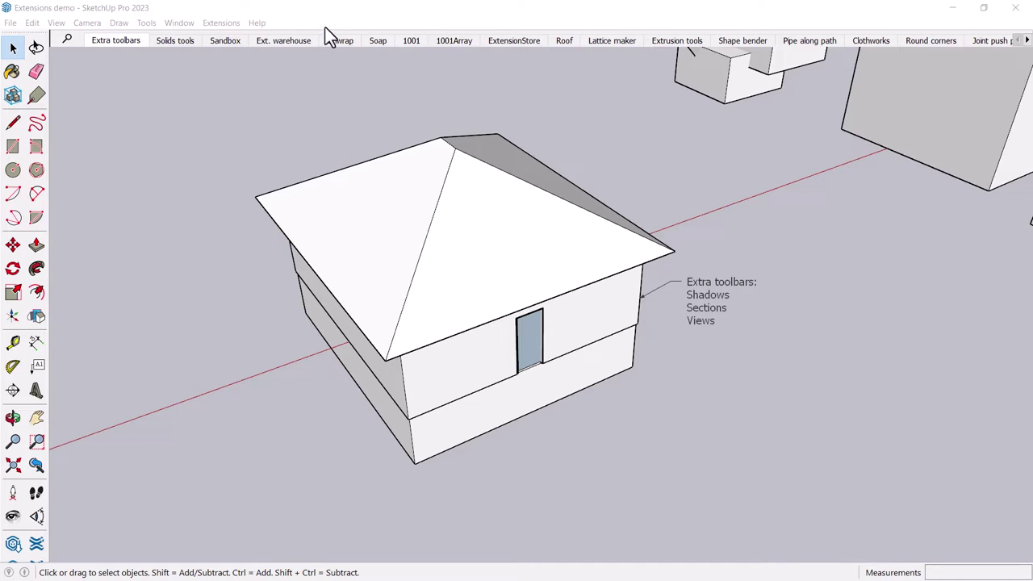
Add the Shadows toolbar with its date and time controls
left_click(241, 9)
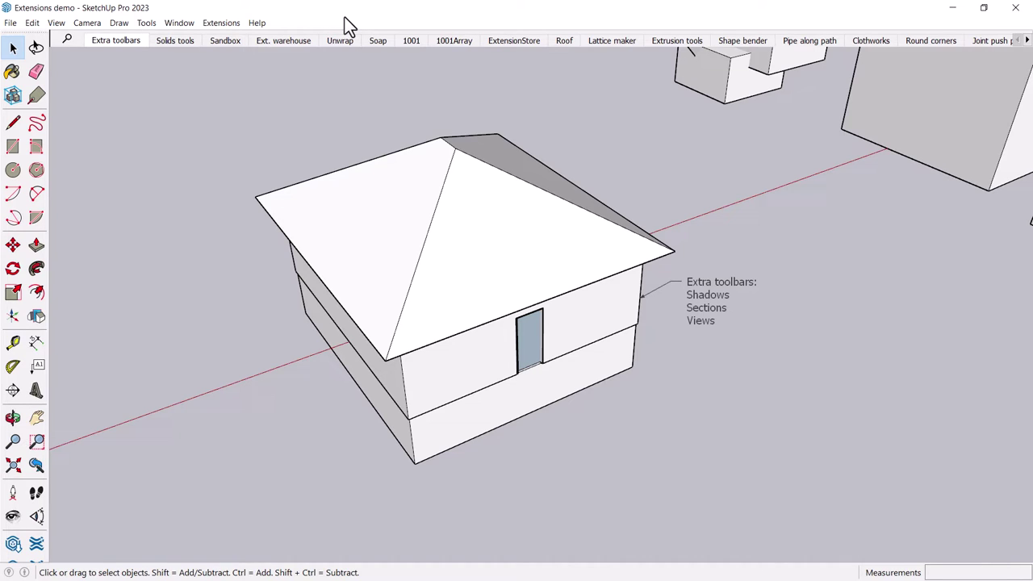
right_click(344, 17)
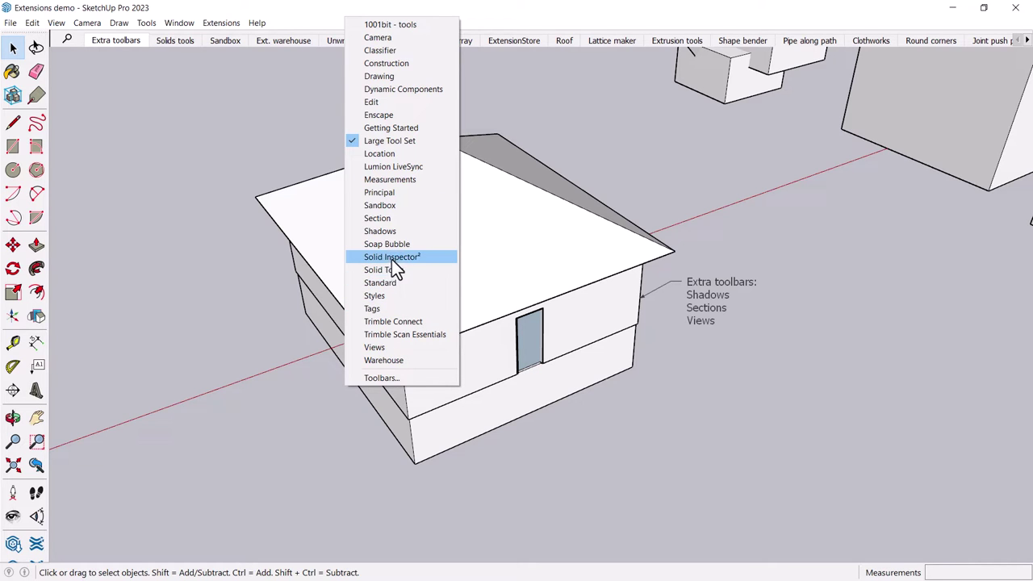
left_click(386, 235)
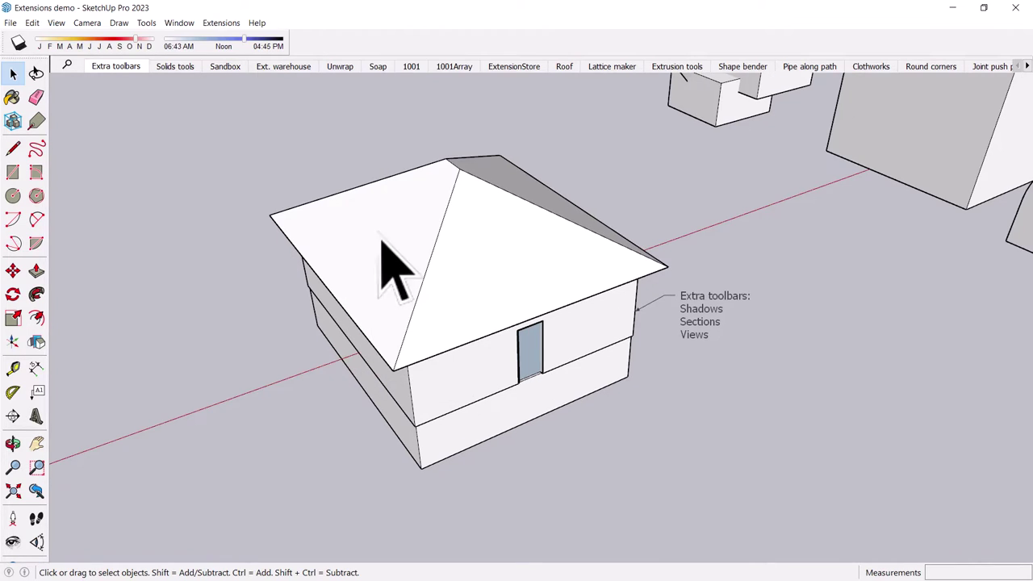
left_click(50, 26)
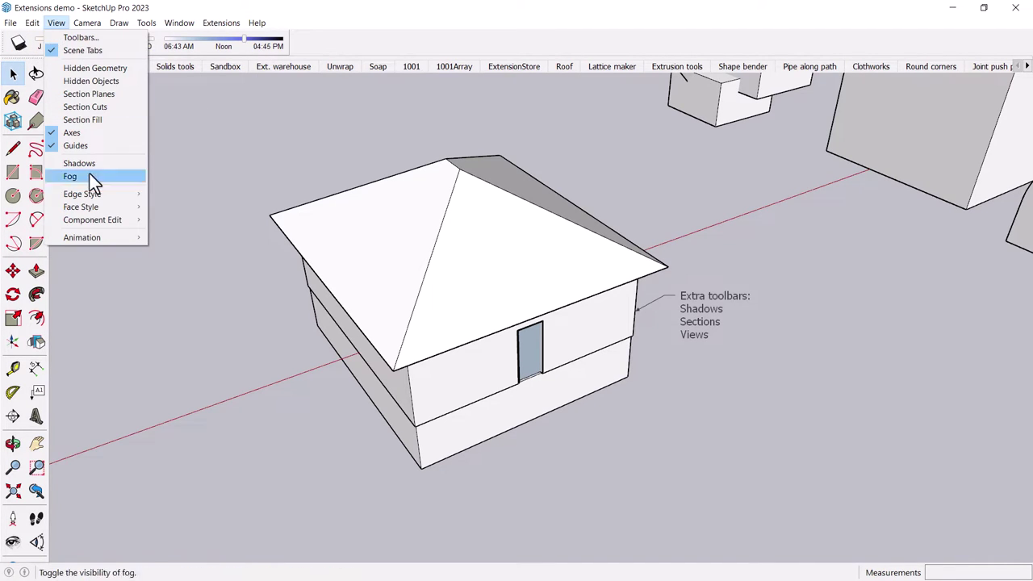
left_click(346, 29)
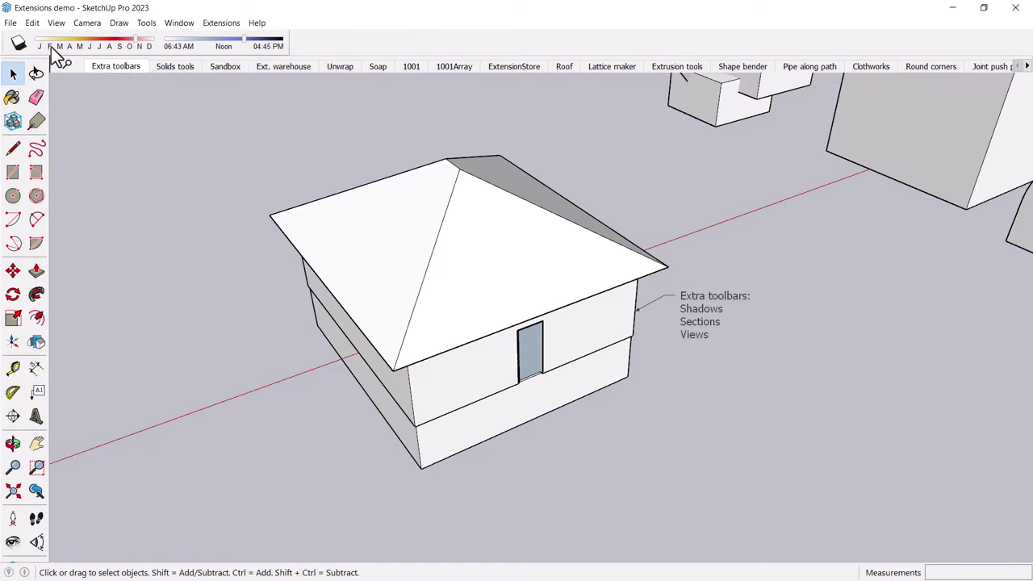
Turn shadows on, shift the shadow month and time of day, then switch shadows off
left_click(17, 42)
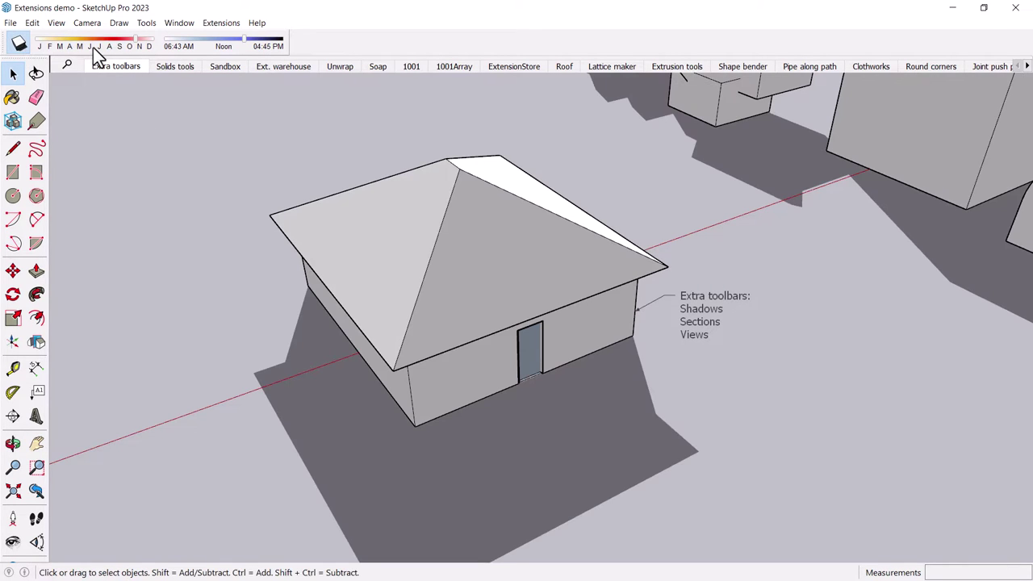
left_click_drag(138, 41, 110, 41)
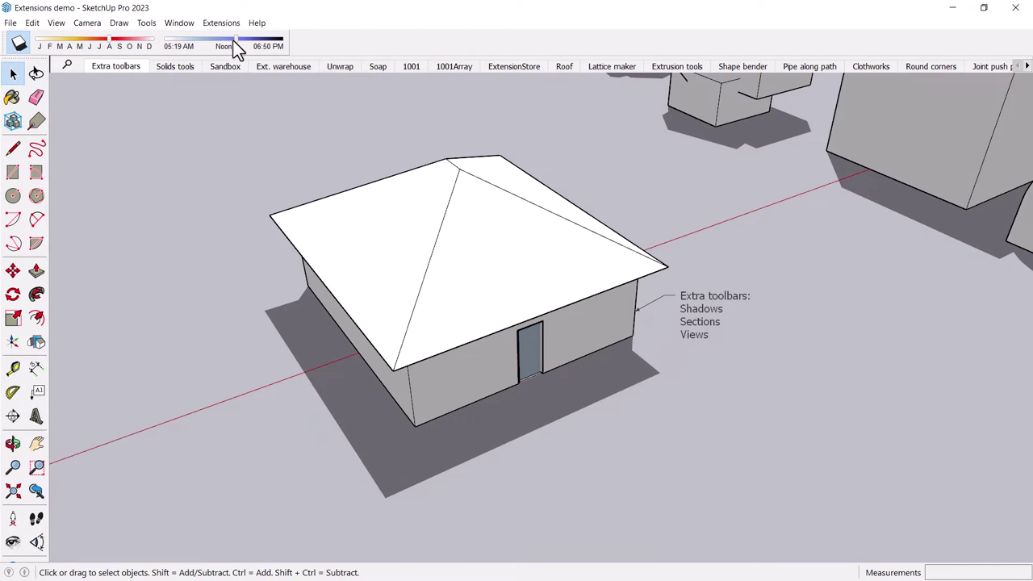
left_click_drag(233, 42, 226, 49)
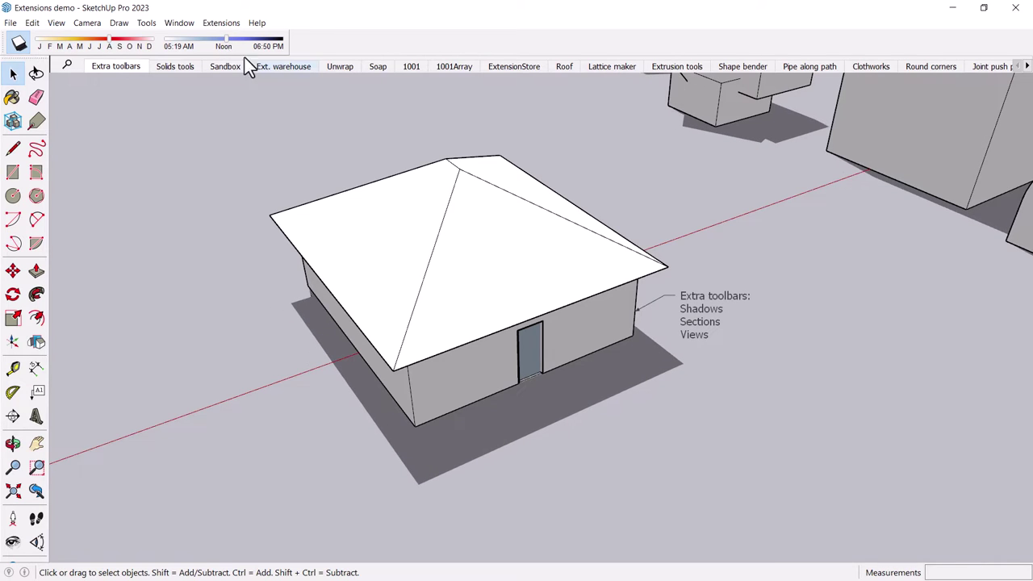
left_click(19, 44)
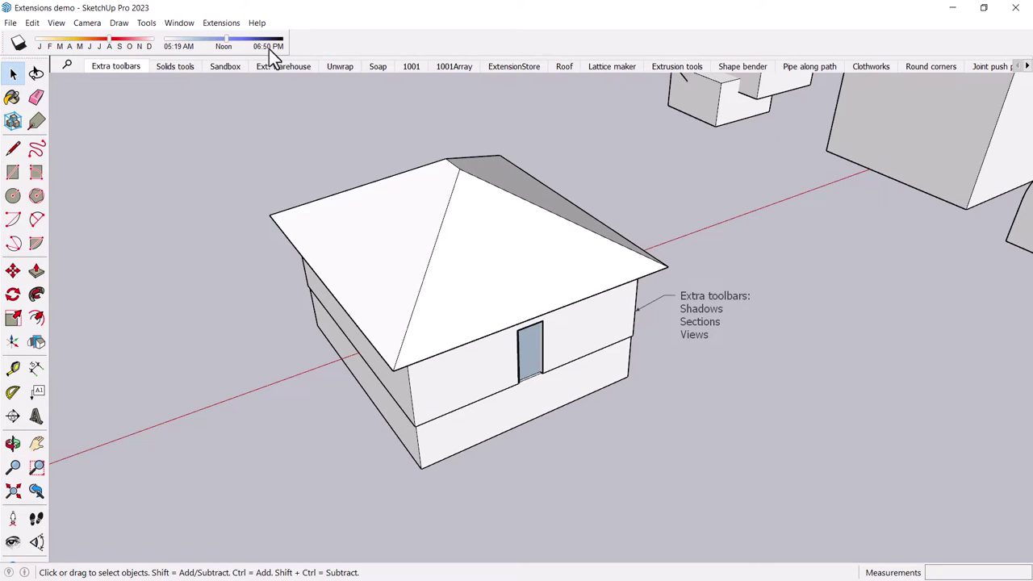
Add the Section toolbar and dock it with the other toolbars
right_click(315, 46)
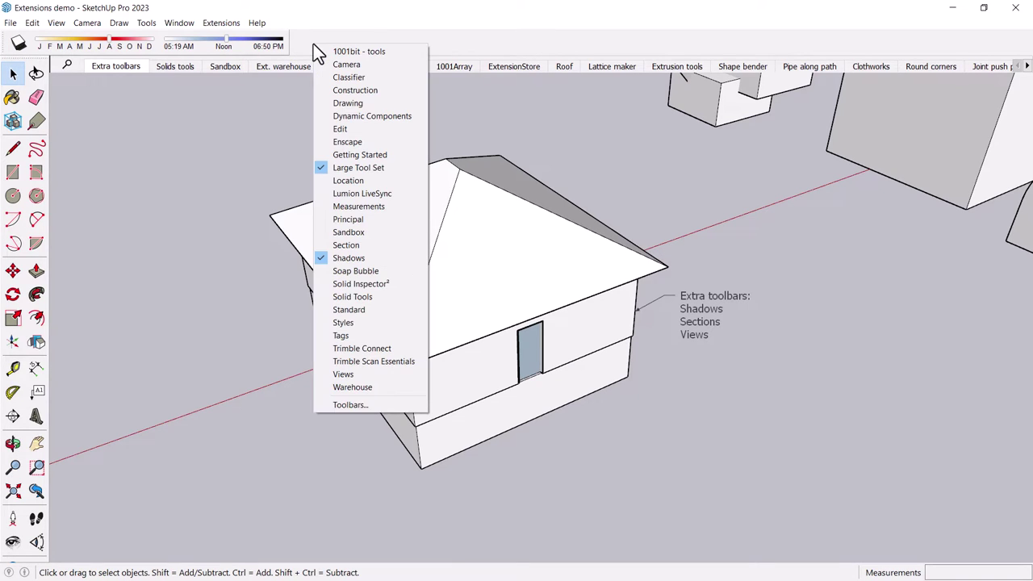
left_click(353, 246)
left_click_drag(734, 173, 333, 39)
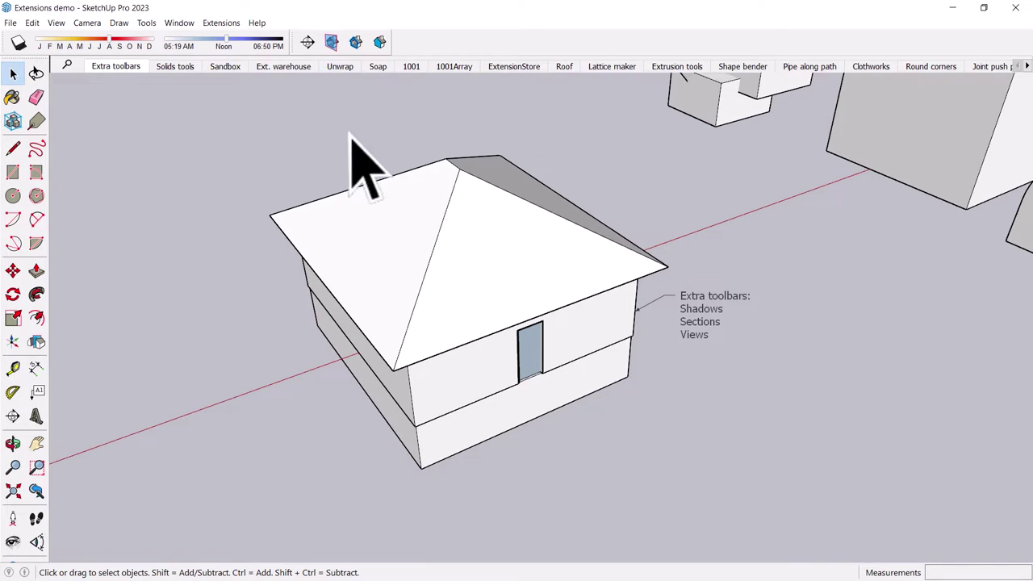
Place a section plane named Section 2 cutting through the house
left_click(309, 43)
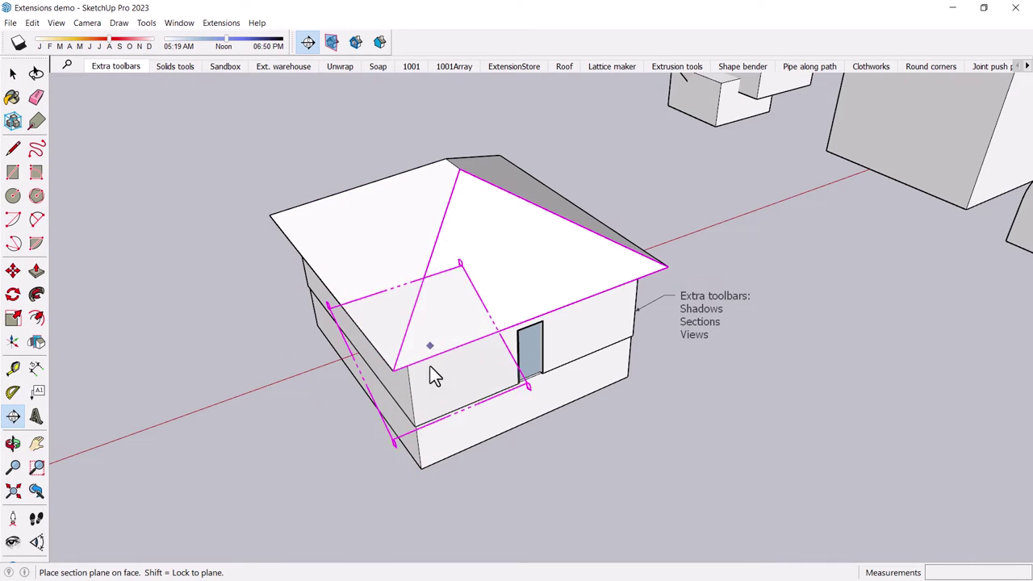
left_click(417, 419)
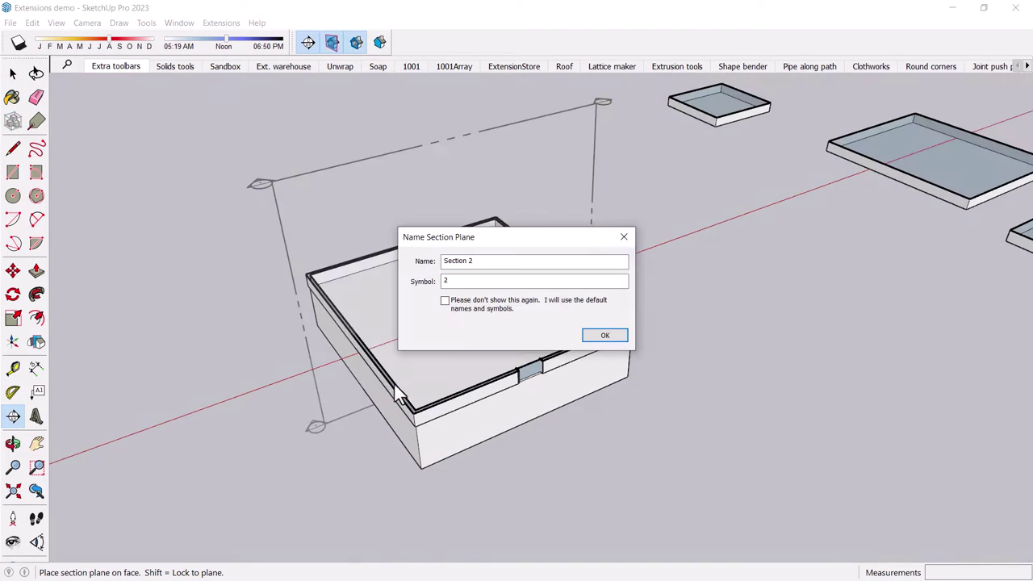
left_click(593, 331)
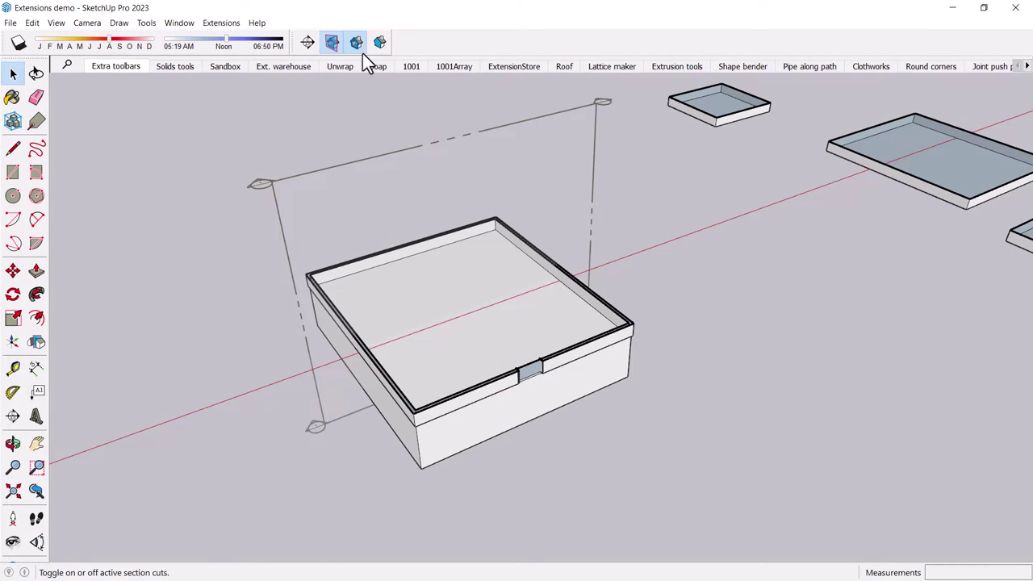
Try the section plane and fill toggles, then hide planes and turn the section cut off
left_click(328, 49)
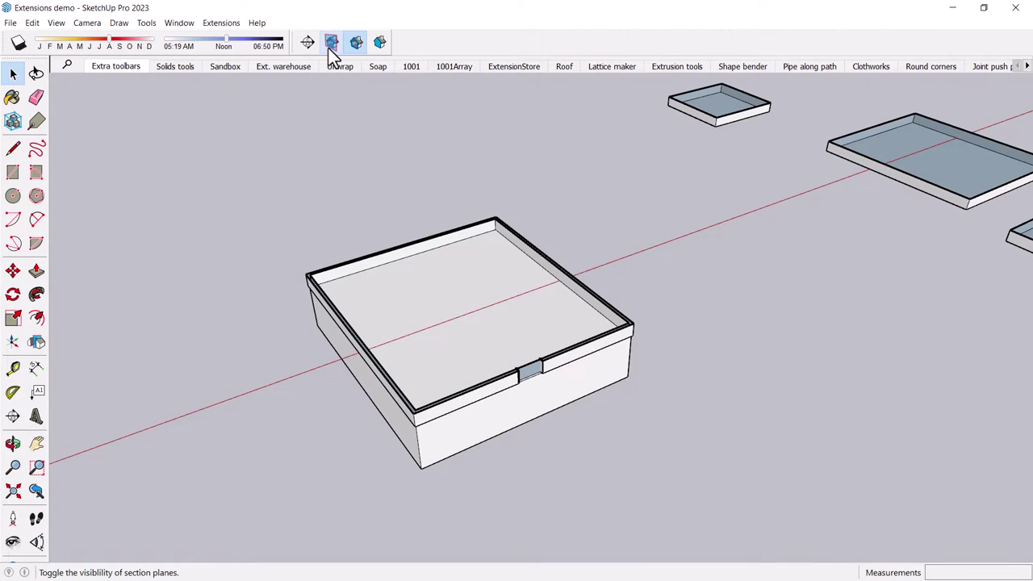
left_click(329, 48)
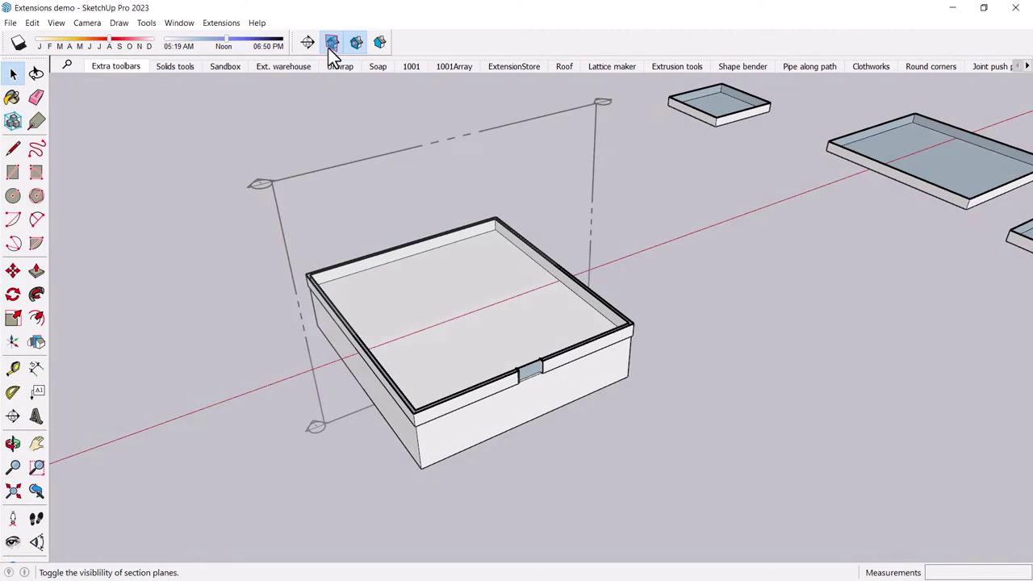
left_click(374, 48)
left_click(374, 48)
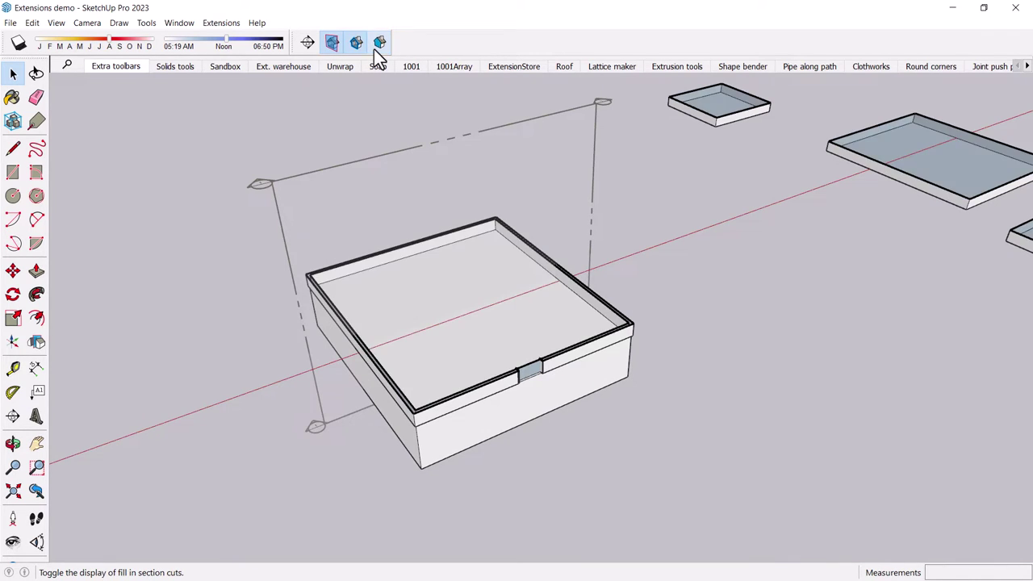
left_click(333, 43)
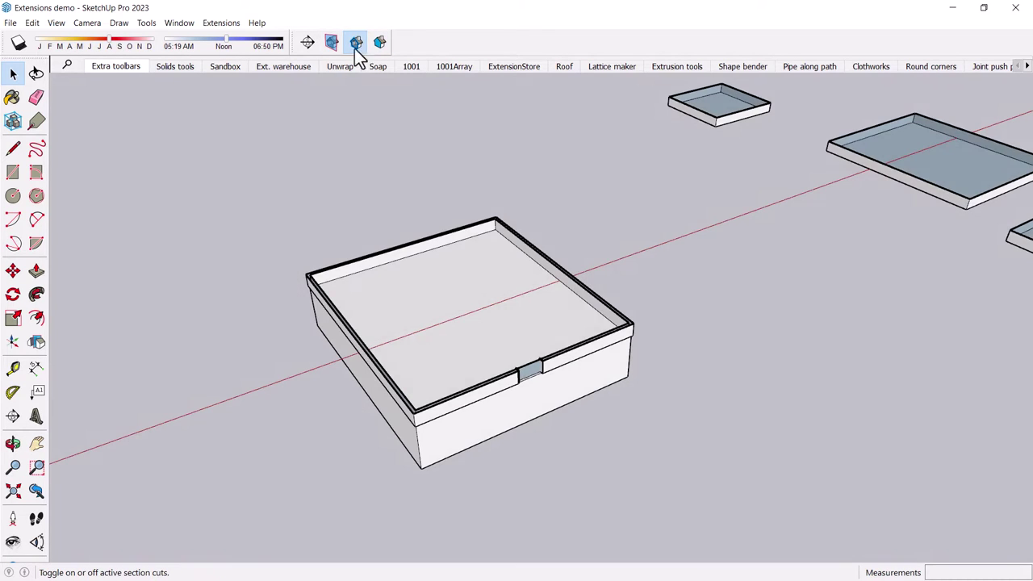
left_click(358, 44)
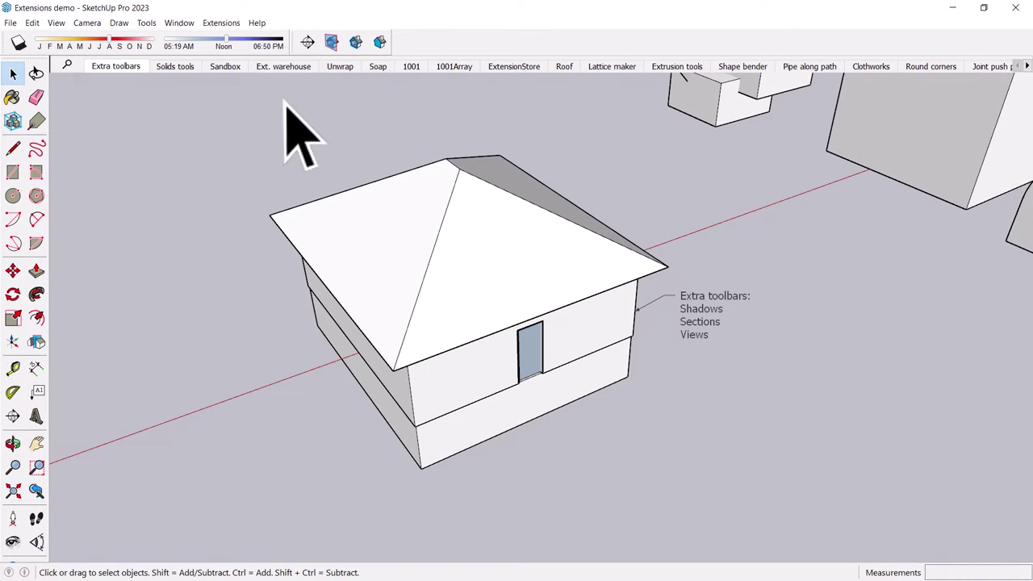
Add the Views toolbar and switch the camera to Parallel Projection
right_click(404, 40)
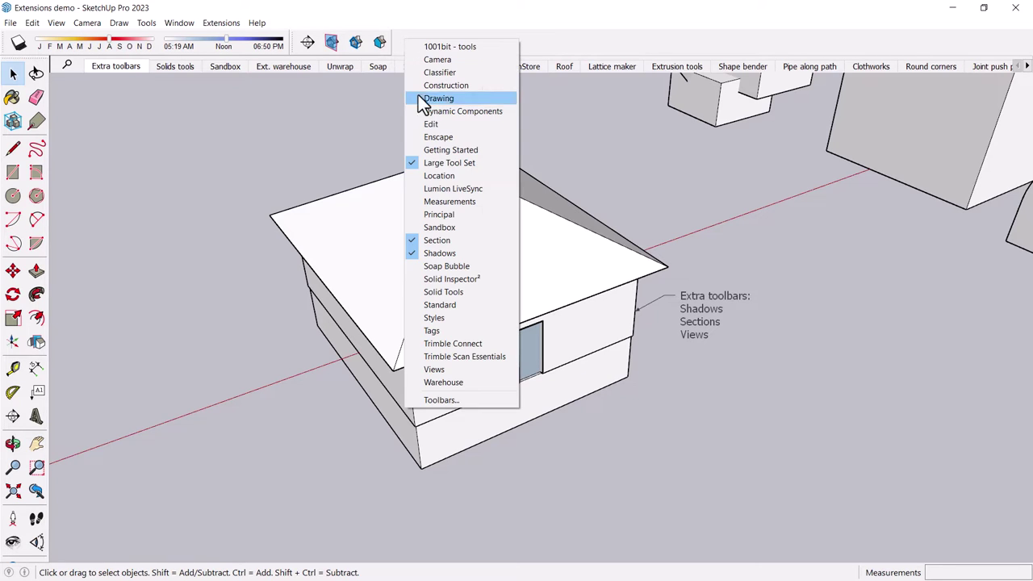
left_click(451, 368)
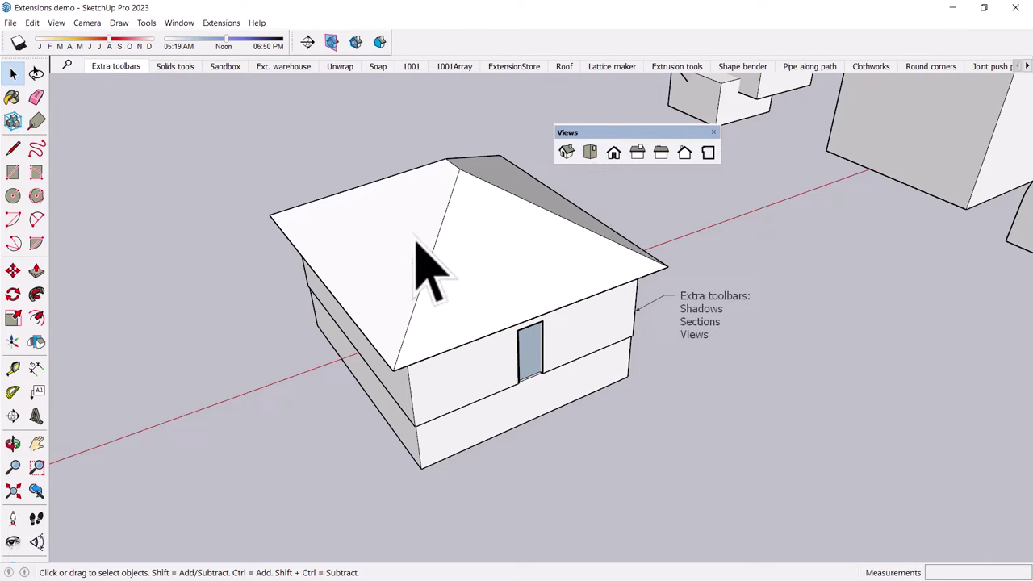
left_click(78, 24)
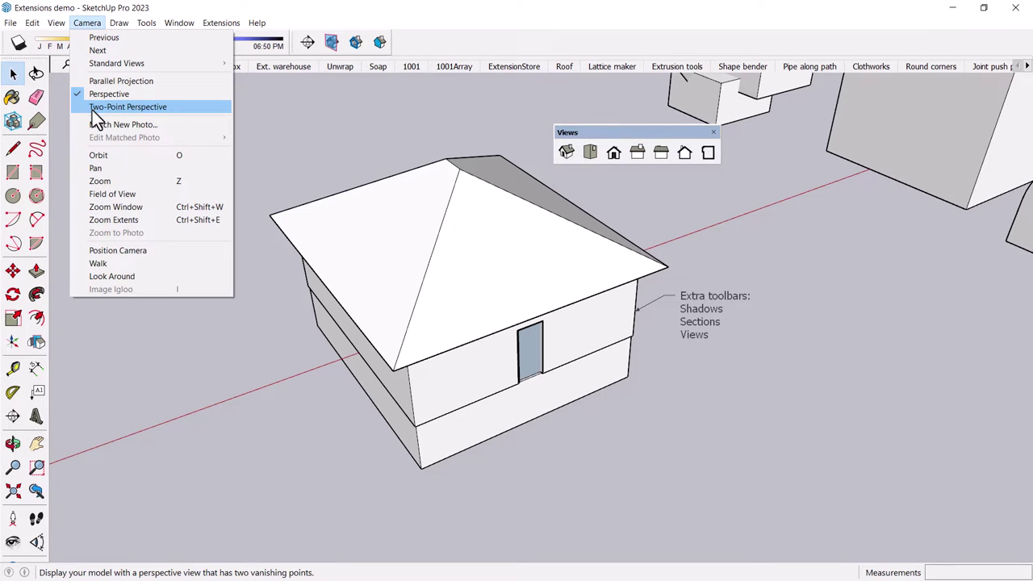
left_click(94, 82)
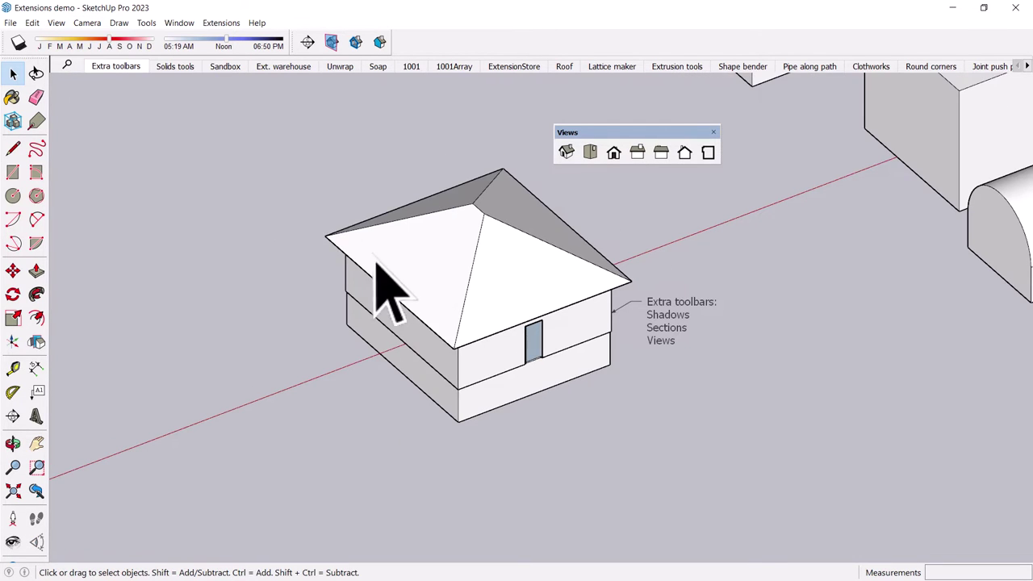
Check the model from the Top view, orbiting and zooming in between
middle_click_drag(396, 306, 339, 275)
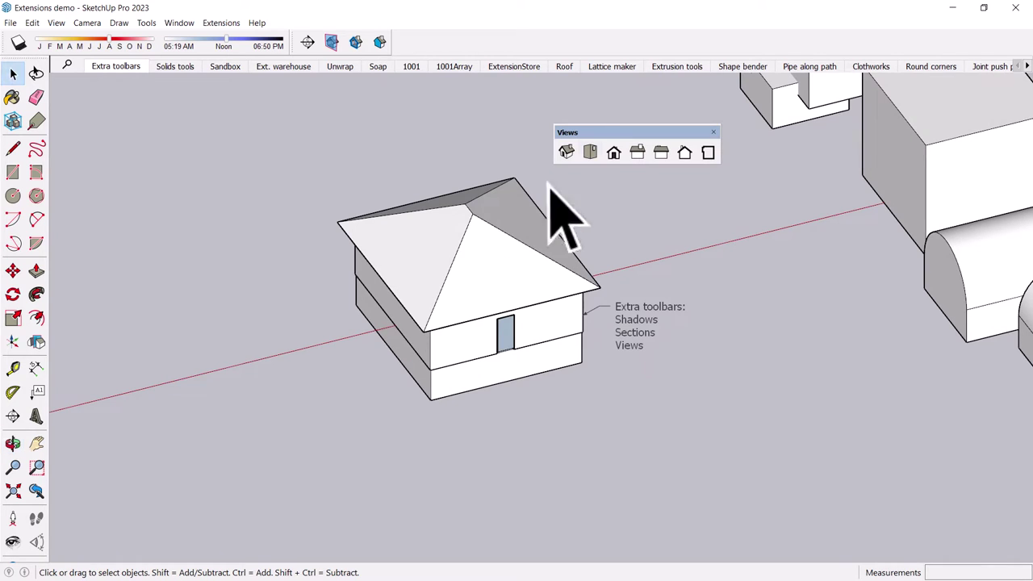
left_click(588, 155)
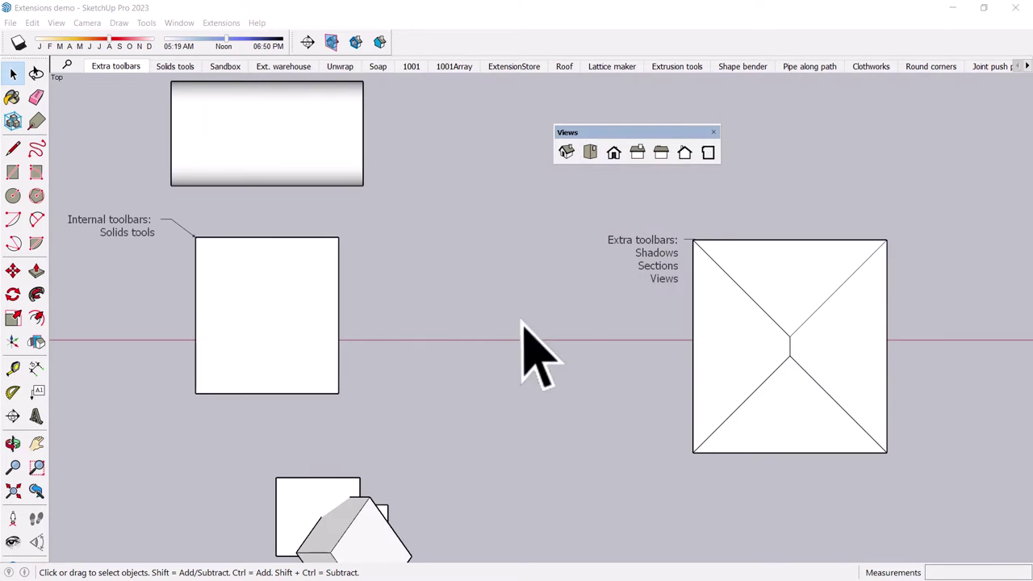
scroll(646, 351, "up", 3)
middle_click_drag(657, 357, 211, 206)
left_click(587, 155)
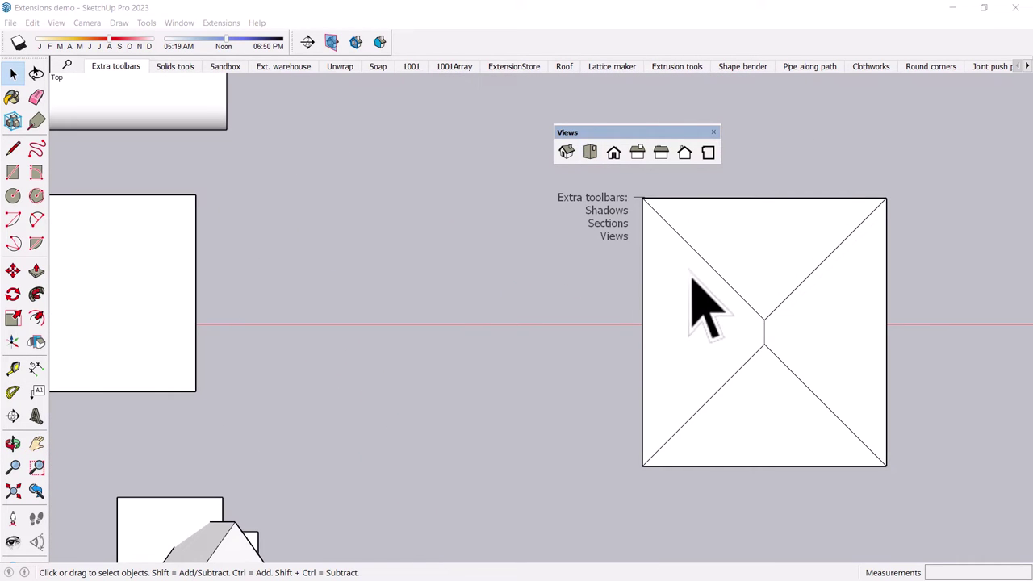
scroll(726, 305, "down", 1)
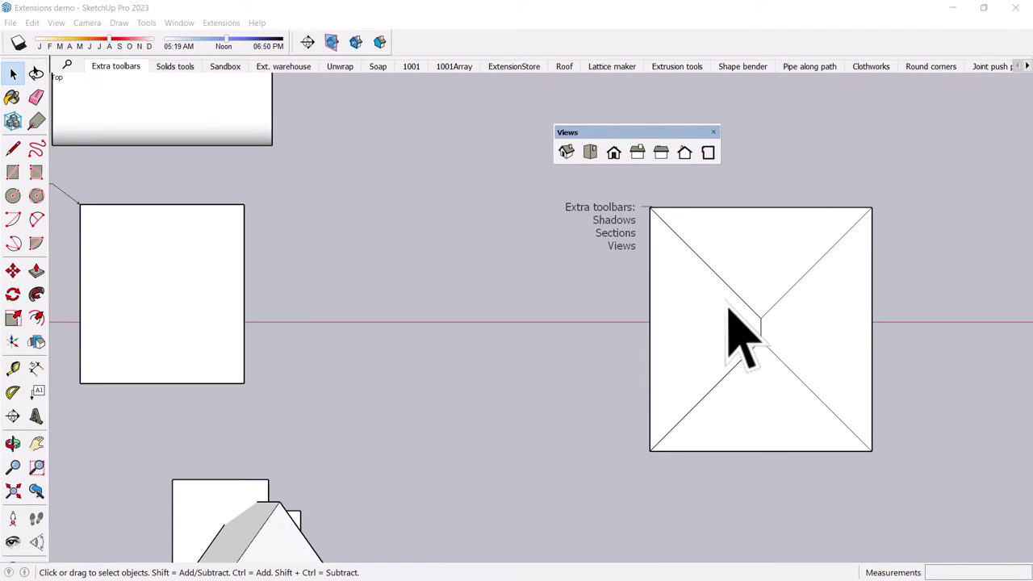
Cycle through Right, Left, Back and Bottom views, then go to the Extra toolbars scene
left_click(638, 159)
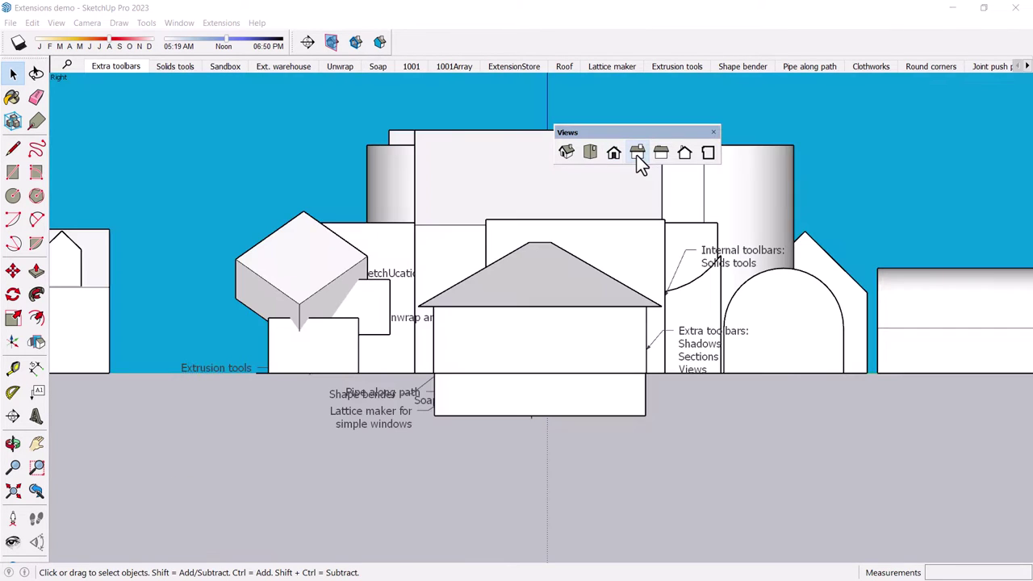
left_click(661, 155)
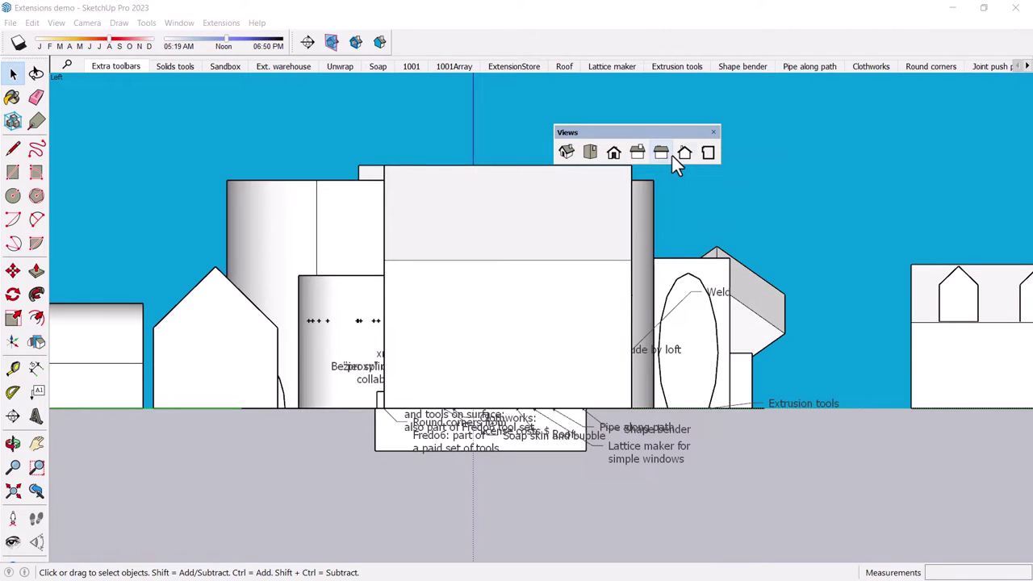
left_click(685, 156)
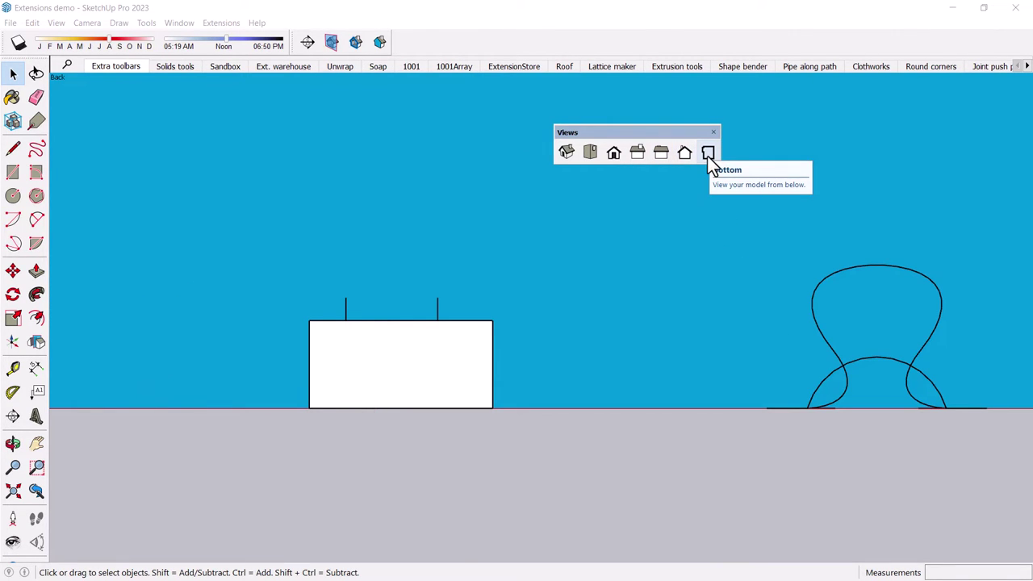
left_click(707, 156)
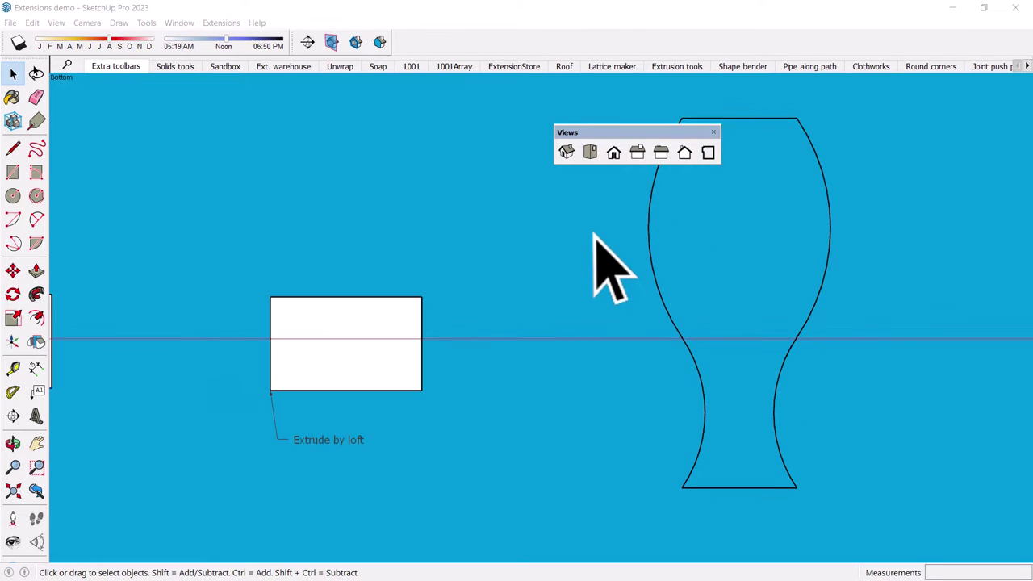
middle_click_drag(497, 235, 512, 299)
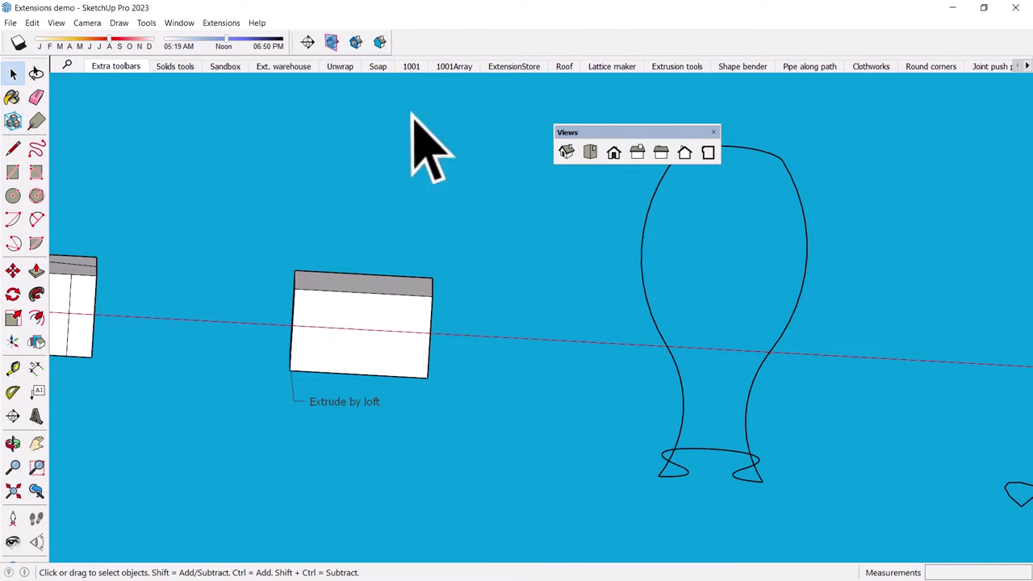
key("Page_Down")
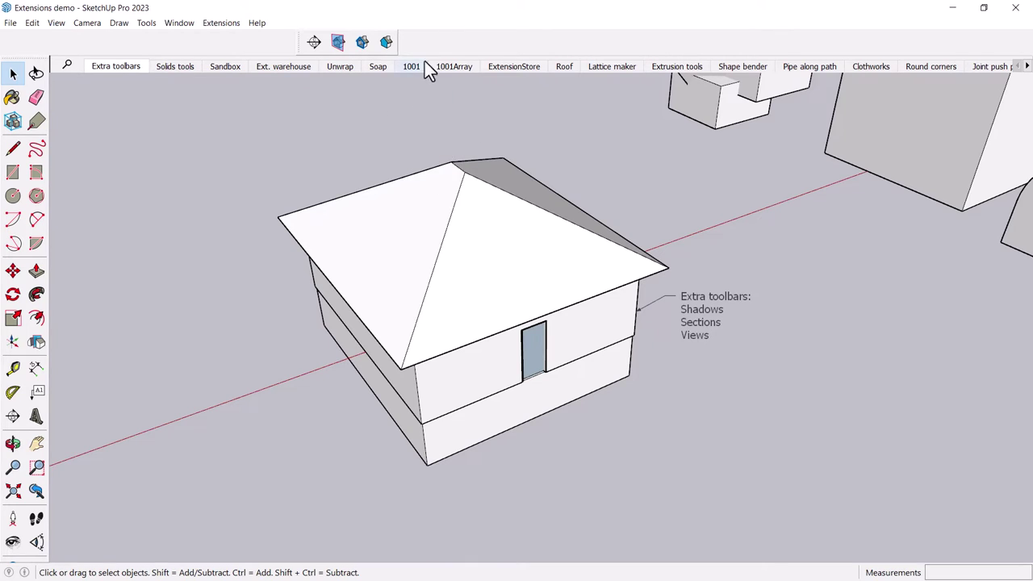
Add the Sandbox toolbar and dock it with the other toolbars
right_click(429, 43)
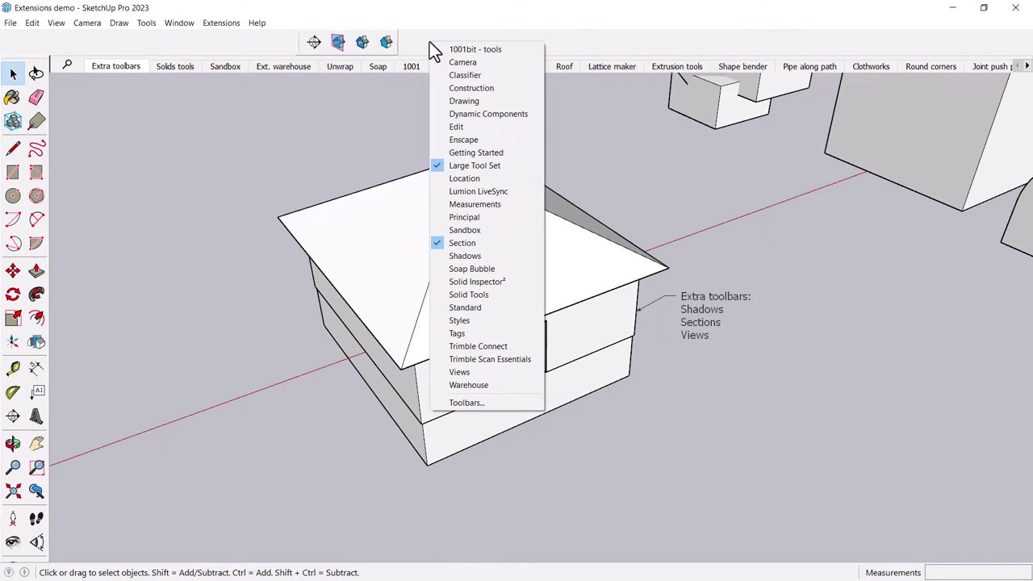
left_click(469, 230)
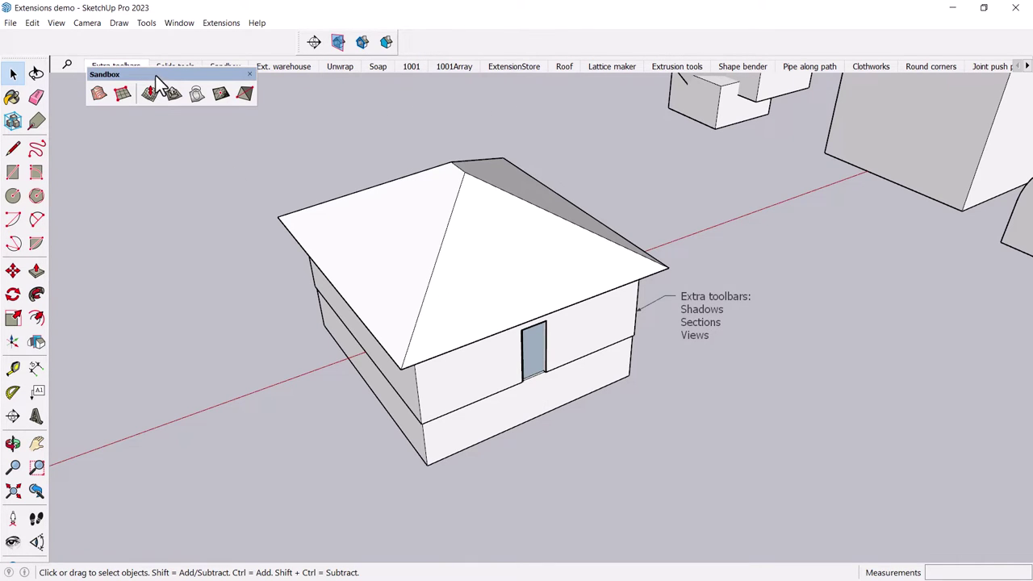
left_click_drag(156, 76, 146, 41)
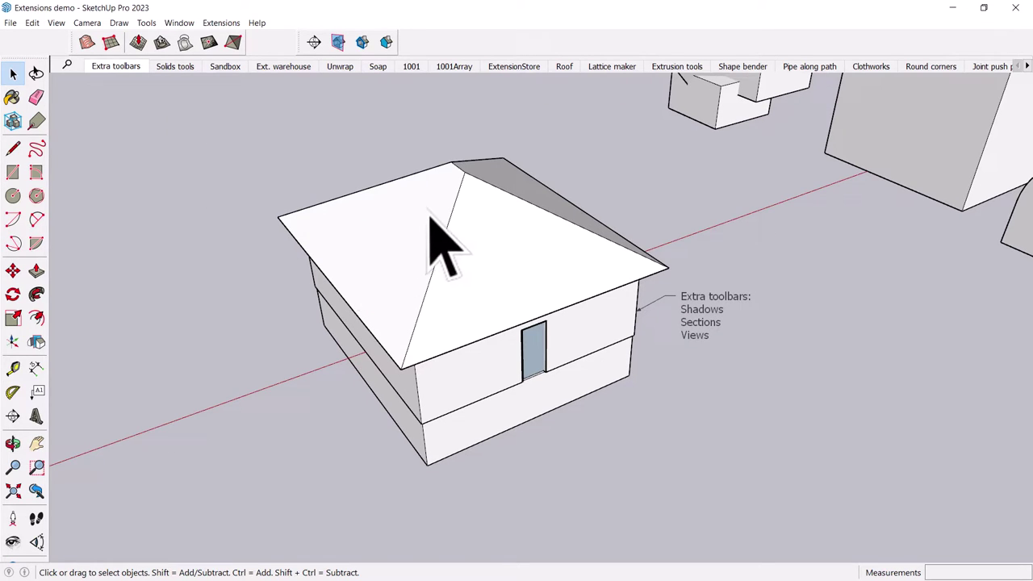
In the Sandbox tools scene, open the grid group and Smoove up three rounded hills
key("Page_Down")
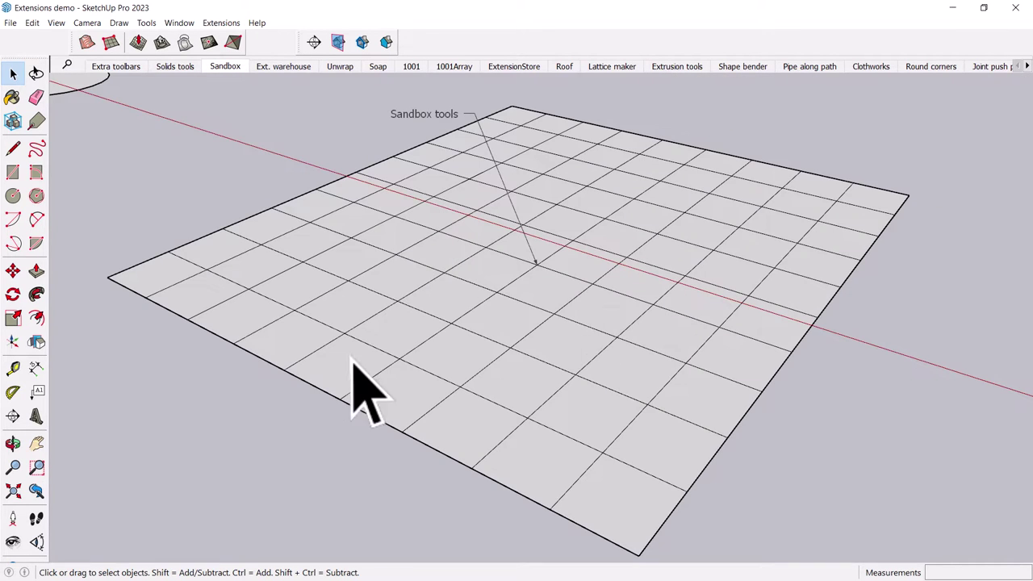
left_click(373, 345)
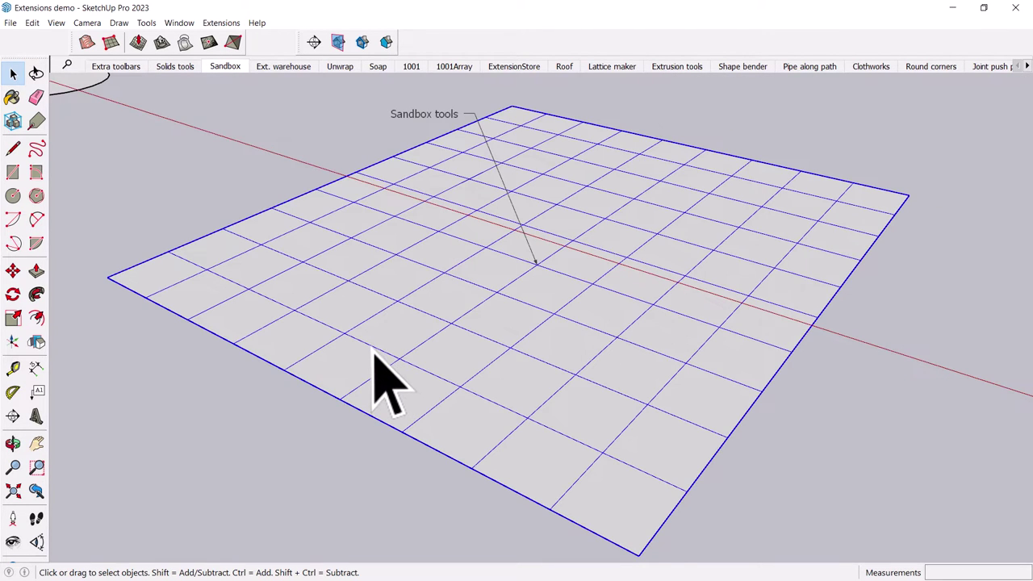
double_click(374, 352)
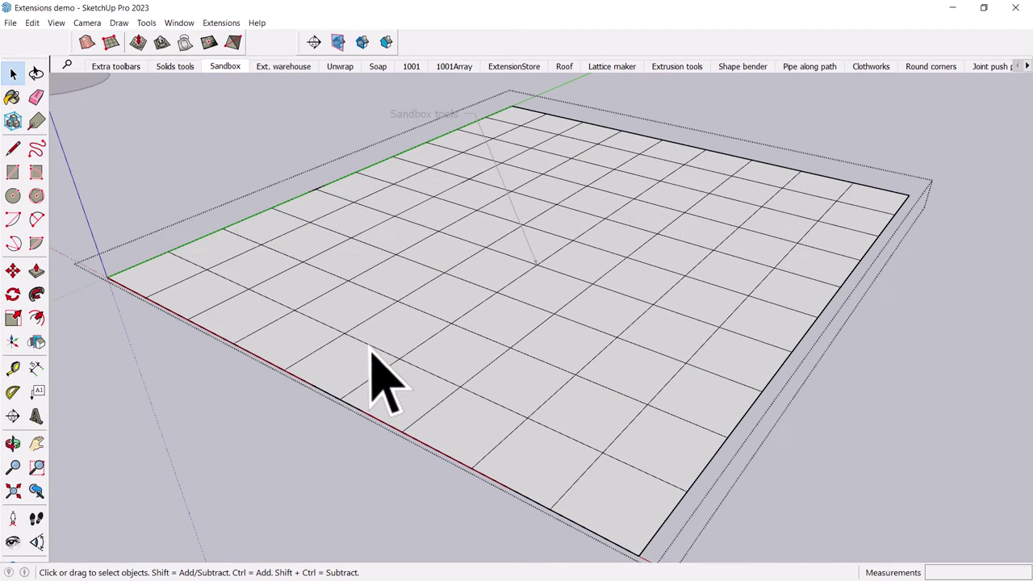
left_click(138, 43)
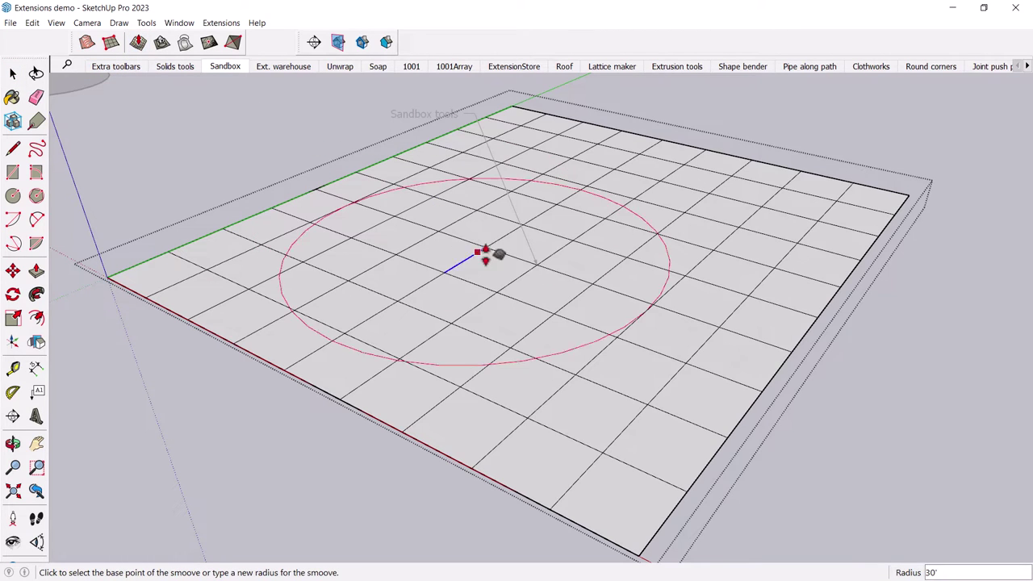
left_click(542, 272)
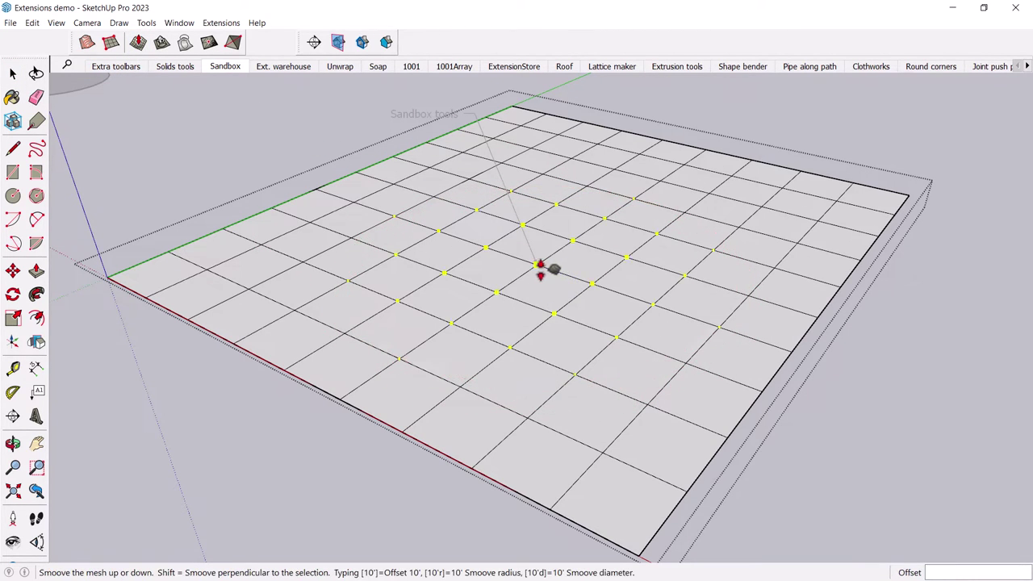
left_click(539, 222)
left_click(635, 357)
left_click(573, 341)
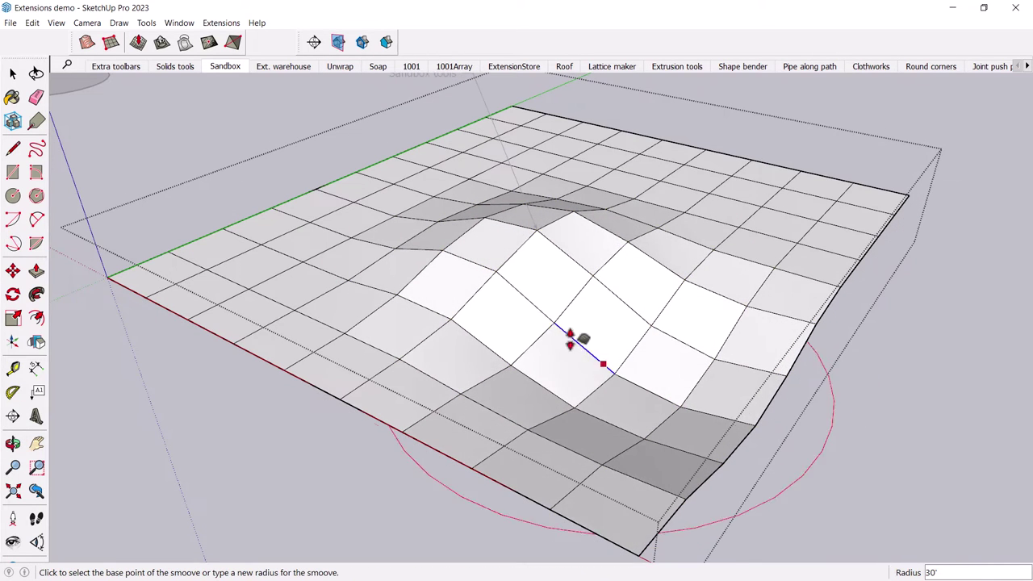
left_click(519, 191)
left_click(516, 176)
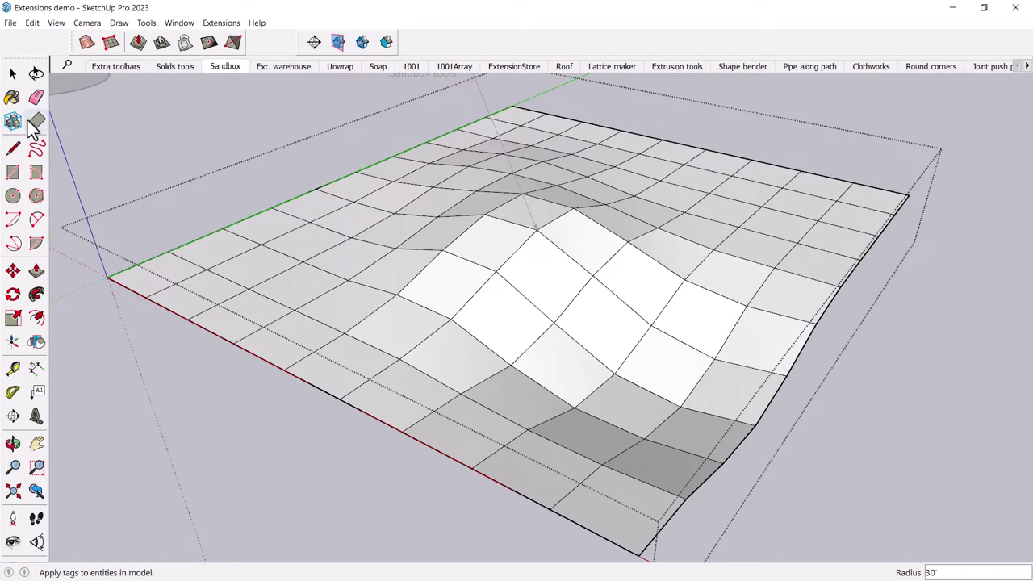
Soften the terrain group's edges at 65.3° with Soften coplanar ticked, then inspect the result
left_click(12, 73)
left_click(260, 197)
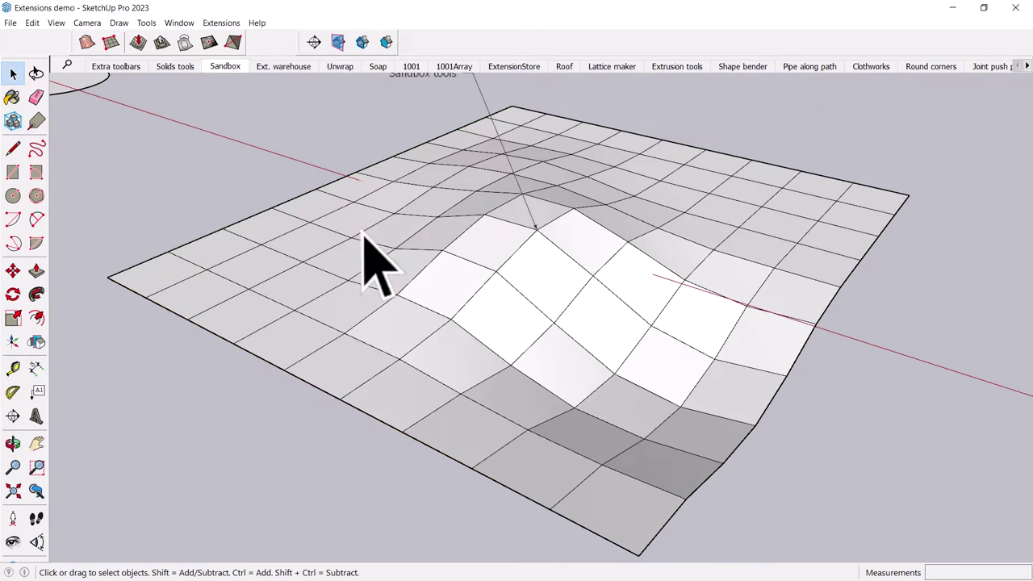
left_click(437, 284)
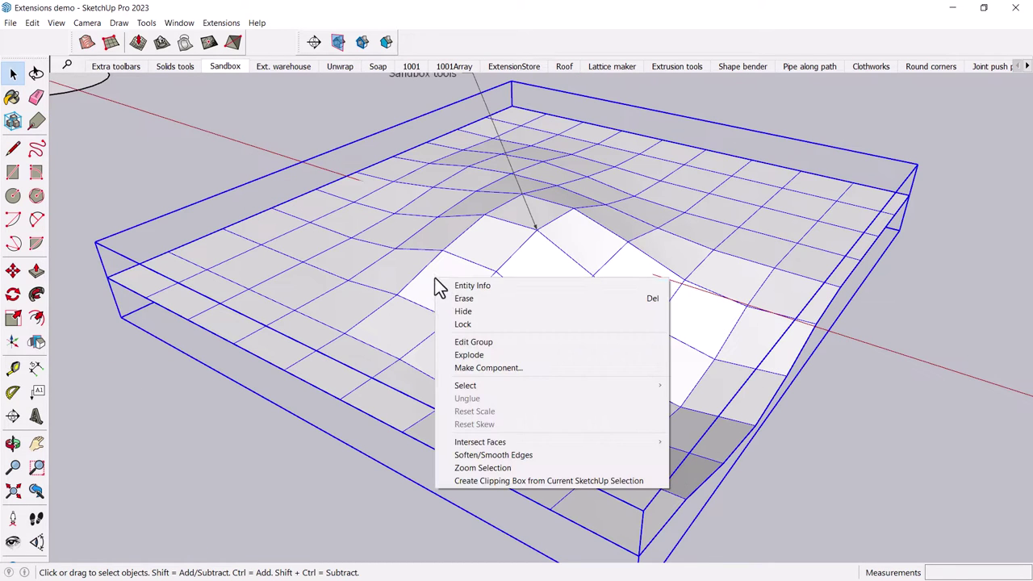
left_click(527, 455)
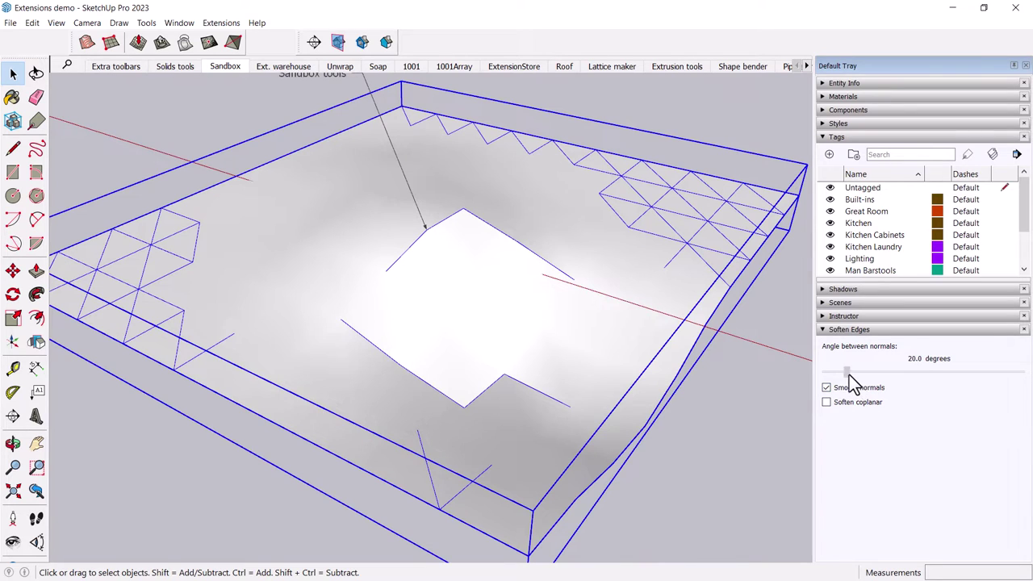
left_click_drag(849, 375, 892, 377)
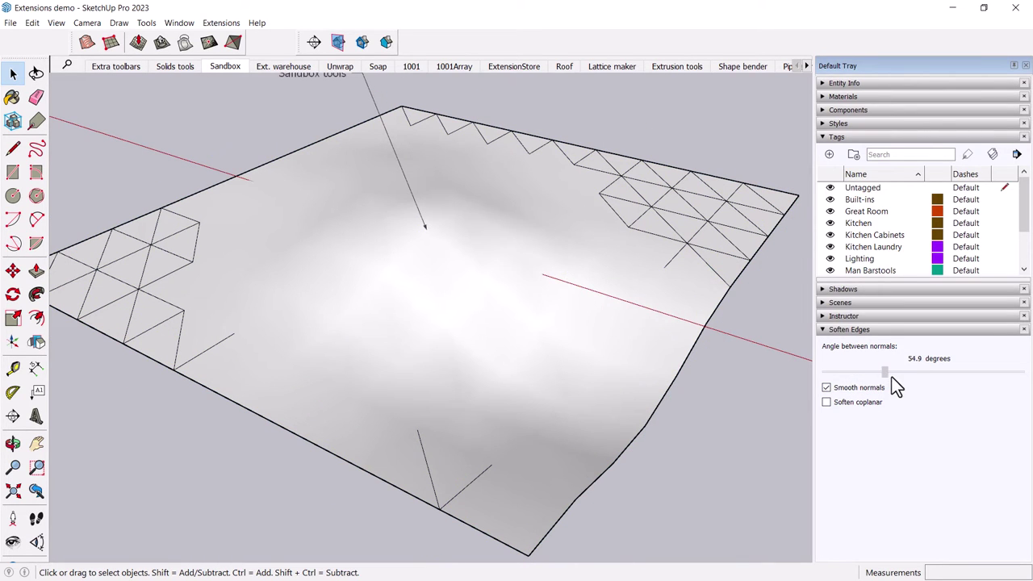
left_click(826, 402)
left_click(513, 370)
scroll(517, 370, "down", 3)
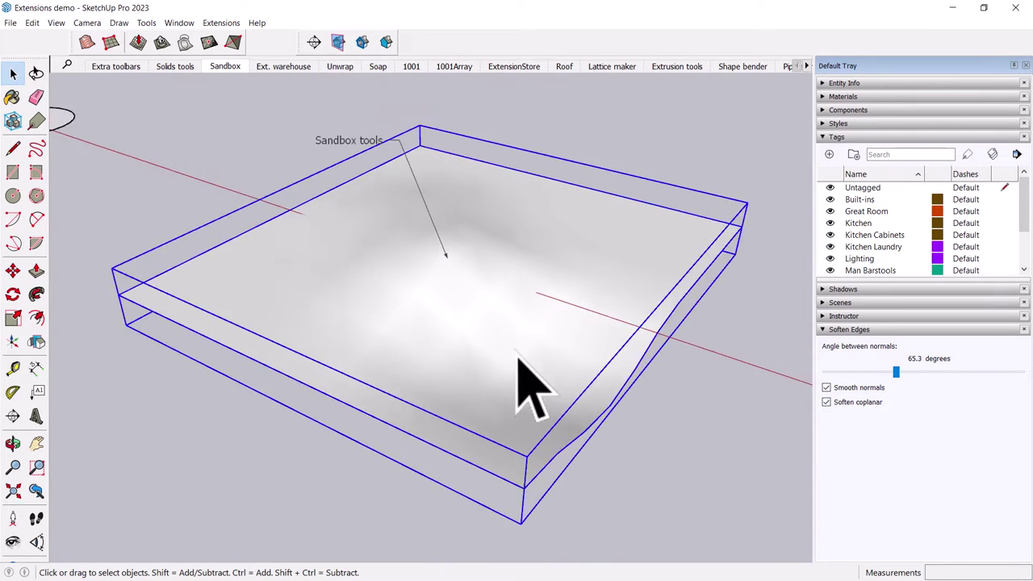
middle_click_drag(519, 369, 499, 323)
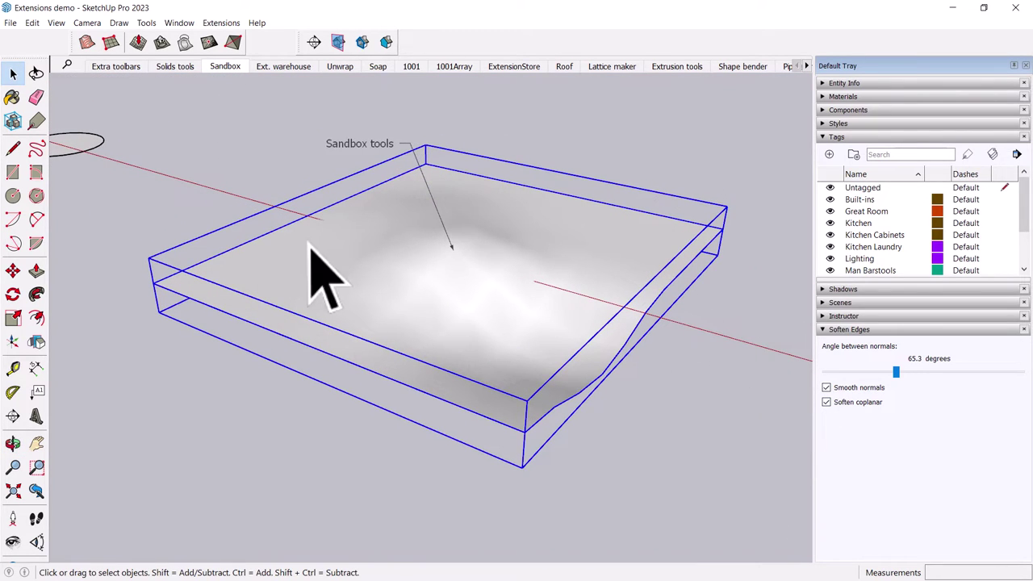
left_click(286, 159)
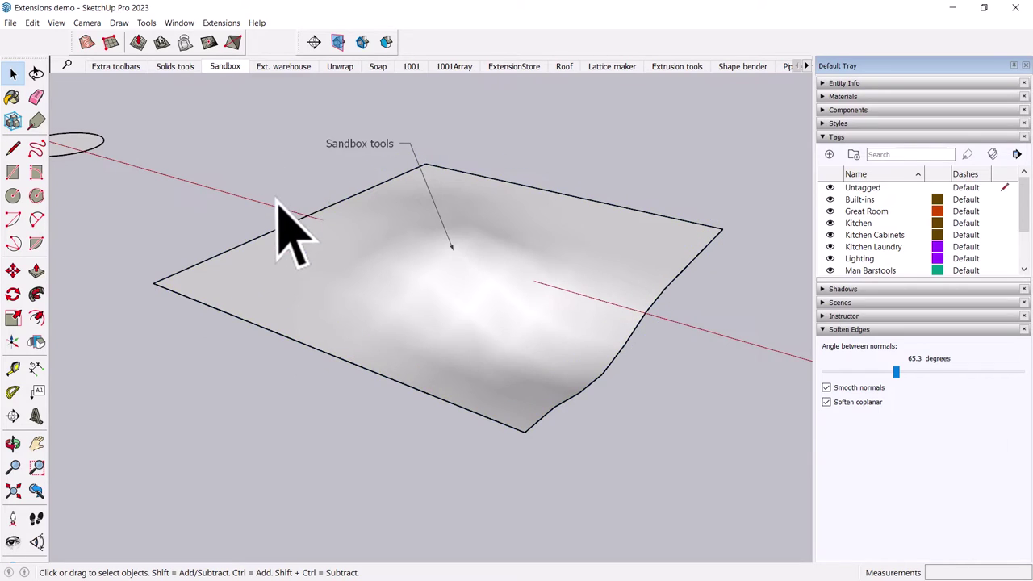
Draw a new 6" Sandbox grid from three corner points and open it for editing
left_click(111, 44)
scroll(254, 408, "down", 2)
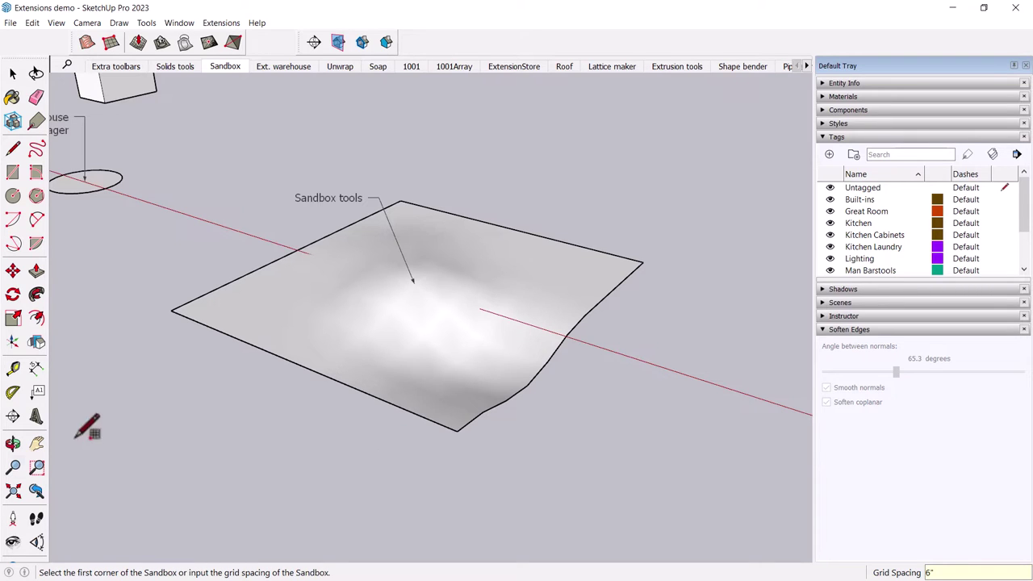
left_click(234, 443)
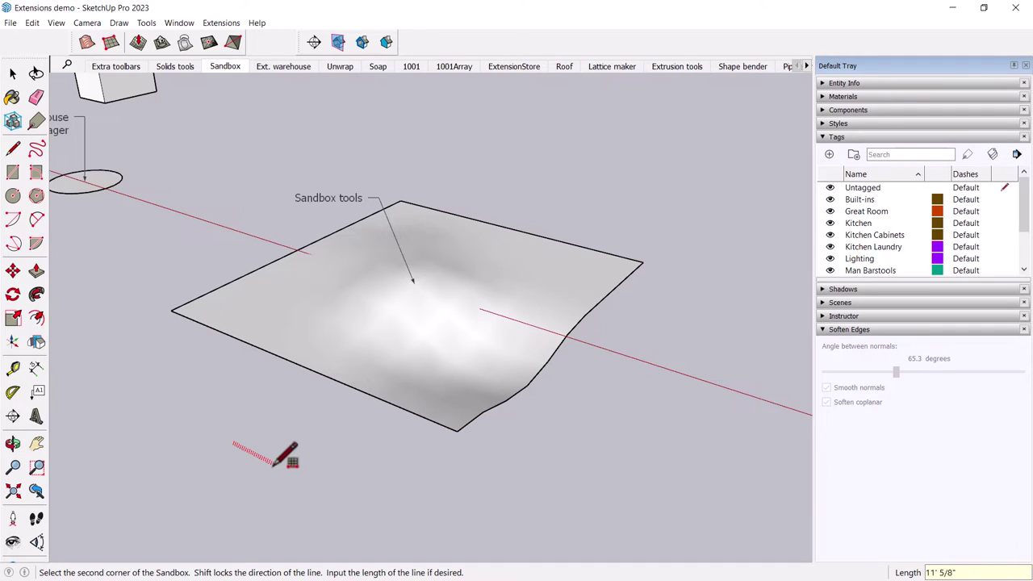
left_click(275, 461)
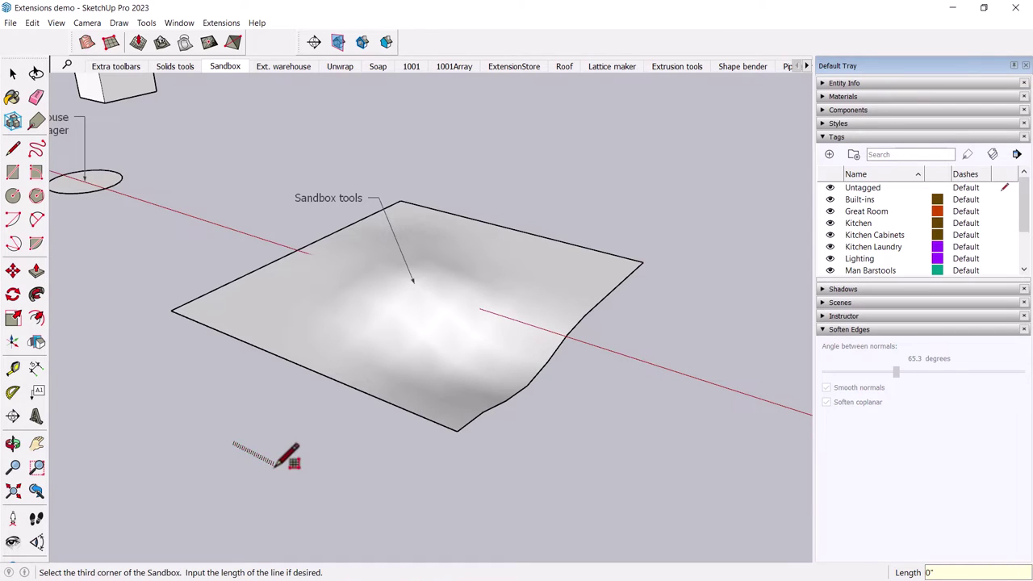
left_click(311, 440)
scroll(290, 446, "up", 8)
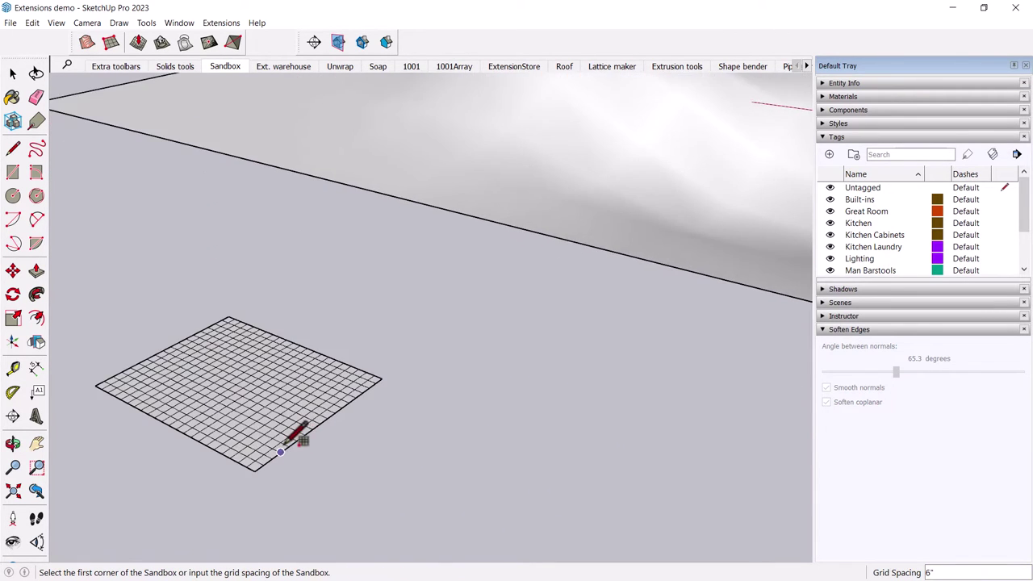
scroll(280, 452, "up", 1)
key("space")
left_click(213, 405)
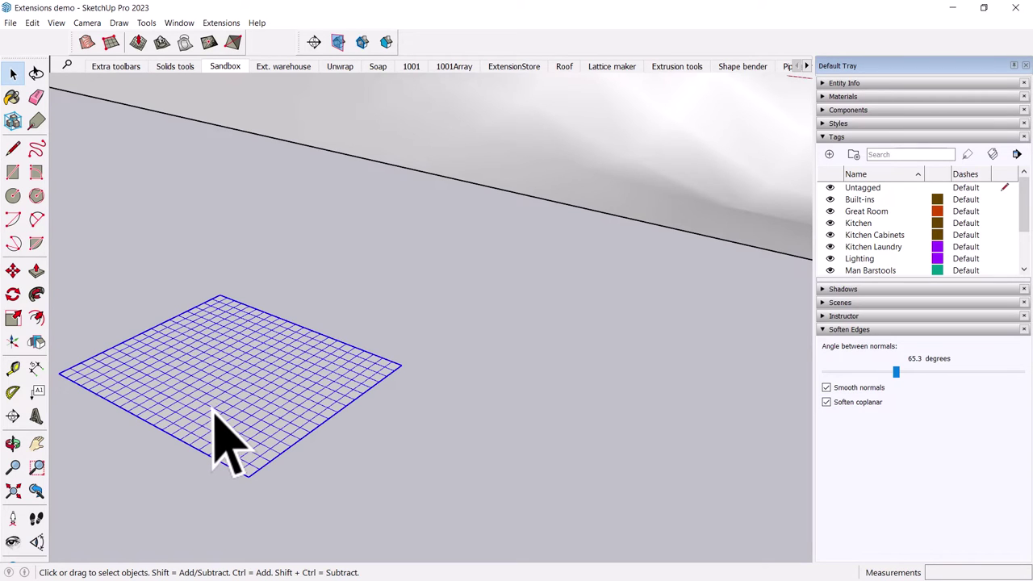
double_click(217, 412)
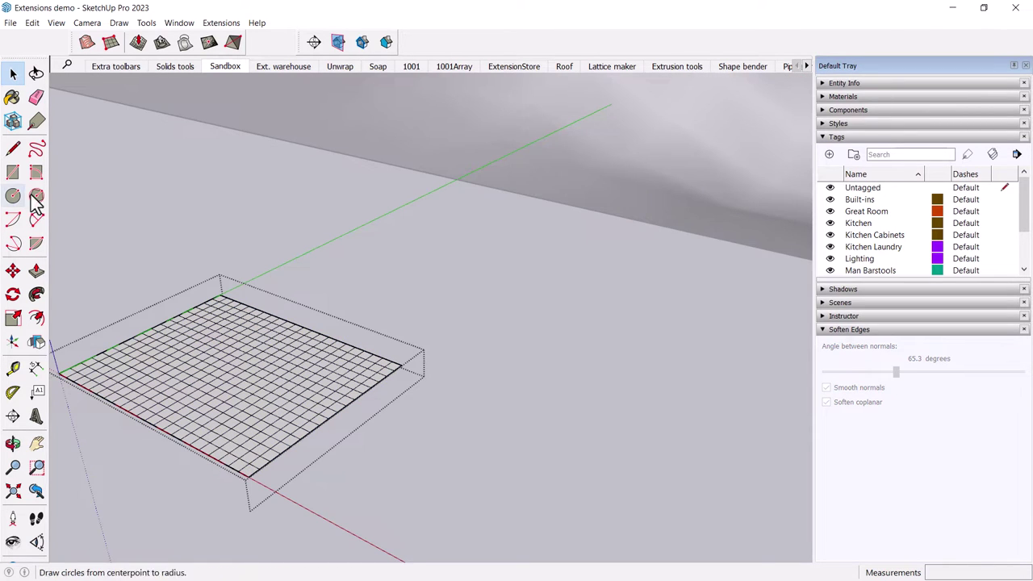
Smoove a shallow 5' dip down into the grid, then exit the grid
left_click(139, 43)
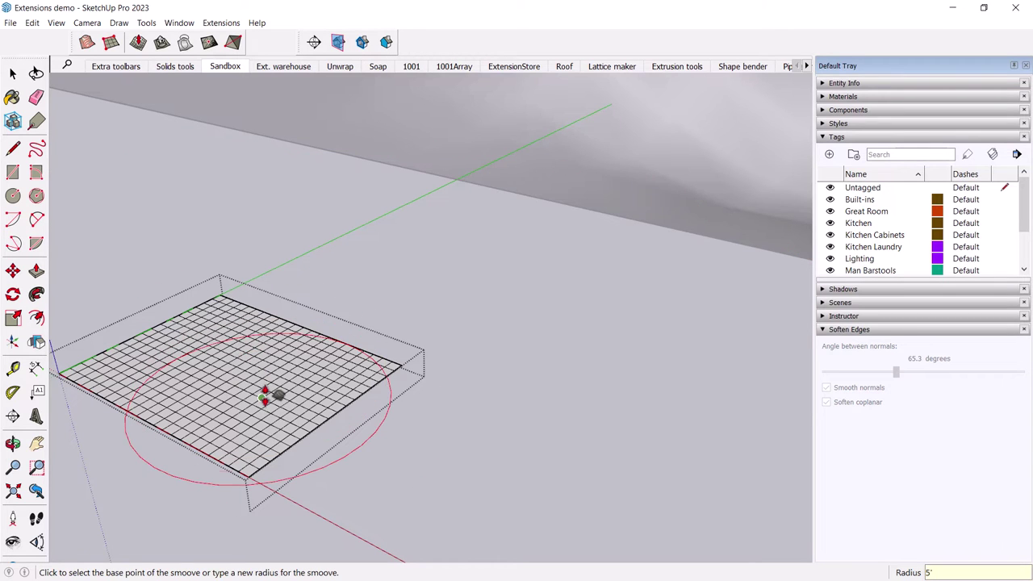
left_click(267, 385)
left_click(263, 368)
left_click(224, 343)
left_click(240, 360)
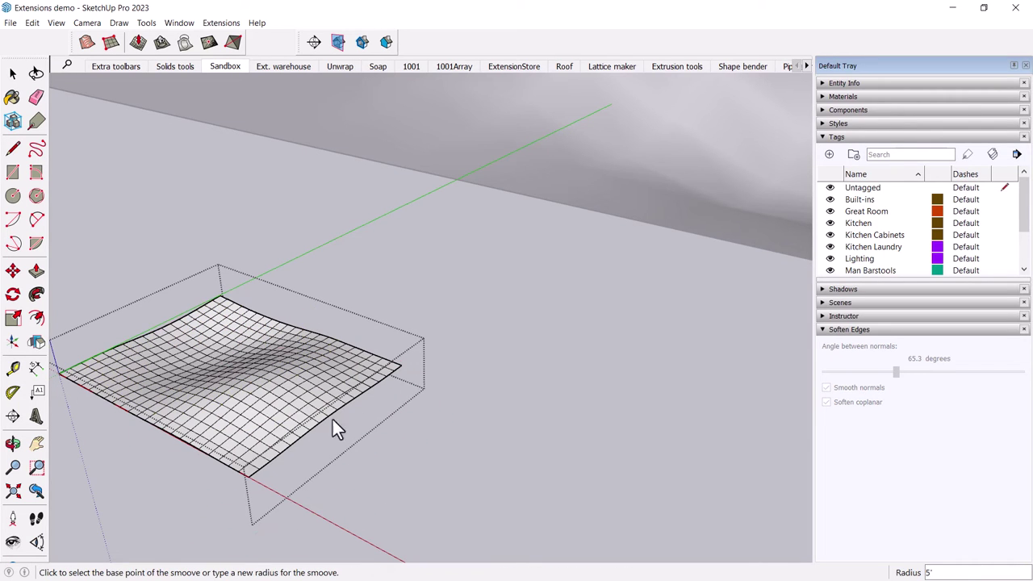
key("space")
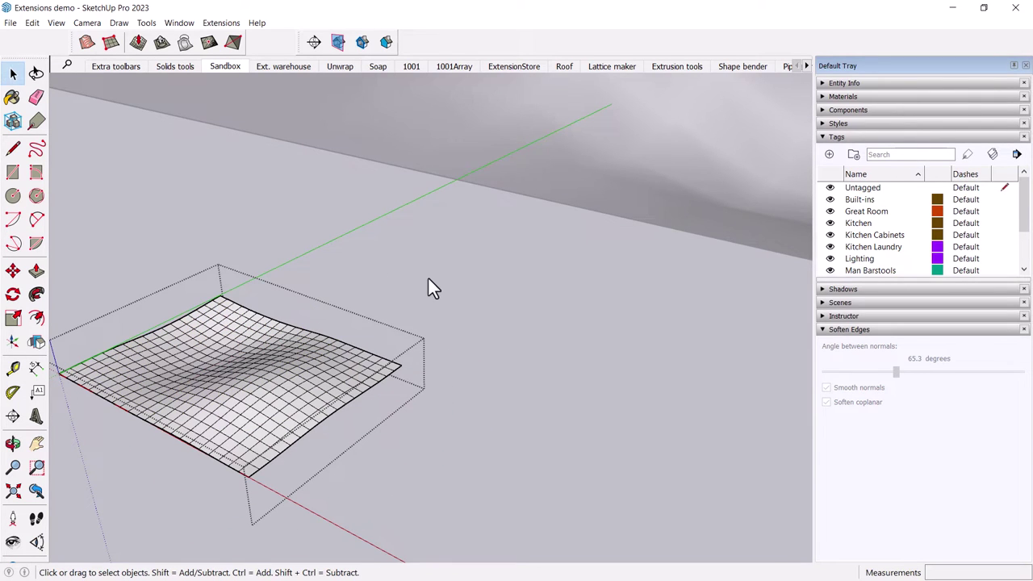
left_click(428, 279)
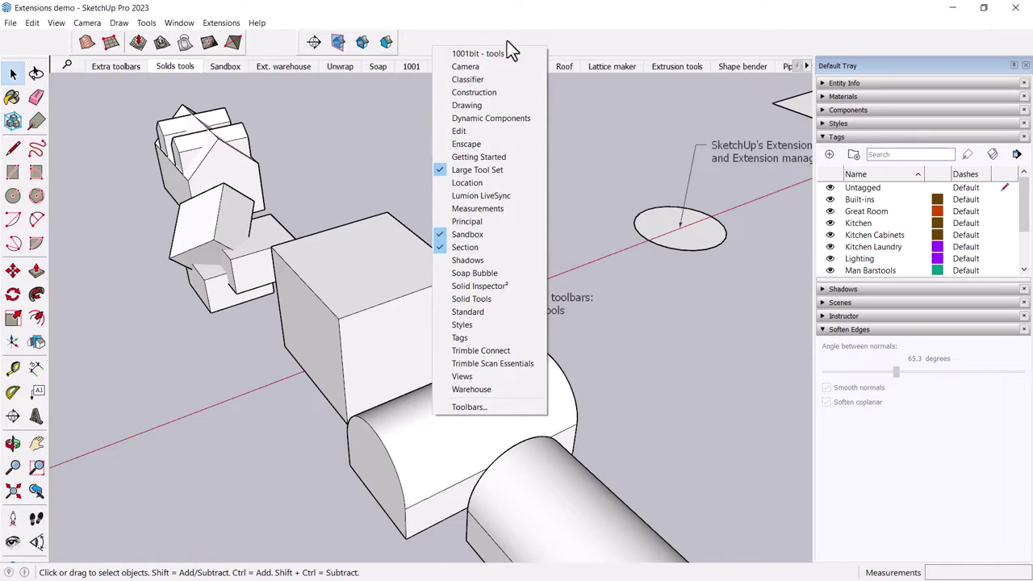
Show the Solid Tools toolbar and dock it and its neighbour into the top row
left_click(481, 300)
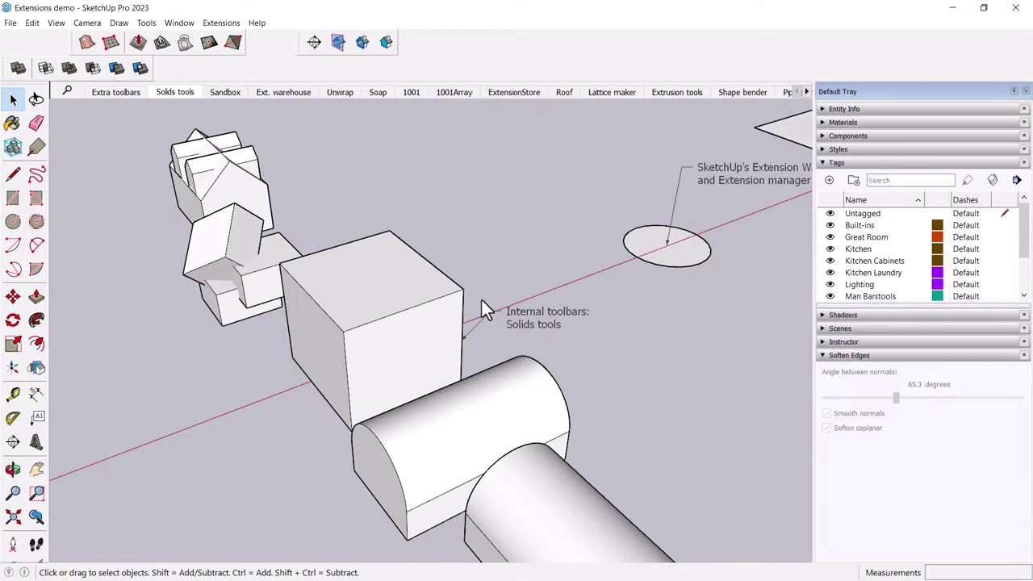
left_click_drag(73, 42, 159, 68)
left_click_drag(307, 48, 362, 68)
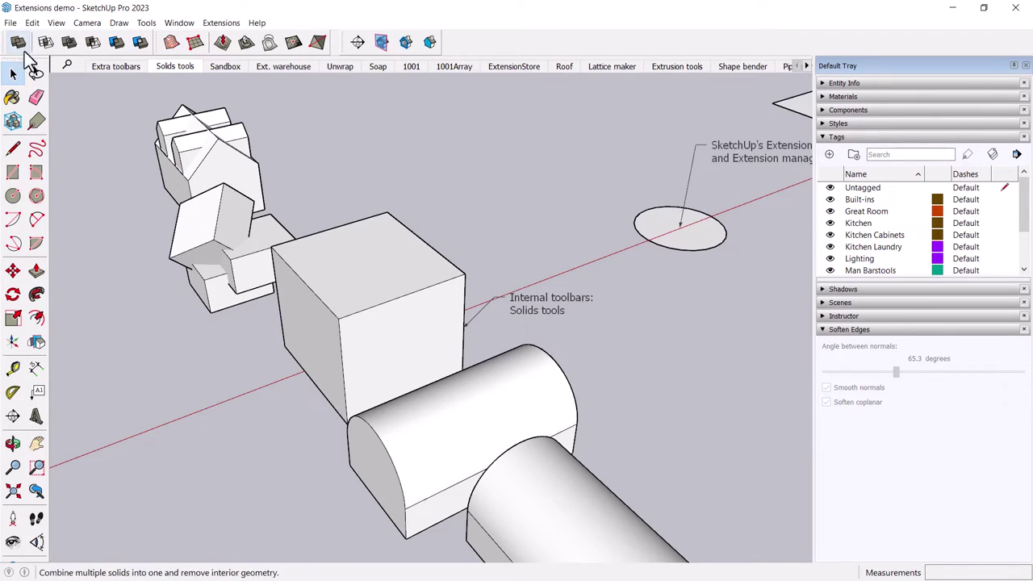
Zoom in on the house boxes and move the small box further along the roof
middle_click_drag(120, 173, 129, 150)
scroll(242, 231, "up", 5)
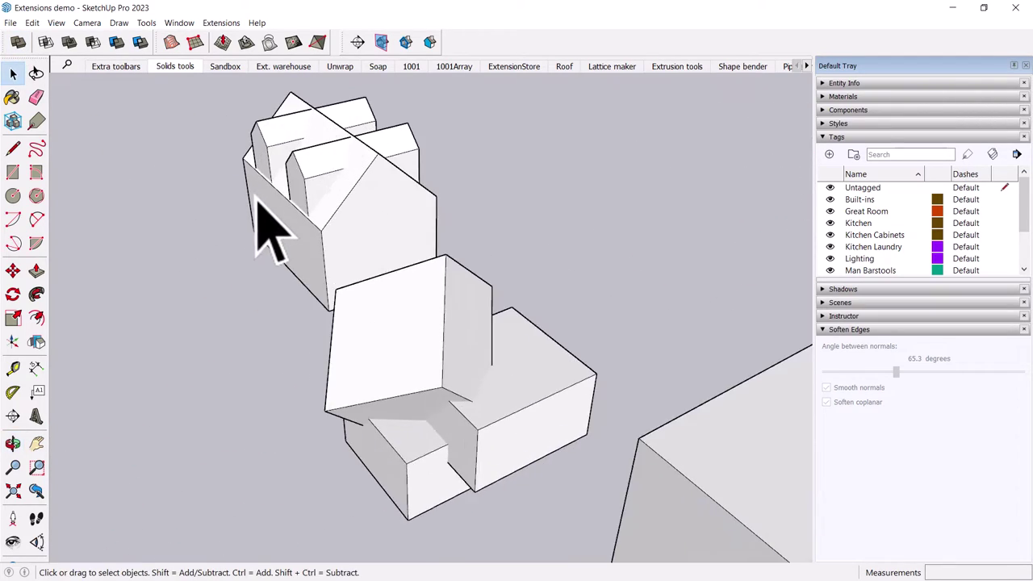
middle_click_drag(272, 231, 448, 323)
scroll(435, 307, "up", 2)
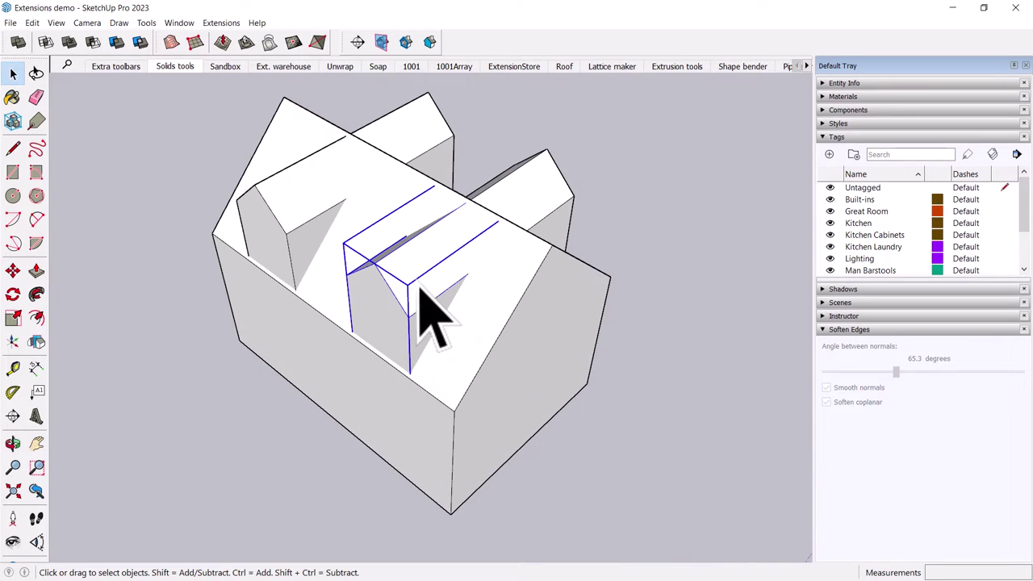
key("m")
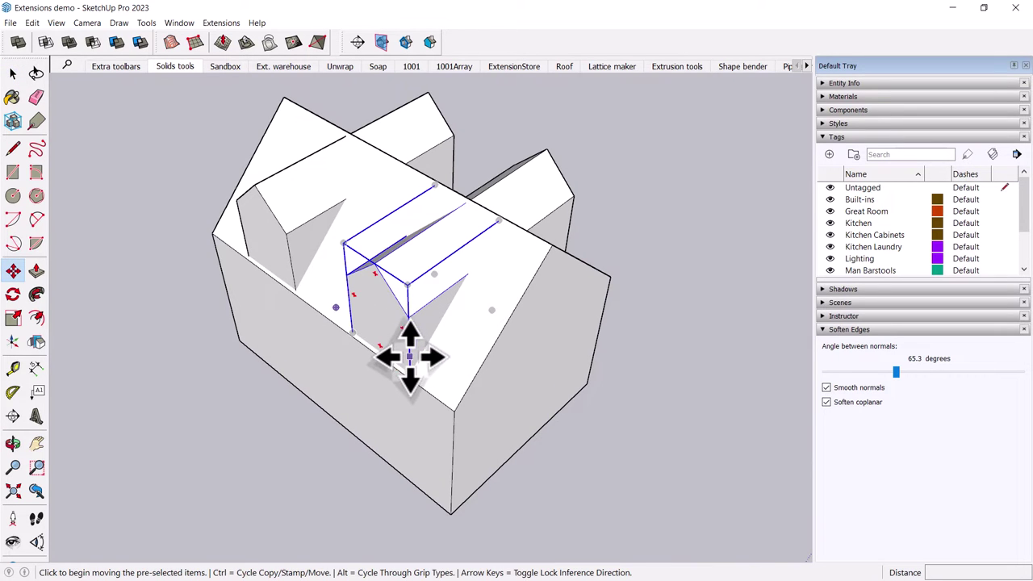
left_click(409, 356)
left_click(425, 323)
middle_click_drag(424, 323, 452, 231)
scroll(438, 239, "up", 5)
scroll(546, 368, "down", 5)
key("space")
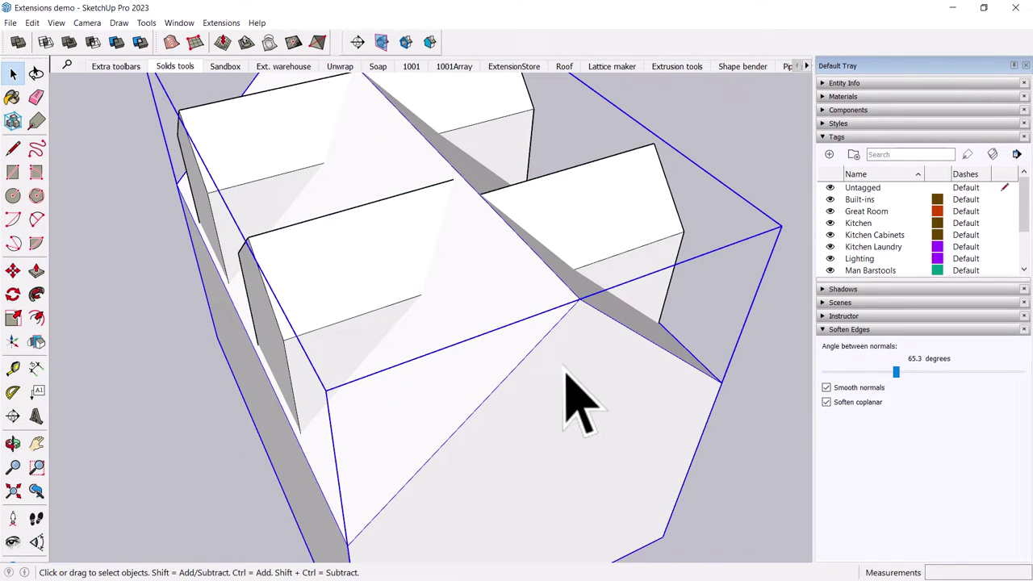
scroll(476, 339, "down", 1)
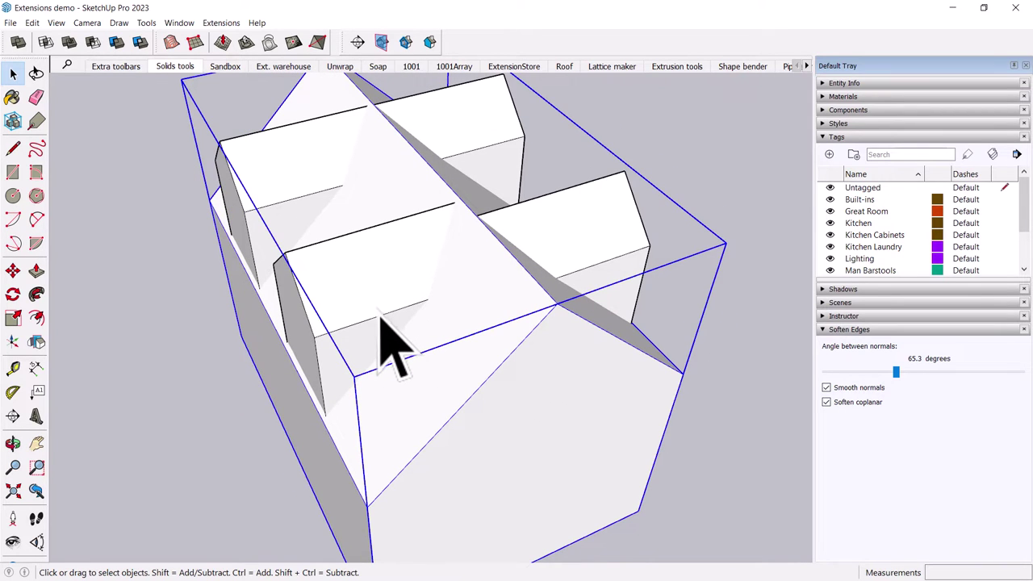
Start another move of the box but cancel it, then window-select the whole house model
key("m")
left_click(376, 299)
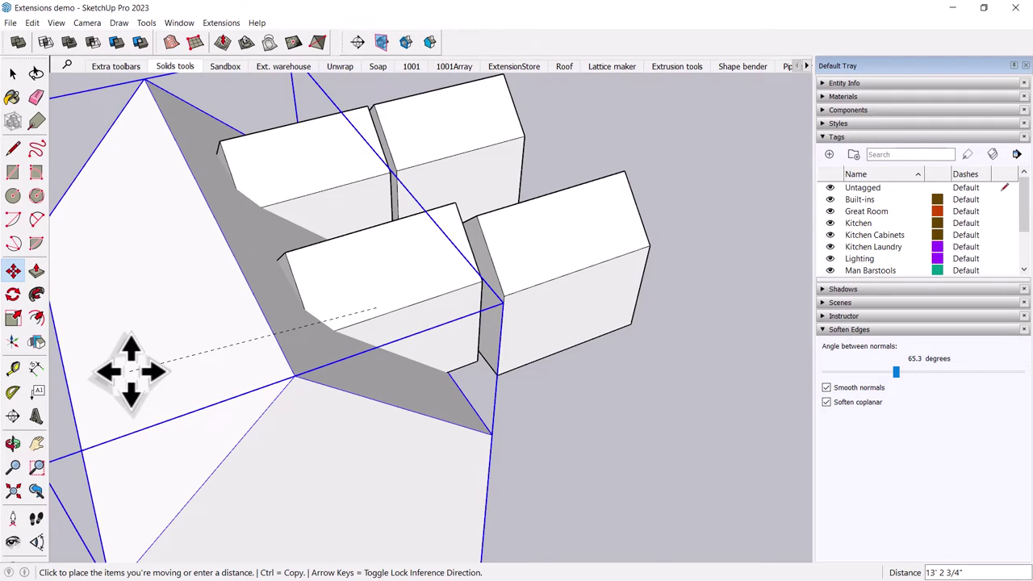
key("Escape")
key("space")
left_click(161, 238)
scroll(186, 226, "down", 3)
middle_click_drag(224, 231, 307, 254)
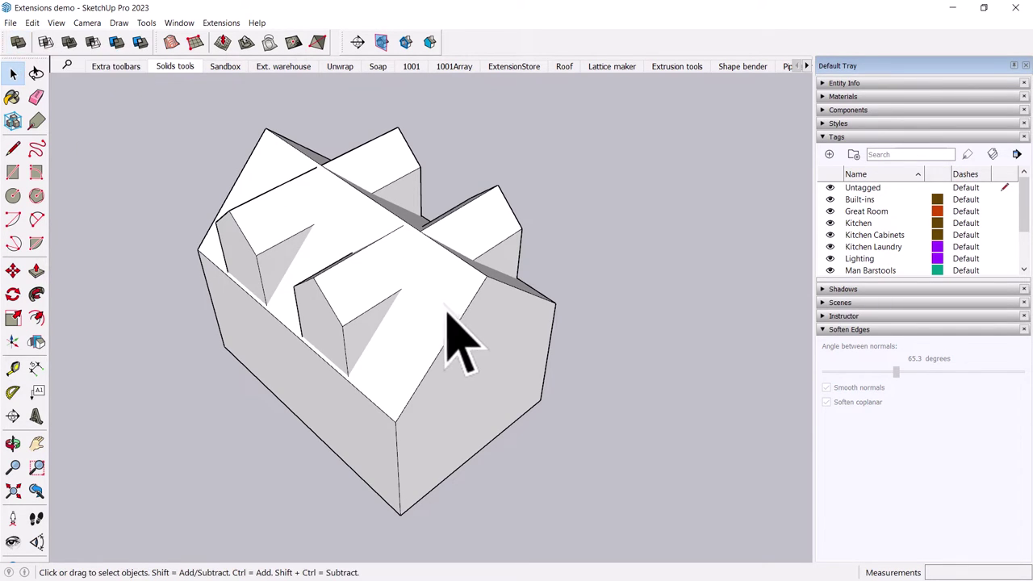
middle_click_drag(461, 346, 516, 371)
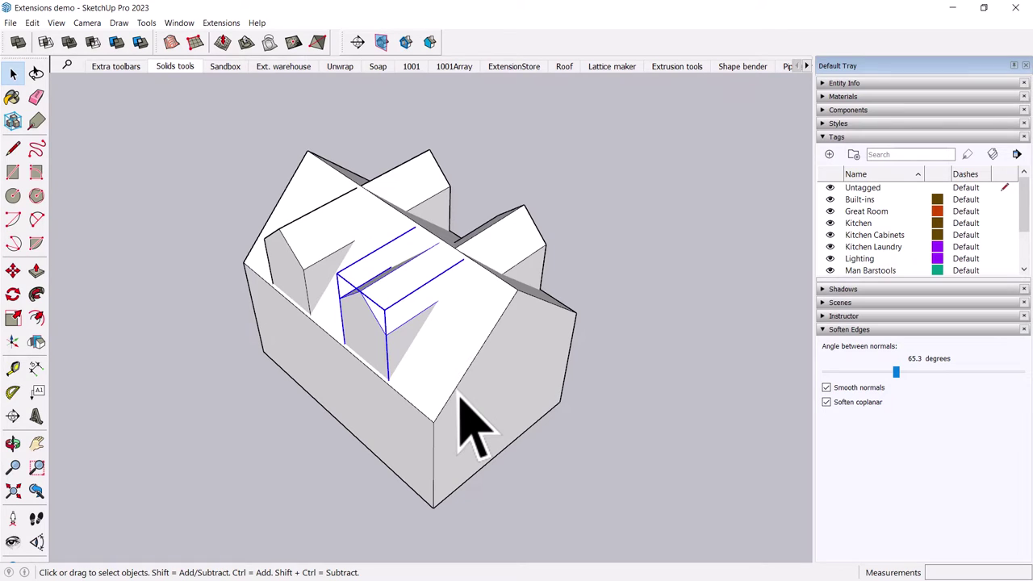
left_click_drag(581, 452, 204, 155)
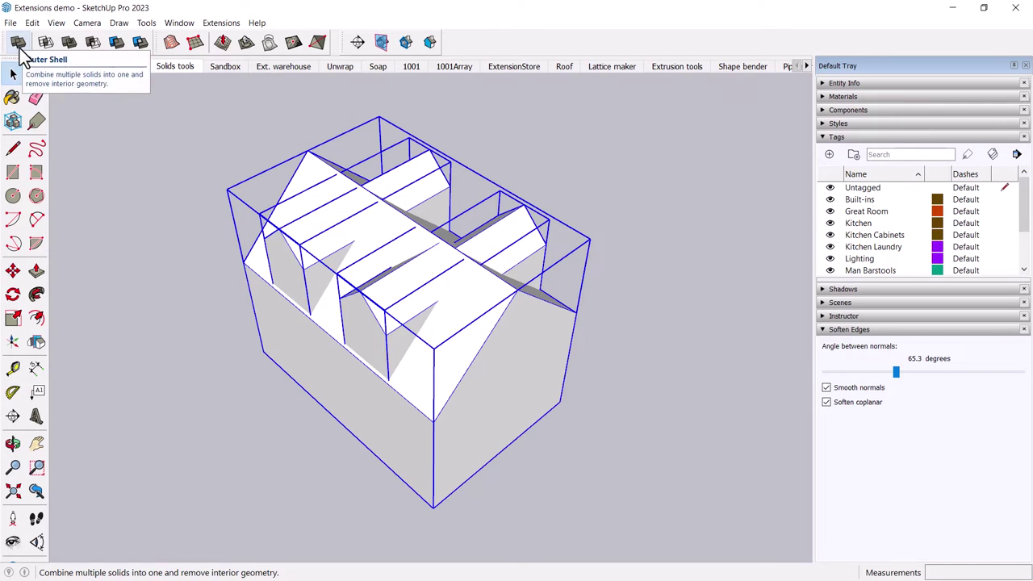
Merge the overlapping house boxes into one Outer Shell
left_click(19, 43)
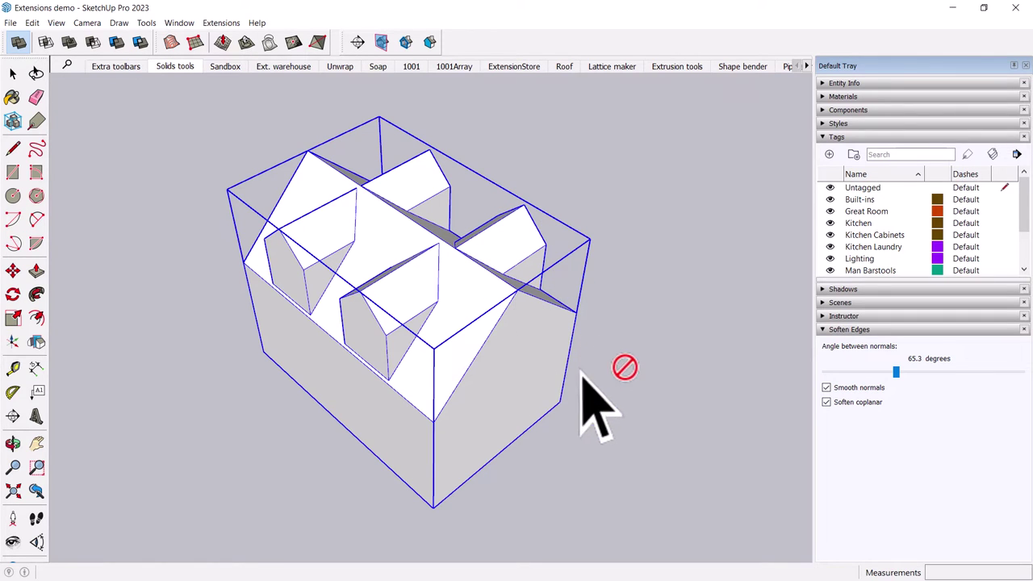
right_click(612, 353)
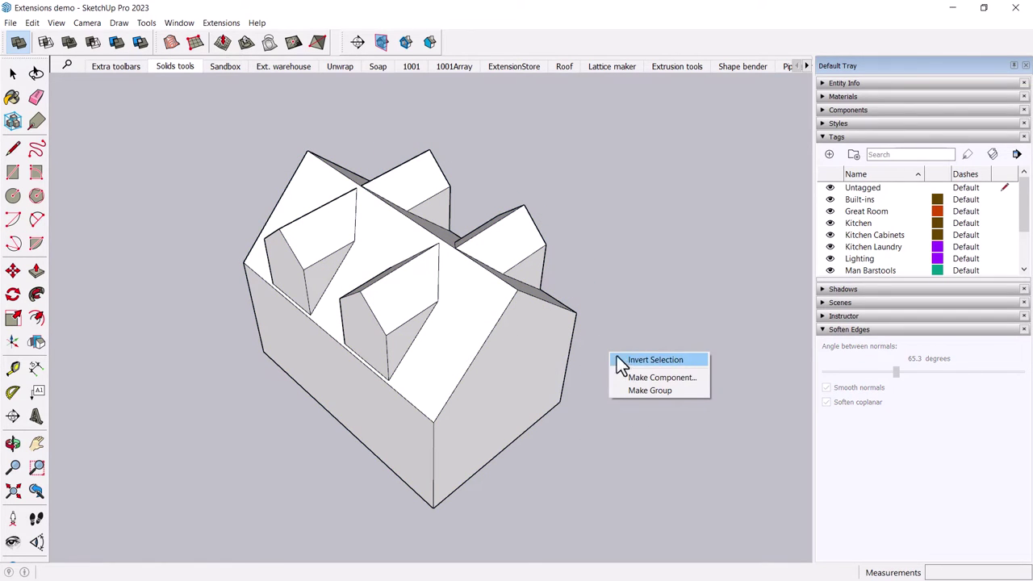
left_click(597, 339)
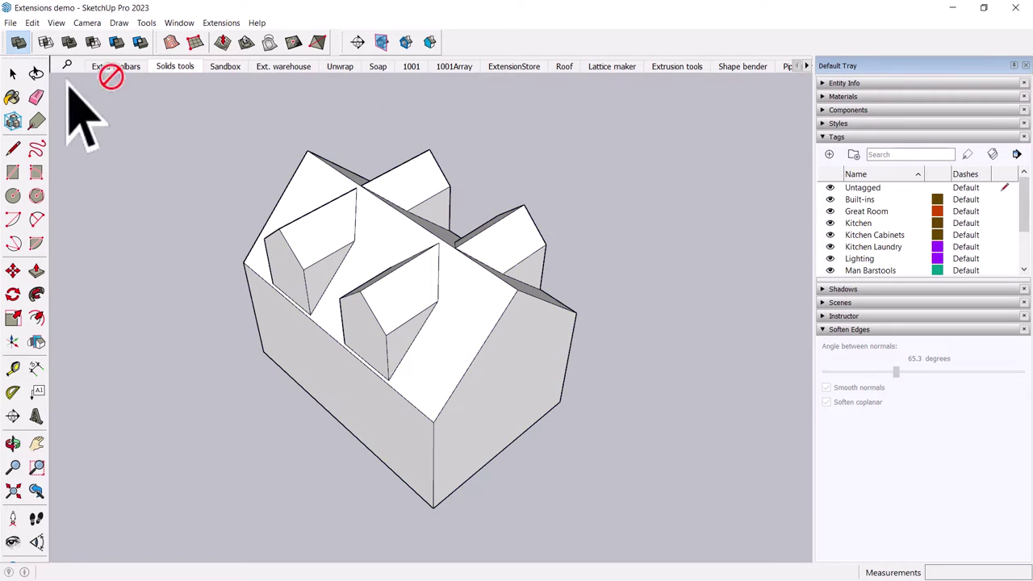
Move the merged house group to a new spot
left_click(13, 74)
left_click(350, 330)
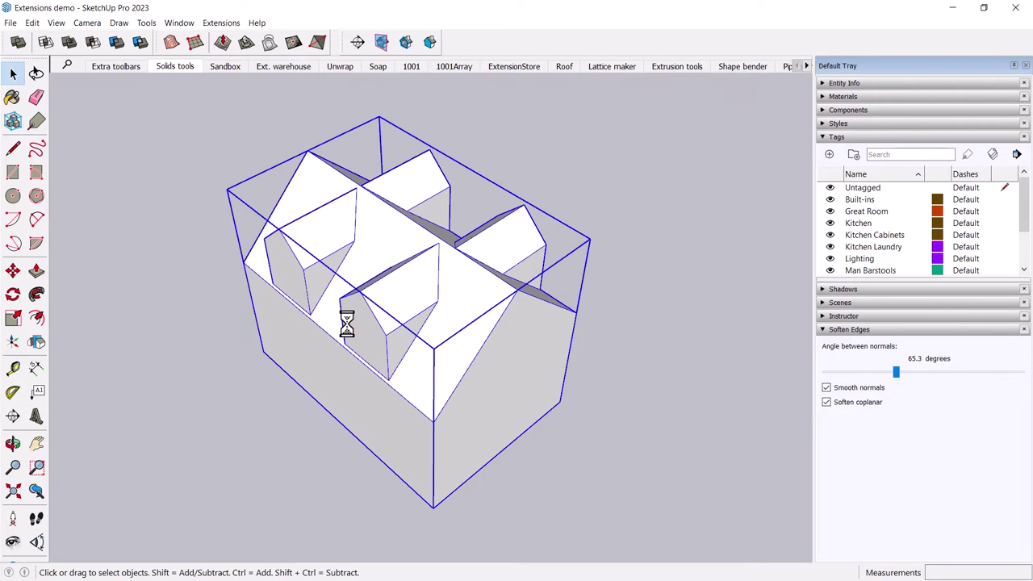
key("m")
left_click(253, 295)
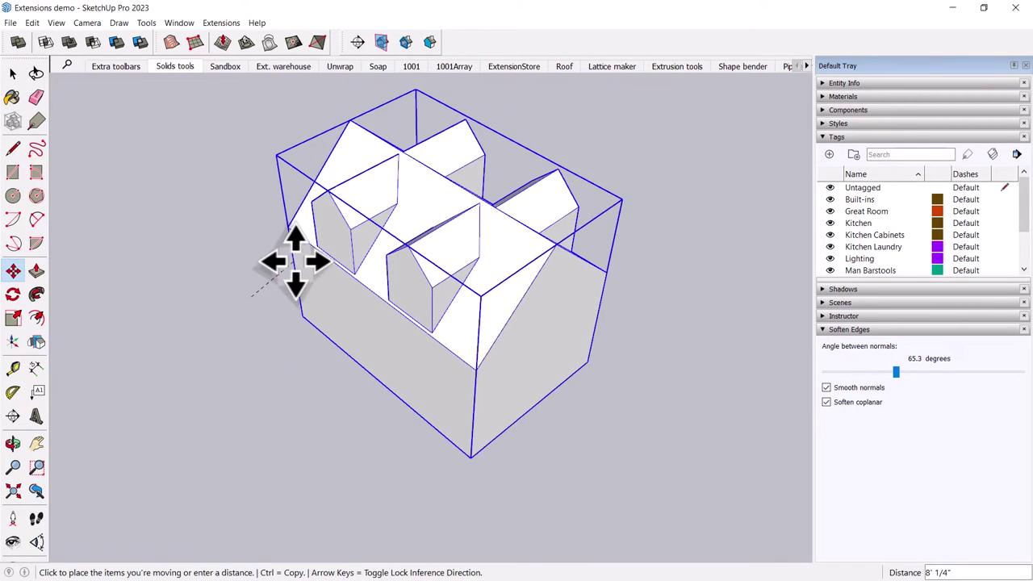
left_click(296, 260)
key("space")
middle_click_drag(392, 323, 315, 264)
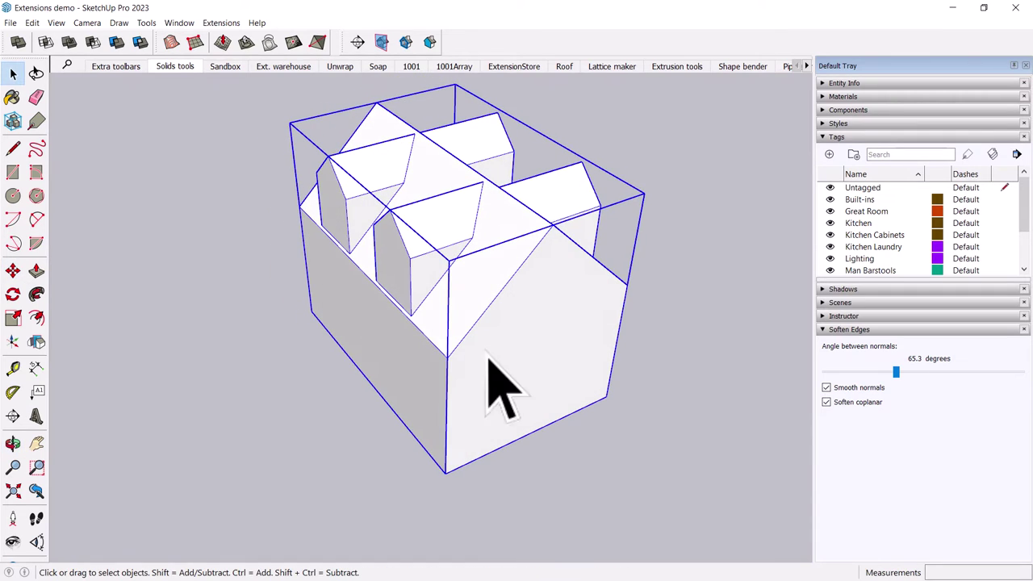
Enter the house group and select its front gable face
triple_click(530, 342)
left_click(531, 343)
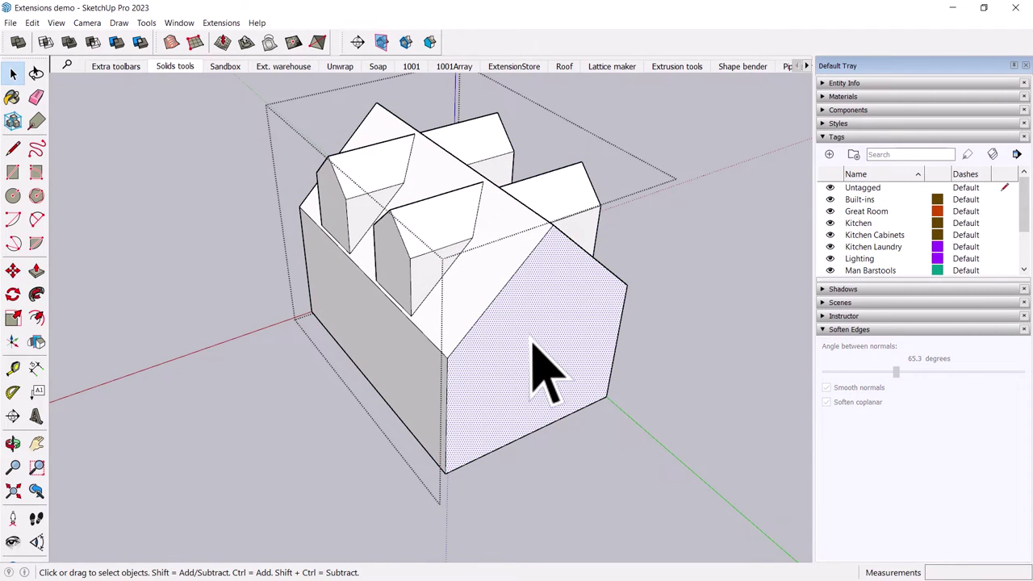
middle_click_drag(540, 371, 369, 300)
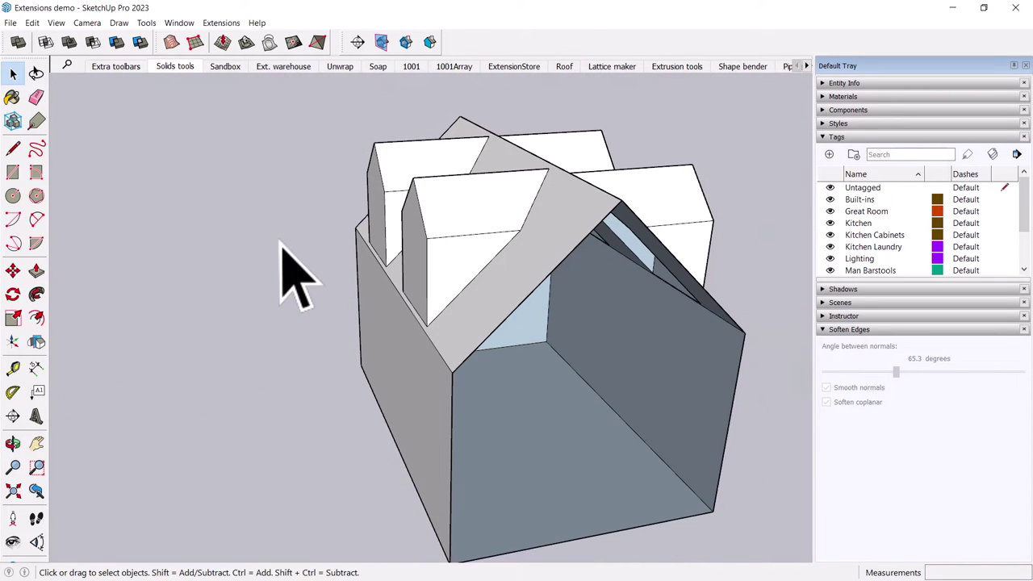
middle_click_drag(286, 246, 456, 326)
Zoom and orbit in on the tilted cube and the box it overlaps
scroll(468, 371, "up", 3)
middle_click_drag(484, 415, 519, 346, "shift")
scroll(519, 346, "up", 2)
middle_click_drag(89, 142, 316, 293)
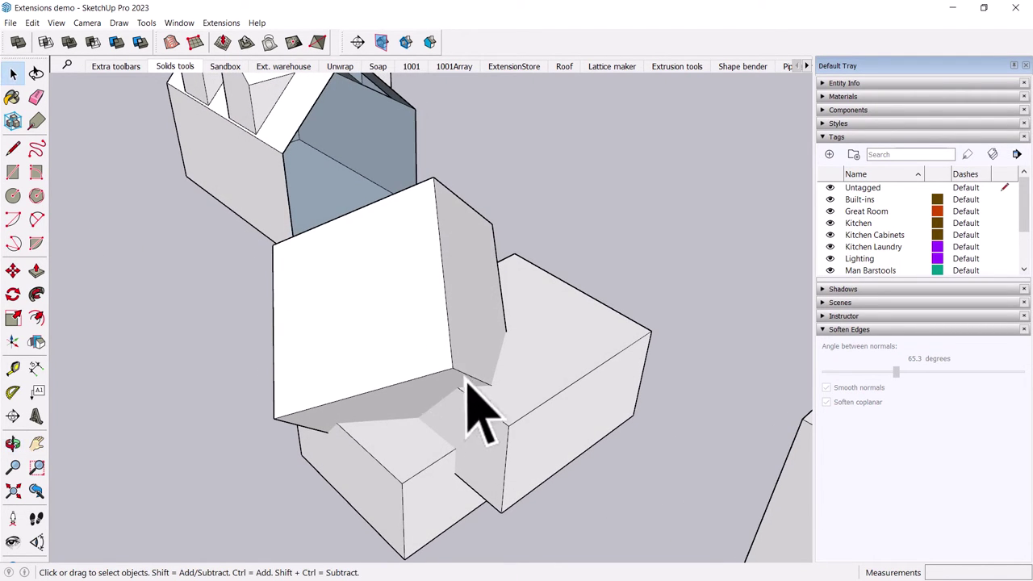
scroll(395, 378, "down", 4)
middle_click_drag(443, 397, 355, 338, "shift")
scroll(312, 282, "up", 3)
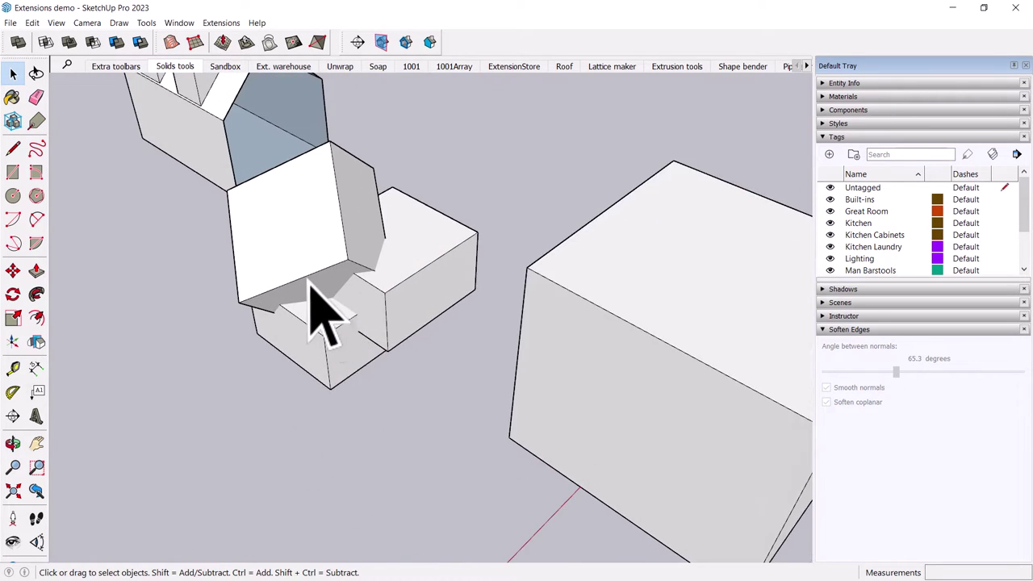
scroll(407, 276, "up", 2)
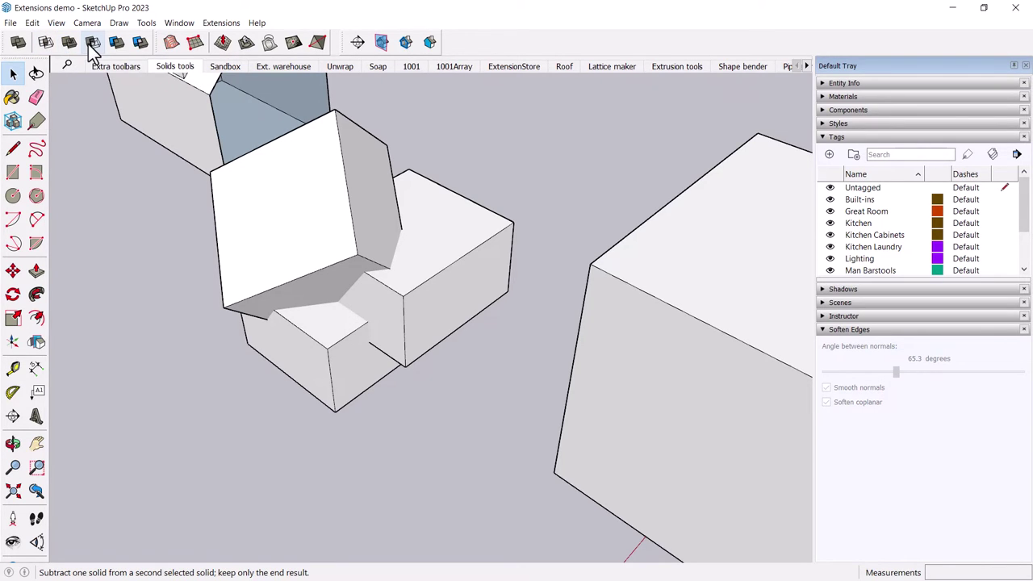
Run Solid Tools Intersect starting with the tilted cube, then select the half-round cylinder
left_click(44, 43)
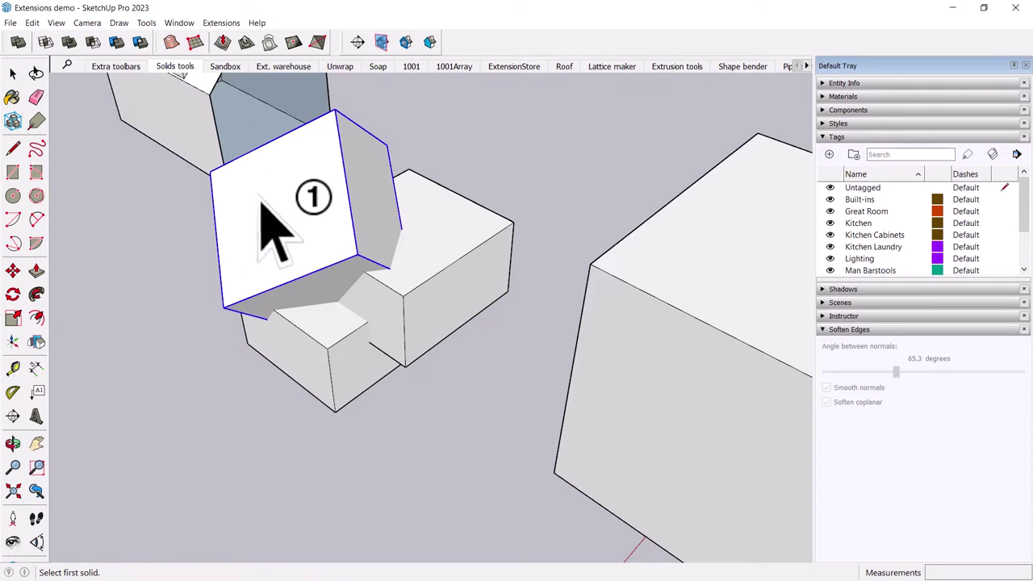
left_click(358, 258)
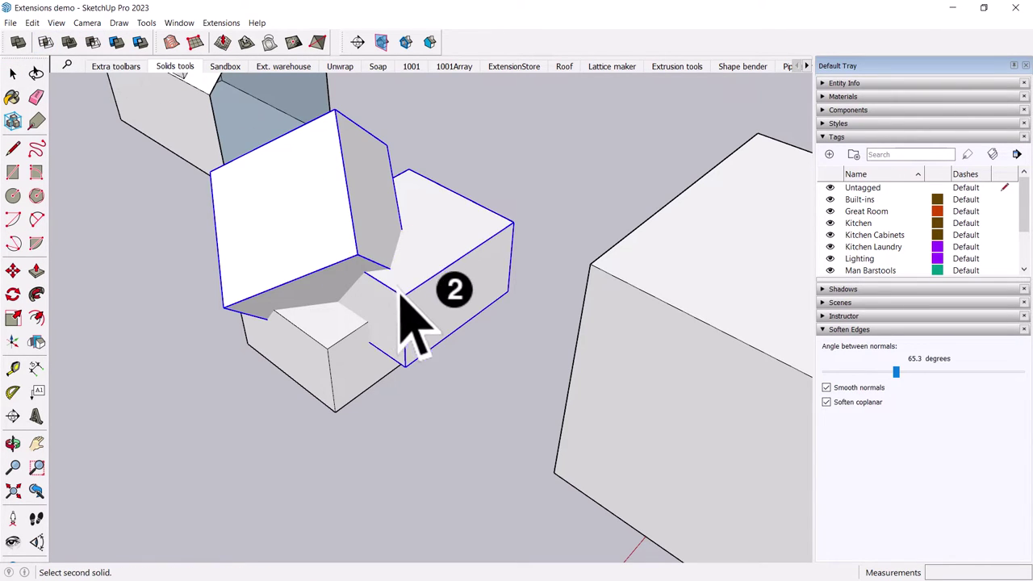
middle_click_drag(396, 282, 256, 253)
scroll(269, 299, "down", 5)
middle_click_drag(355, 307, 349, 226, "shift")
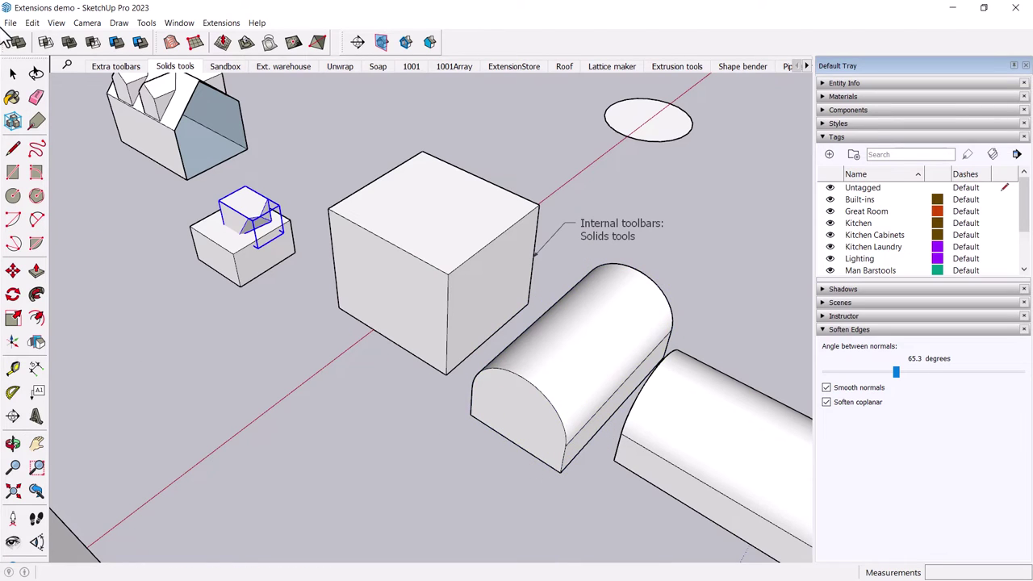
left_click(13, 74)
left_click(580, 420)
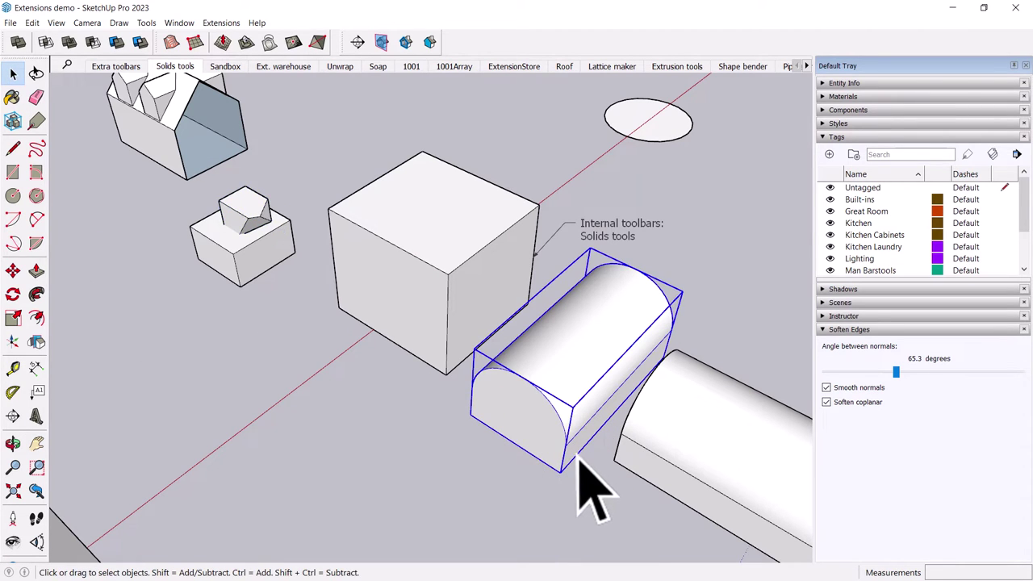
key("m")
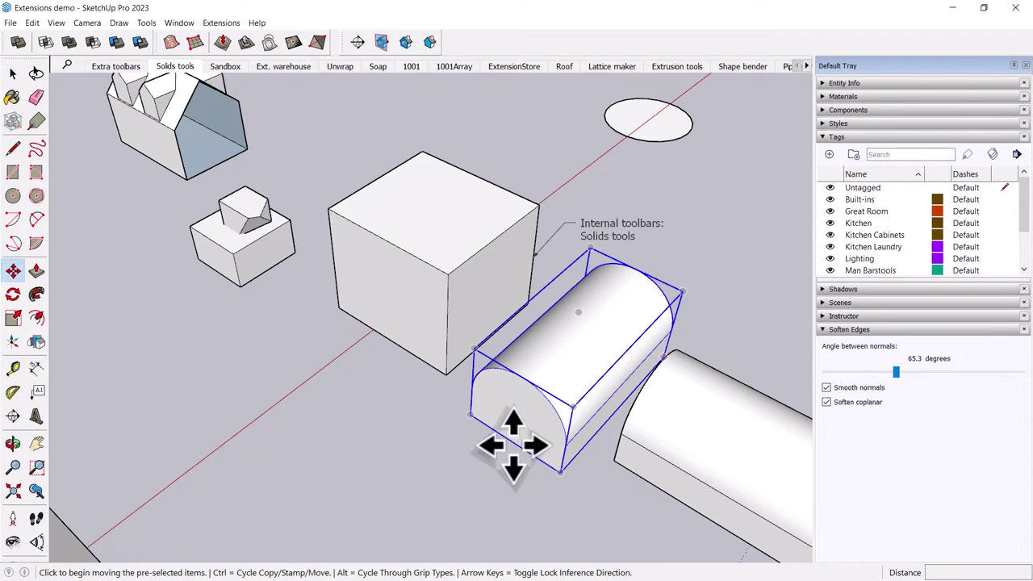
left_click(514, 446)
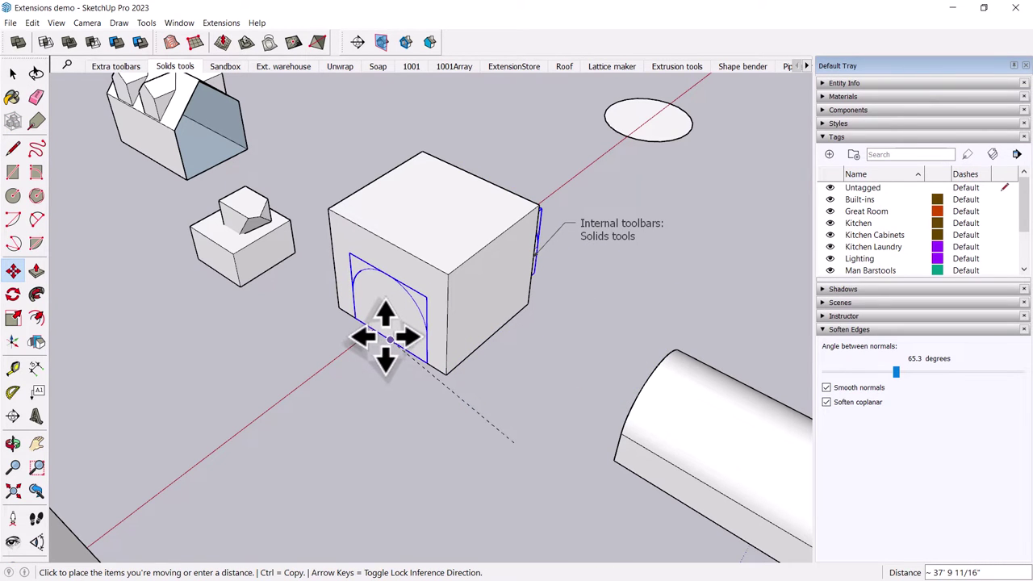
left_click(385, 337)
middle_click_drag(485, 392, 413, 393)
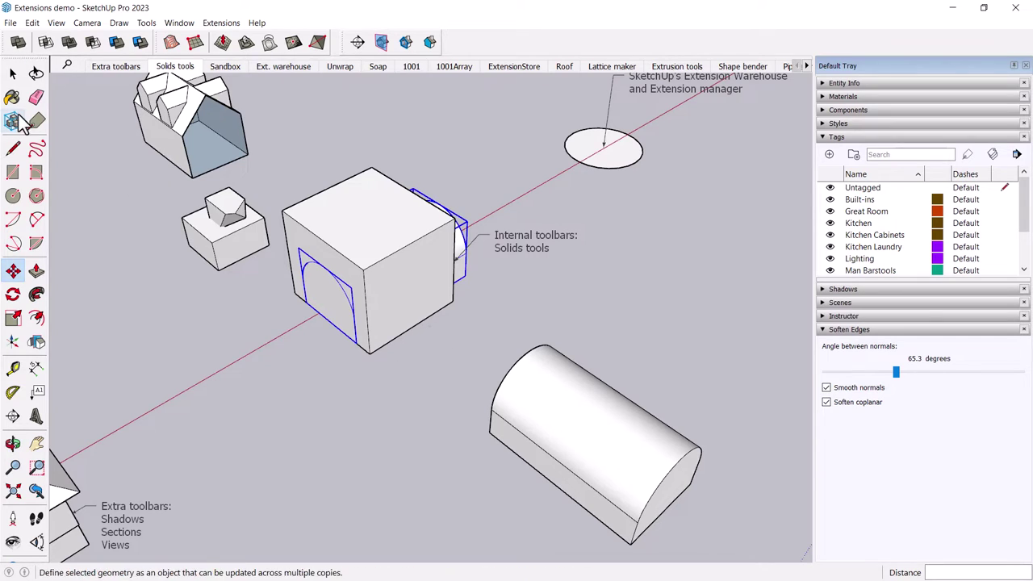
left_click(91, 45)
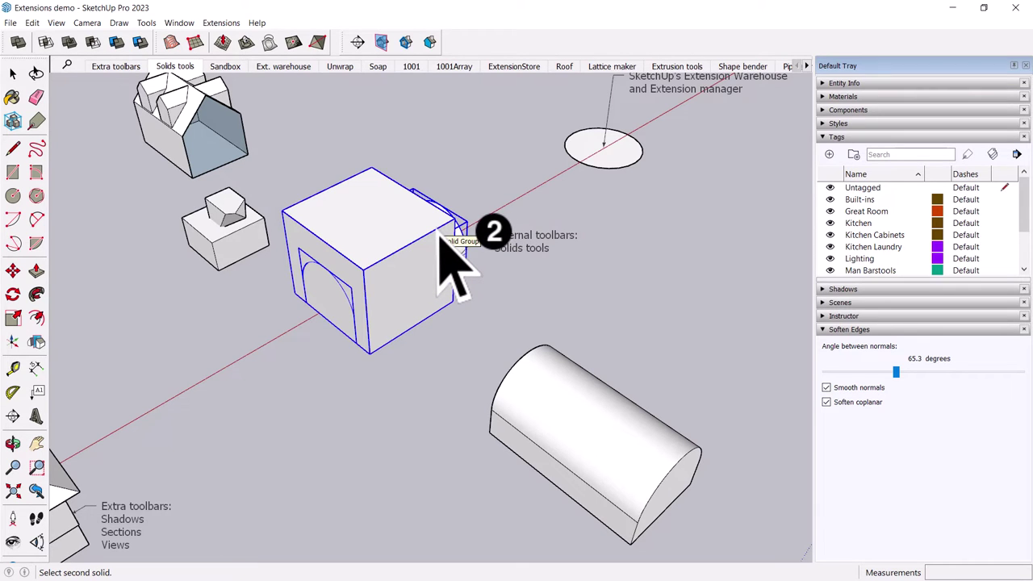
middle_click_drag(311, 369, 473, 348)
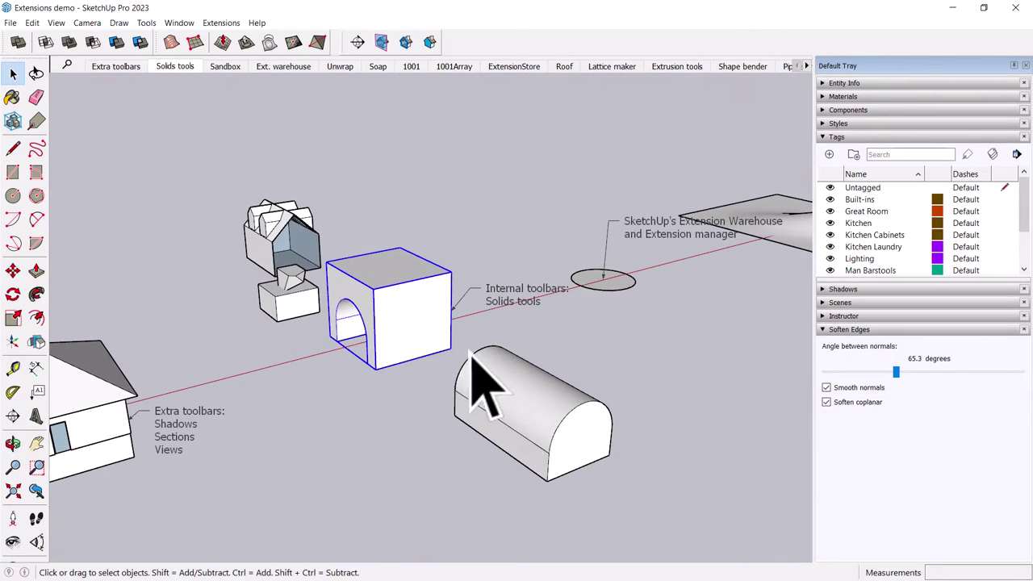
Move the rounded half-cylinder block into the arched box
left_click(586, 454)
key("m")
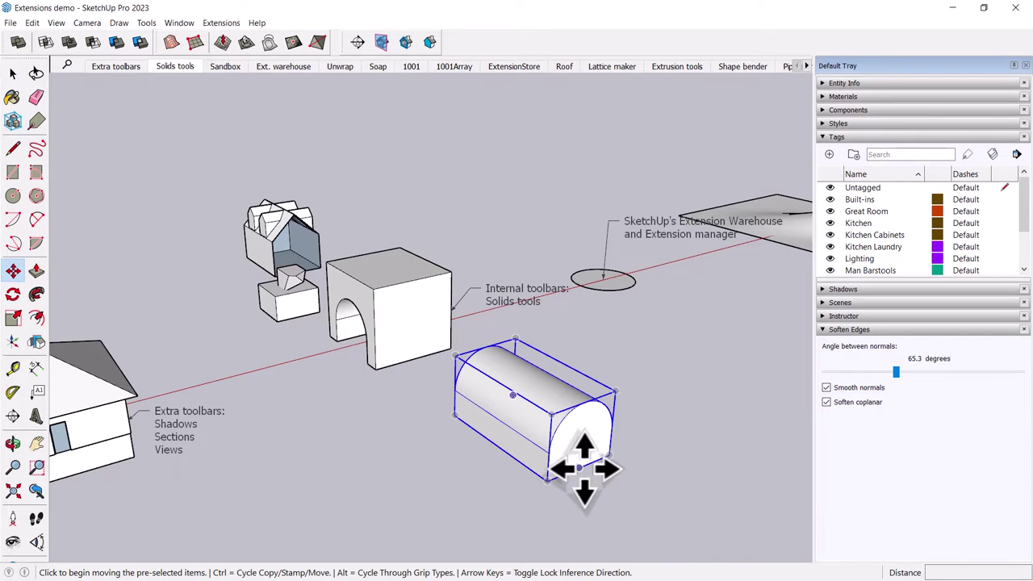
left_click(556, 440)
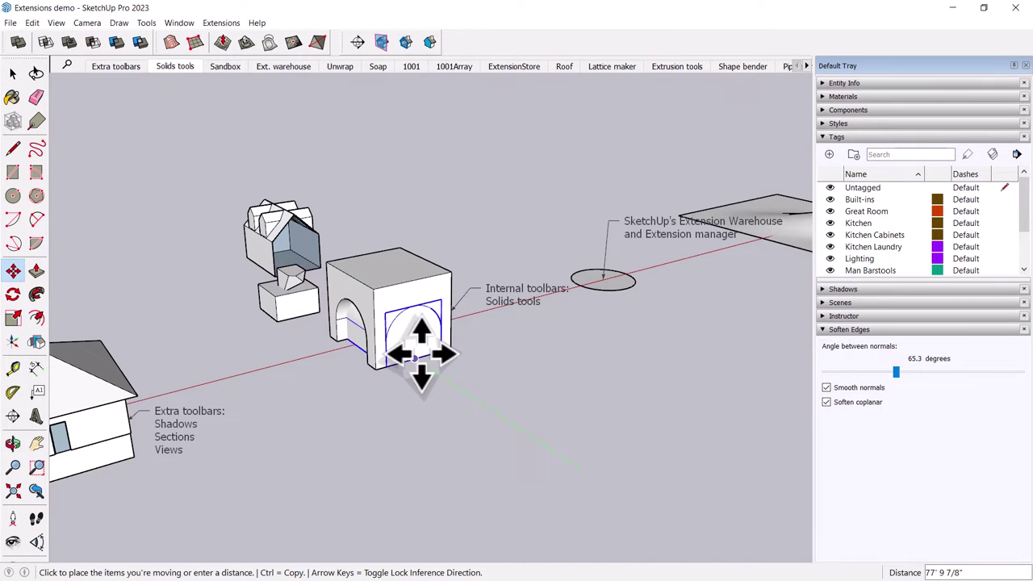
left_click(421, 359)
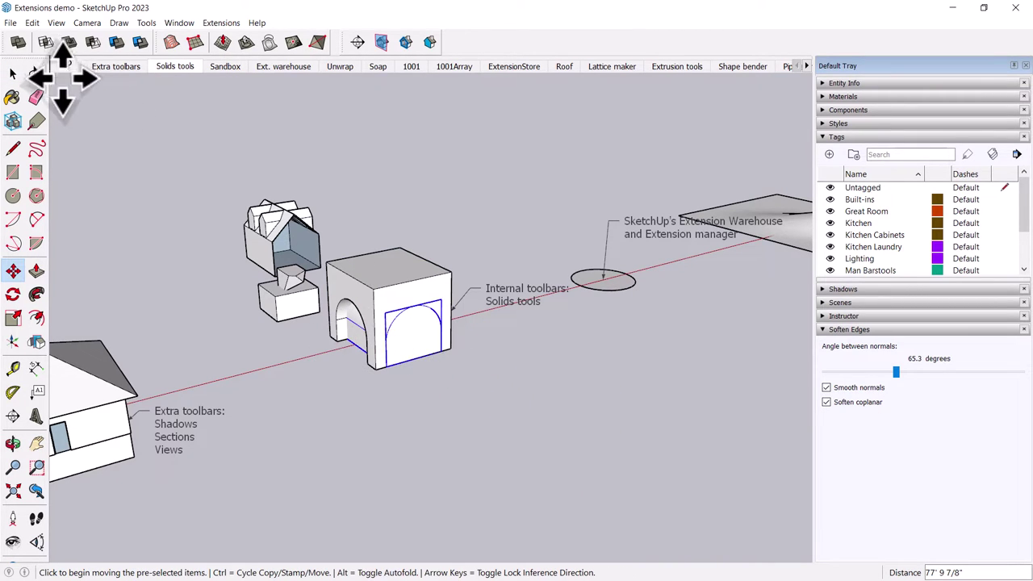
Subtract the block from the arched box with Solid Tools and inspect the new opening
left_click(92, 44)
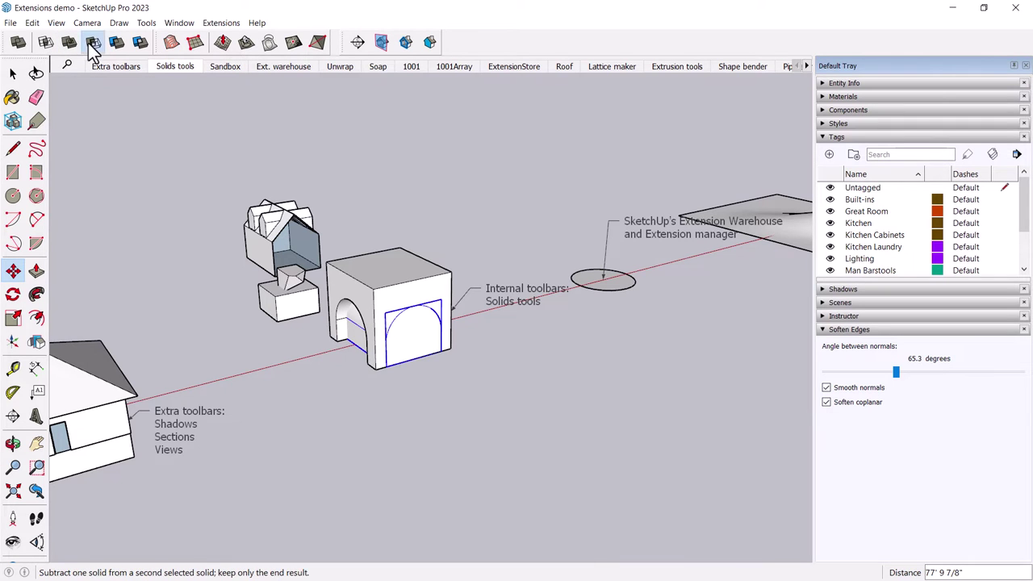
left_click(393, 310)
middle_click_drag(393, 323, 341, 242)
scroll(392, 322, "up", 5)
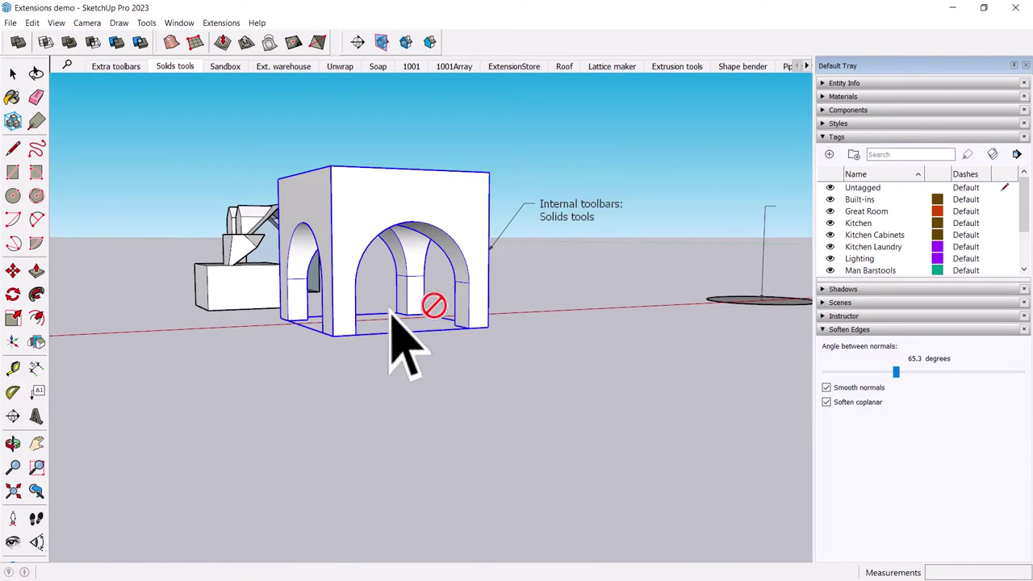
middle_click_drag(393, 332, 368, 218)
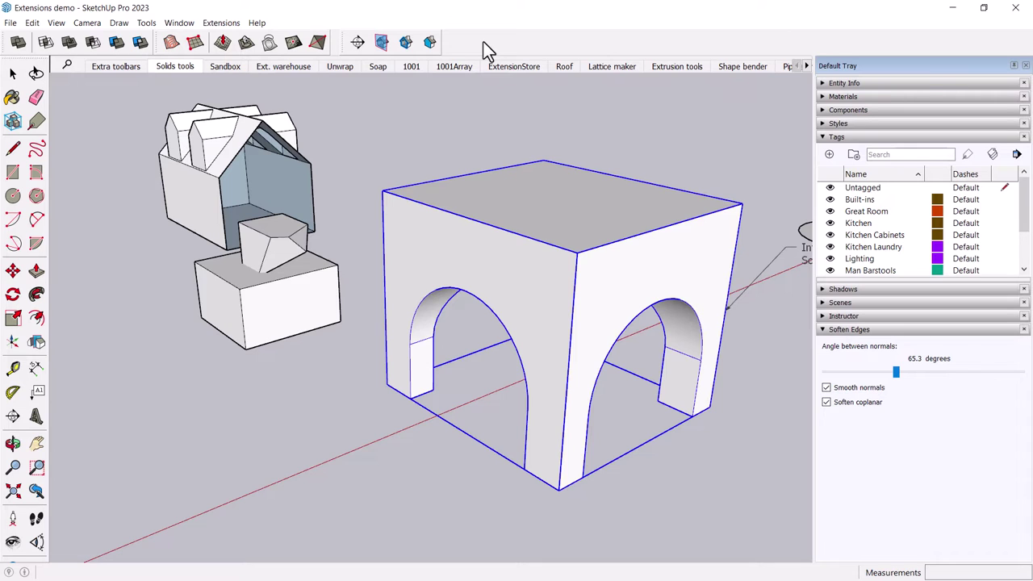
Browse the available toolbar list, close it, and show the Extensions menu
right_click(484, 43)
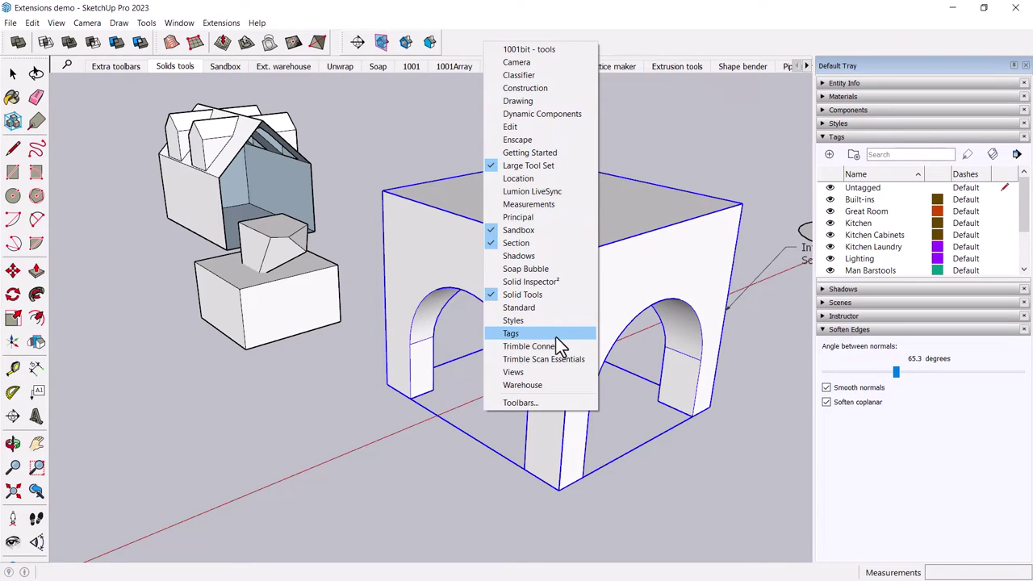
left_click(626, 42)
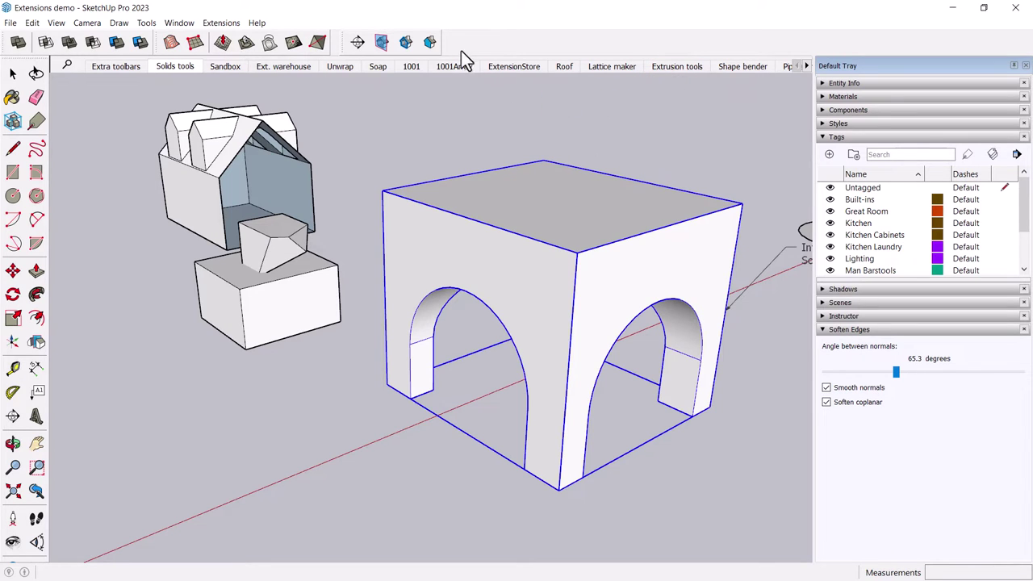
left_click(212, 24)
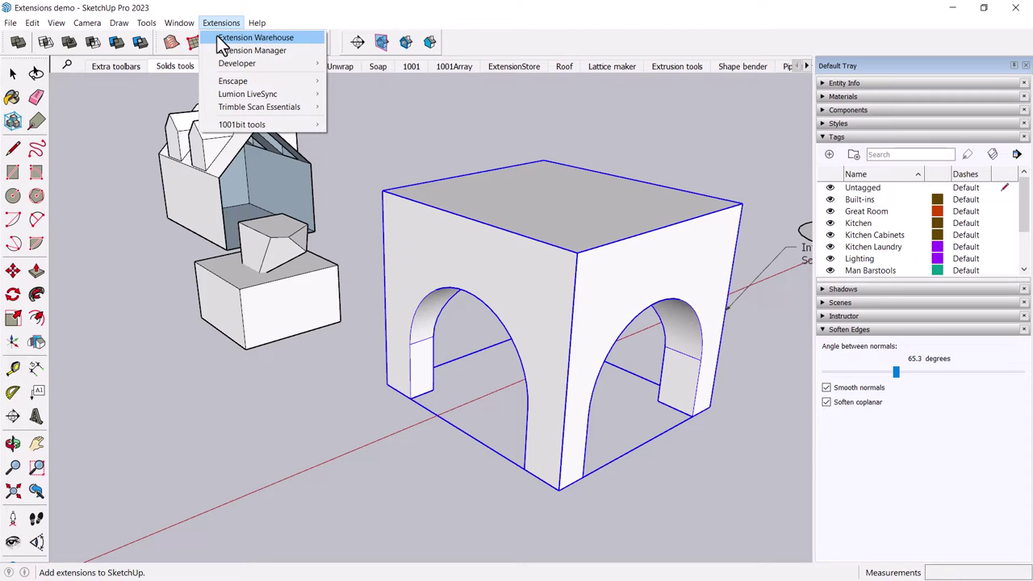
Open the Extension Warehouse and browse its extension categories
left_click(217, 35)
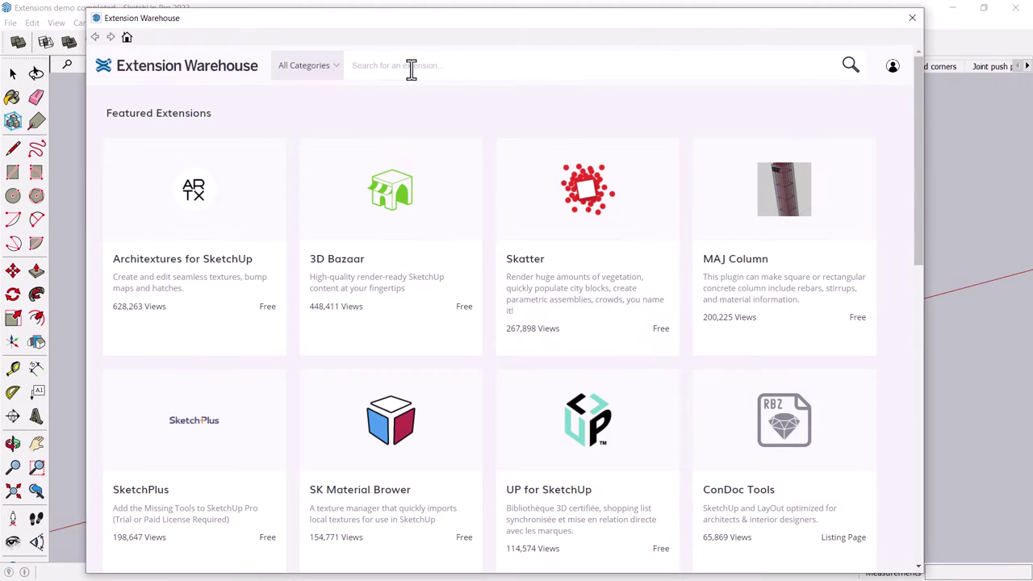
left_click(411, 70)
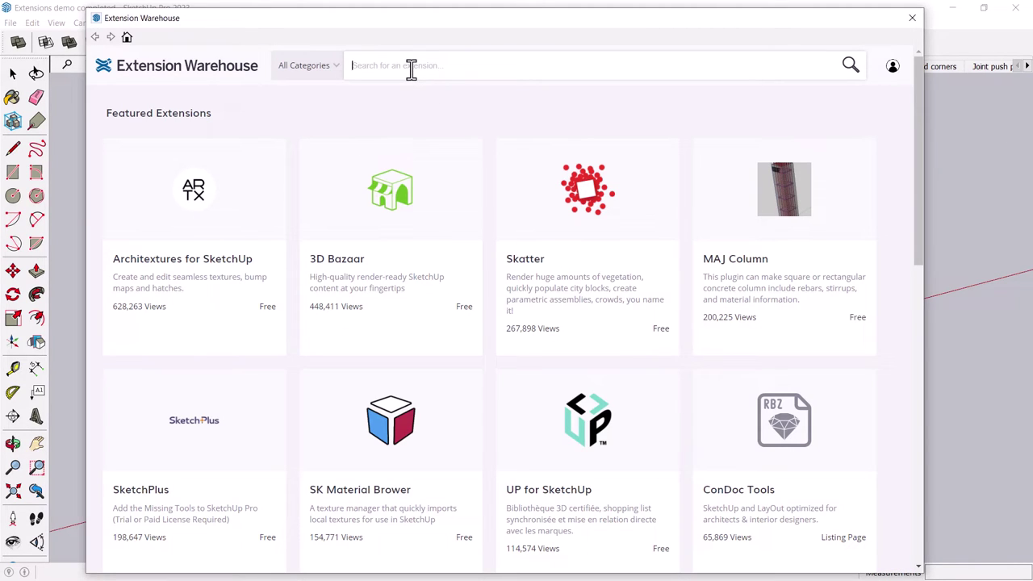
scroll(431, 226, "down", 4)
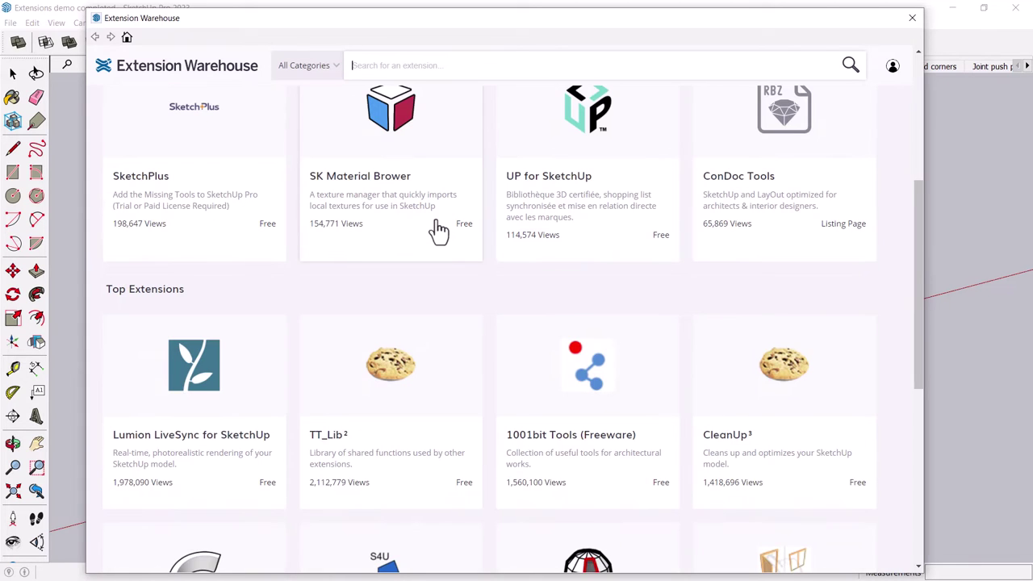
scroll(445, 233, "up", 4)
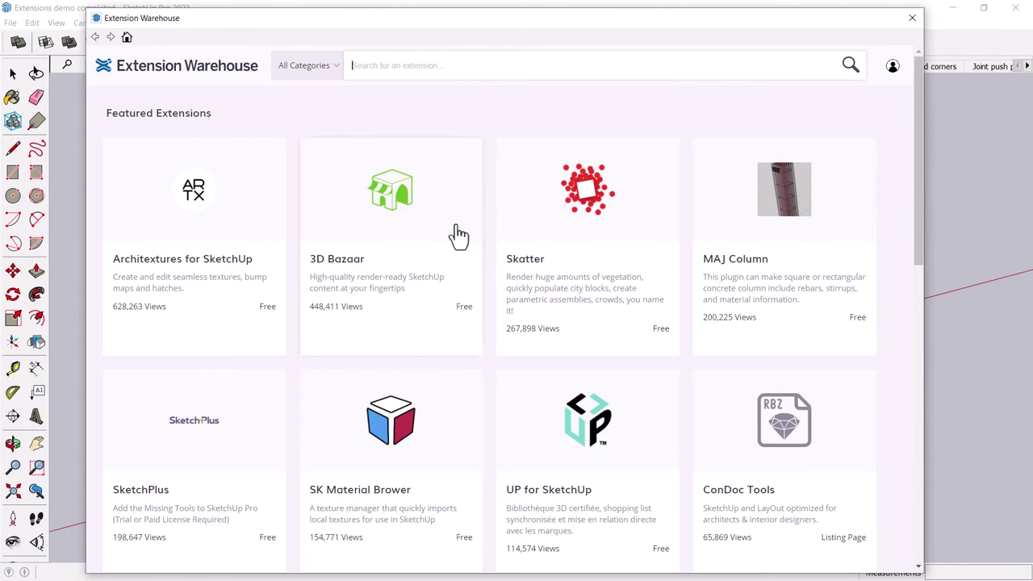
scroll(710, 201, "down", 4)
scroll(710, 201, "up", 4)
left_click(337, 73)
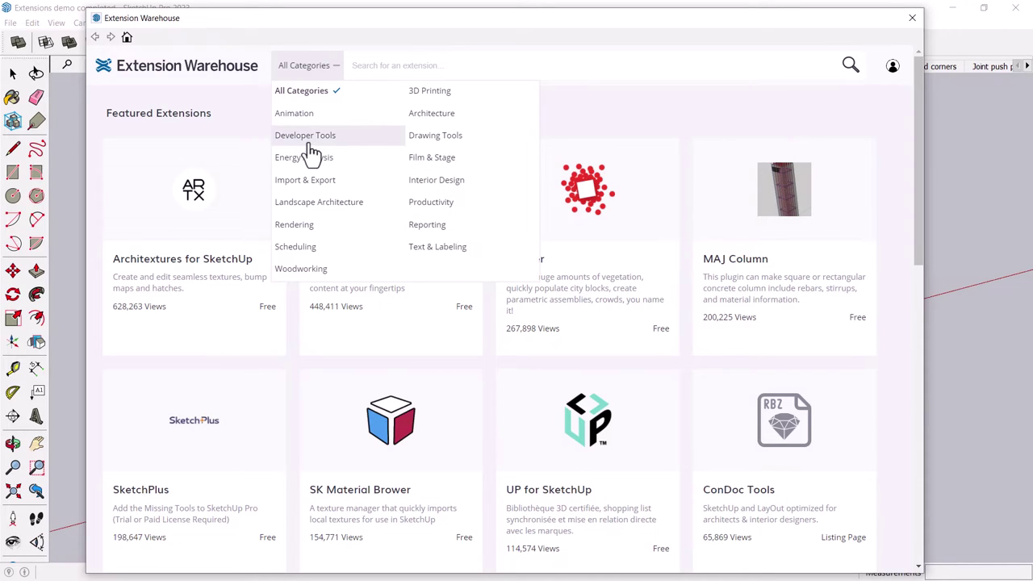
Search 'unwrap' and choose the 'unwrap and flatten faces' suggestion
left_click(412, 67)
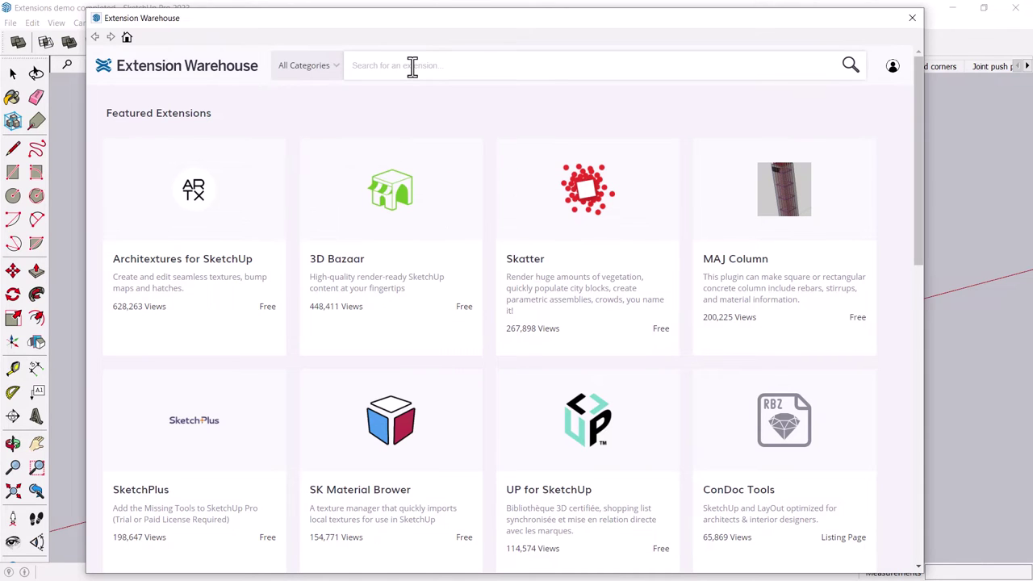
type("urlrap")
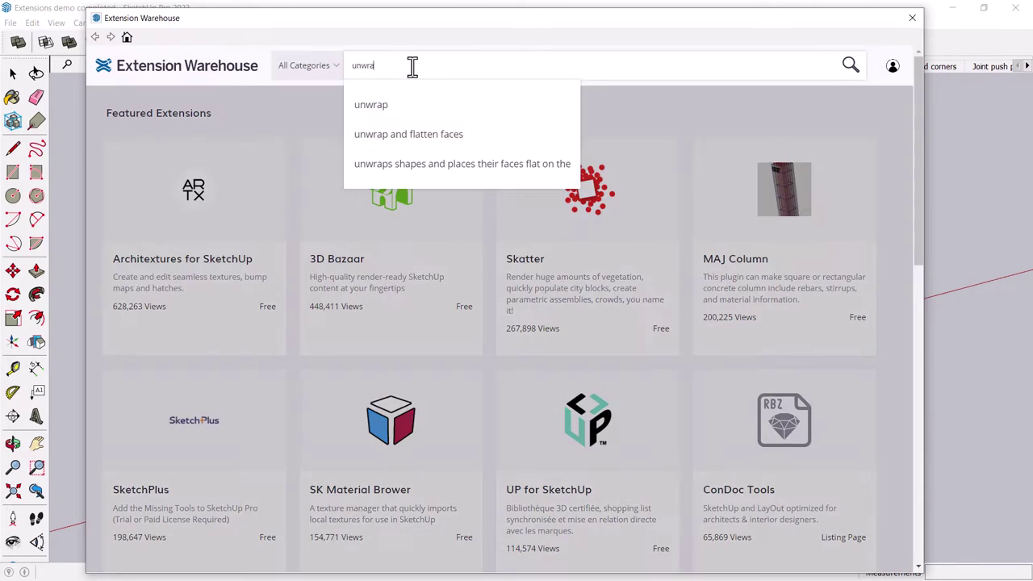
left_click(440, 141)
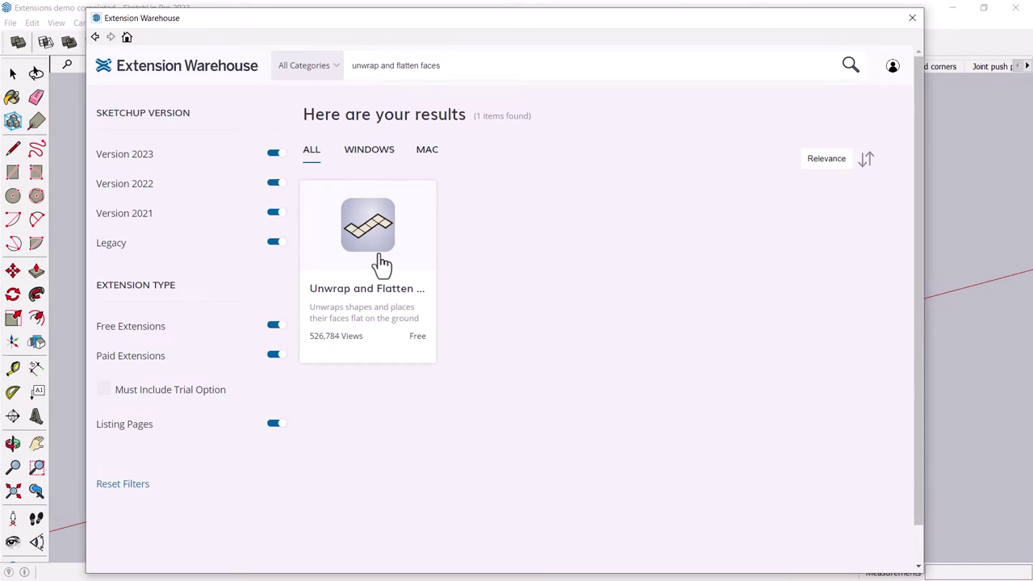
Open the Unwrap and Flatten Faces details page and look it over
left_click(382, 264)
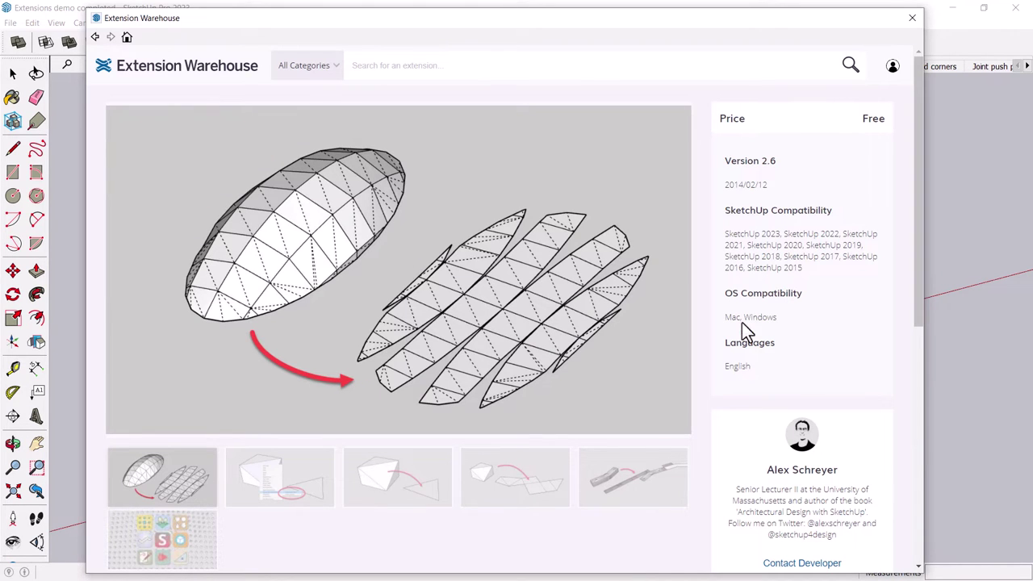
left_click_drag(916, 294, 928, 356)
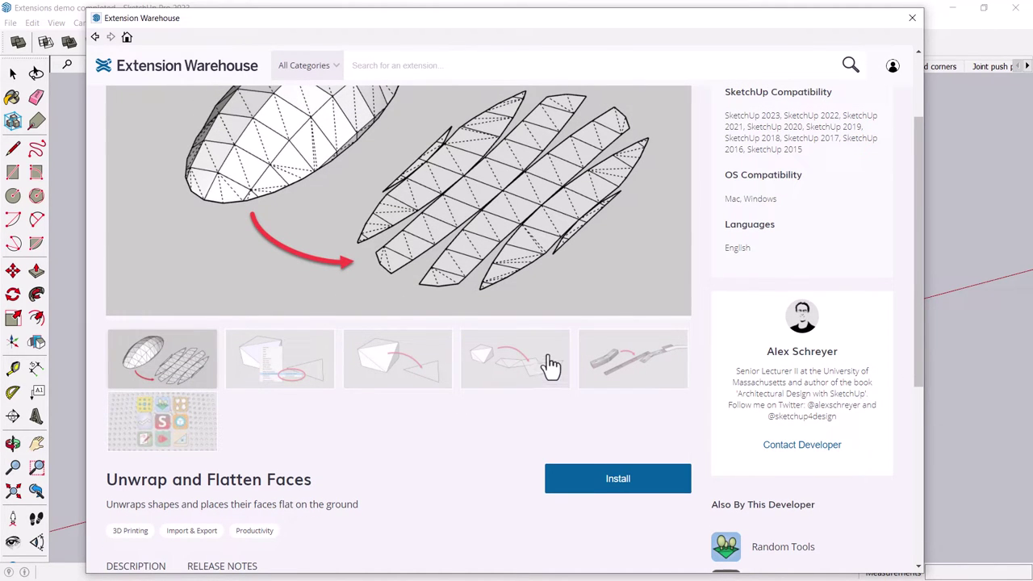
scroll(669, 411, "up", 2)
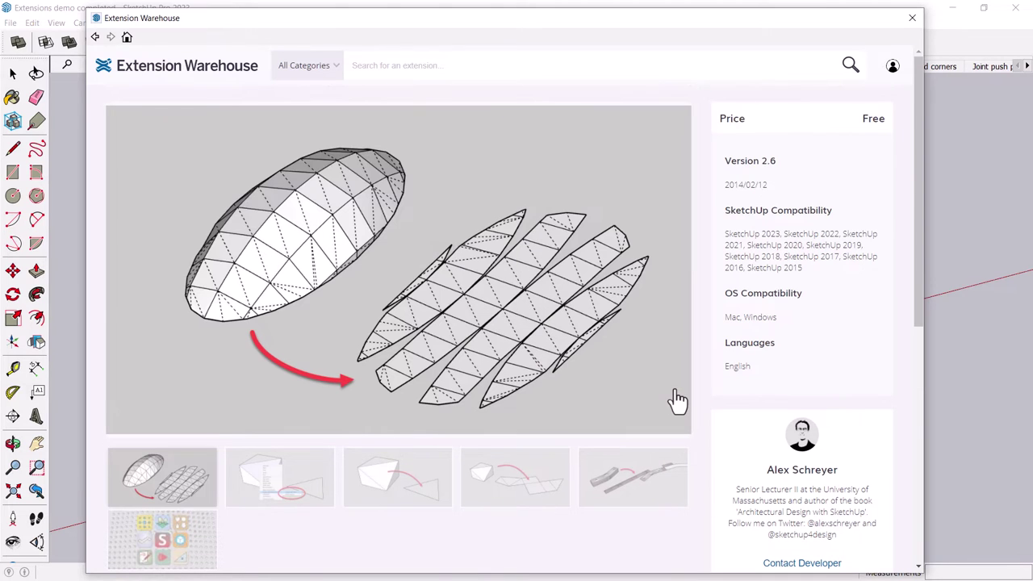
scroll(677, 400, "down", 3)
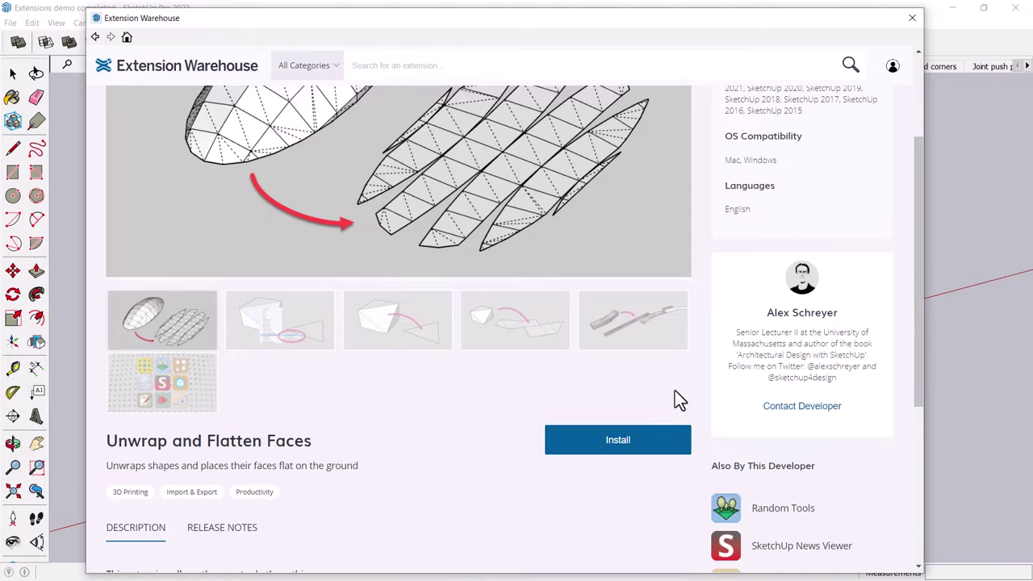
Install the extension, confirming with Yes and OK, then read its description
left_click(635, 455)
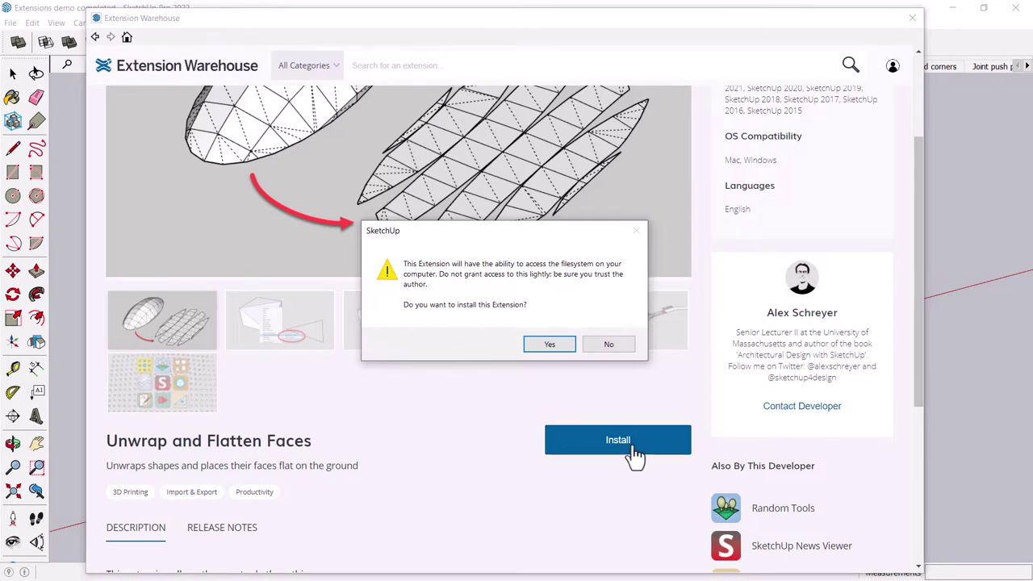
left_click(555, 345)
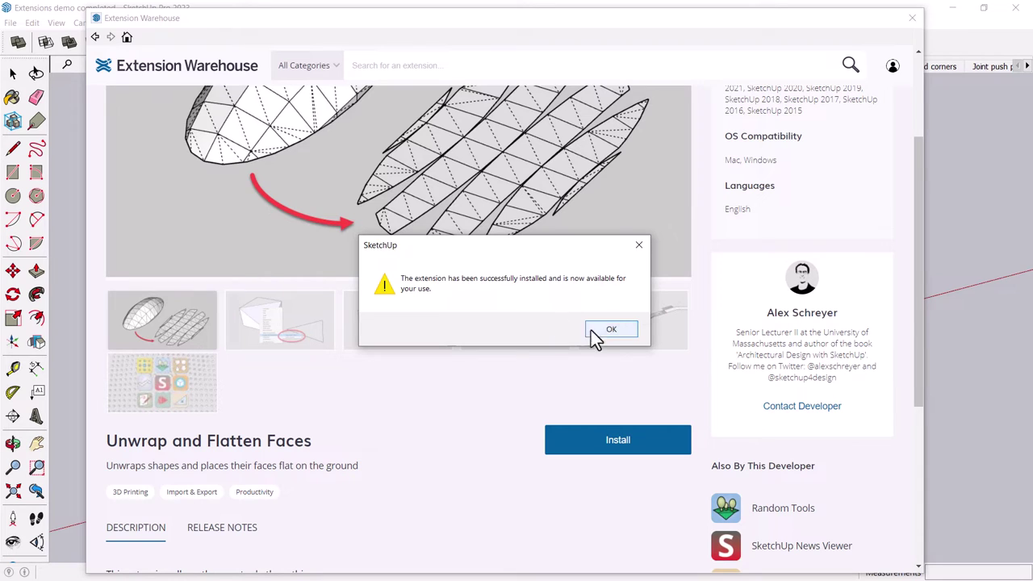
left_click(607, 339)
left_click_drag(920, 375, 946, 506)
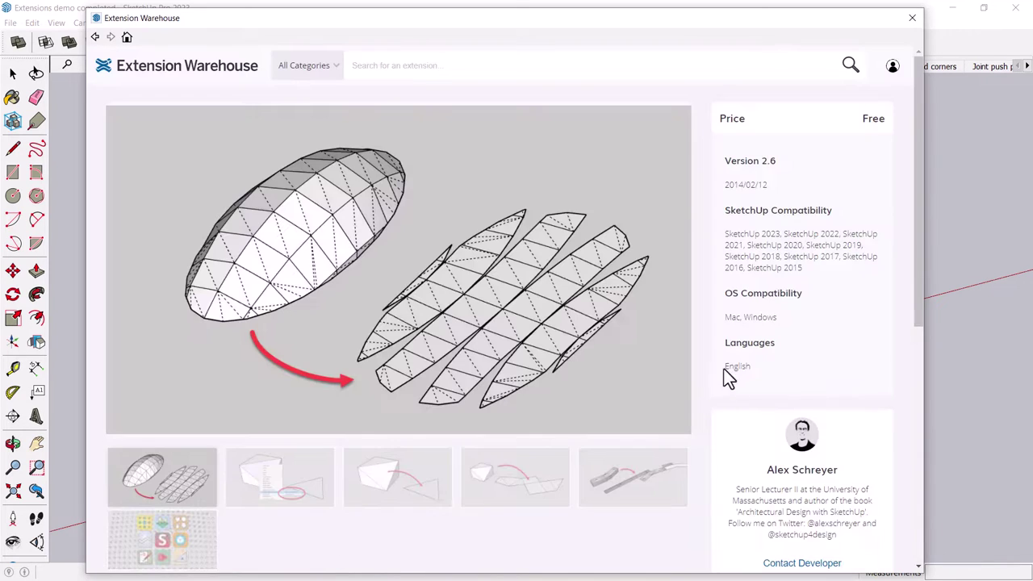
scroll(725, 377, "down", 5)
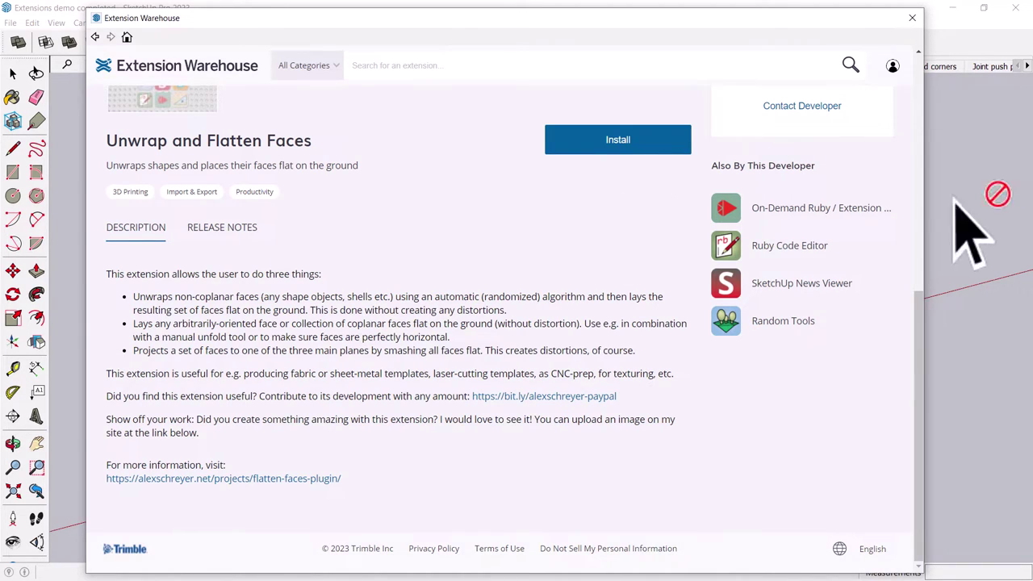
Close the Extension Warehouse and find the Unwrap and Flatten Faces commands in the menus
key("alt+F4")
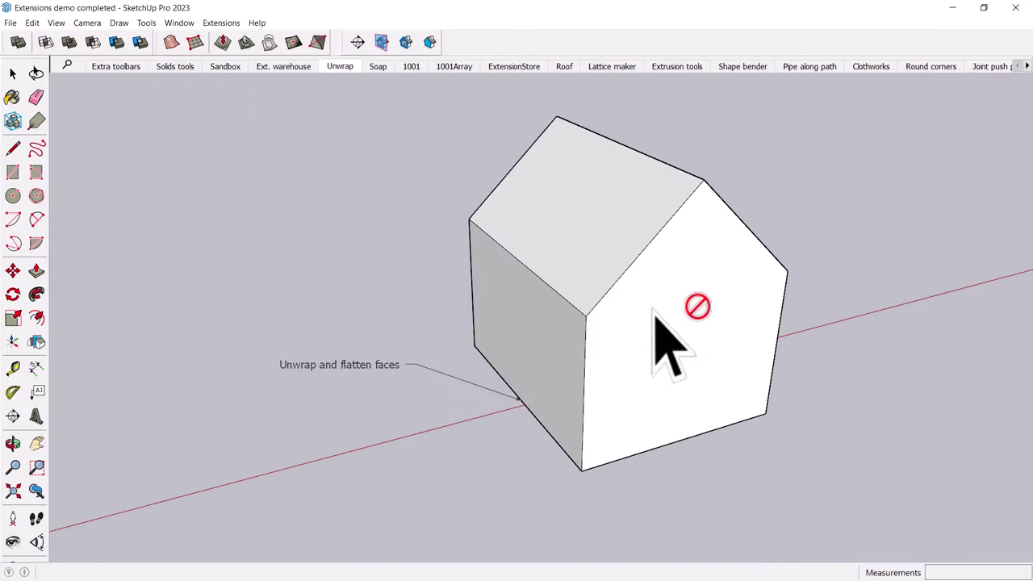
left_click(145, 42)
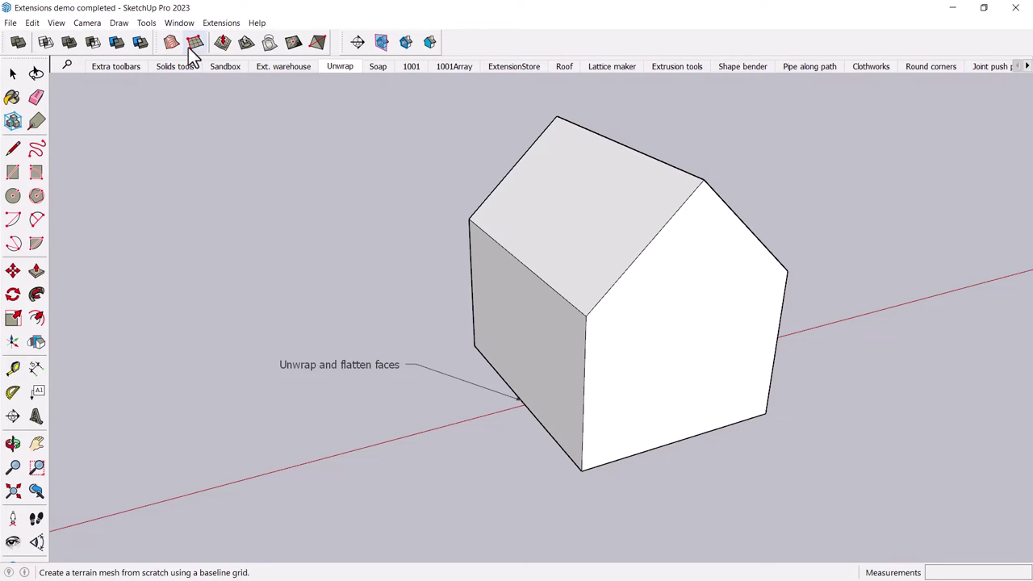
left_click(147, 23)
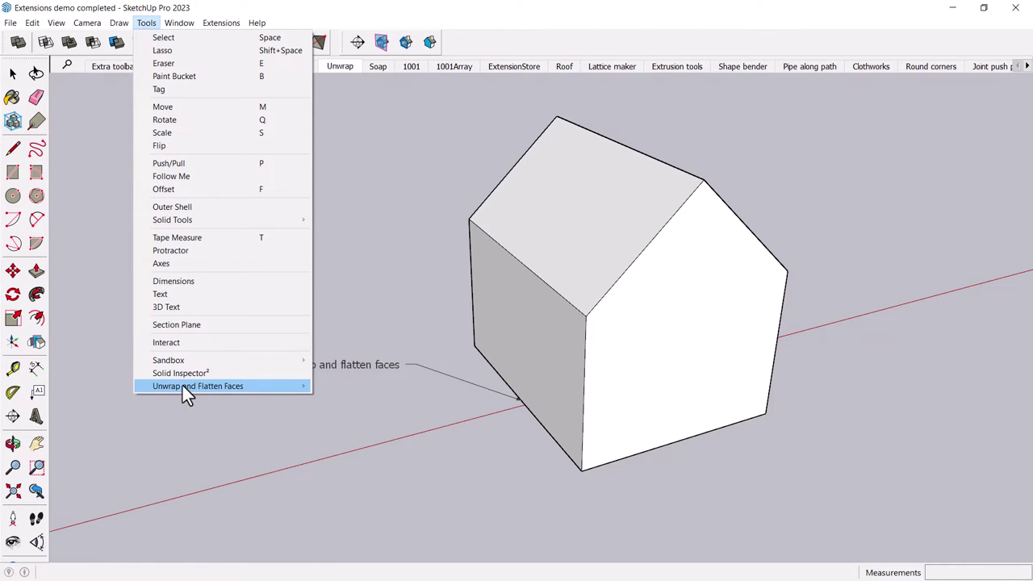
left_click(227, 36)
left_click(226, 31)
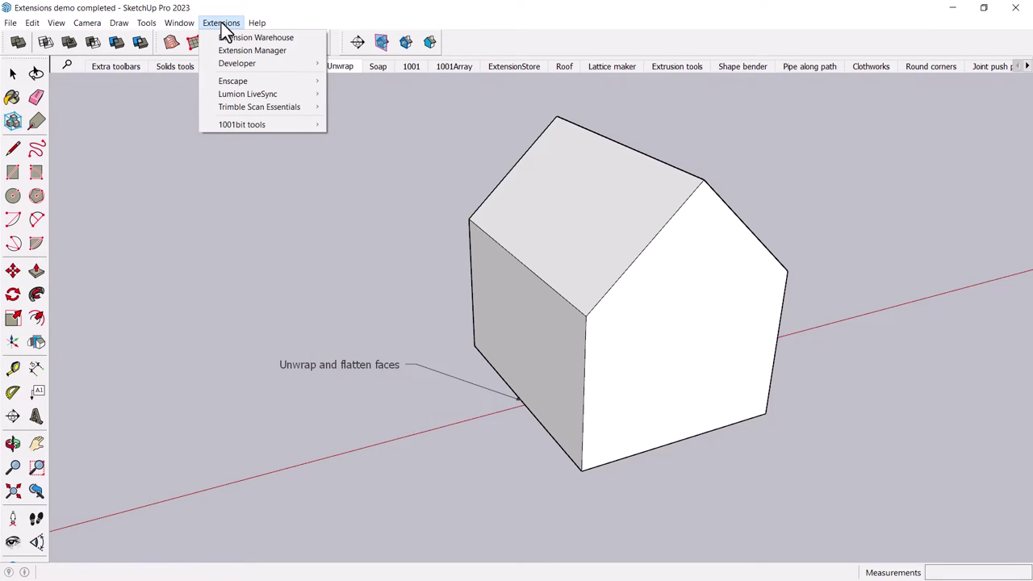
mouse_move(146, 25)
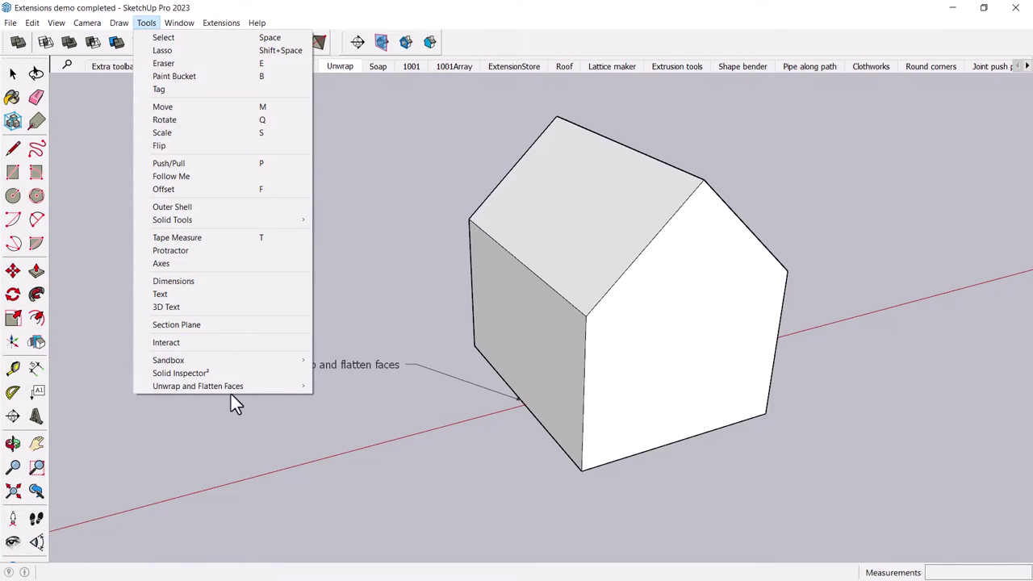
Select the entire house and show the Tools > Unwrap and Flatten Faces submenu
left_click(559, 350)
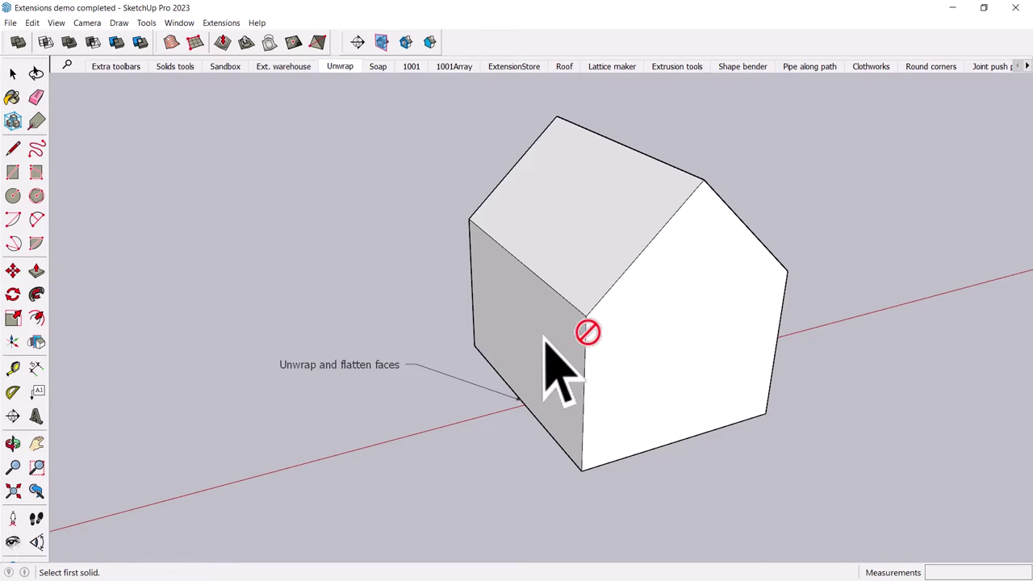
key("space")
left_click(544, 324)
triple_click(554, 369)
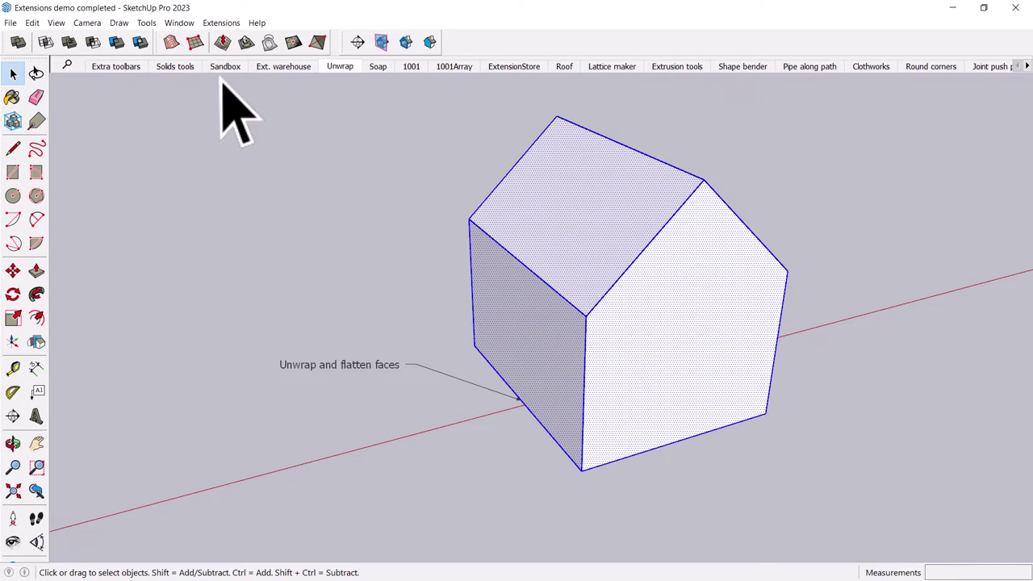
left_click(179, 24)
mouse_move(146, 27)
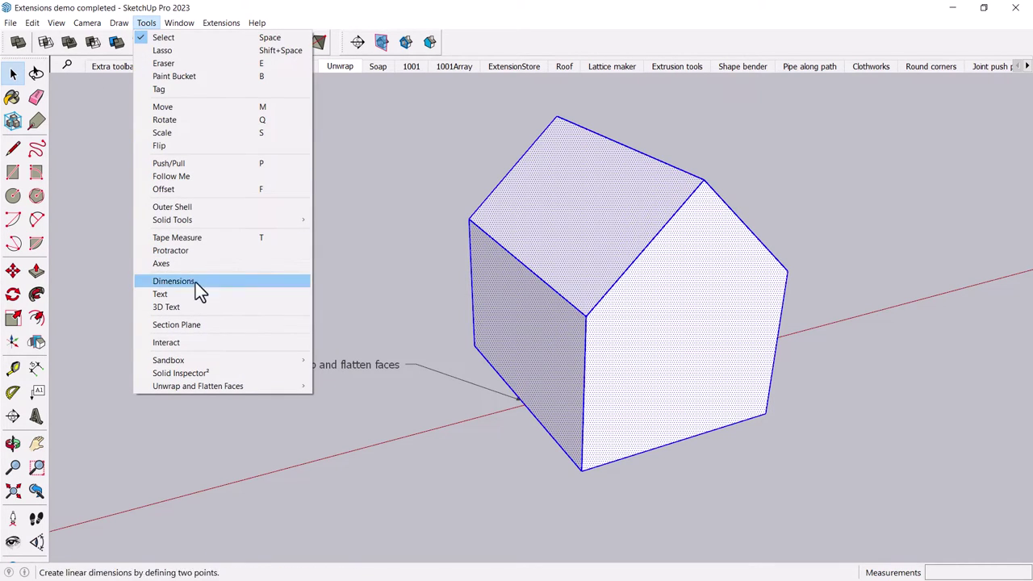
mouse_move(232, 391)
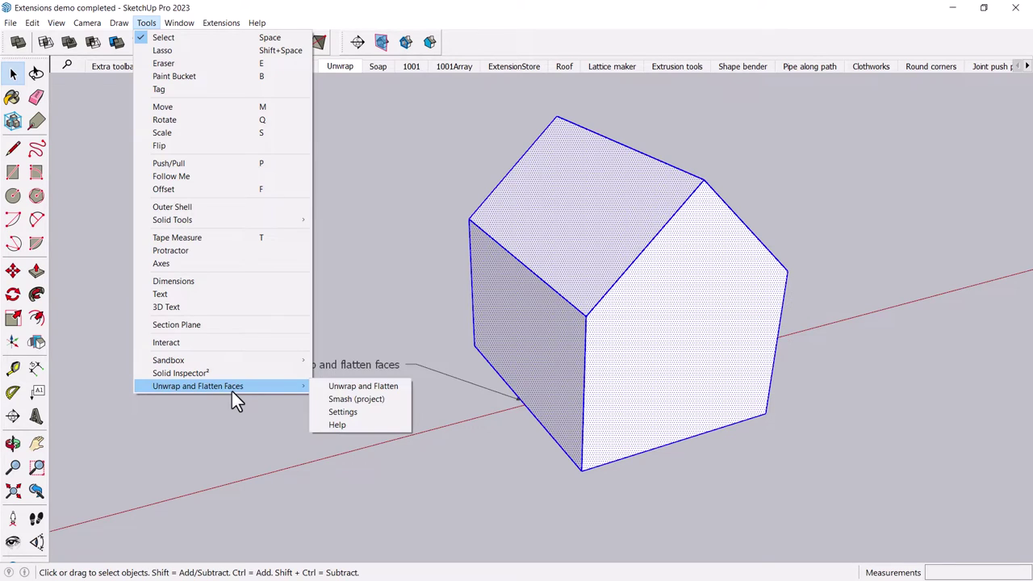
Unwrap and flatten the house's faces, dismissing the non-coplanar warning and result message
left_click(347, 387)
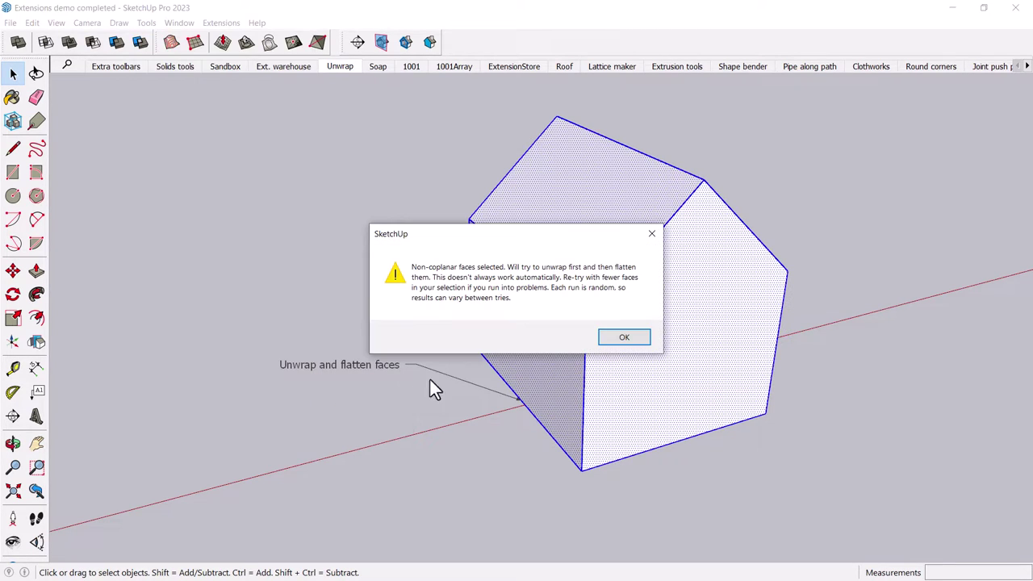
left_click(625, 339)
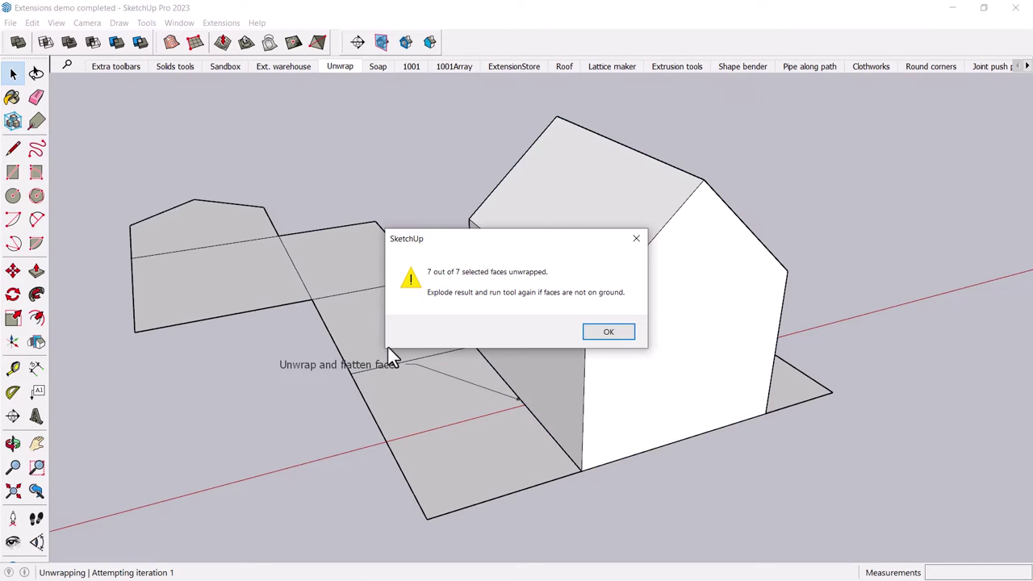
left_click(612, 333)
scroll(414, 343, "down", 3)
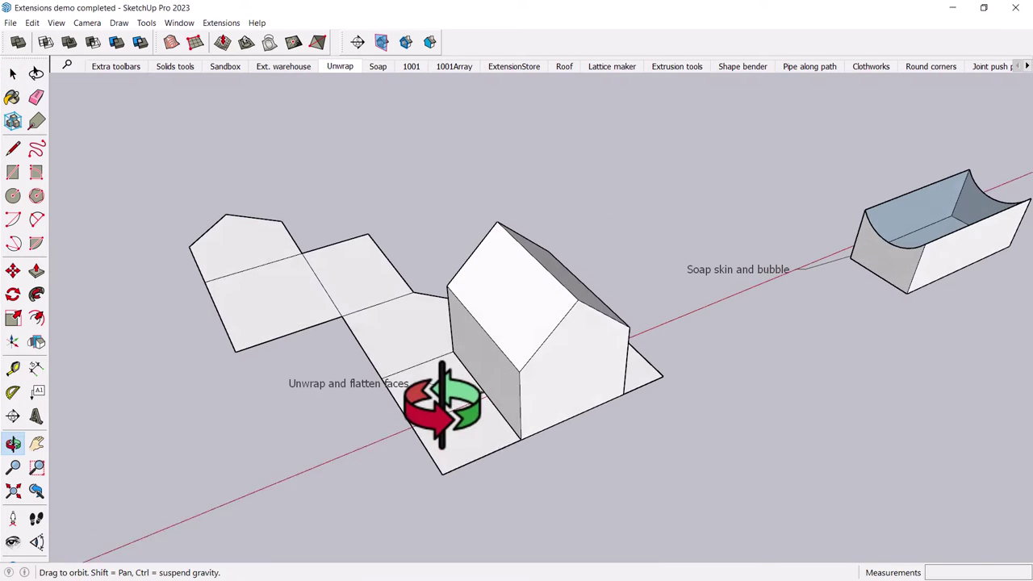
Move the unwrapped net up and to the left of the house
key("space")
left_click(479, 376)
key("m")
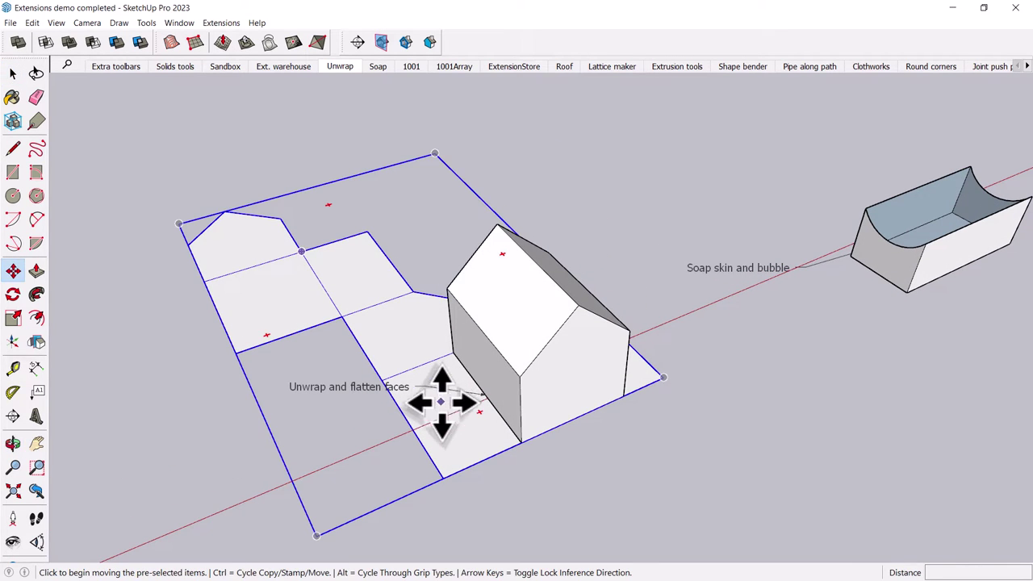
left_click(442, 477)
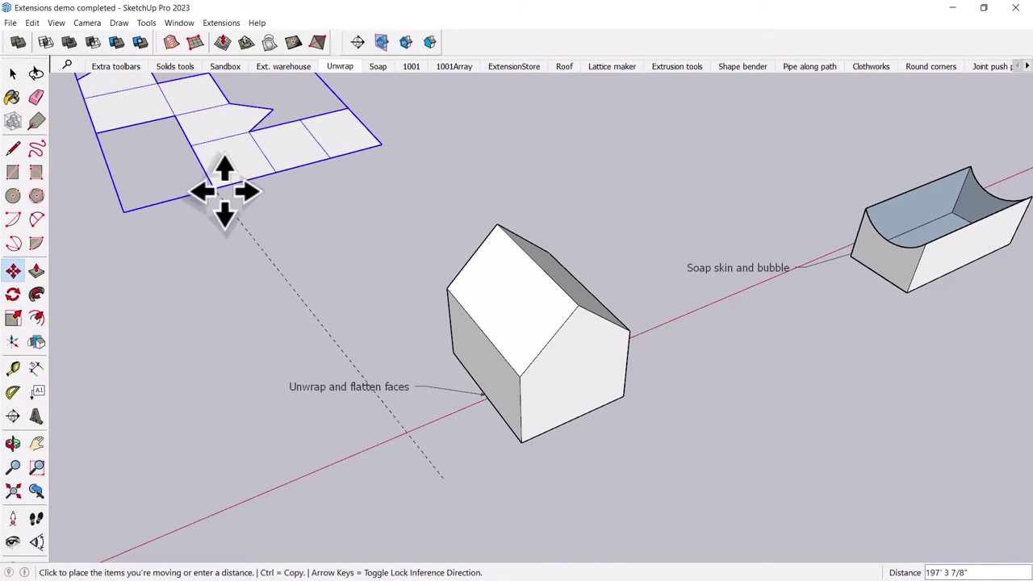
left_click(354, 306)
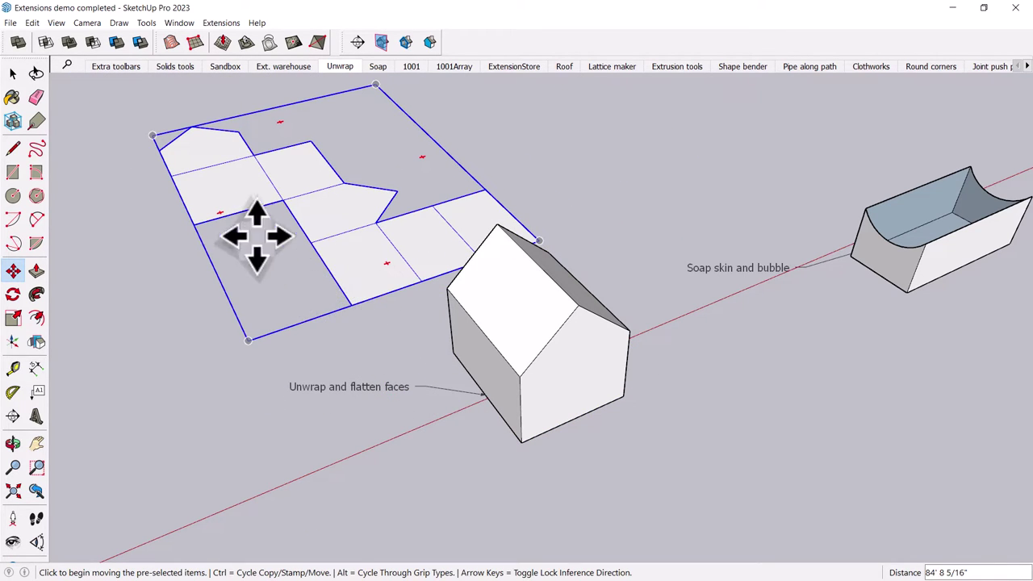
left_click(359, 300)
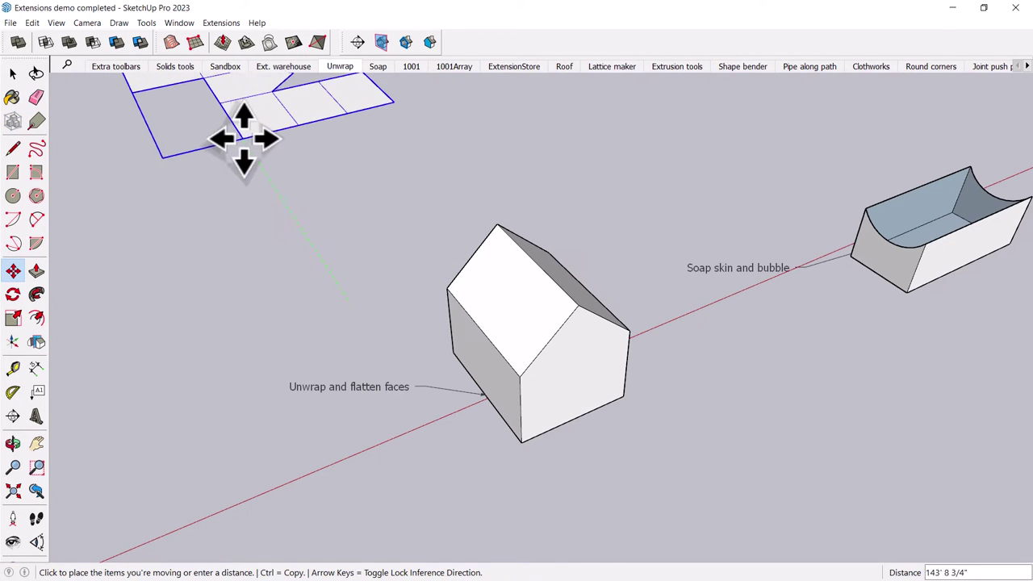
left_click(239, 136)
key("space")
Select the whole house and unwrap and flatten it again into a second net
left_click(517, 324)
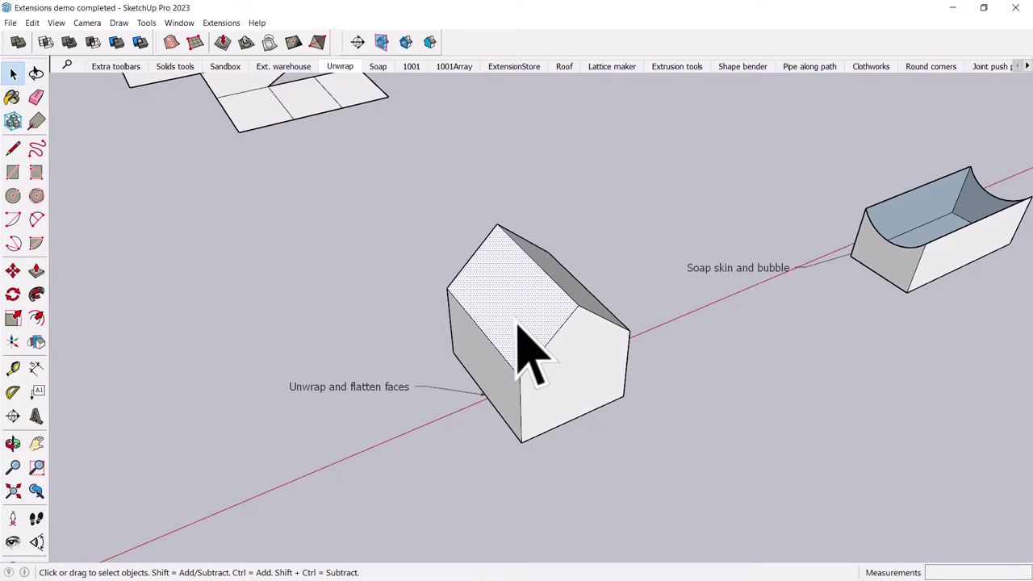
double_click(517, 324)
triple_click(517, 324)
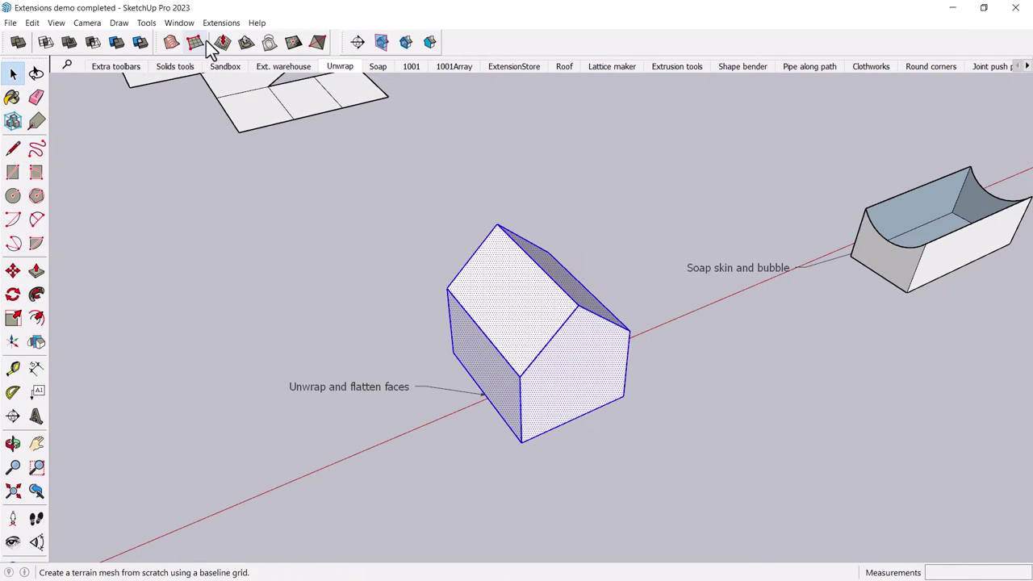
left_click(149, 24)
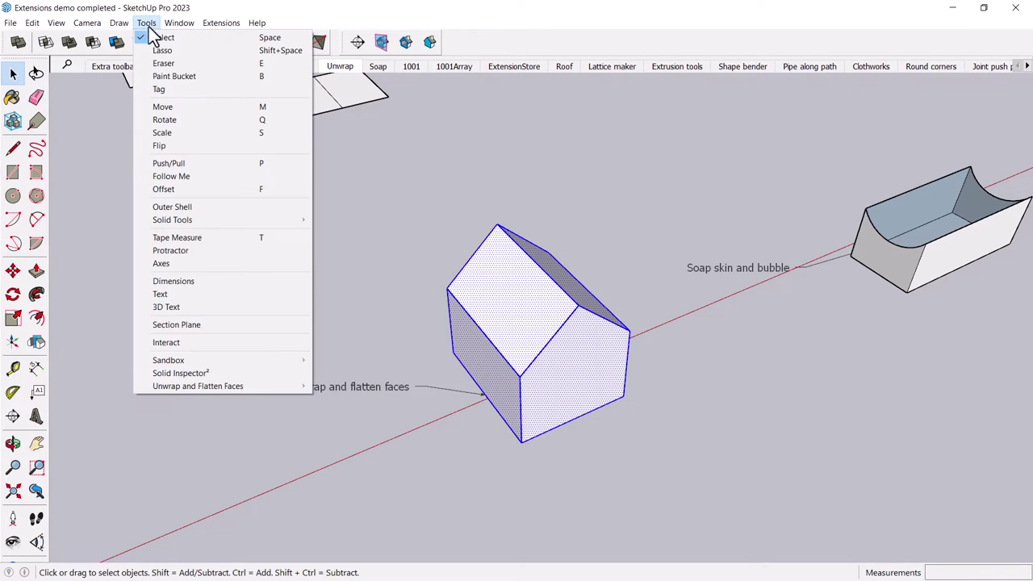
mouse_move(224, 386)
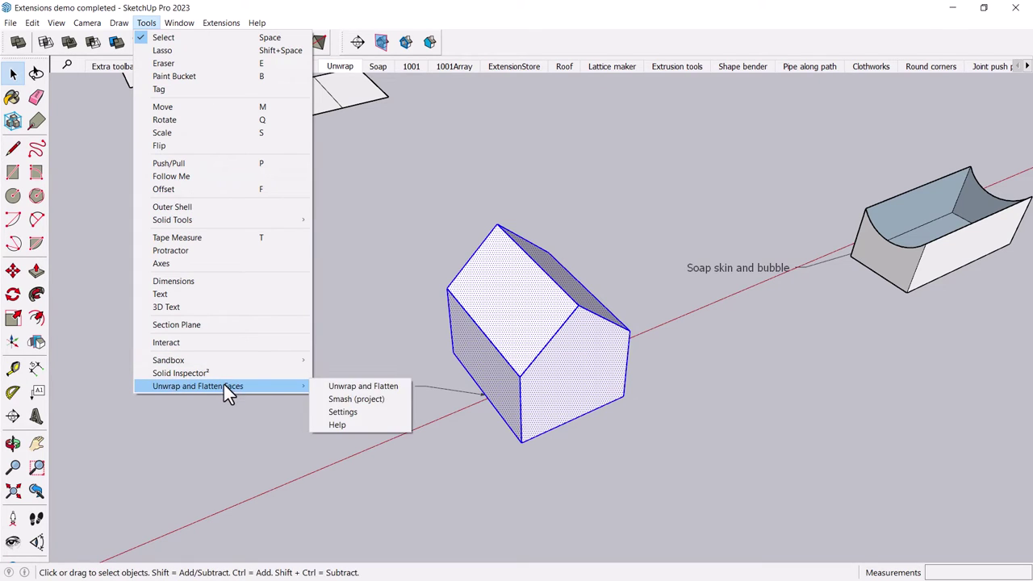
left_click(344, 387)
left_click(613, 337)
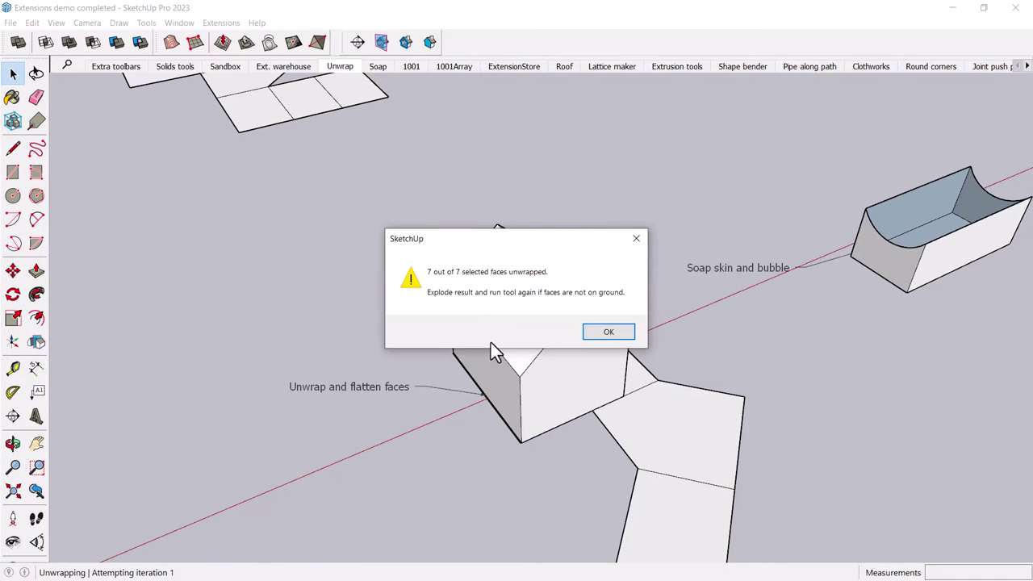
left_click(607, 333)
Move the new net beside the first one and frame both nets
scroll(554, 387, "down", 3)
middle_click_drag(530, 341, 445, 406)
left_click(526, 467)
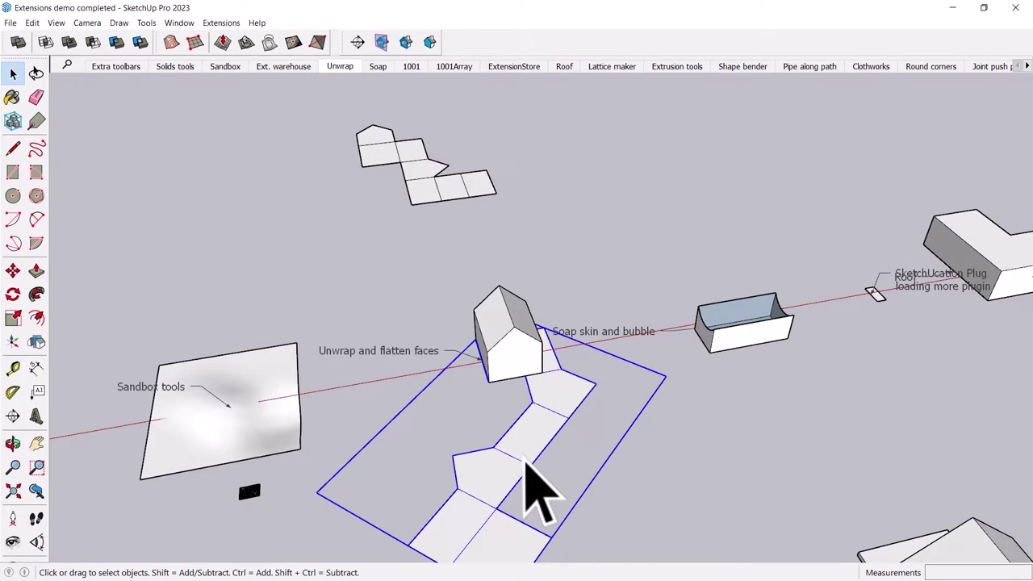
key("m")
left_click(533, 463)
left_click(292, 178)
middle_click_drag(292, 178, 485, 466)
scroll(415, 285, "up", 3)
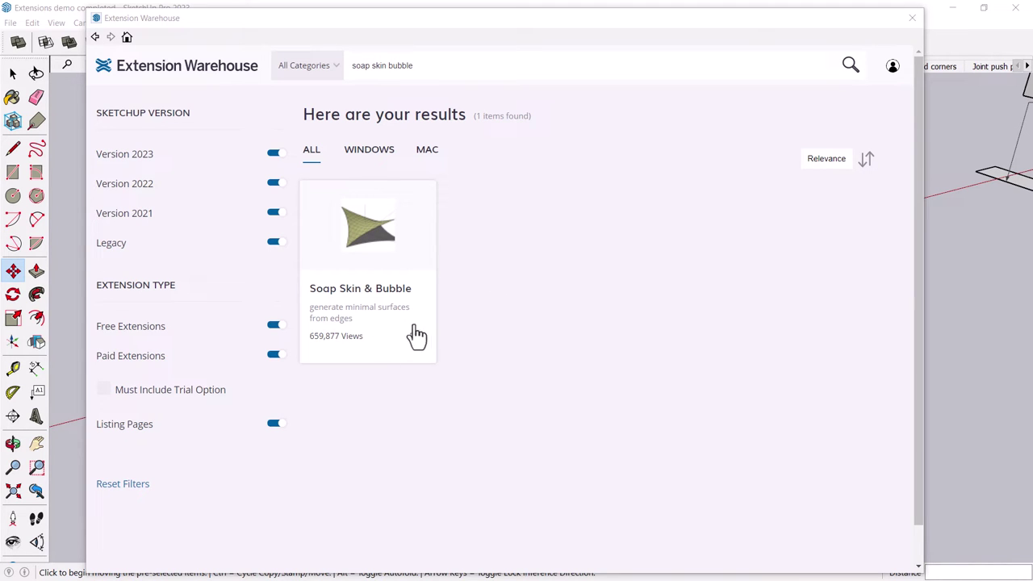
Open the Soap Skin & Bubble extension page and scroll through its listing
left_click(437, 298)
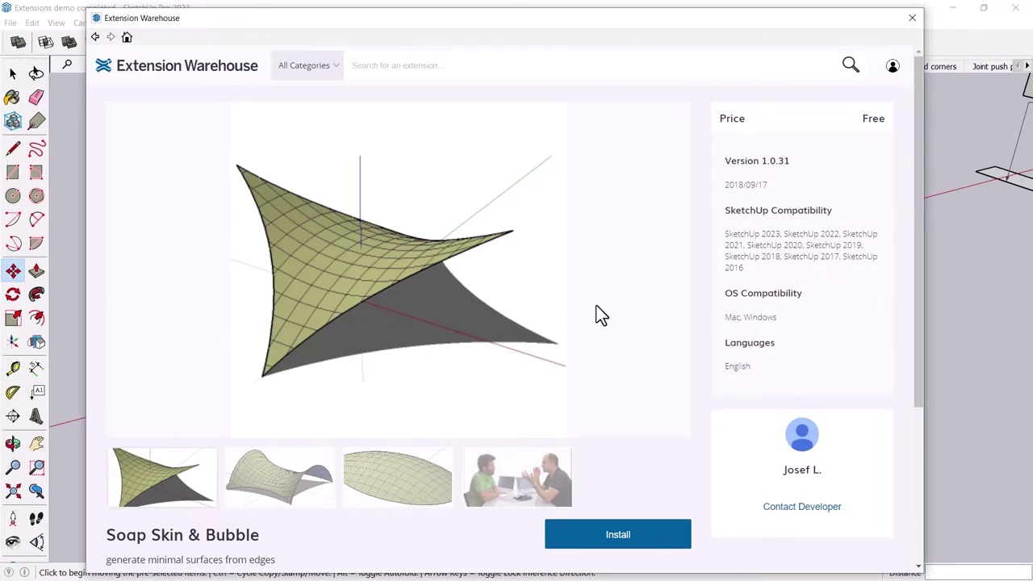
scroll(598, 314, "down", 2)
scroll(600, 315, "down", 1)
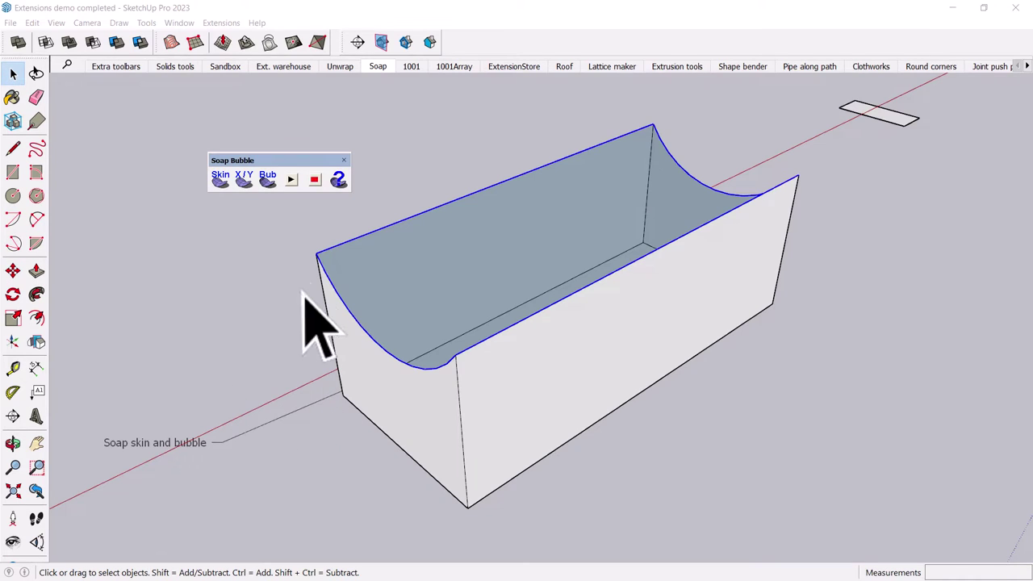
Generate a 22-division soap skin over the trough, dismissing the time-limit warning
middle_click_drag(392, 357, 288, 265)
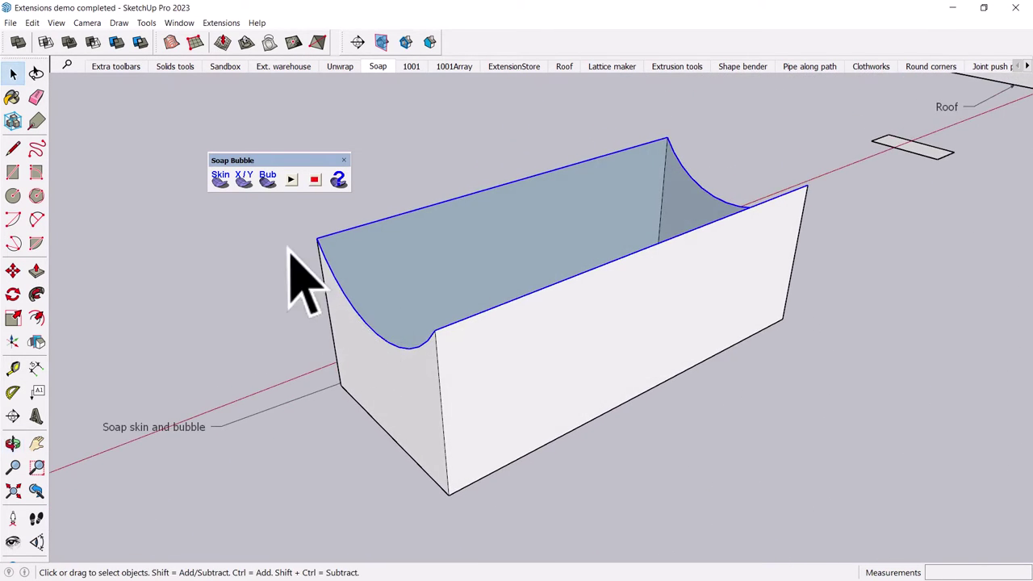
left_click(219, 183)
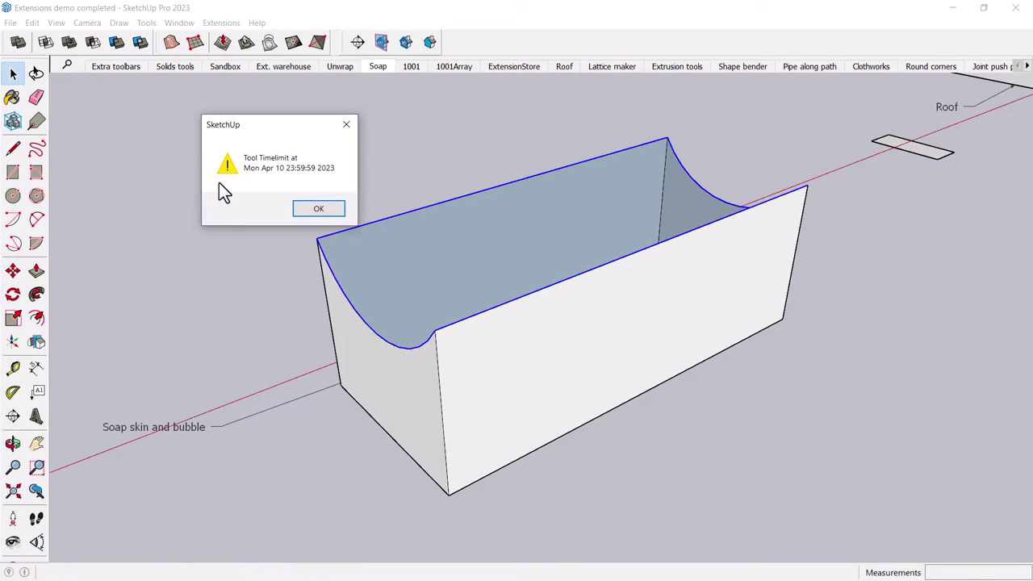
left_click(317, 211)
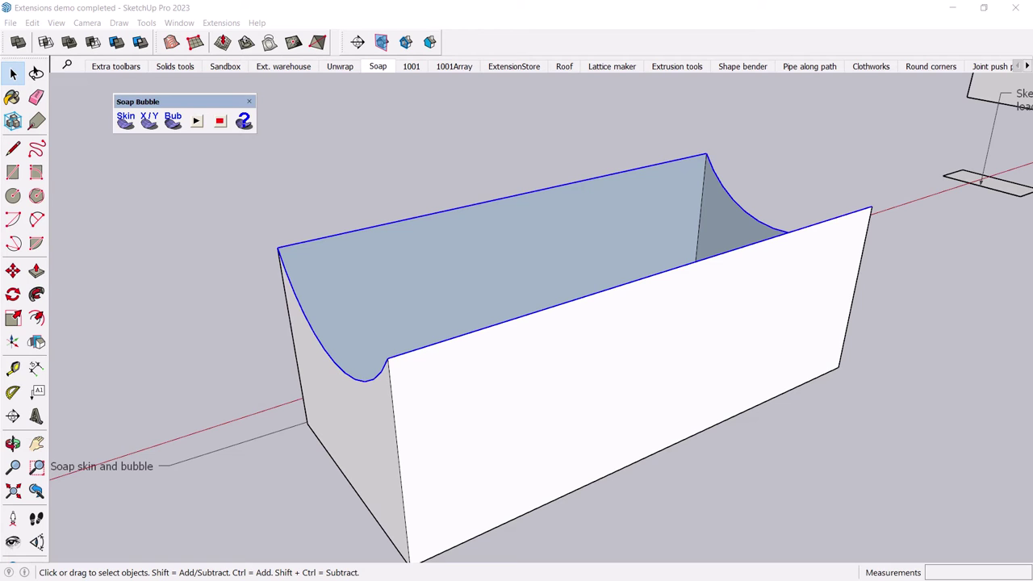
left_click(126, 129)
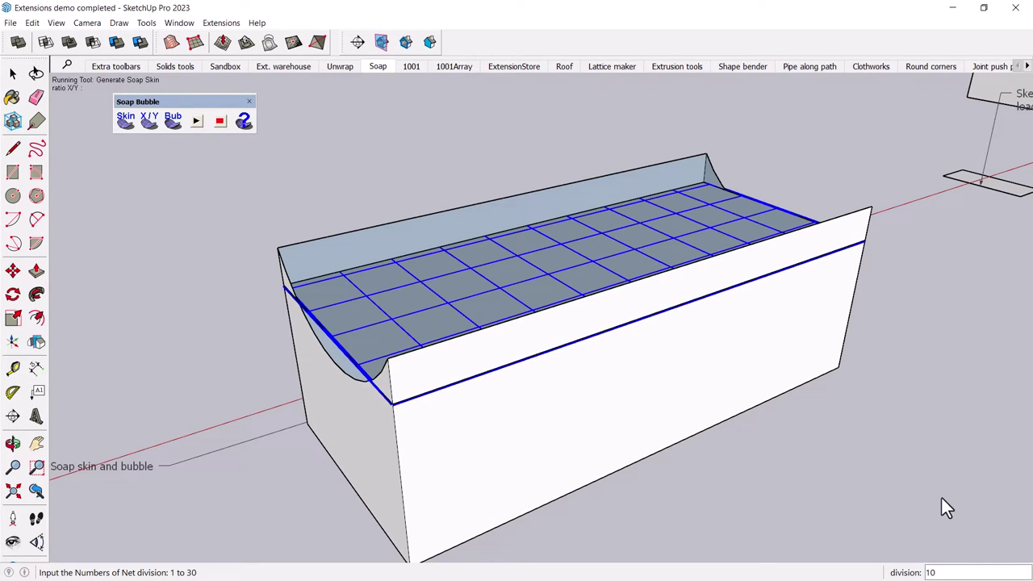
type("2")
key("Return")
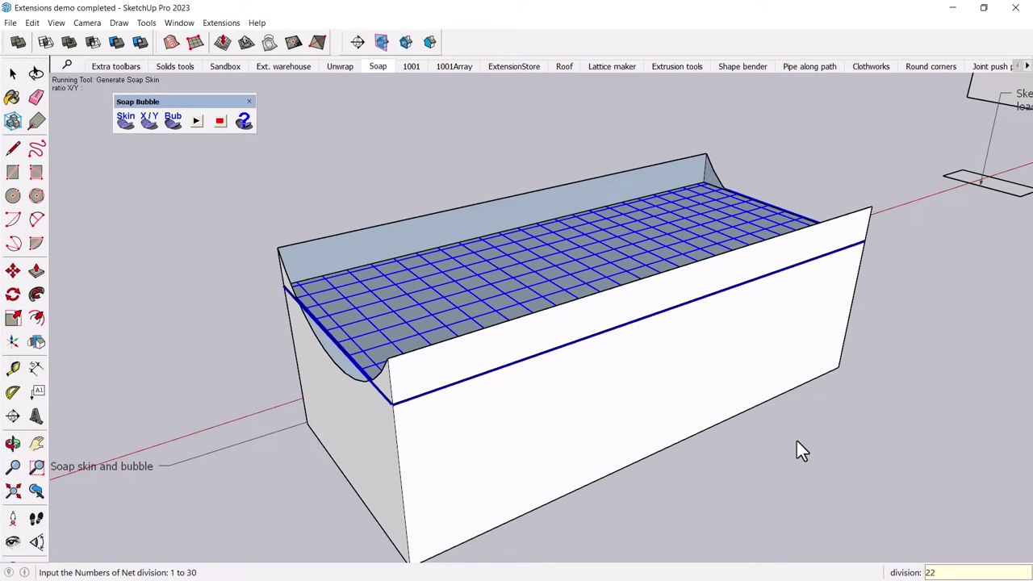
key("Return")
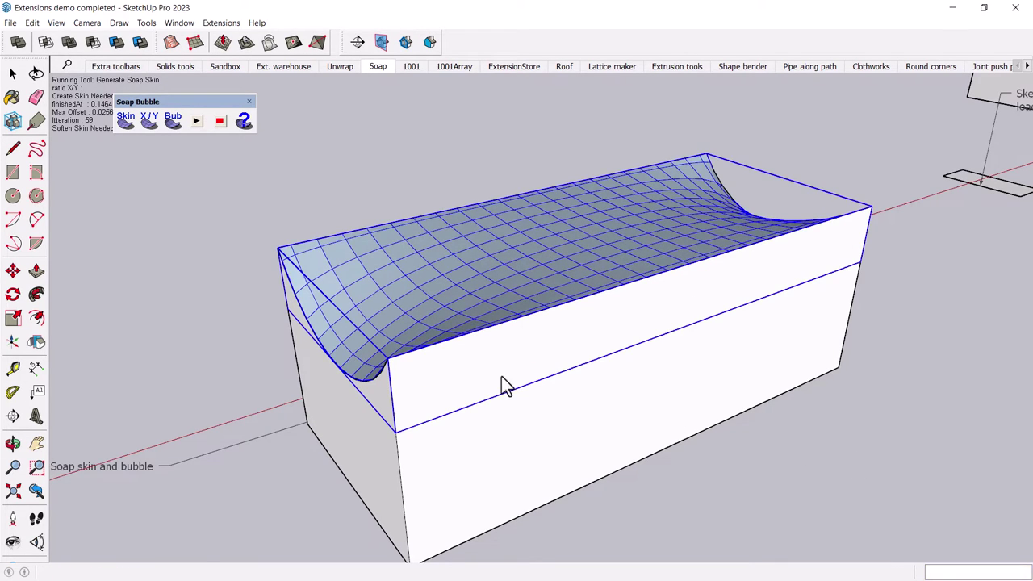
Apply X/Y stress ratios of 2.0 and then -2 to the trough's soap skin
left_click(151, 126)
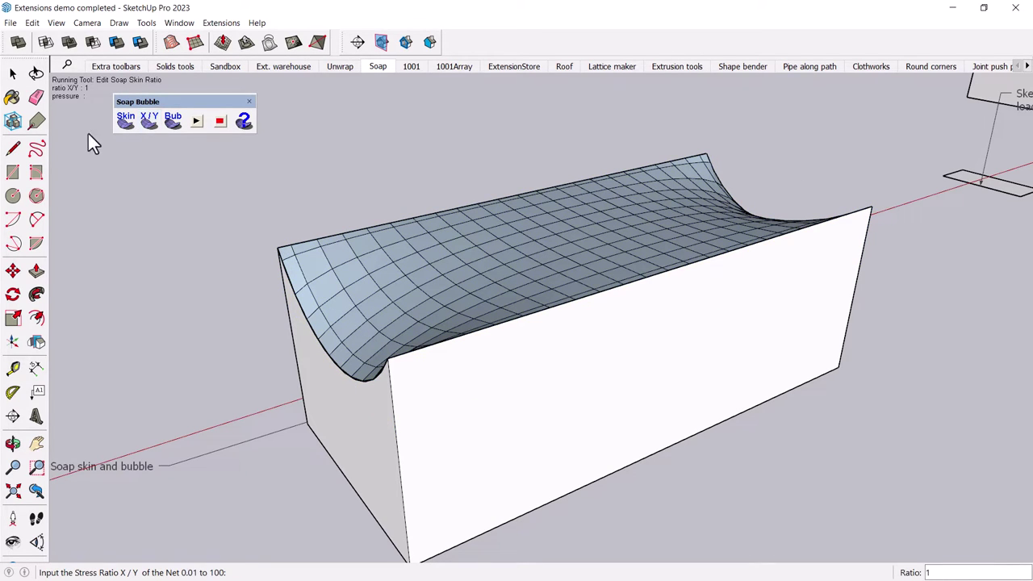
type("2")
key("Return")
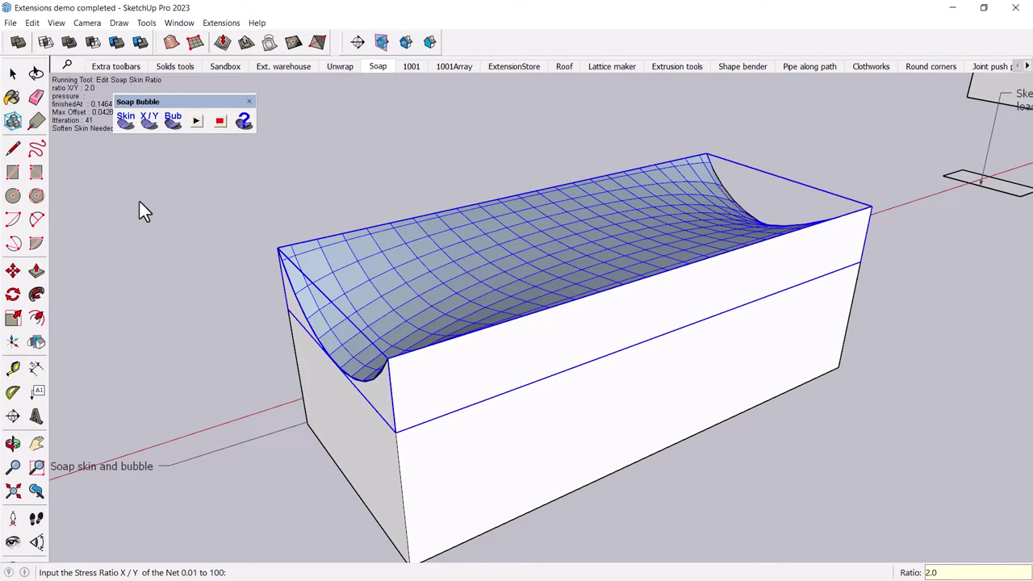
type("-2")
key("Return")
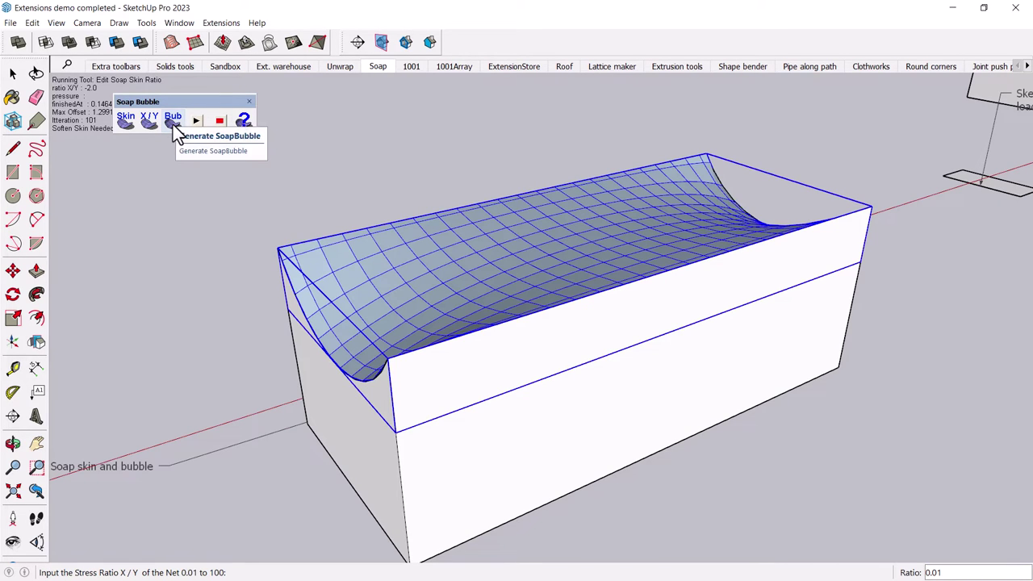
Generate the soap skin, trying pressures 4, 6, -6, -12 and finally 22
left_click(173, 122)
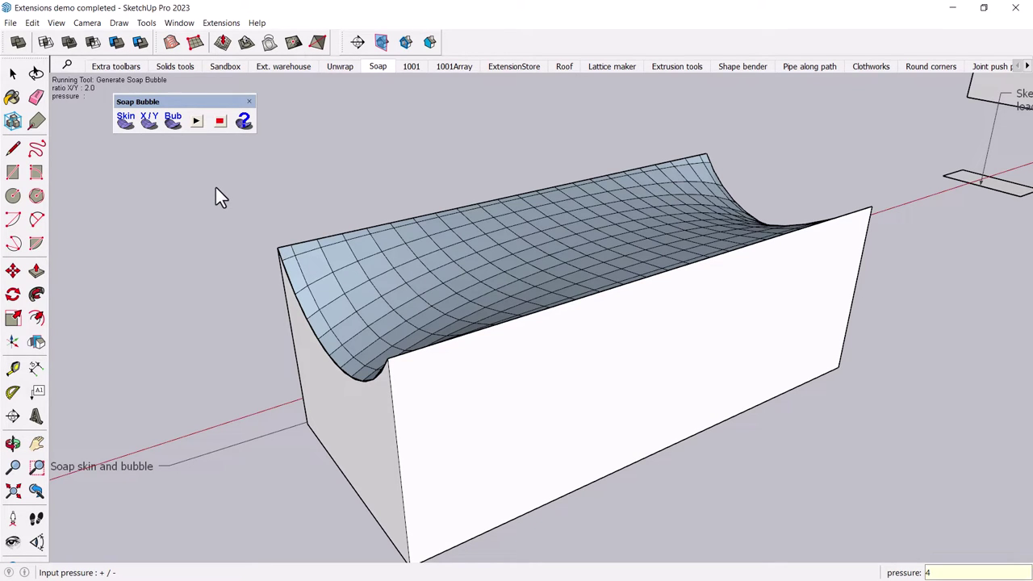
type("4")
key("Return")
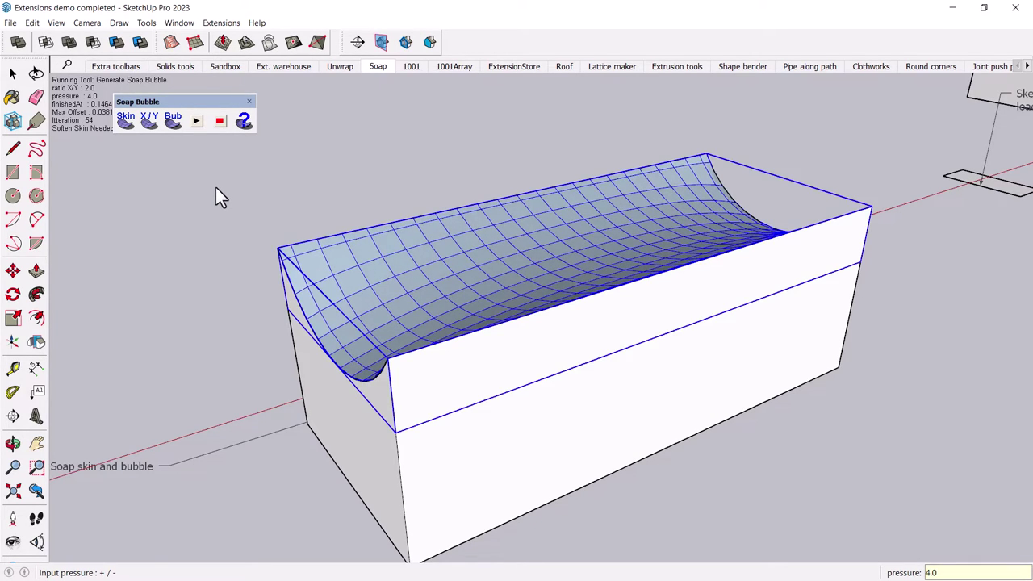
type("6")
key("Return")
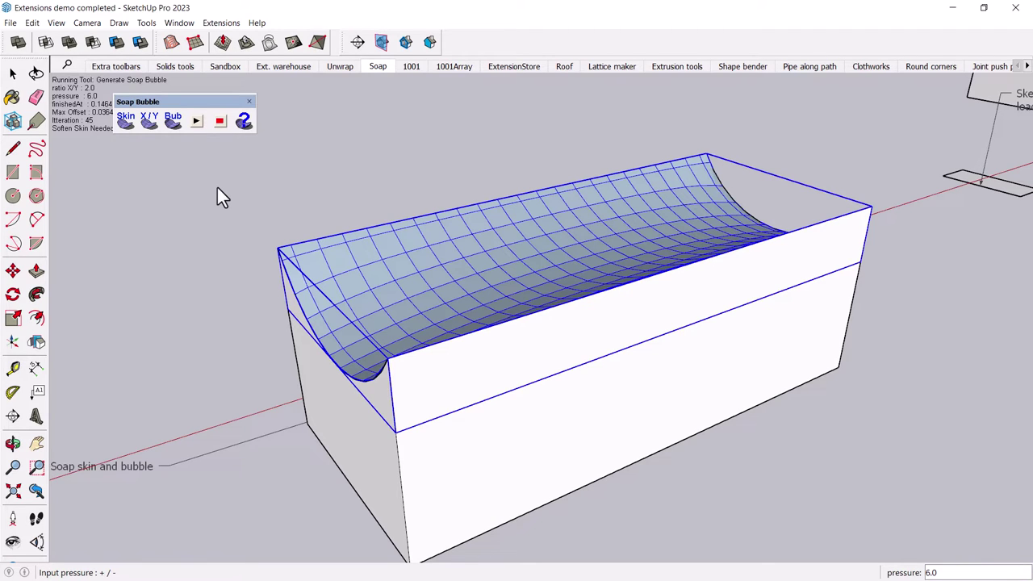
type("-6")
key("Return")
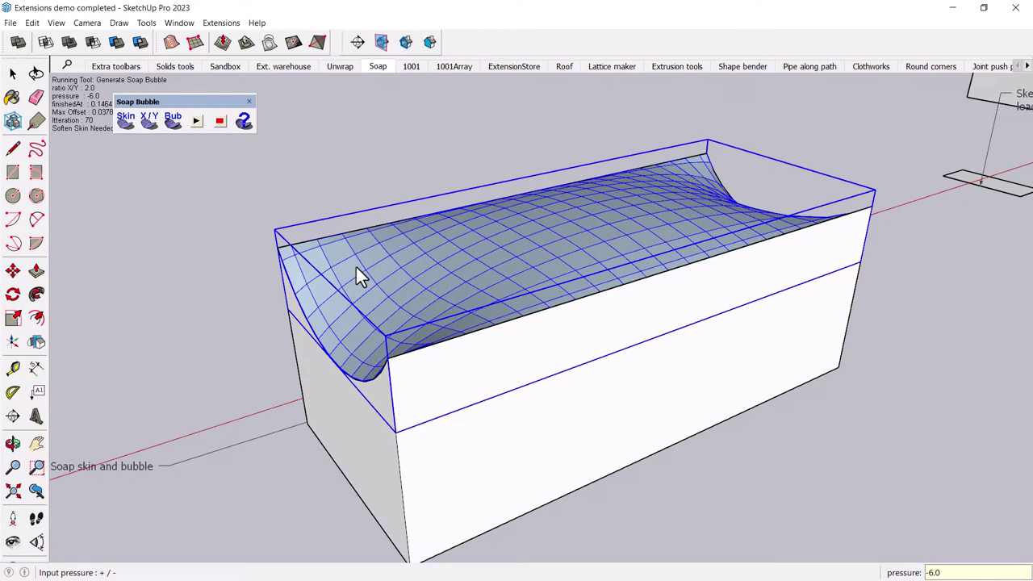
type("-12")
key("Return")
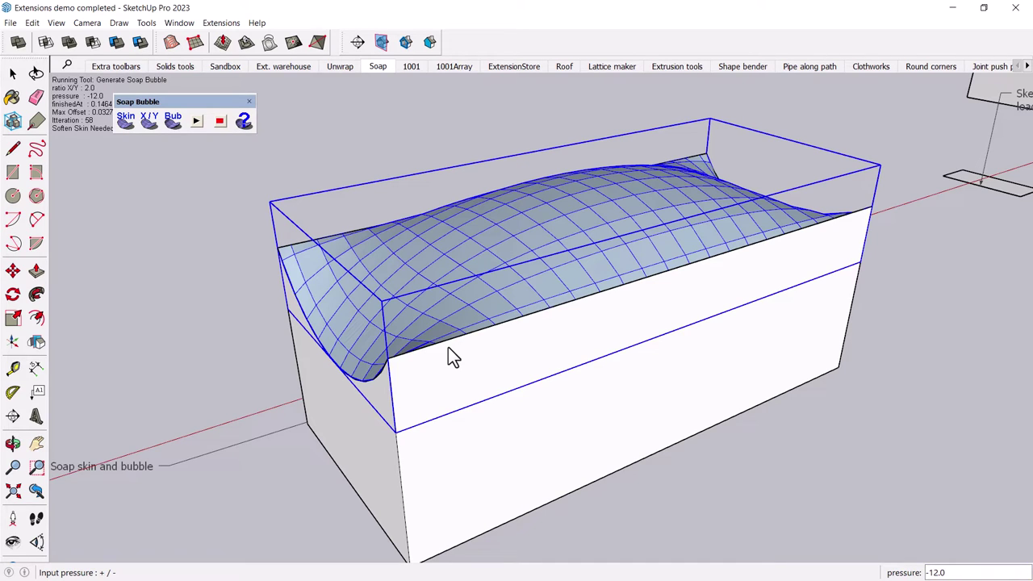
type("22")
key("Return")
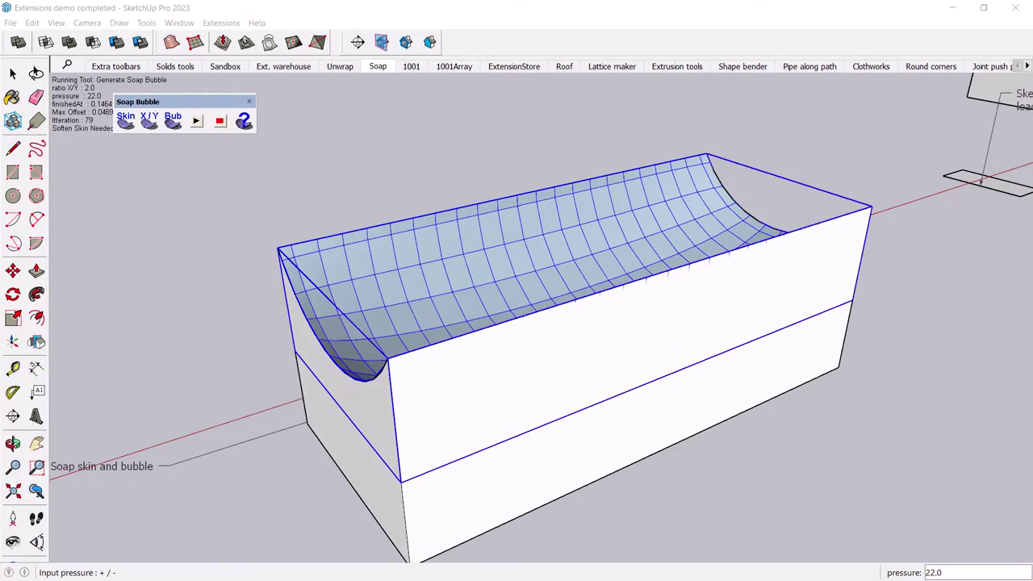
Orbit and zoom around the box to inspect the deep sagging trough
key("o")
left_click_drag(229, 276, 354, 332)
scroll(377, 339, "down", 5)
middle_click_drag(387, 333, 358, 342)
scroll(371, 332, "up", 2)
scroll(392, 342, "up", 1)
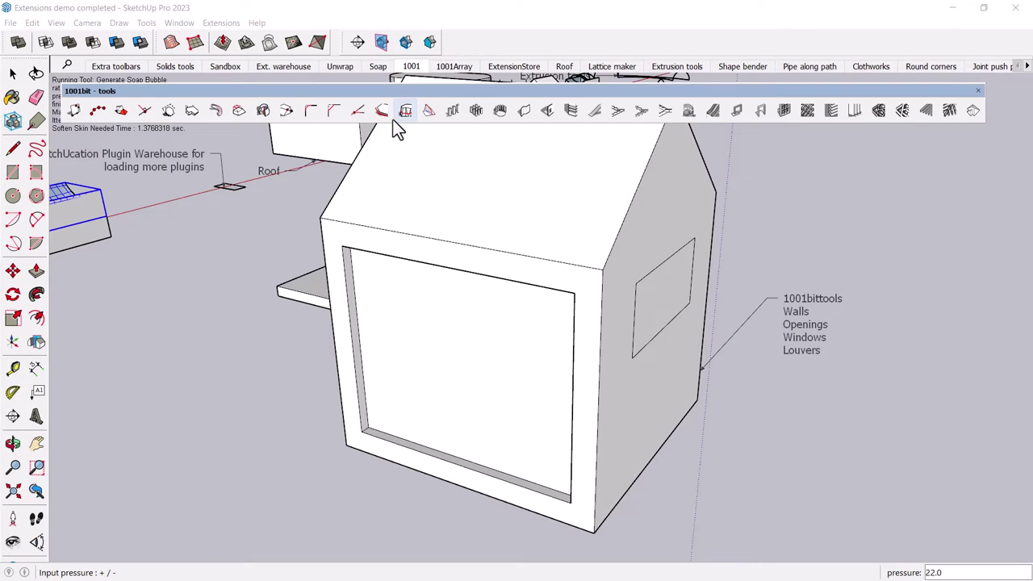
Open the 1001bit Build Vertical Wall settings with 5 7/8" thickness and 9' 10 1/8" height
left_click(523, 121)
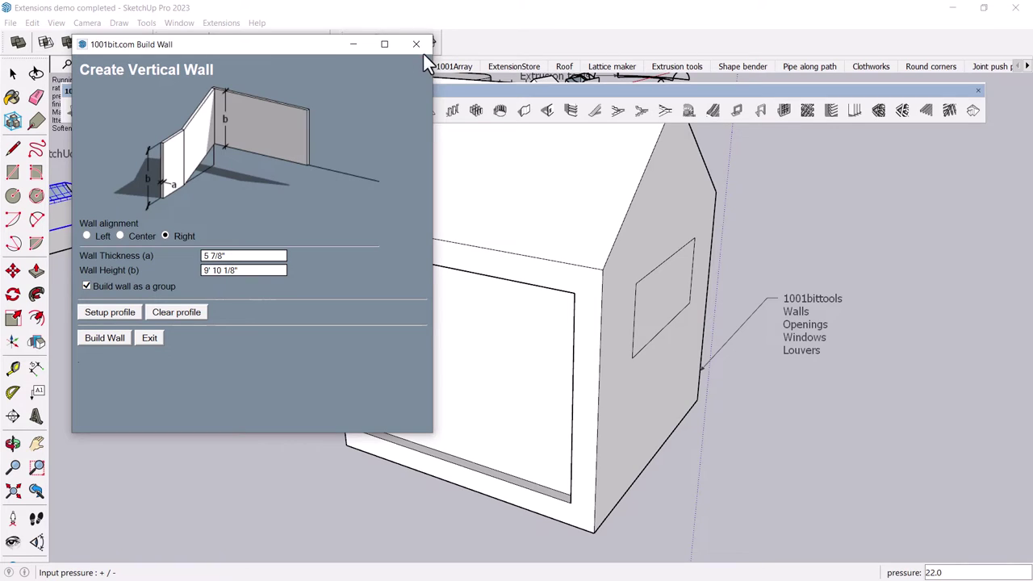
Accept the wall settings and draw six corners of an irregular room outline beside the house
left_click(119, 338)
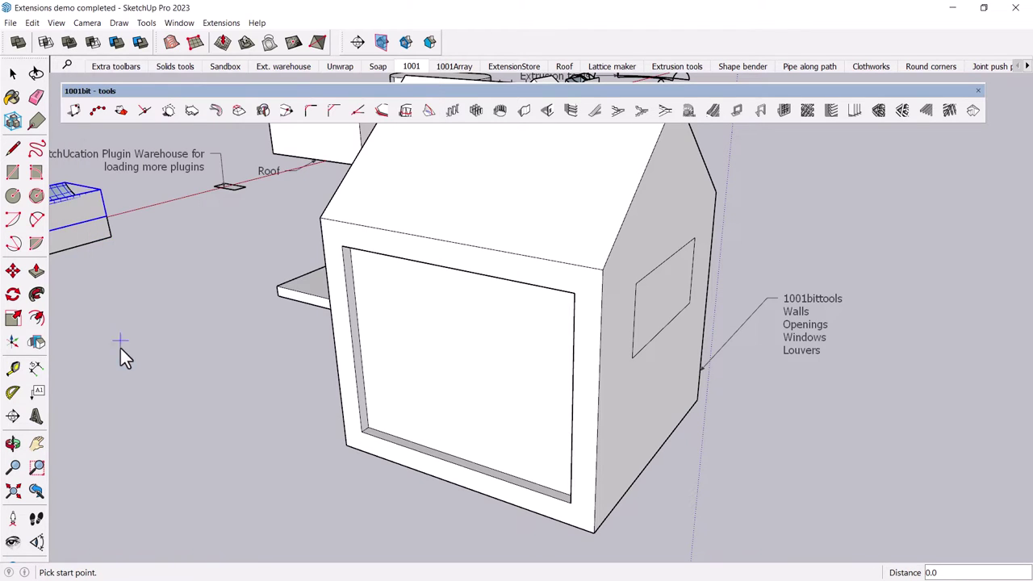
scroll(129, 452, "down", 3)
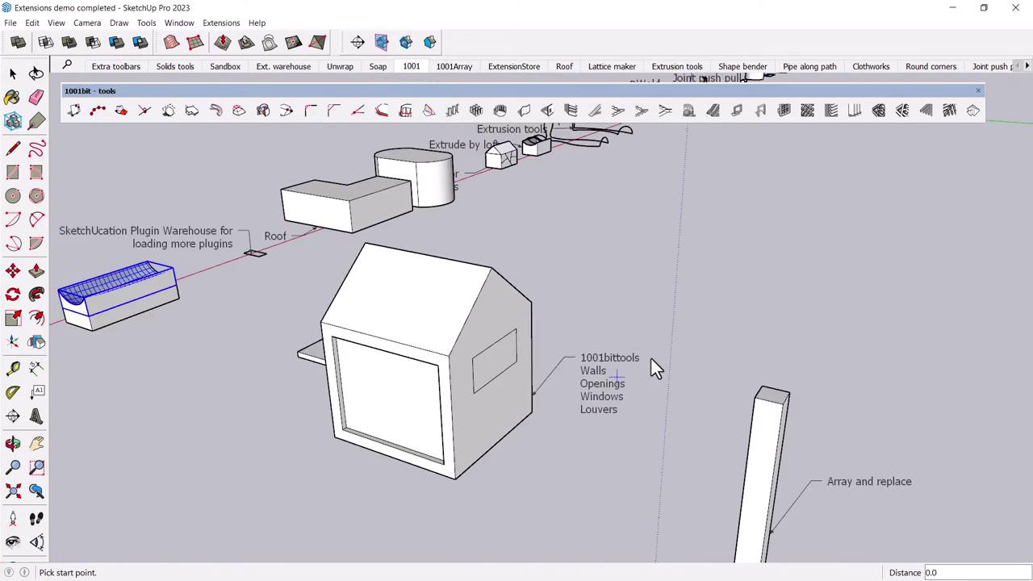
scroll(675, 352, "down", 1)
left_click(658, 291)
left_click(708, 260)
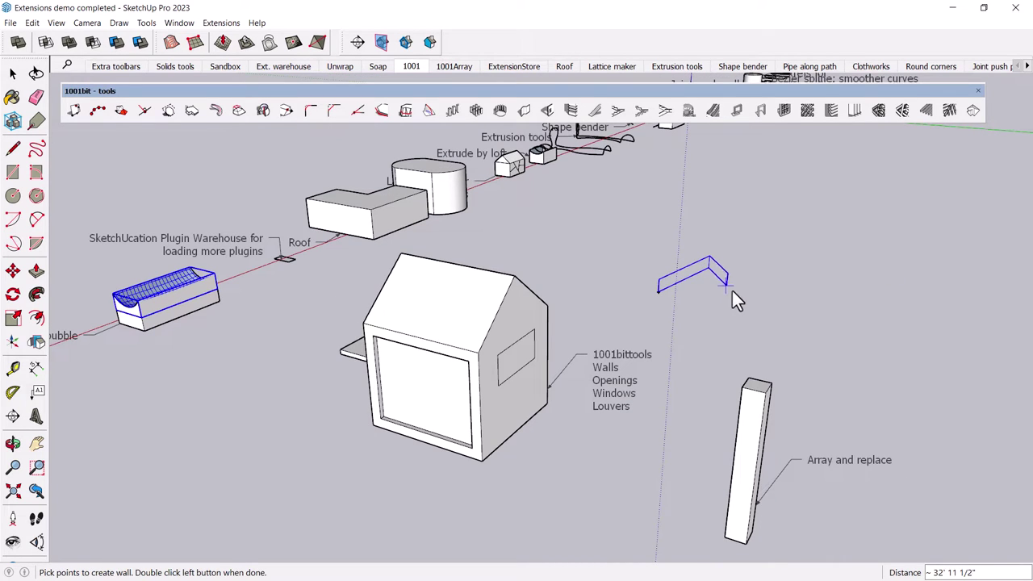
left_click(735, 287)
left_click(708, 300)
left_click(675, 335)
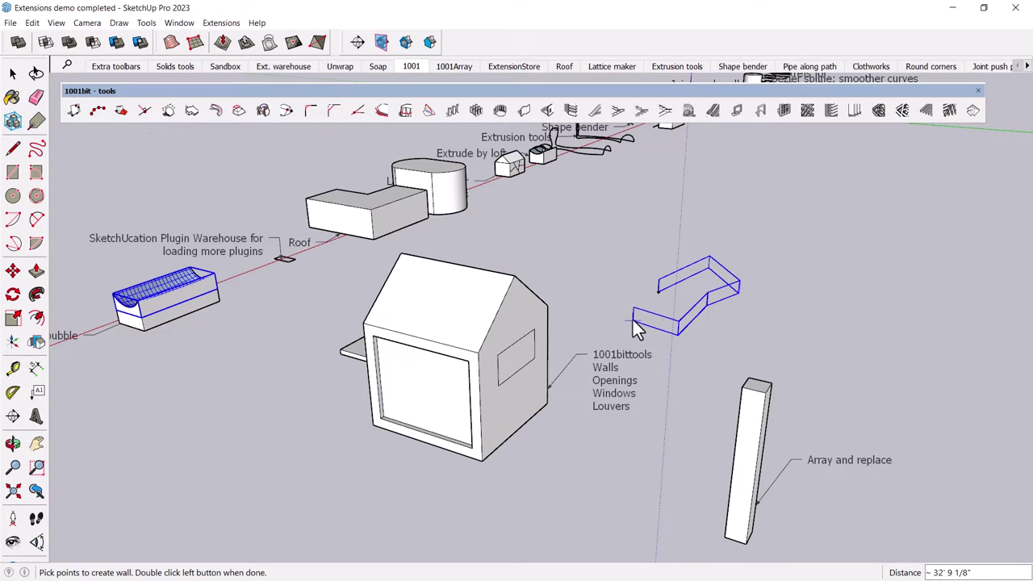
left_click(628, 316)
scroll(654, 307, "up", 4)
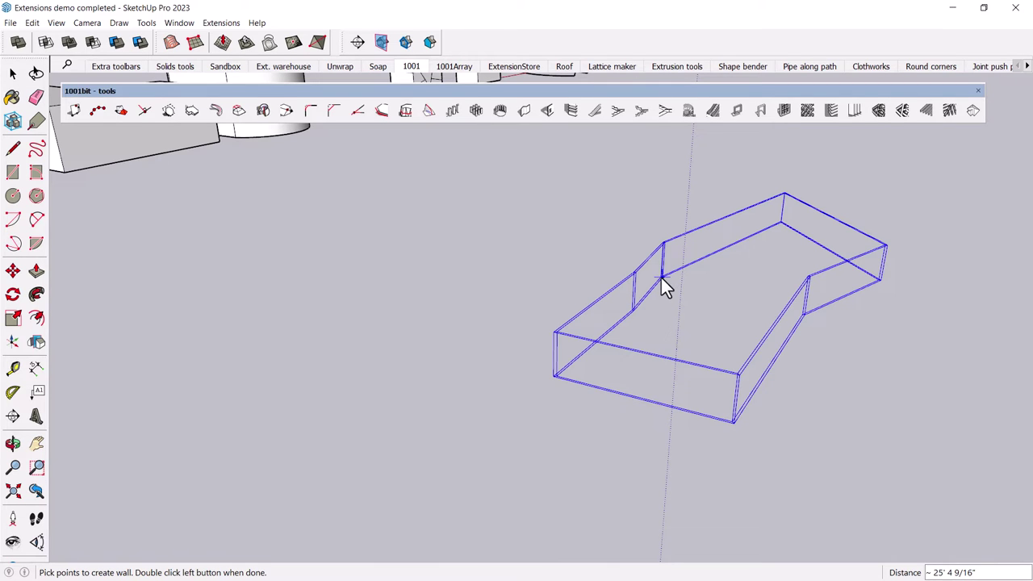
double_click(661, 278)
Select the new wall group and view it from another angle
middle_click_drag(646, 299, 611, 313)
left_click(479, 388)
scroll(482, 376, "up", 3)
middle_click_drag(482, 376, 492, 330, "shift")
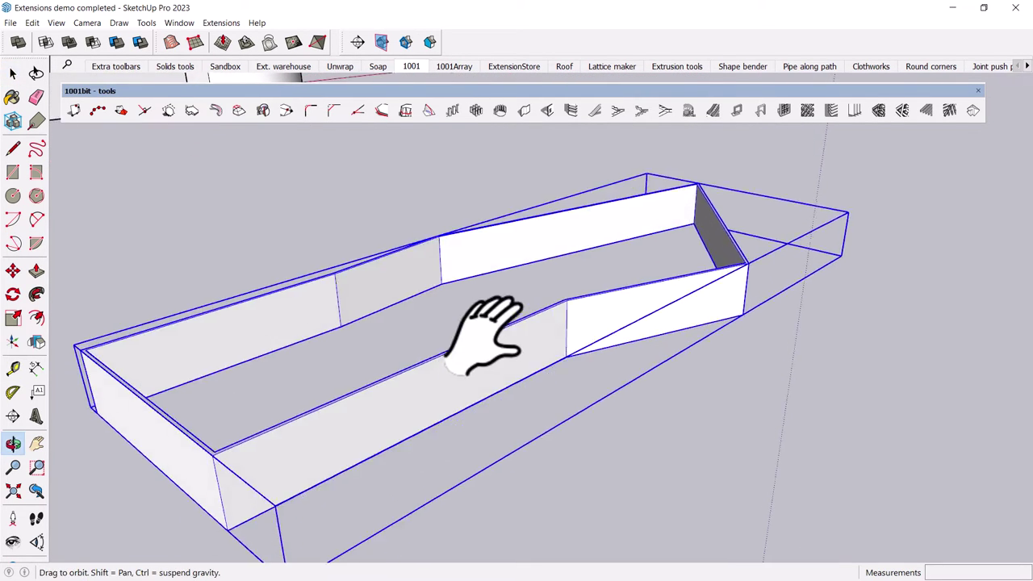
scroll(493, 331, "down", 2)
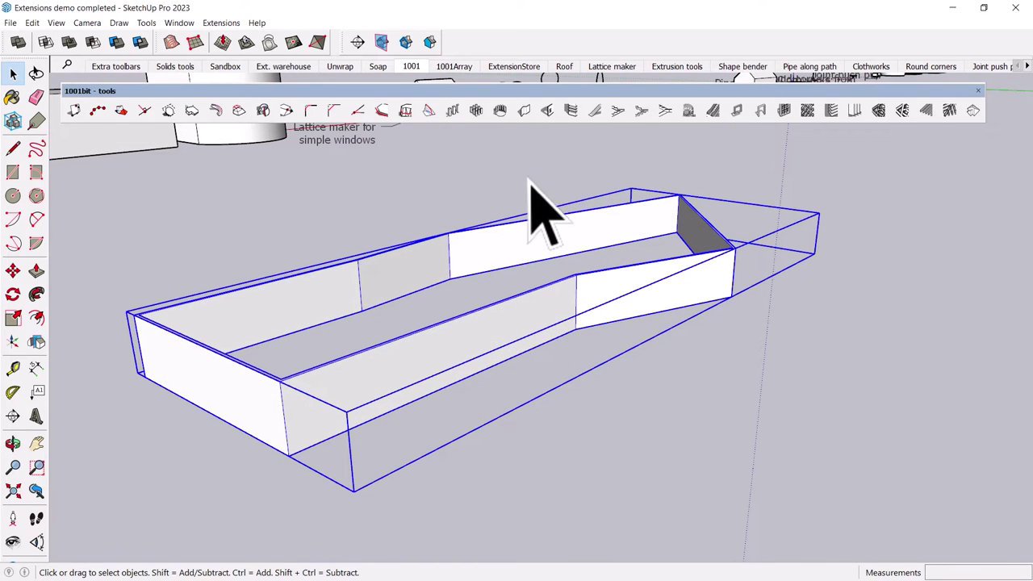
Inside the wall group, cut a 3'-wide rectangular opening into the long side wall
left_click(548, 115)
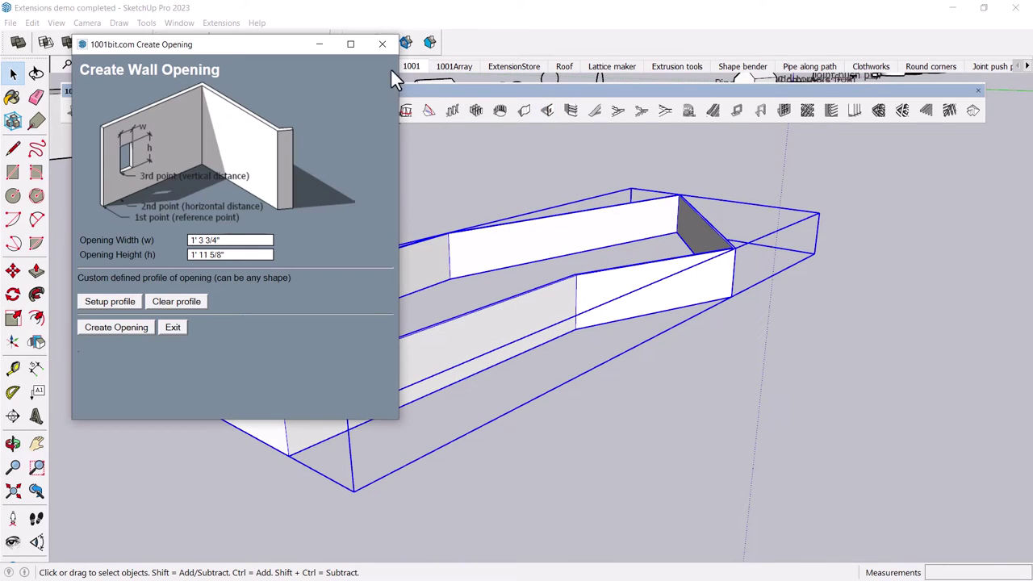
left_click(381, 43)
double_click(527, 346)
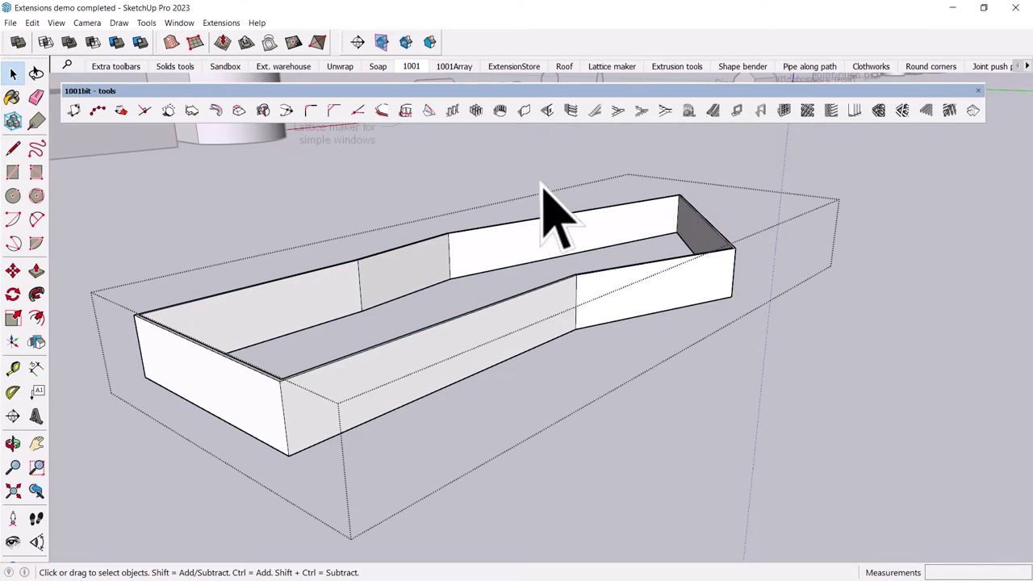
left_click(546, 115)
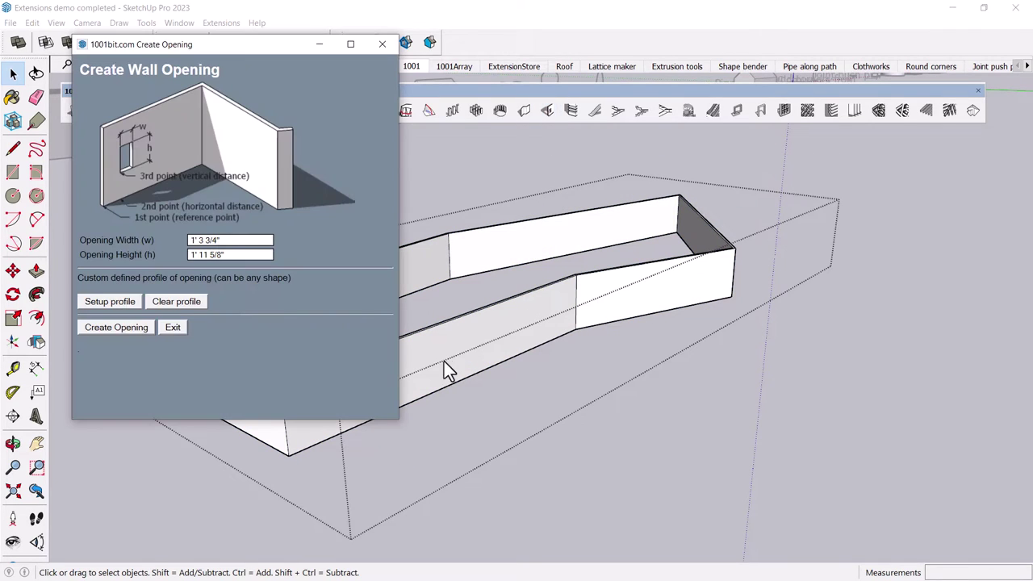
left_click_drag(226, 240, 169, 233)
type("3'")
key("Tab")
type("3")
left_click(110, 327)
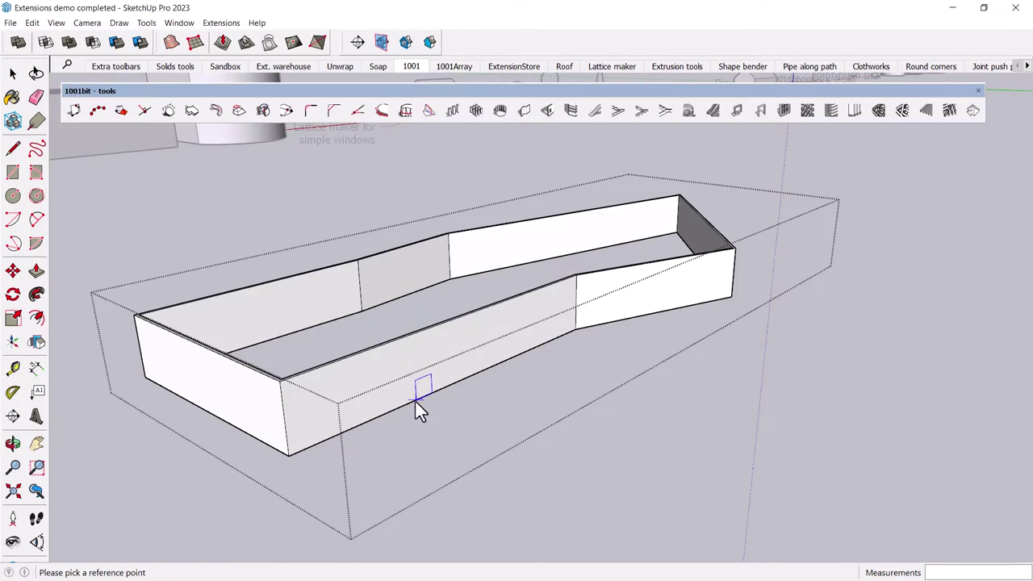
left_click(436, 393)
left_click(448, 388)
left_click(448, 372)
Push/Pull the opening's right jamb face to widen it slightly
scroll(448, 372, "up", 5)
middle_click_drag(448, 372, 415, 369)
key("space")
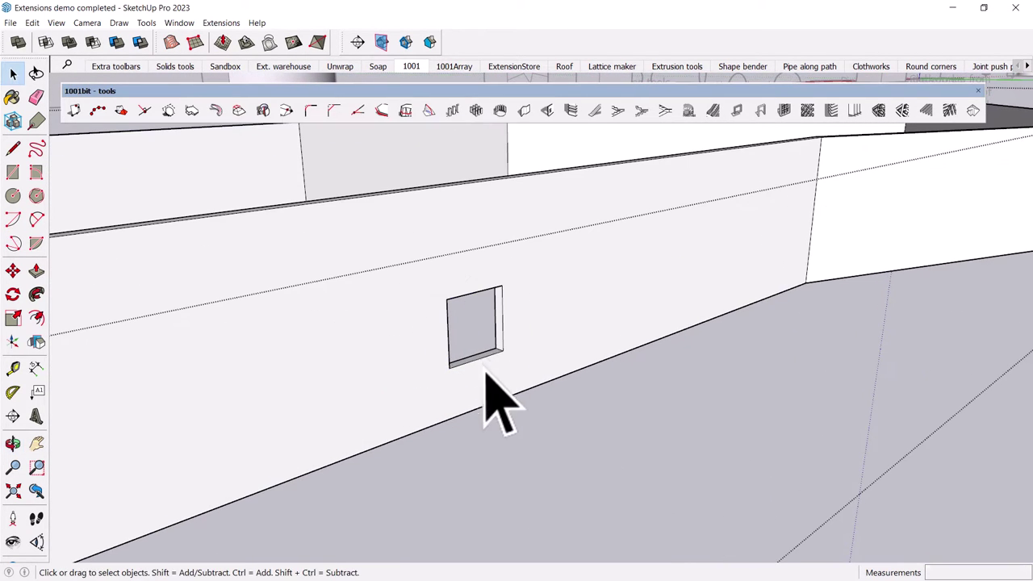
left_click(501, 327)
key("p")
left_click(502, 331)
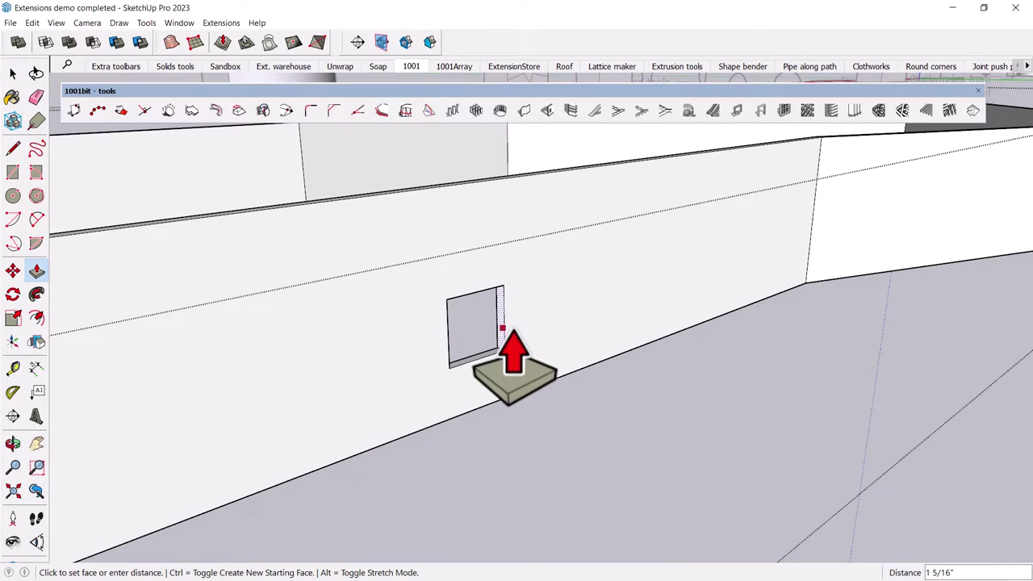
left_click(526, 363)
key("space")
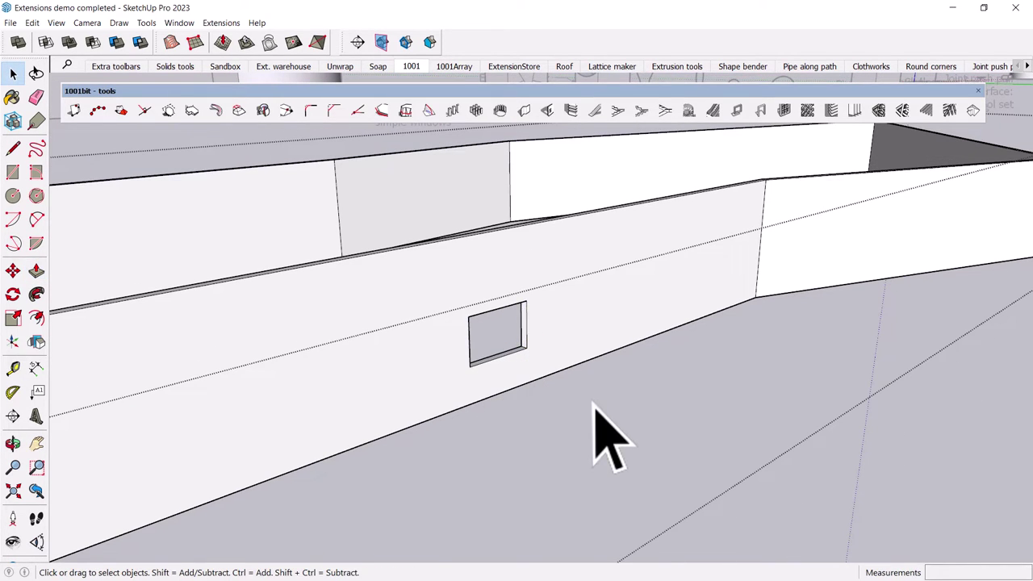
middle_click_drag(594, 408, 517, 445)
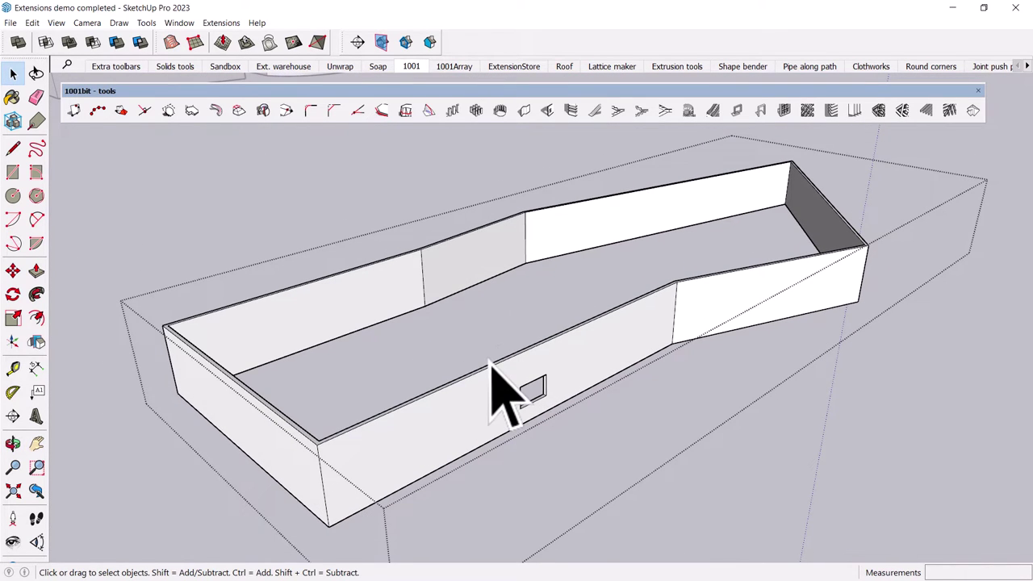
middle_click_drag(491, 367, 493, 373)
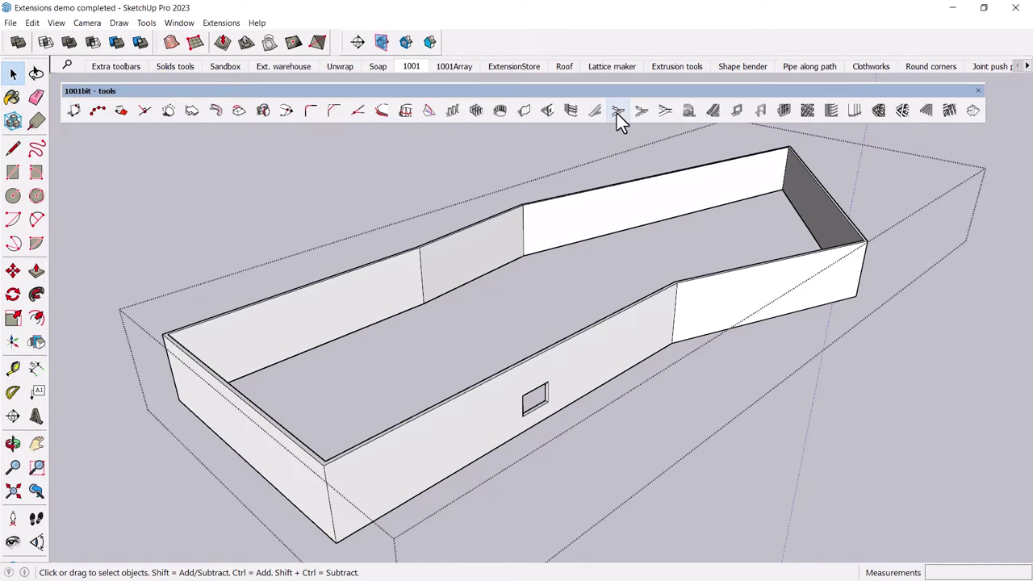
Build a default 1001bit spiral staircase centred inside the walled room
left_click(689, 111)
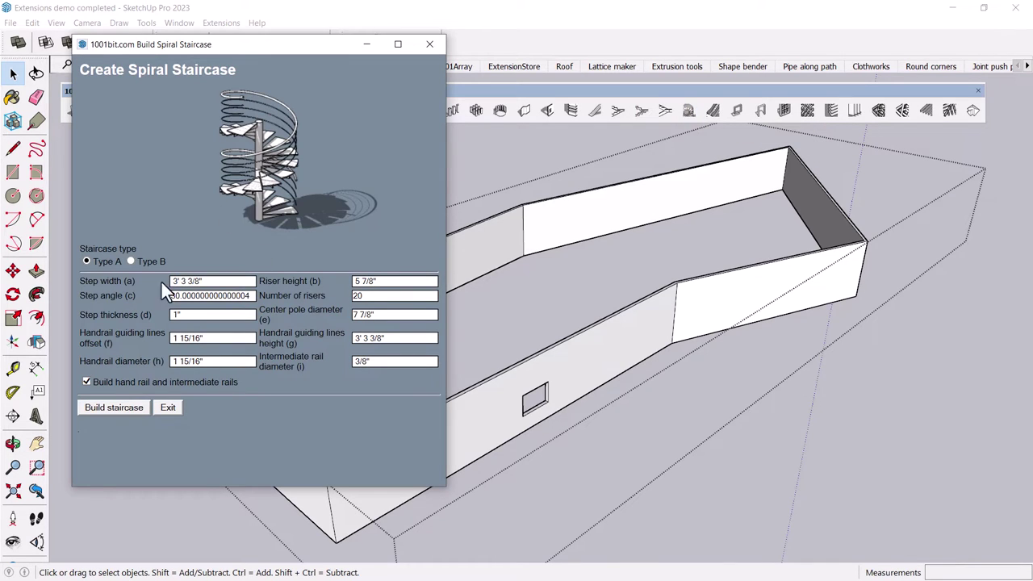
left_click(113, 408)
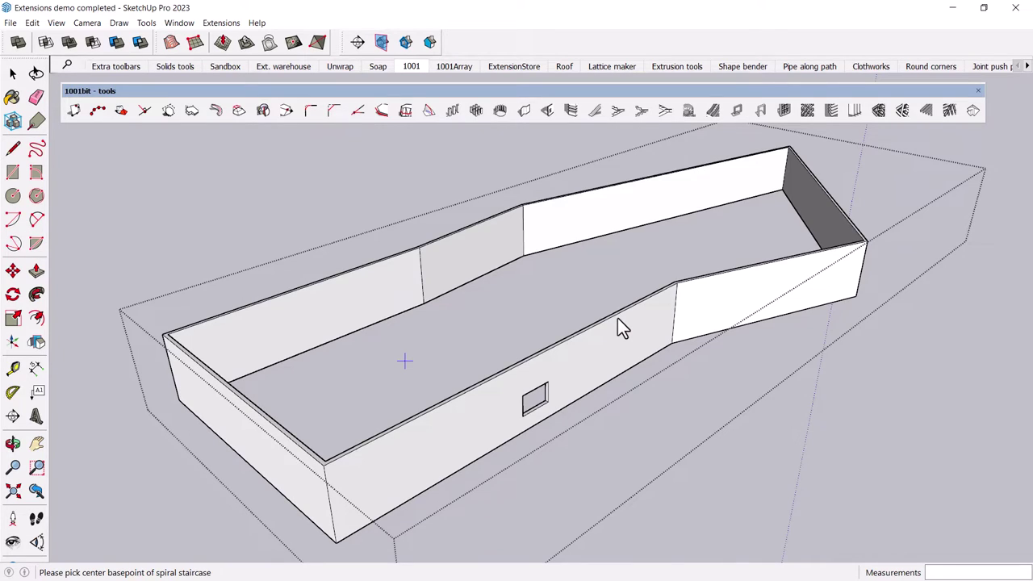
left_click(406, 360)
scroll(393, 355, "up", 5)
middle_click_drag(393, 355, 588, 180)
scroll(410, 387, "up", 2)
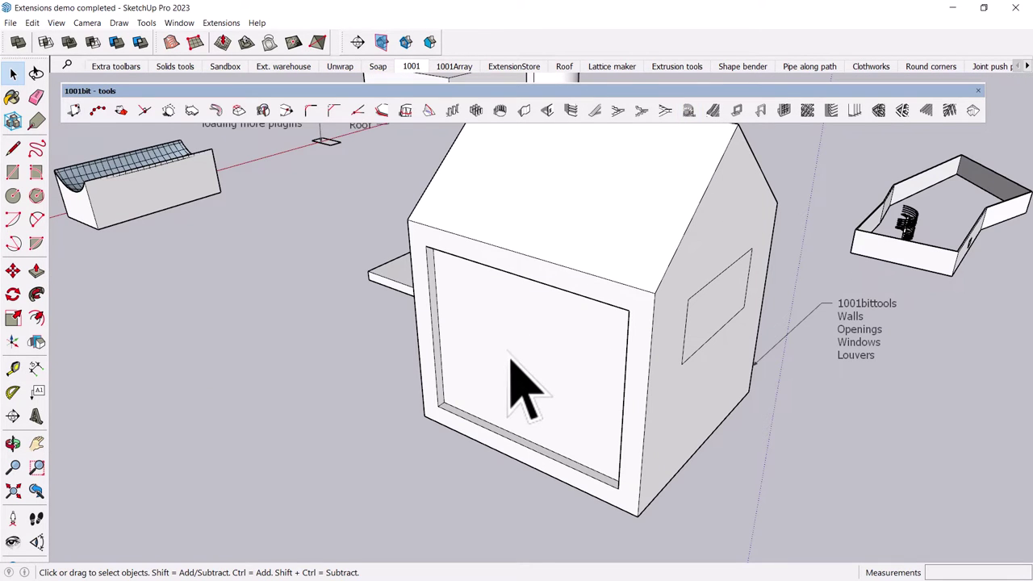
Divide the house's large window face into a 3-by-3 framed panel grid
left_click(521, 387)
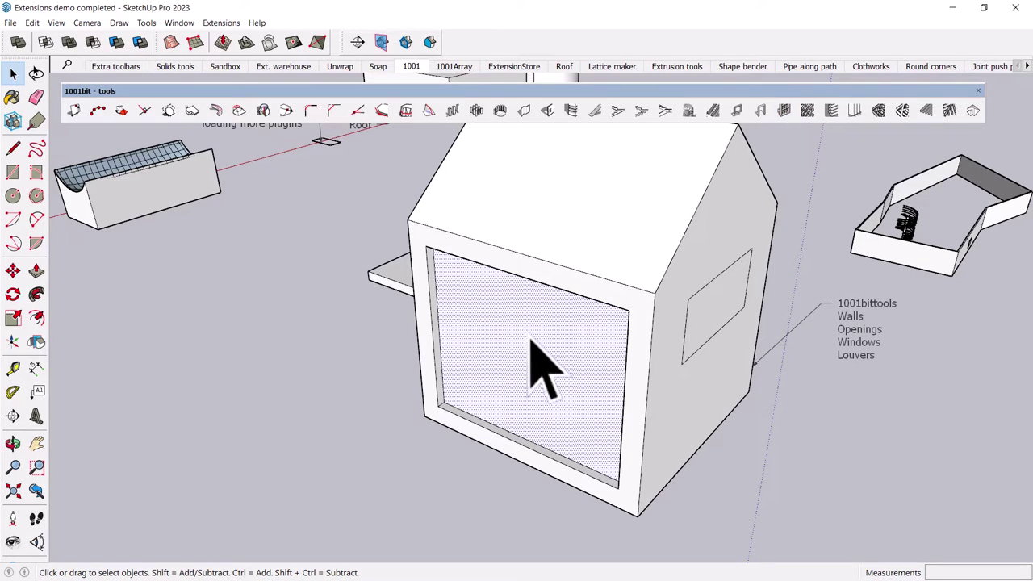
left_click(782, 115)
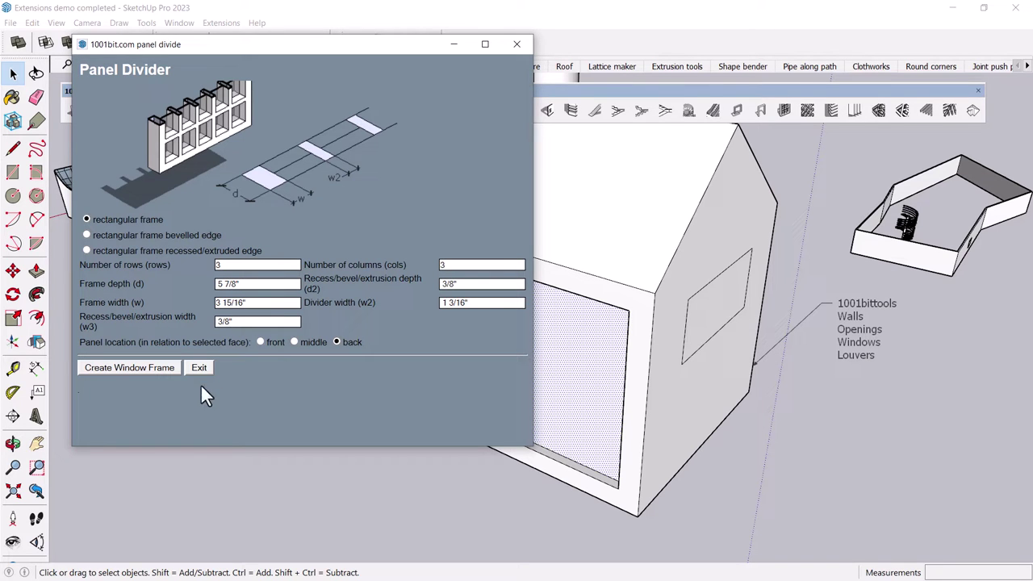
left_click(158, 370)
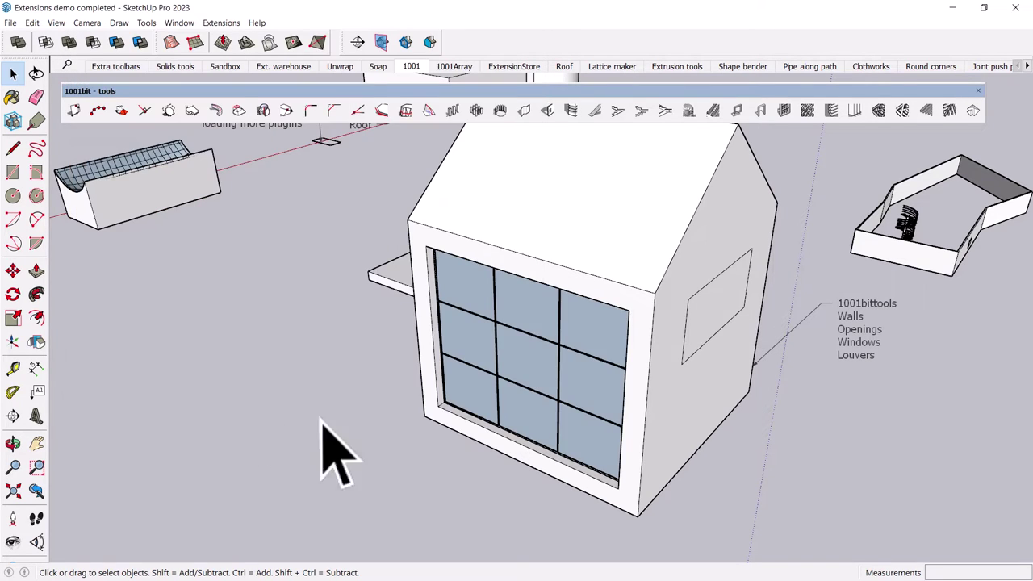
scroll(494, 424, "up", 3)
middle_click_drag(492, 421, 454, 339)
Bring the house's side wall into view and select its rectangular opening
scroll(480, 290, "up", 5)
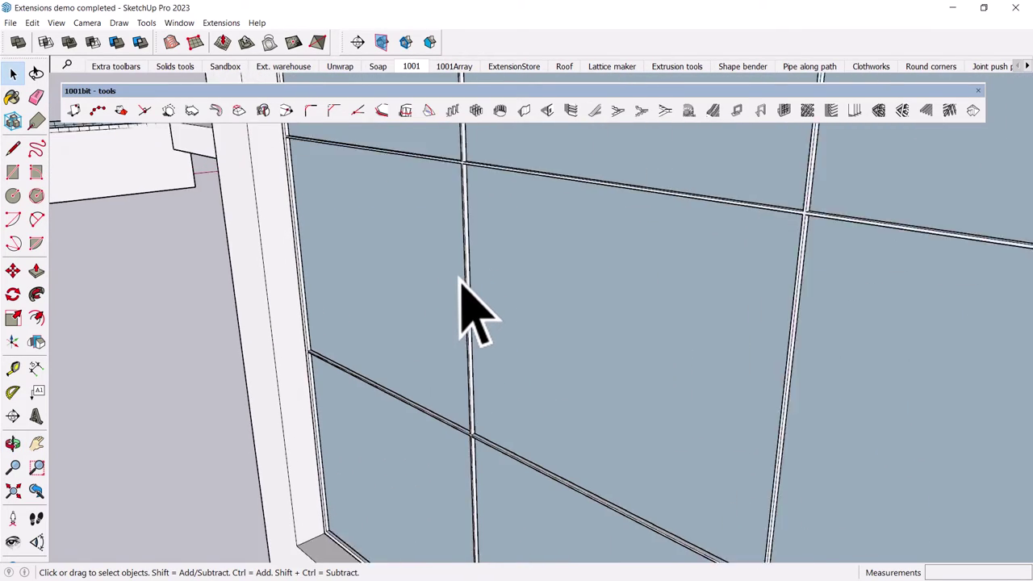
scroll(460, 315, "down", 6)
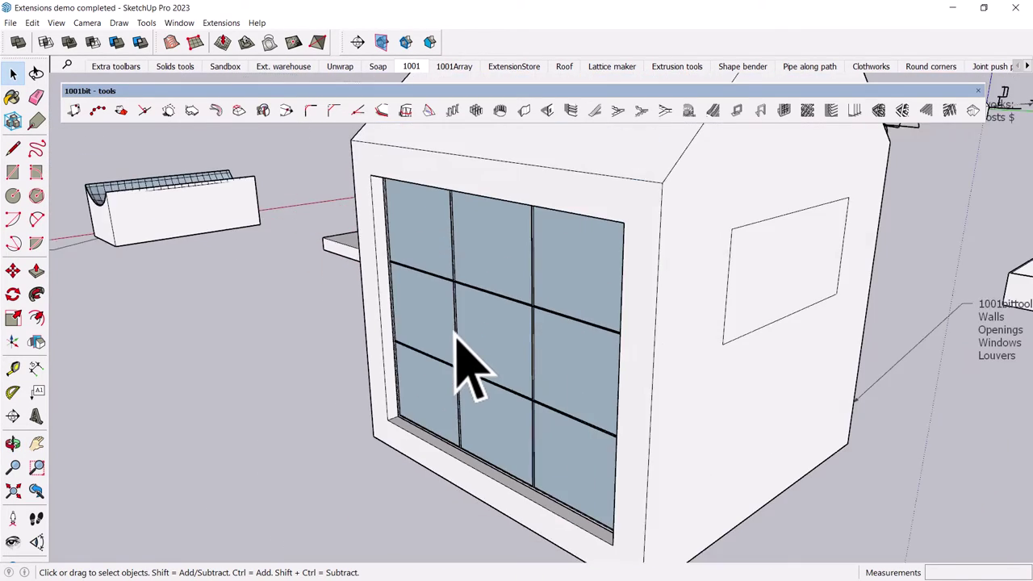
middle_click_drag(463, 337, 496, 357)
left_click(597, 339)
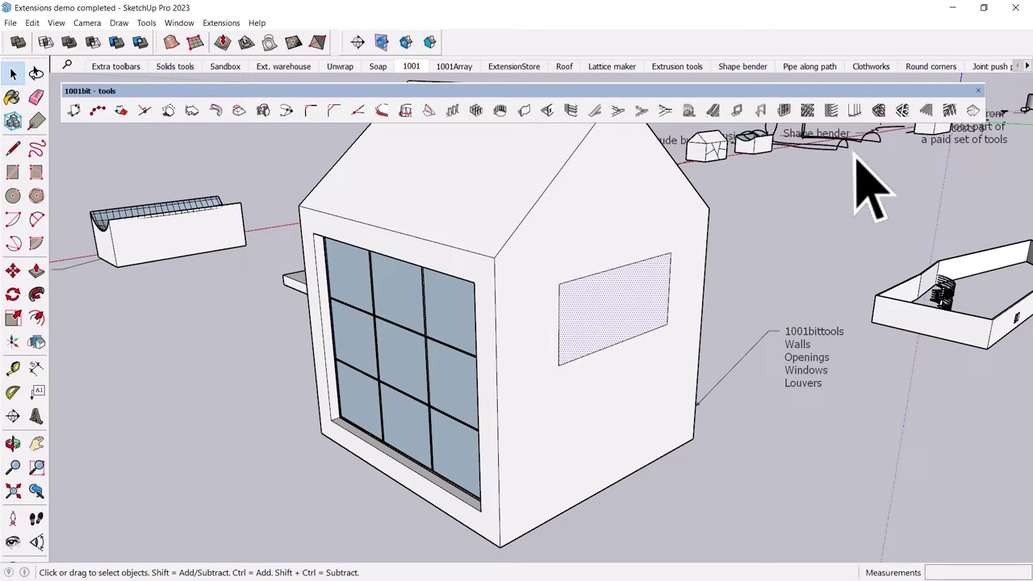
Create horizontal louvres positioned mid-wall in the side-wall opening
left_click(831, 111)
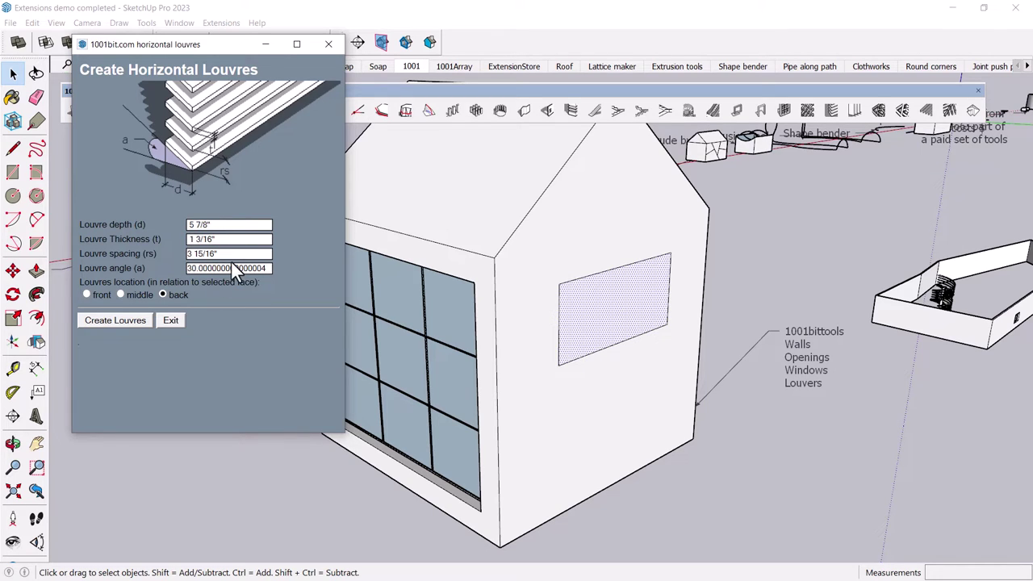
left_click(120, 295)
left_click(123, 321)
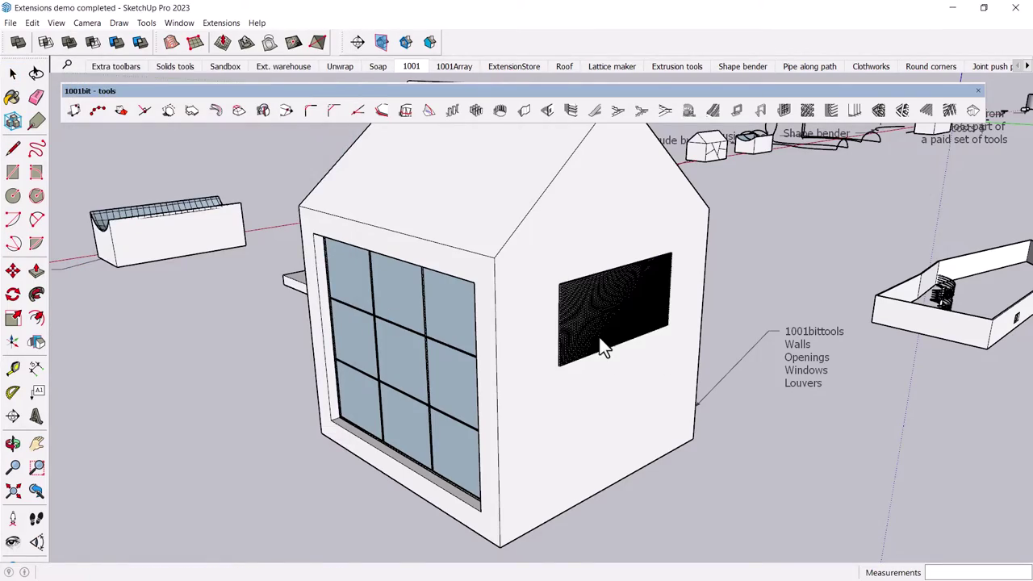
scroll(600, 345, "up", 10)
mouse_move(464, 333)
middle_mouse_down()
mouse_move(473, 346)
mouse_move(466, 330)
mouse_move(457, 334)
mouse_move(558, 321)
mouse_move(519, 299)
mouse_move(544, 320)
middle_mouse_up()
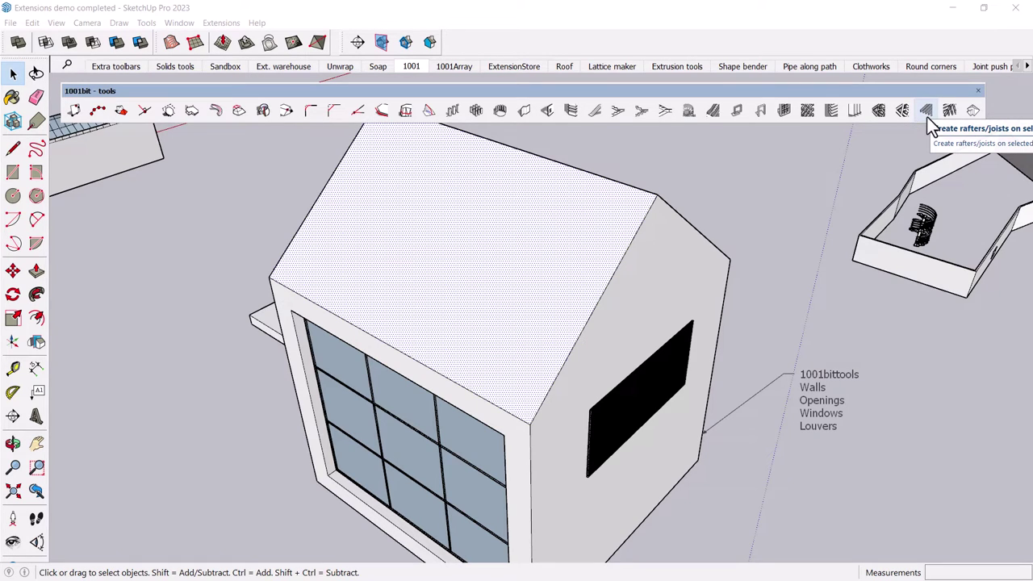
Generate rafters across the roof using the default sizes, starting at the roof corner
left_click(927, 117)
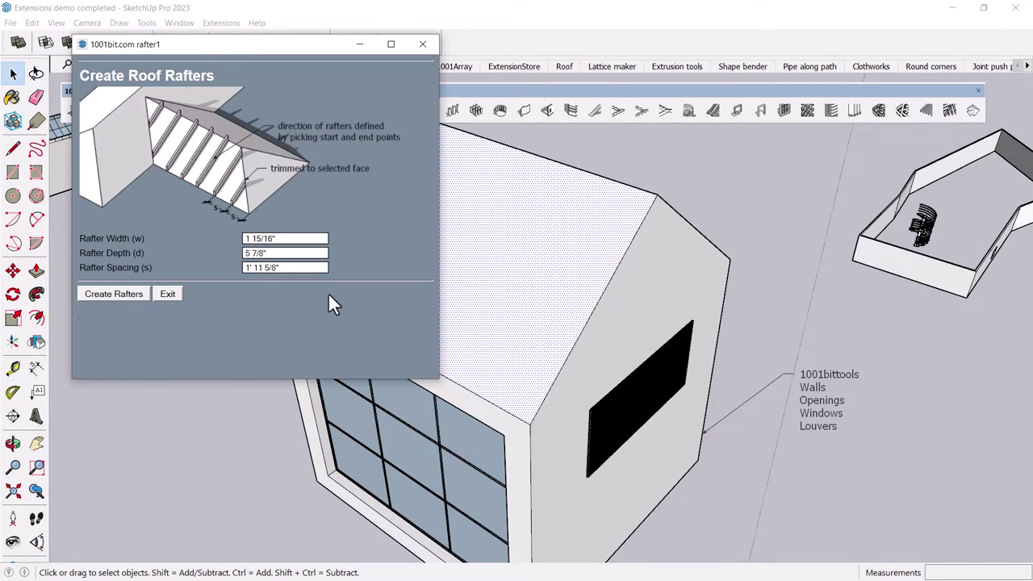
left_click(117, 293)
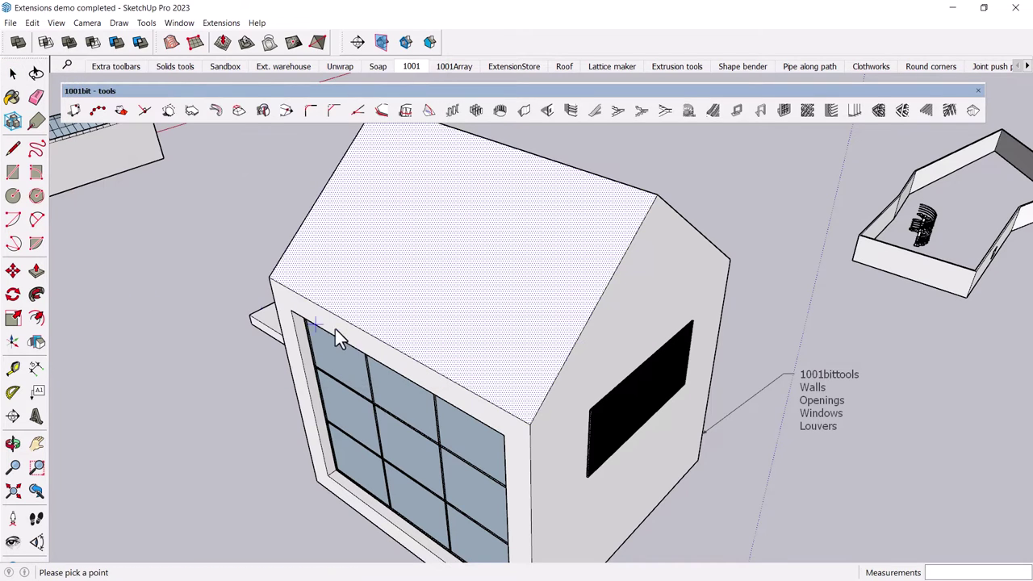
left_click(532, 420)
left_click(591, 313)
left_click(592, 313)
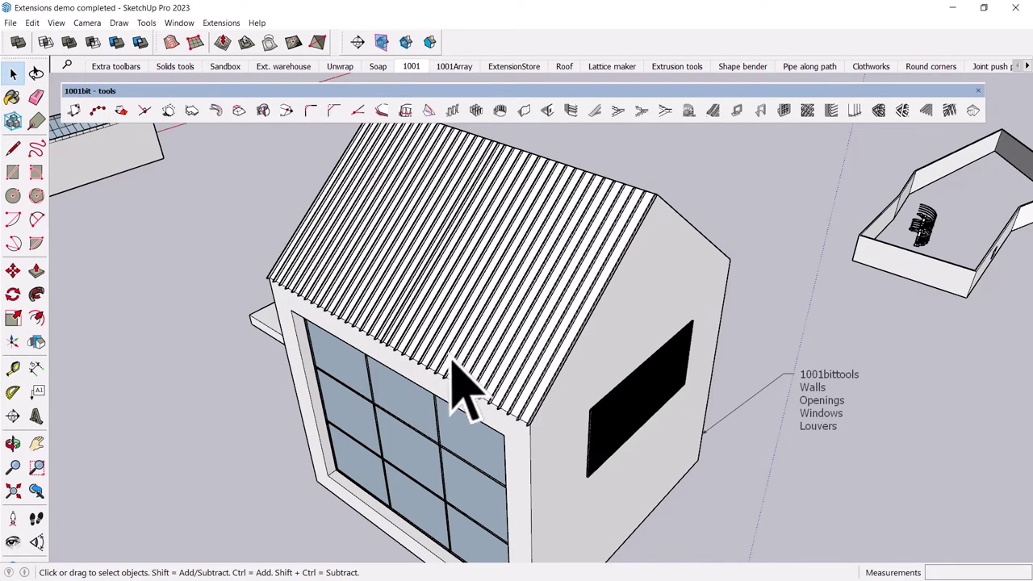
middle_click_drag(461, 392, 334, 396)
scroll(593, 331, "up", 3)
Zoom in on the rafter ends, then bring the roof, window wall and pillar into view
middle_click_drag(593, 331, 576, 312, "shift")
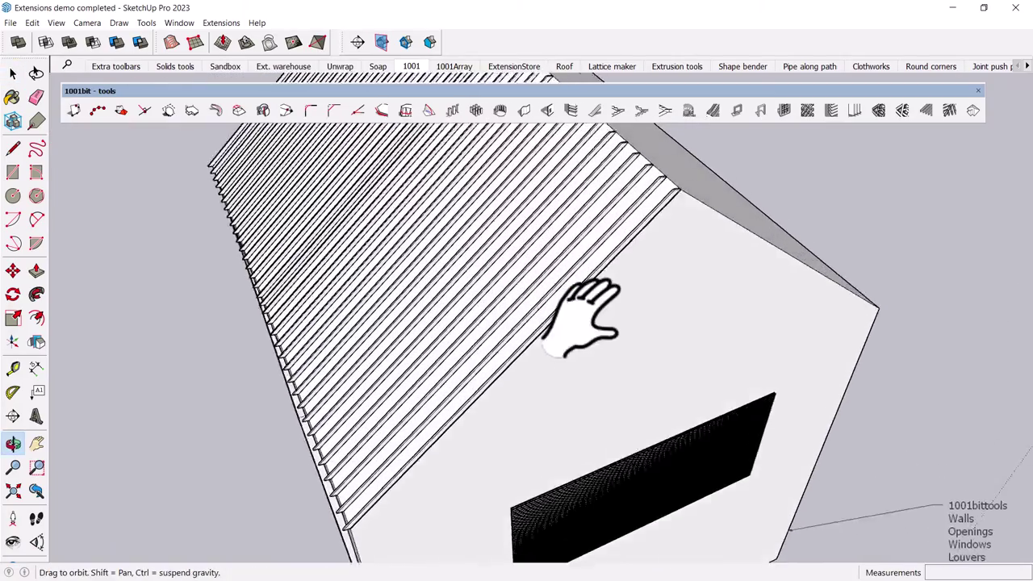
scroll(669, 231, "up", 3)
scroll(654, 265, "up", 2)
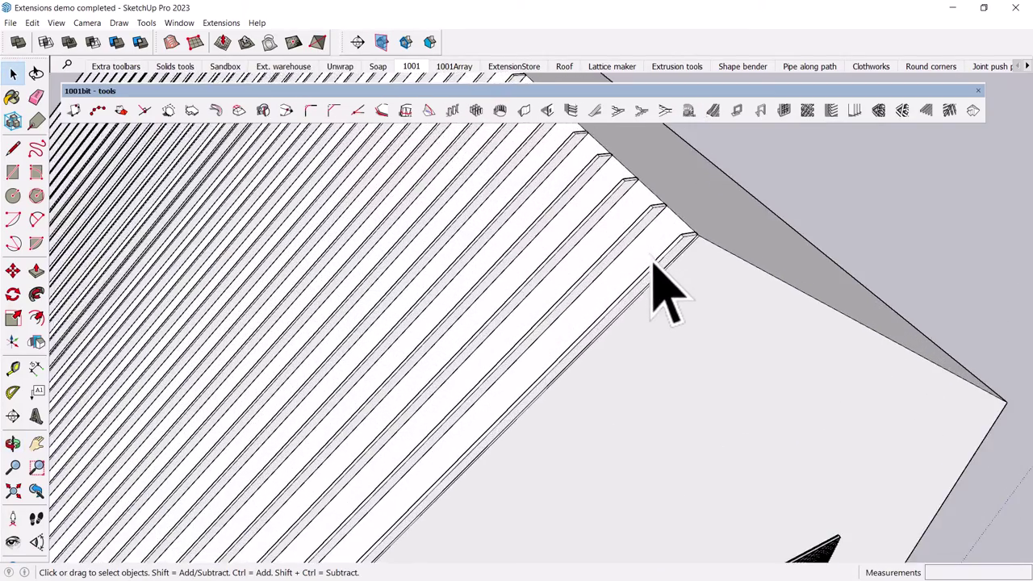
scroll(710, 230, "up", 2)
middle_click_drag(692, 253, 638, 347)
scroll(588, 242, "down", 4)
middle_click_drag(427, 311, 537, 331)
scroll(393, 300, "down", 4)
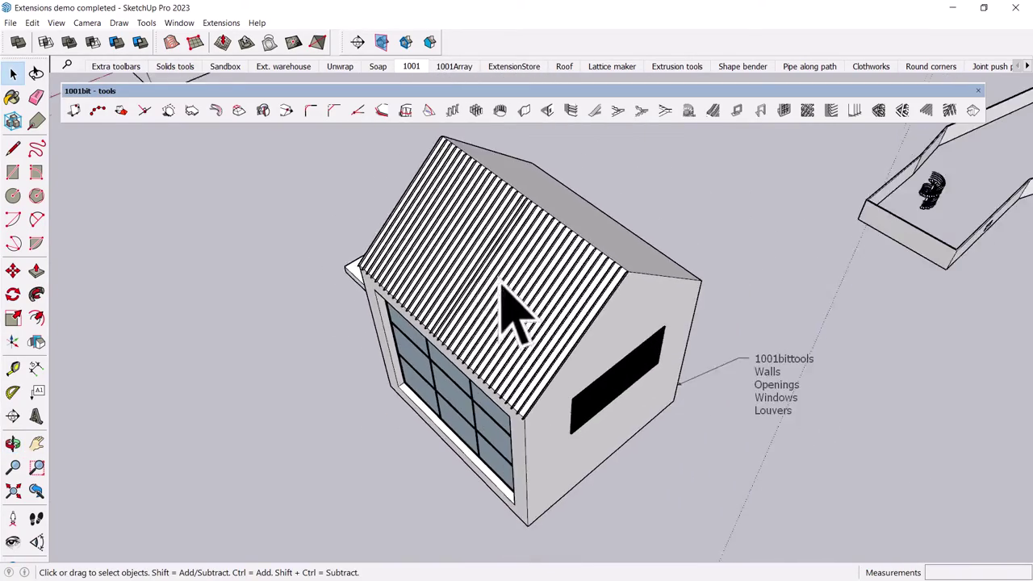
scroll(517, 292, "down", 3)
middle_click_drag(427, 312, 427, 242, "shift")
Select the standing pillar and open the 1001bit Rectangular Array settings for it
scroll(565, 411, "up", 3)
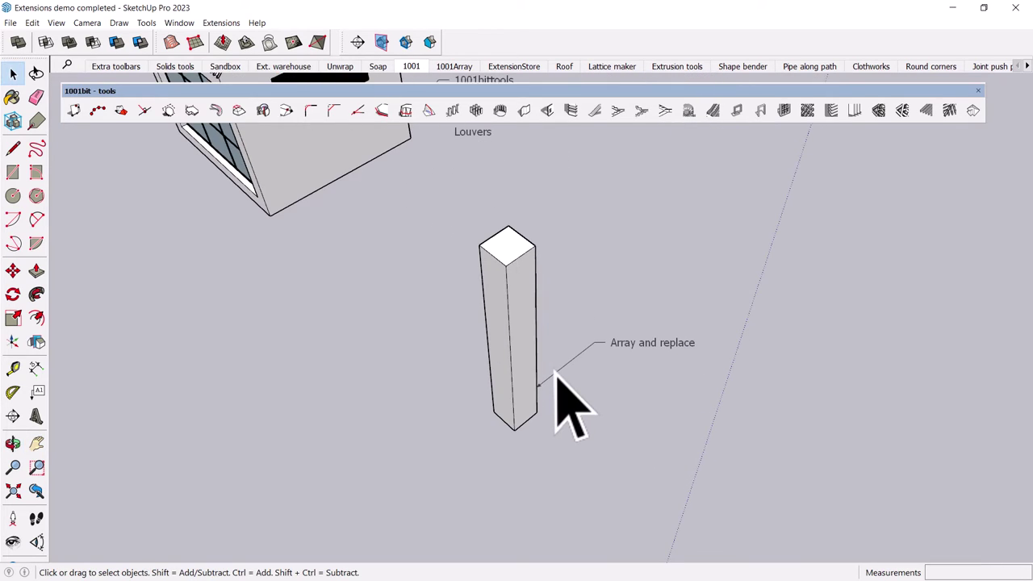
middle_click_drag(557, 372, 546, 357, "shift")
left_click(507, 335)
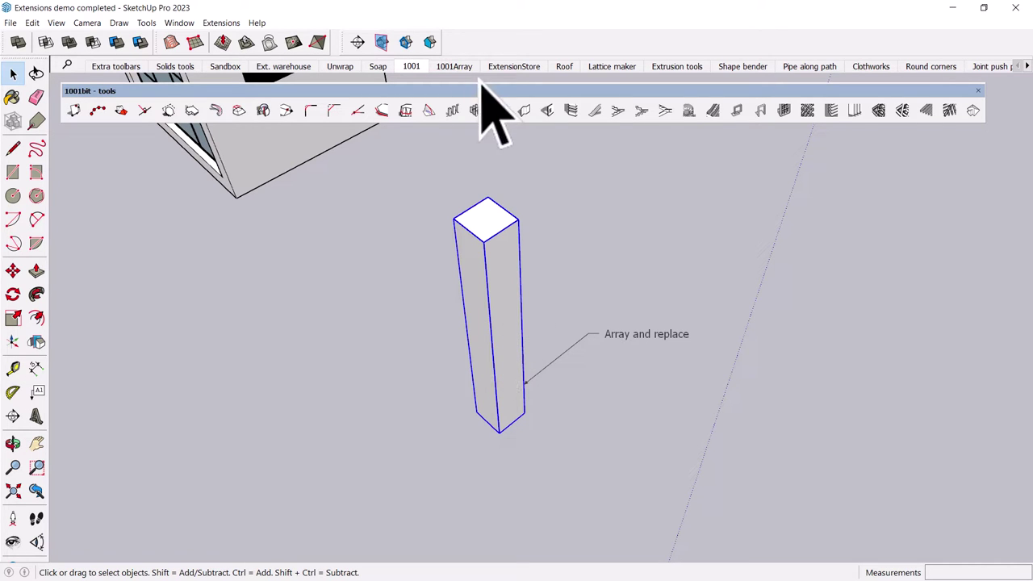
middle_click_drag(535, 231, 490, 223)
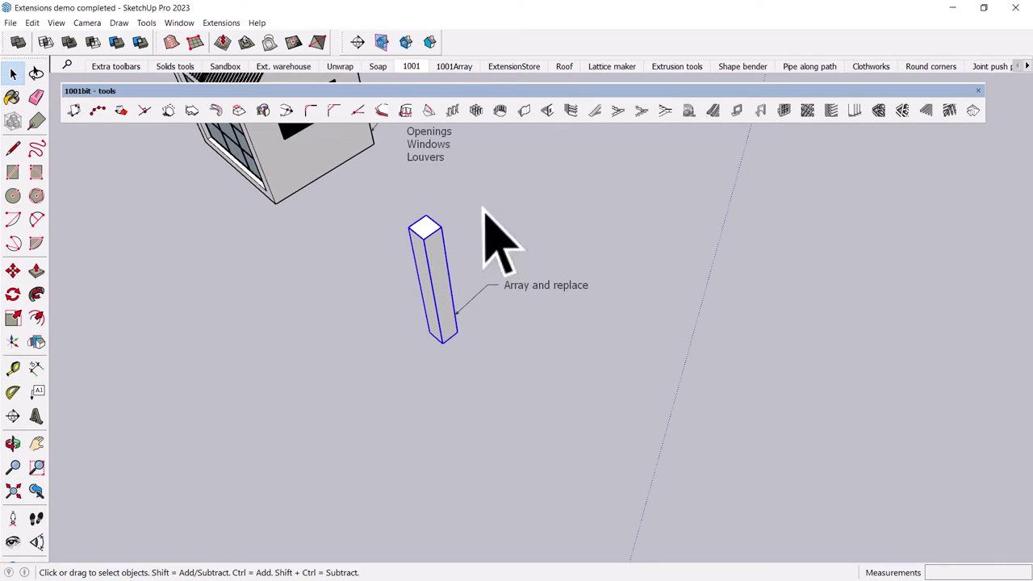
left_click(476, 111)
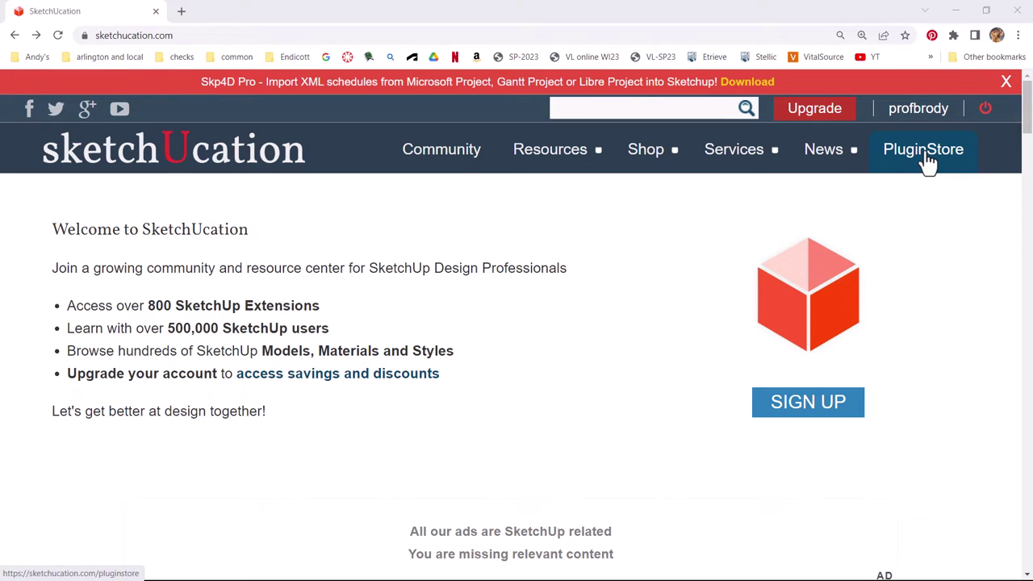
Go to SketchUcation's Plugin Store Download page and start downloading ExtensionStore 4.3.0
mouse_move(577, 154)
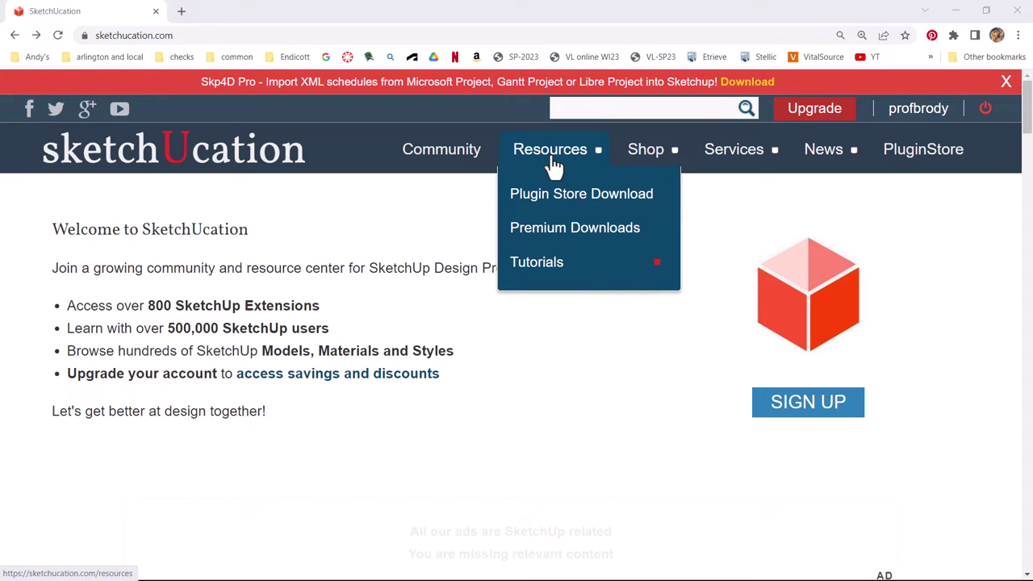
left_click(588, 209)
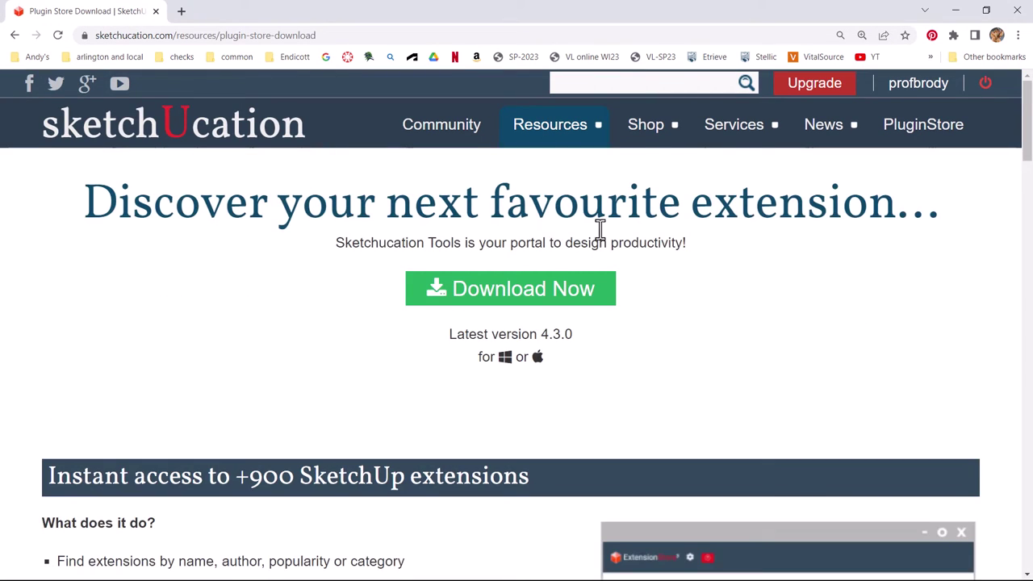
scroll(724, 370, "down", 2)
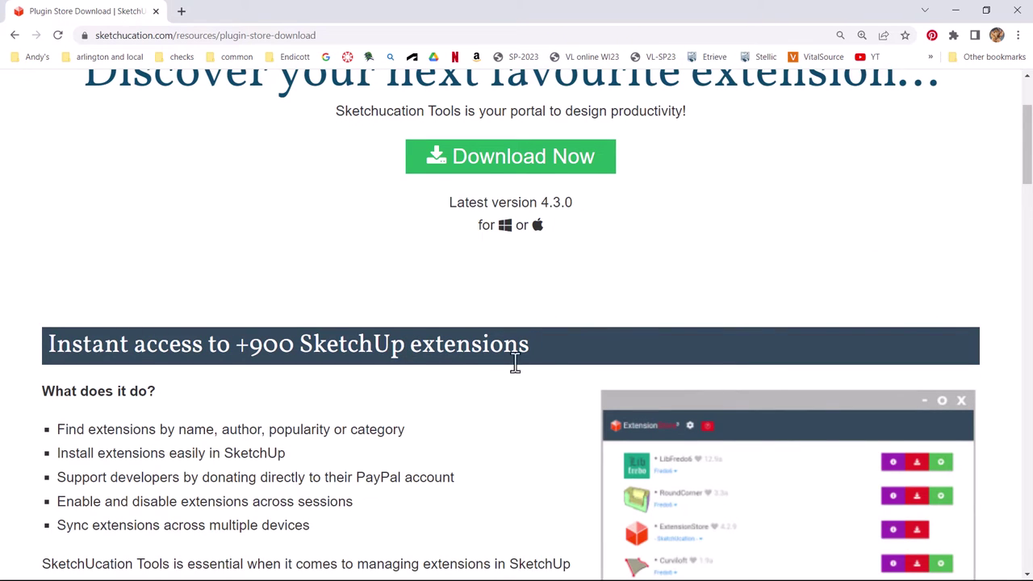
scroll(563, 394, "up", 2)
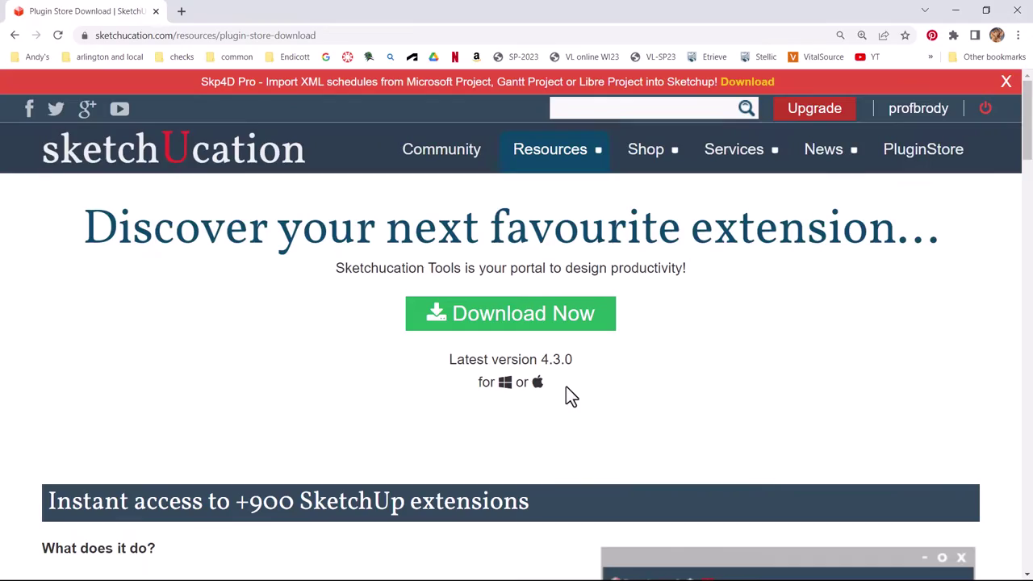
left_click(529, 325)
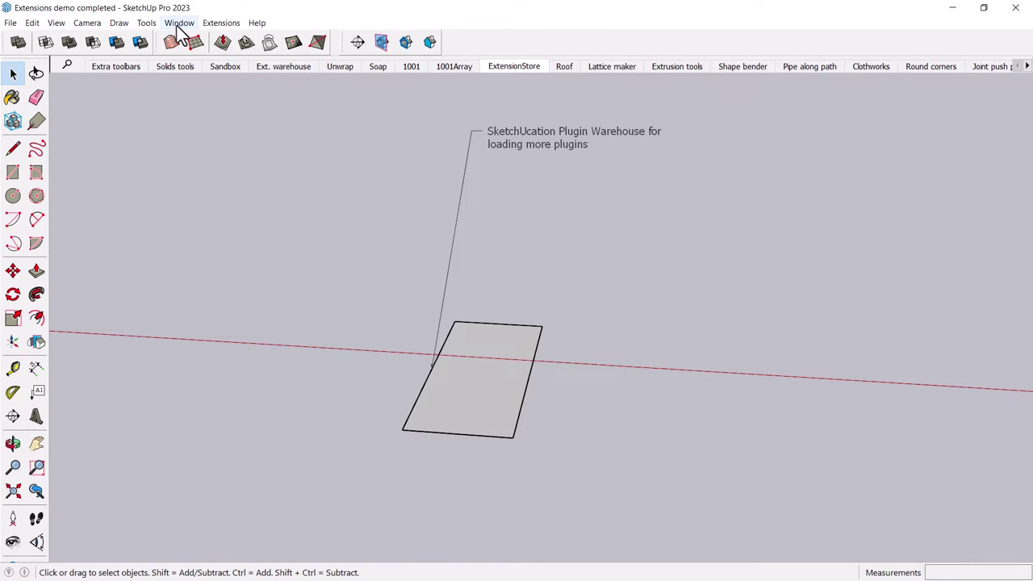
Open the Extension Manager and move its window to the centre of the screen
left_click(208, 28)
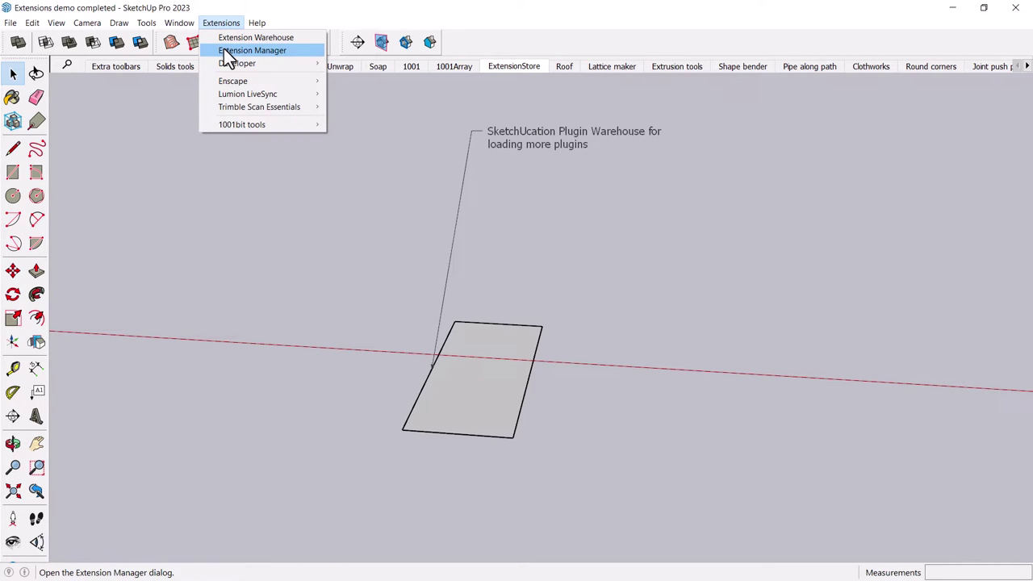
left_click(226, 52)
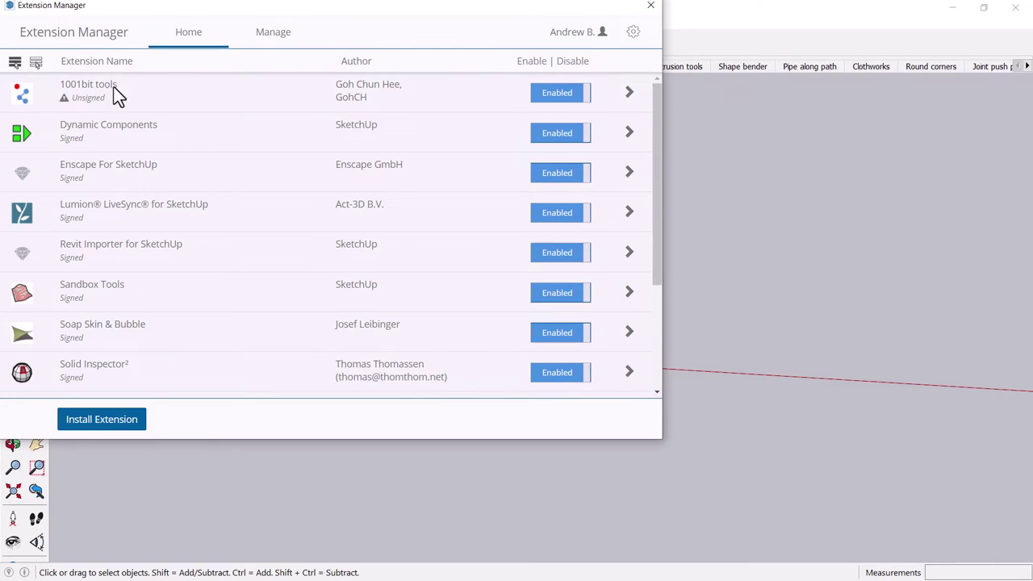
left_click_drag(138, 16, 255, 75)
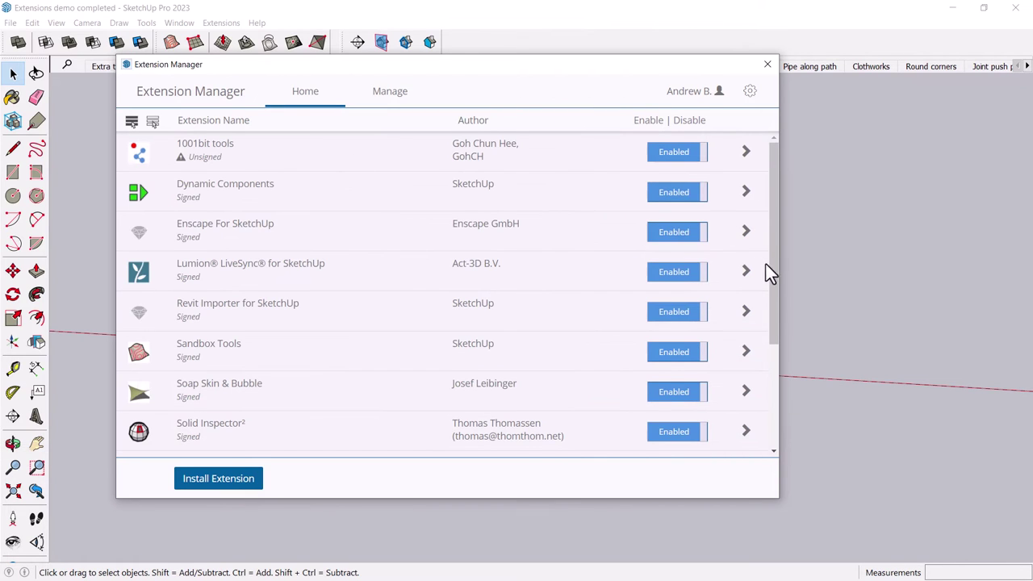
mouse_move(768, 273)
left_mouse_down()
mouse_move(810, 412)
mouse_move(778, 289)
left_mouse_up()
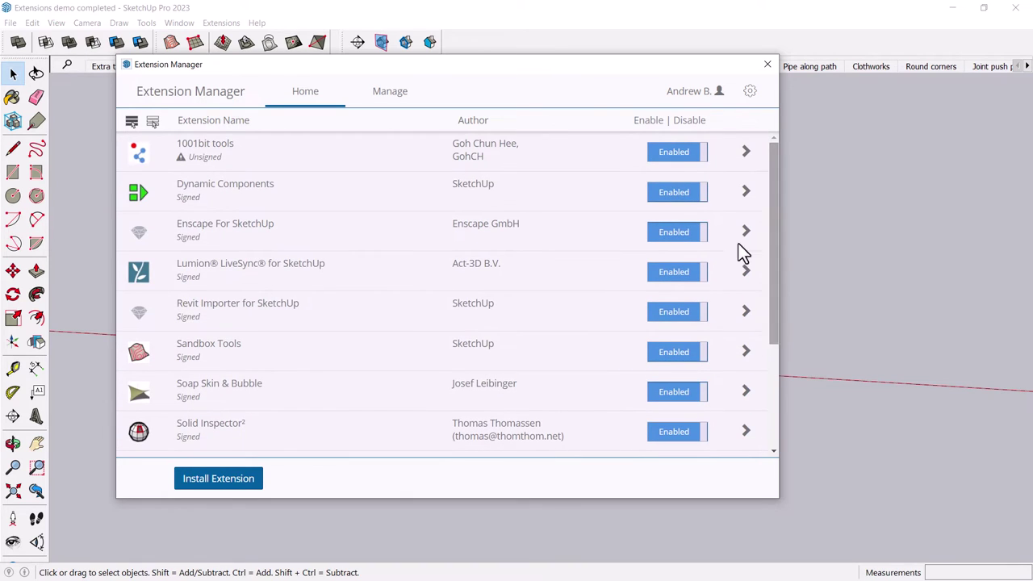
Review the Manage and Home tabs, then browse for an extension file and cancel
left_click(395, 99)
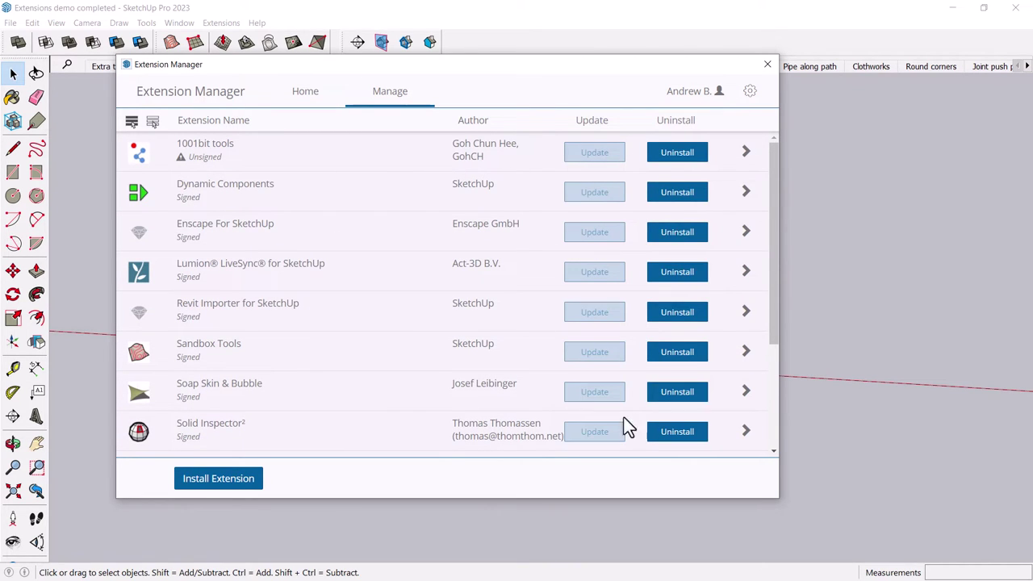
left_click_drag(769, 337, 755, 306)
left_click_drag(775, 302, 771, 262)
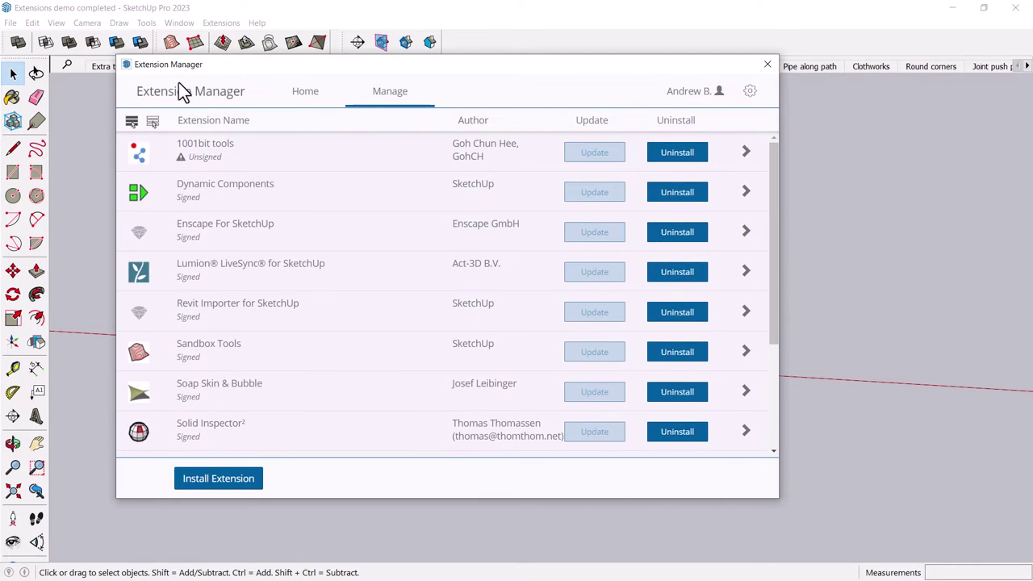
left_click(299, 96)
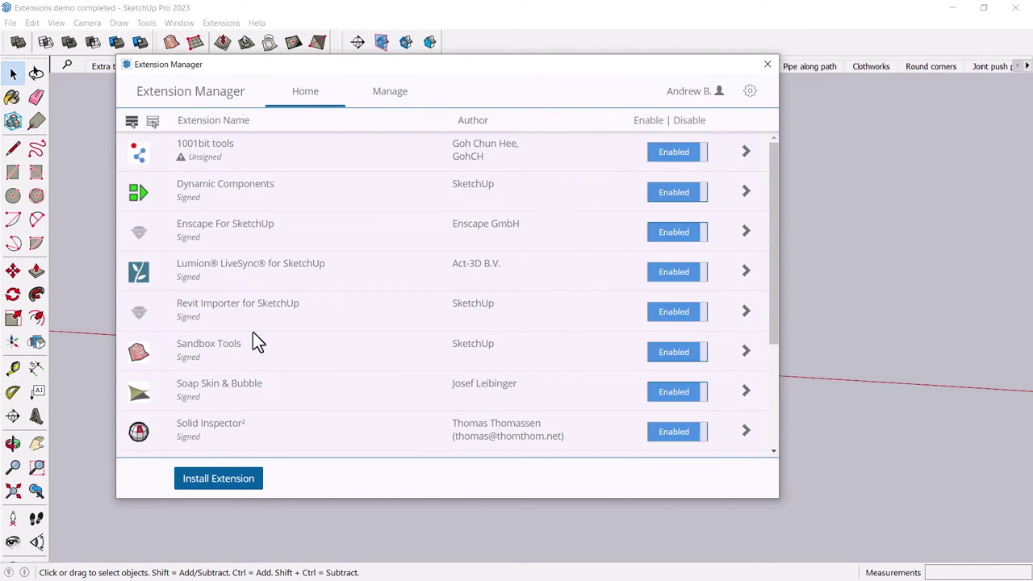
left_click(219, 481)
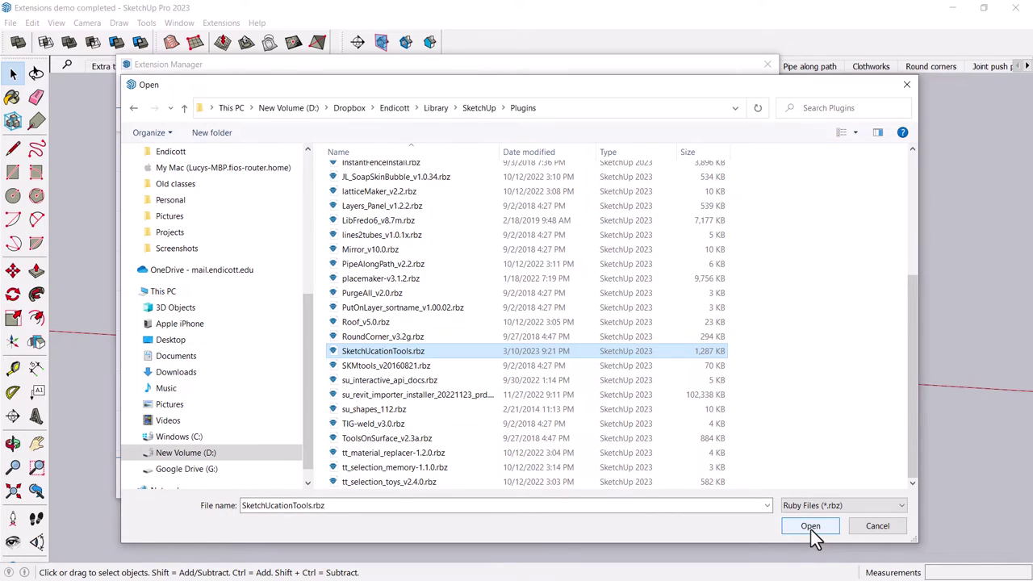
left_click(810, 526)
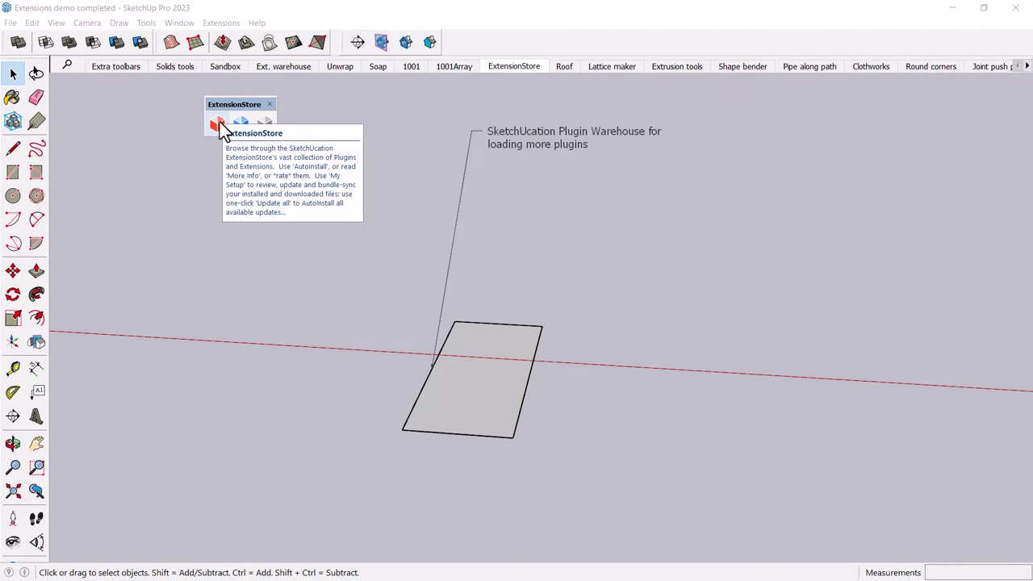
Launch the SketchUcation ExtensionStore and shift its window slightly right
left_click(219, 122)
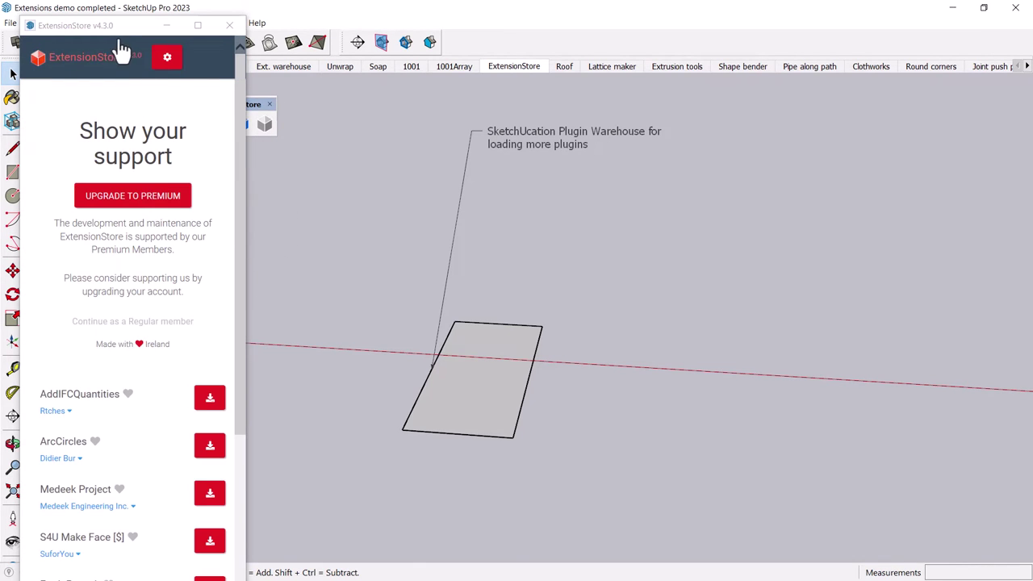
left_click_drag(110, 27, 154, 23)
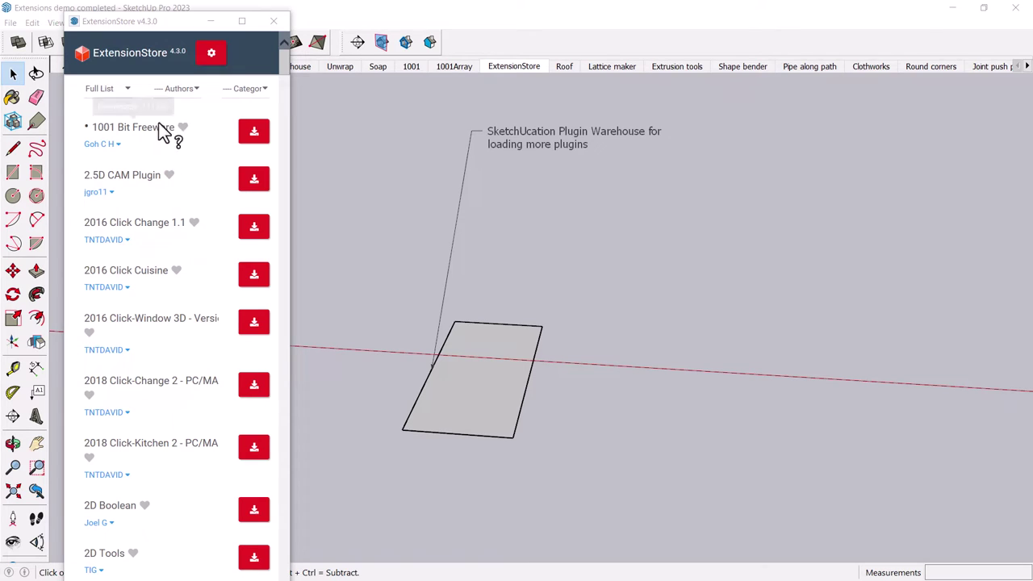
Filter the ExtensionStore list to show only extensions by author TIG
left_click(194, 90)
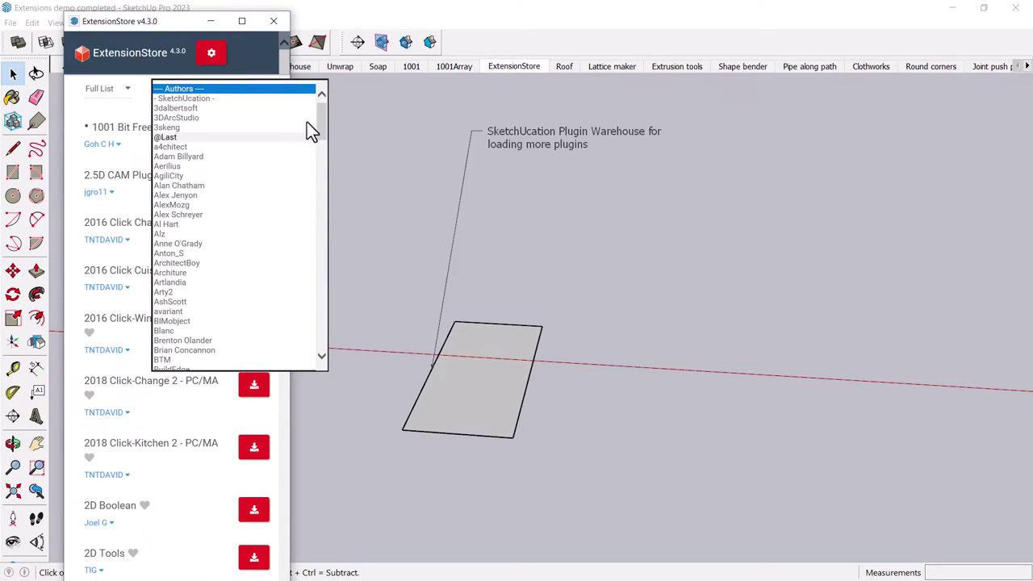
left_click_drag(324, 121, 323, 311)
left_click(190, 327)
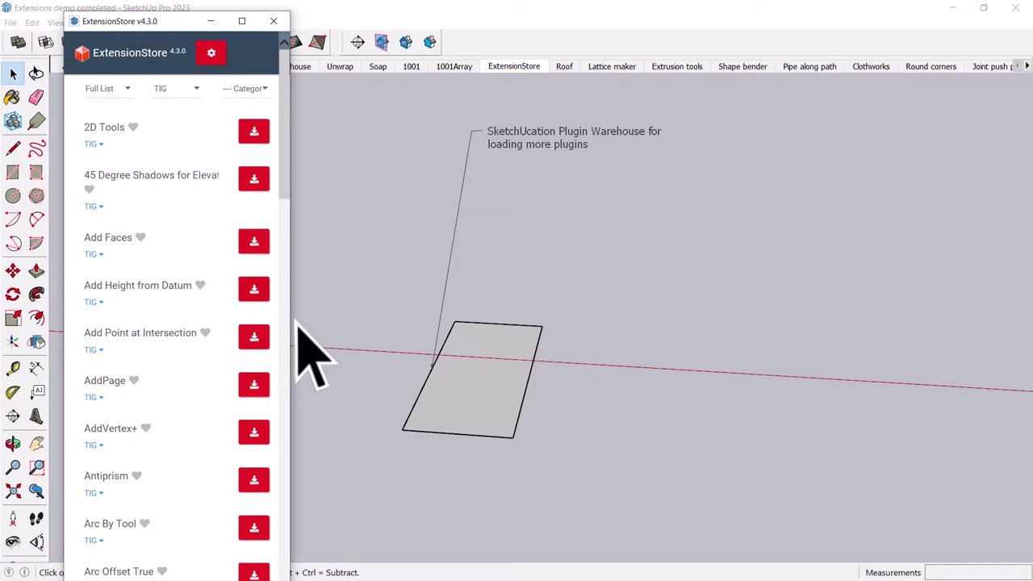
Enlarge the store window, then download and install the Roof extension
left_click_drag(289, 328, 404, 345)
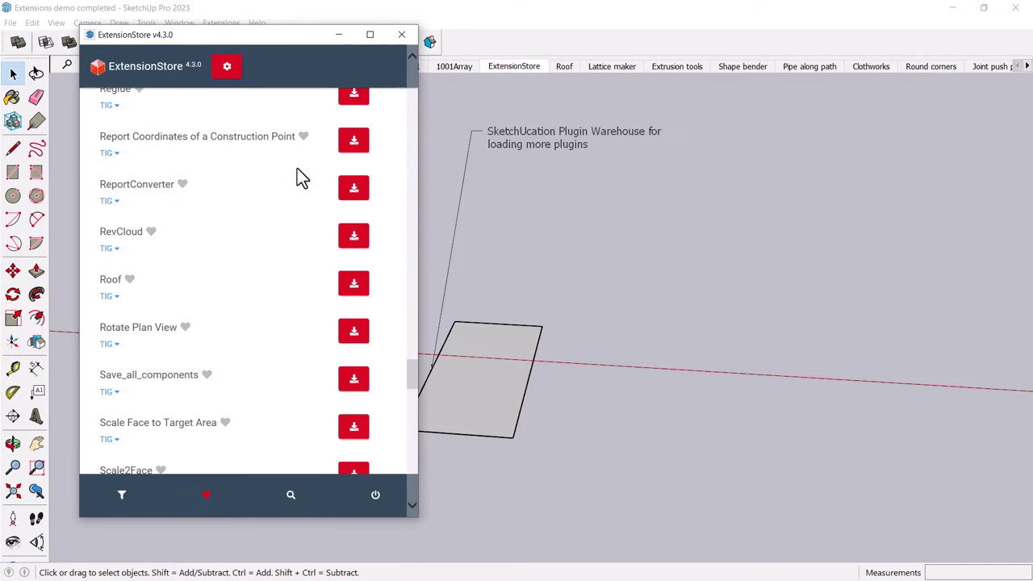
left_click_drag(247, 26, 257, 79)
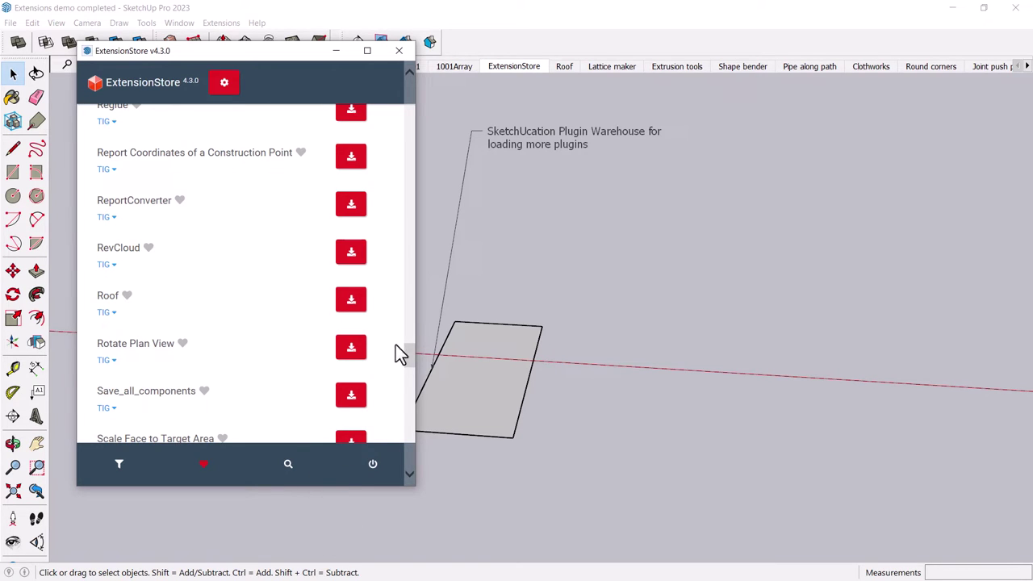
left_click(351, 300)
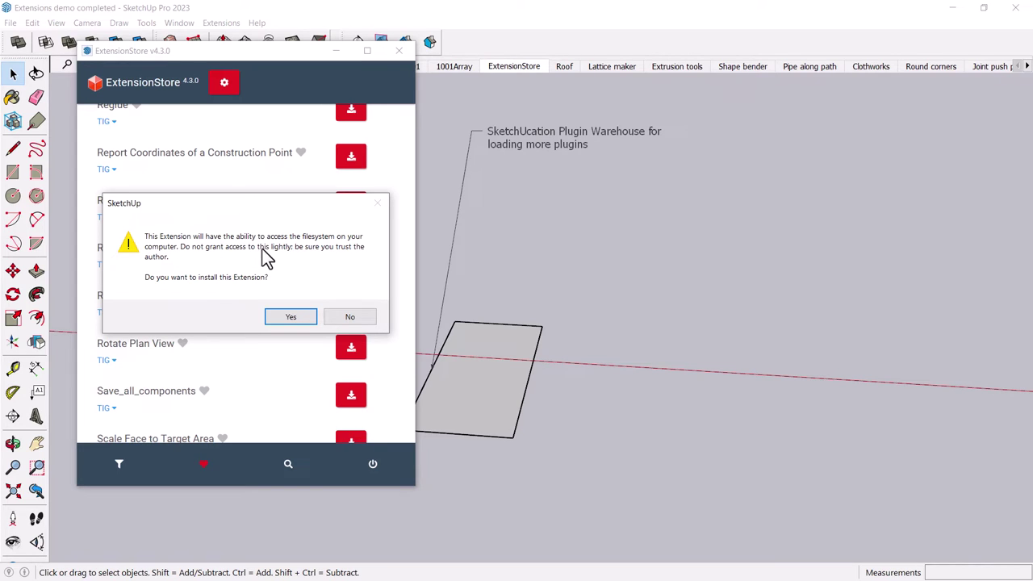
left_click(289, 317)
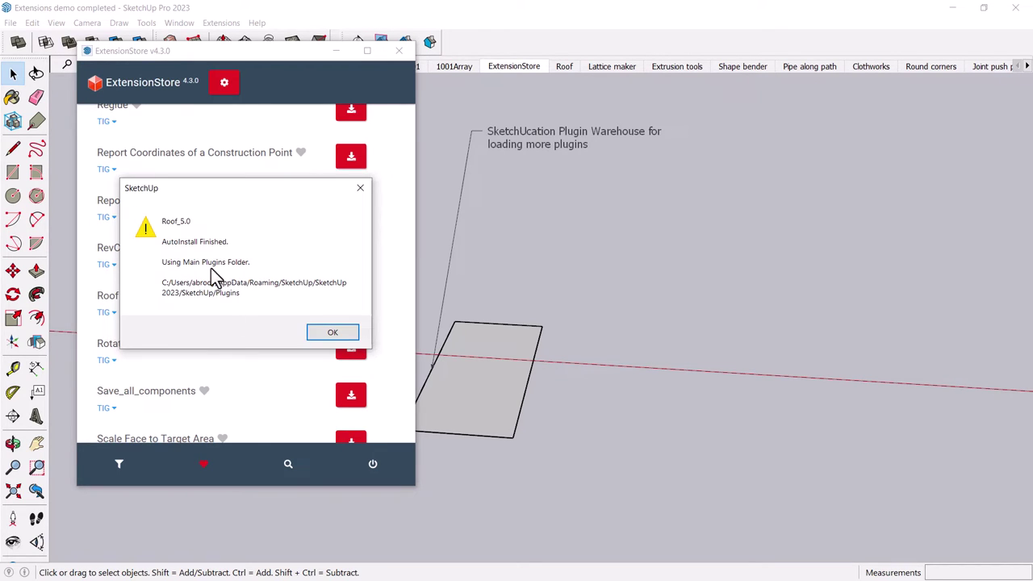
Dismiss the Roof notice, then download, confirm and finish installing Lattice Maker
left_click(339, 337)
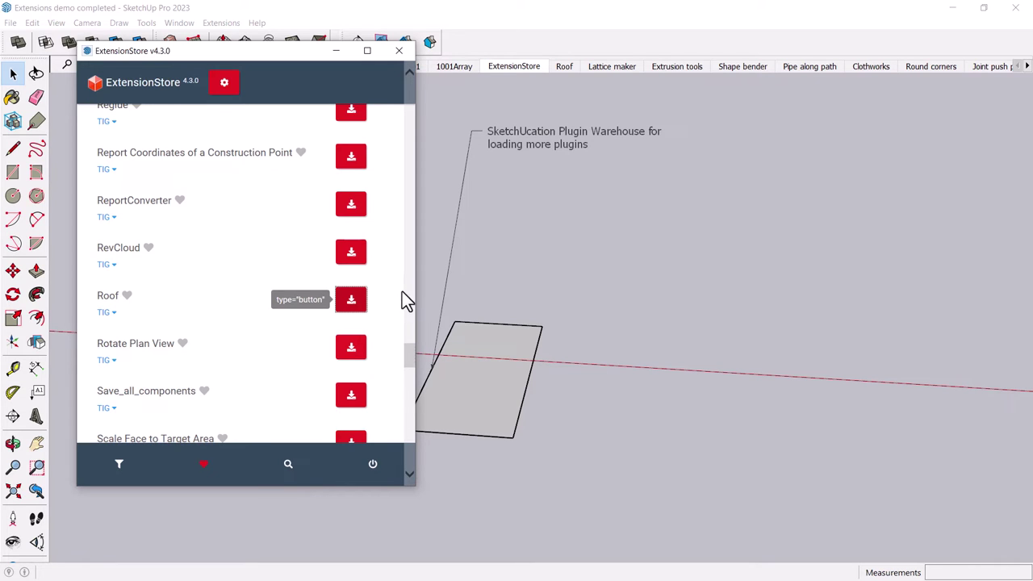
scroll(409, 288, "up", 15)
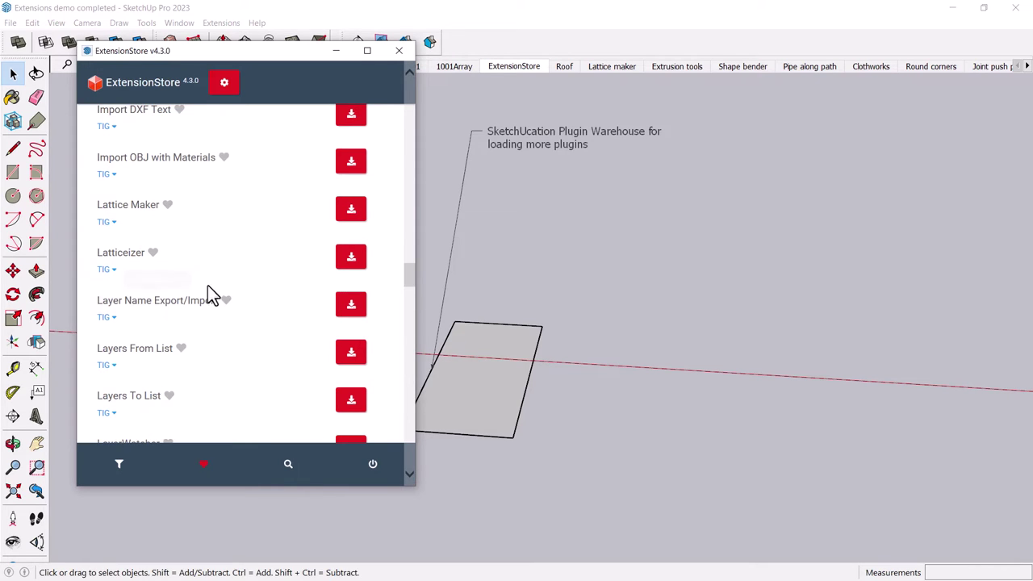
left_click(352, 211)
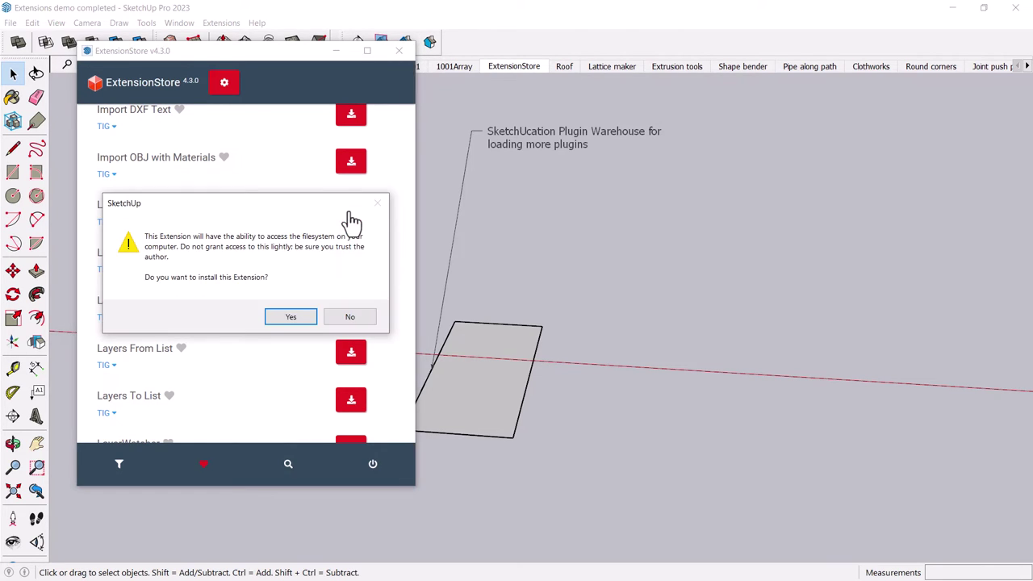
left_click(292, 321)
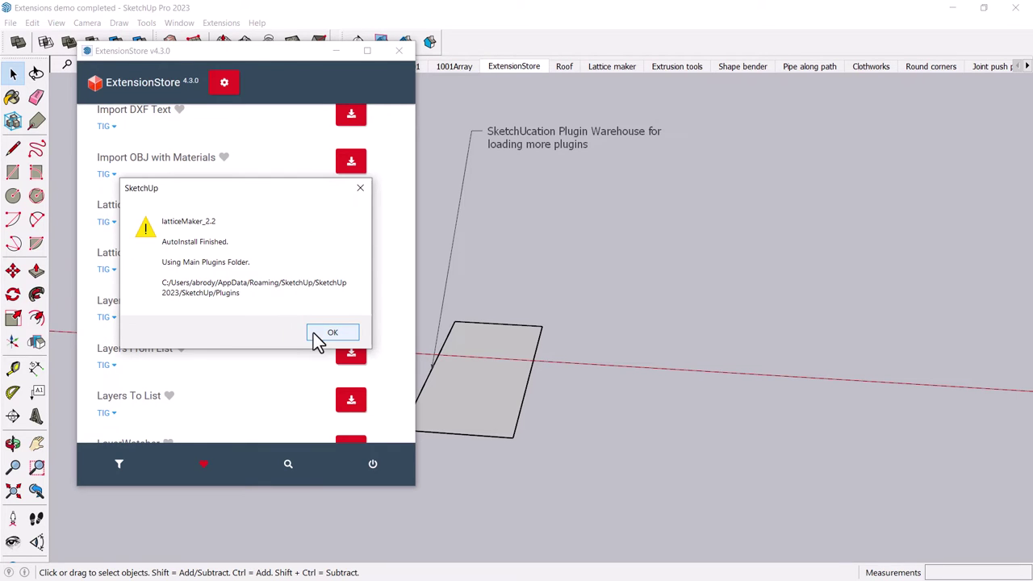
left_click(326, 334)
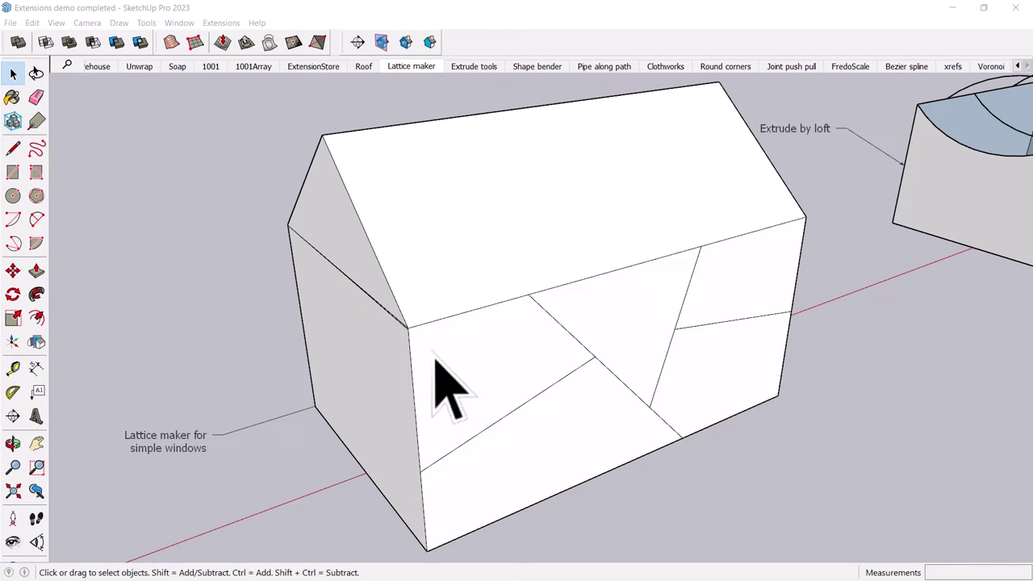
Select the five divided faces of the house's front wall
left_click(501, 368)
left_click(595, 422, "shift")
left_click(620, 367, "shift")
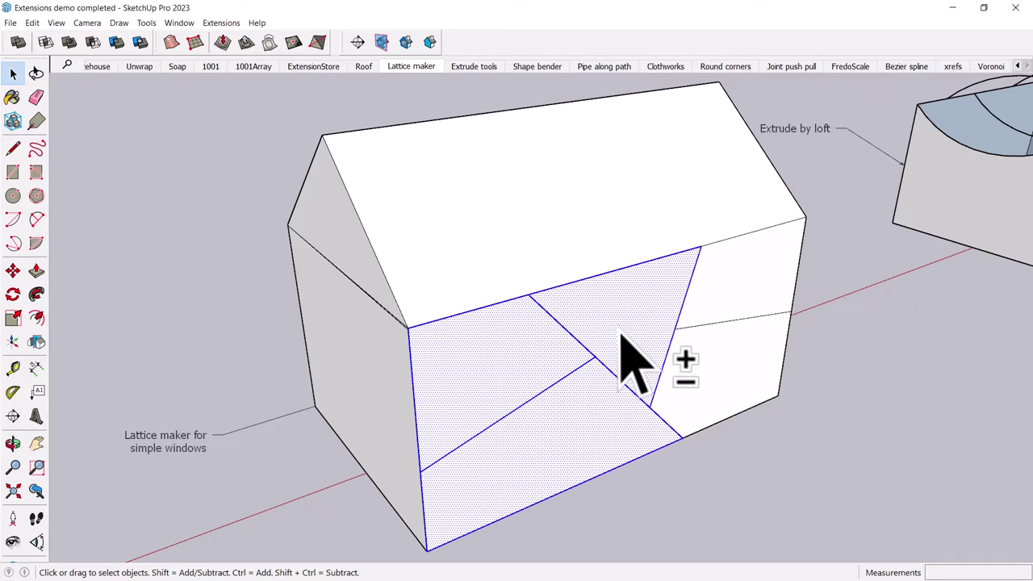
left_click(704, 311, "shift")
left_click(717, 355, "shift")
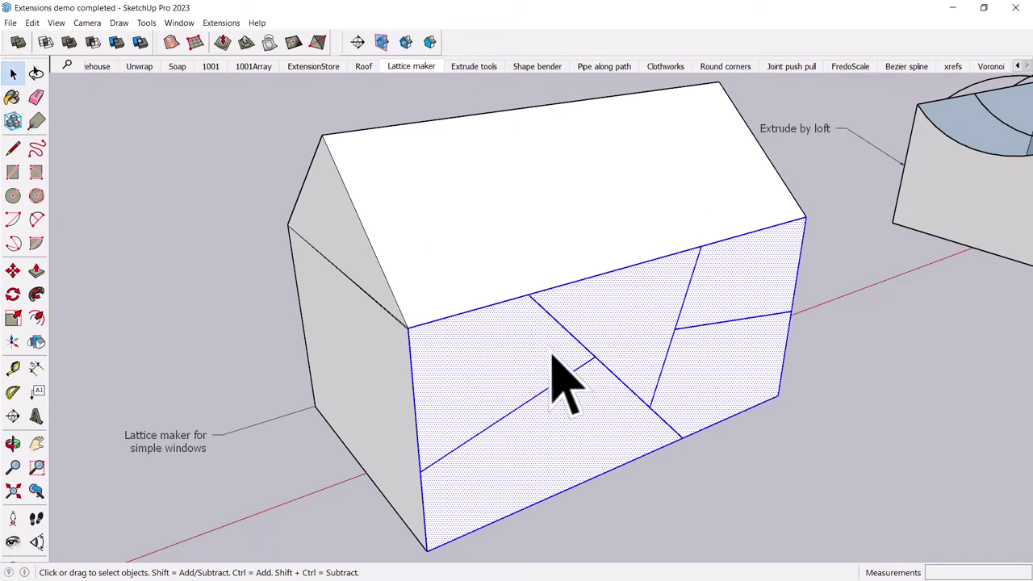
Run Lattice Maker with Glass panes and Black lattice bars, then inspect the result
left_click(208, 24)
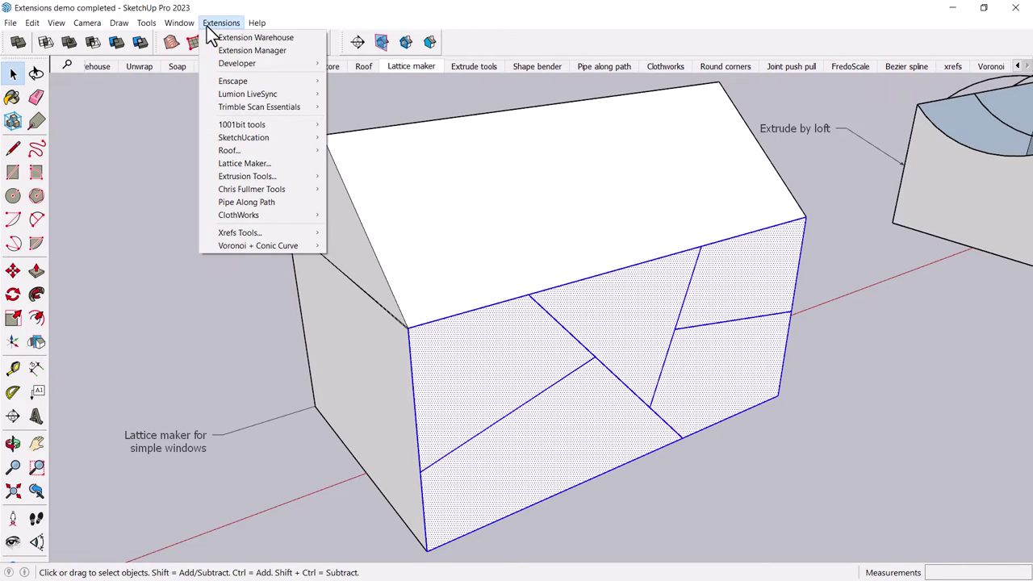
left_click(270, 161)
left_click_drag(475, 211, 154, 132)
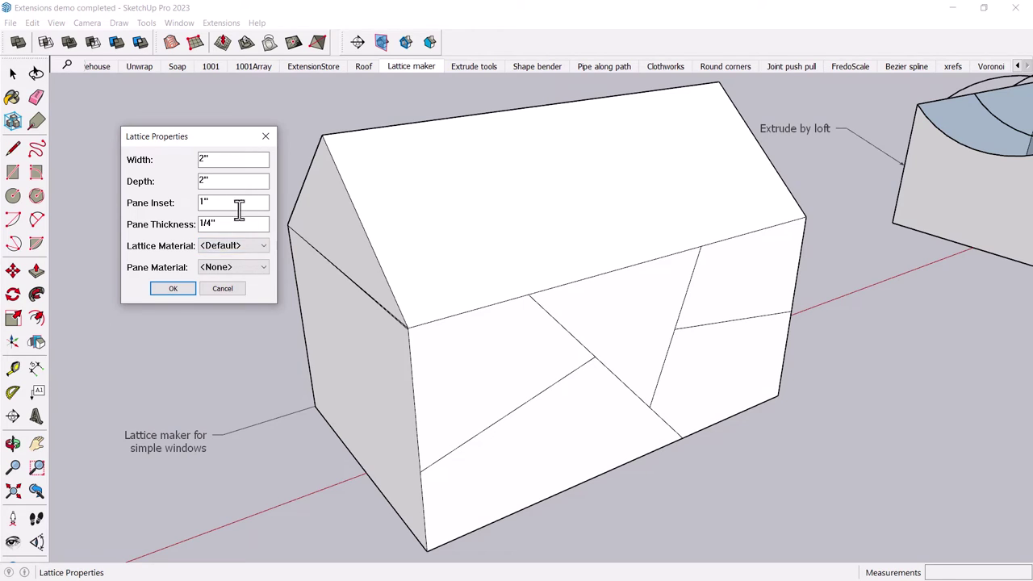
left_click(255, 269)
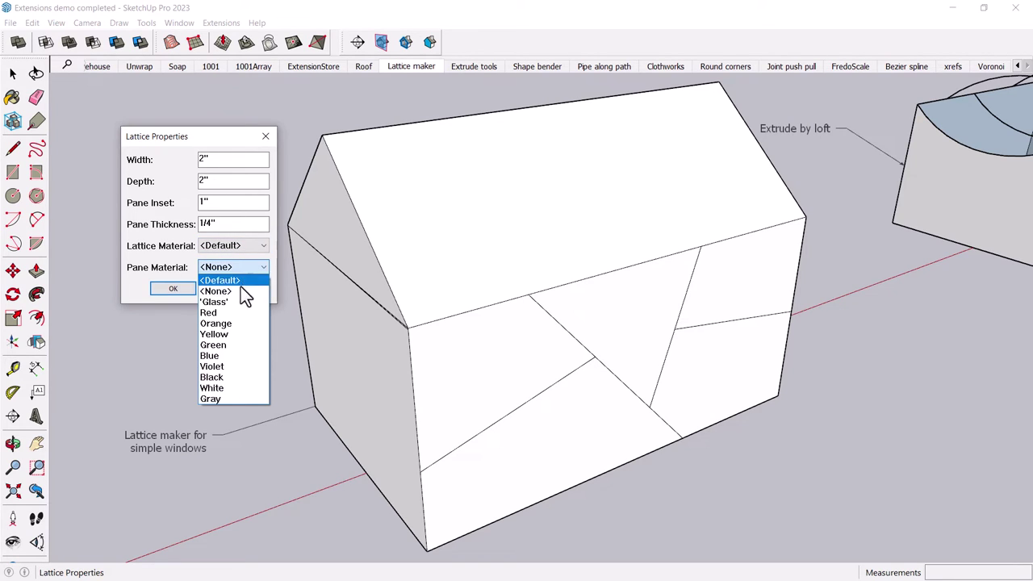
left_click(237, 302)
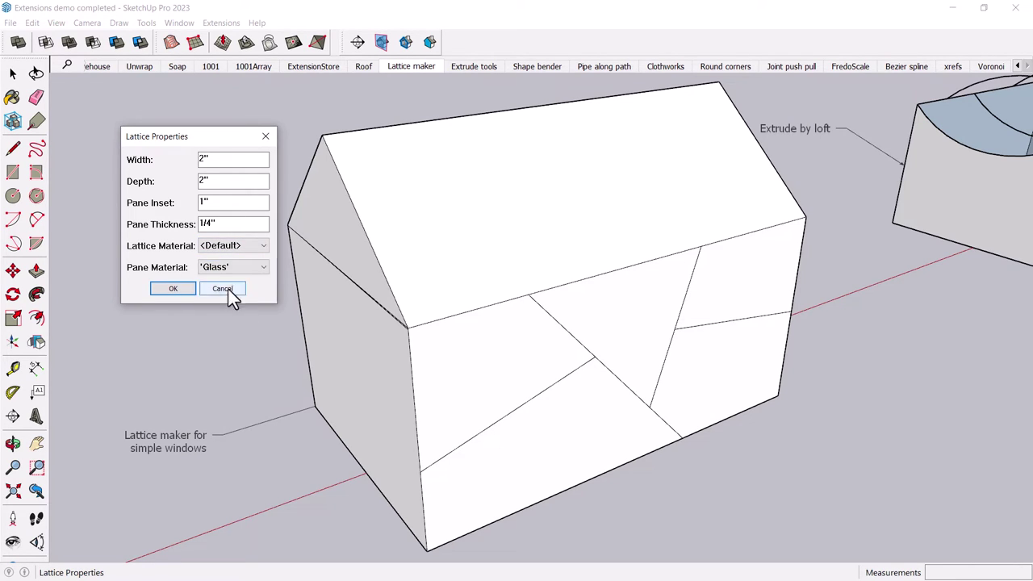
left_click(237, 251)
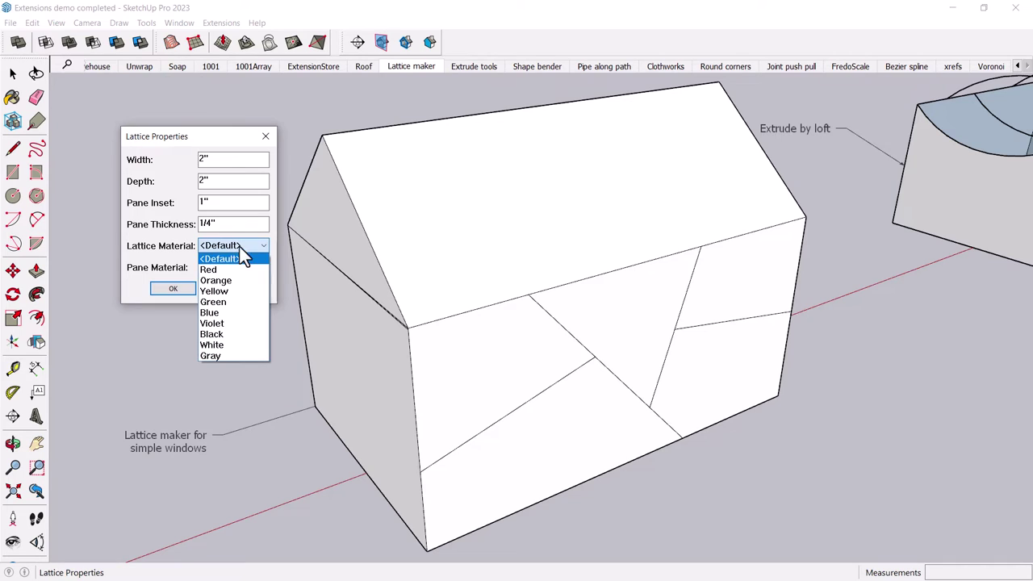
left_click(223, 335)
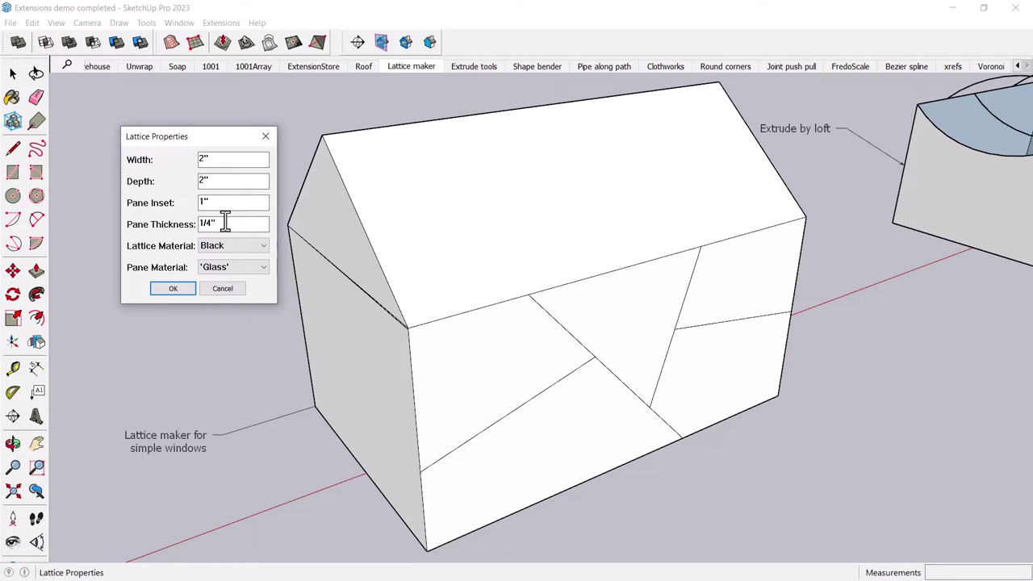
left_click(173, 289)
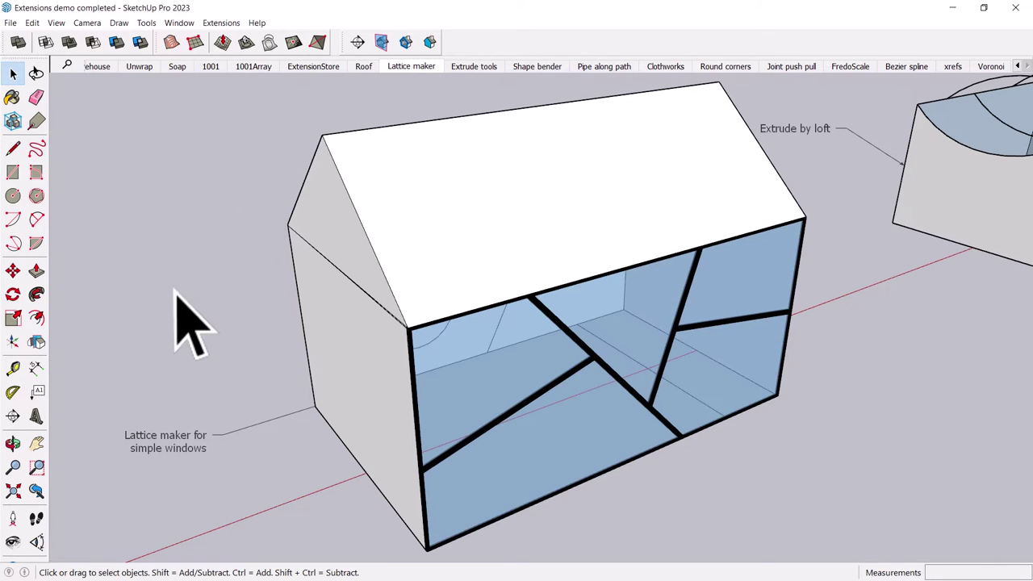
scroll(477, 380, "up", 5)
middle_click_drag(478, 380, 535, 326)
scroll(835, 363, "down", 3)
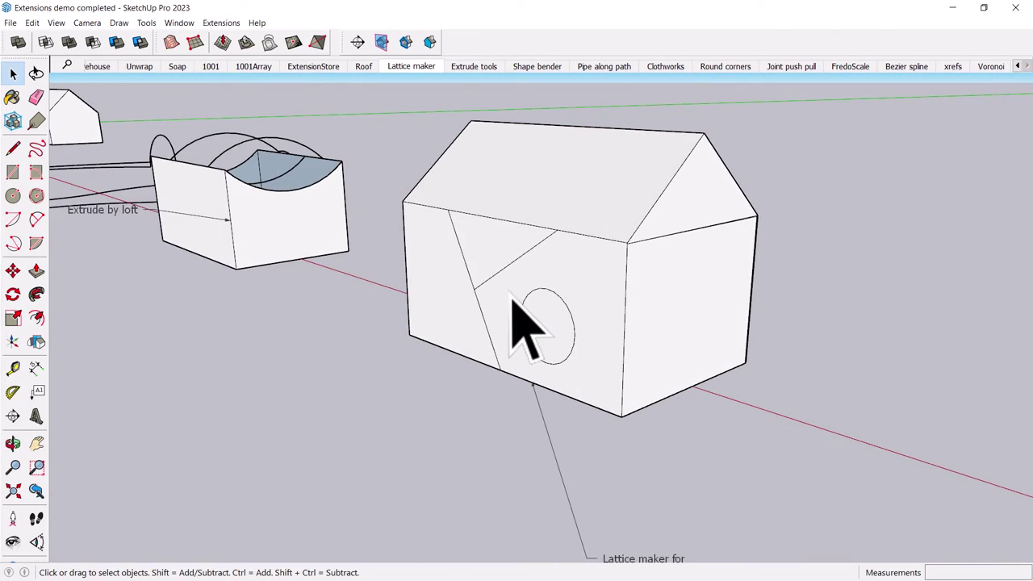
Turn the wall circle into a round Lattice Maker window, then go to the Extrude tools scene
left_click(532, 327)
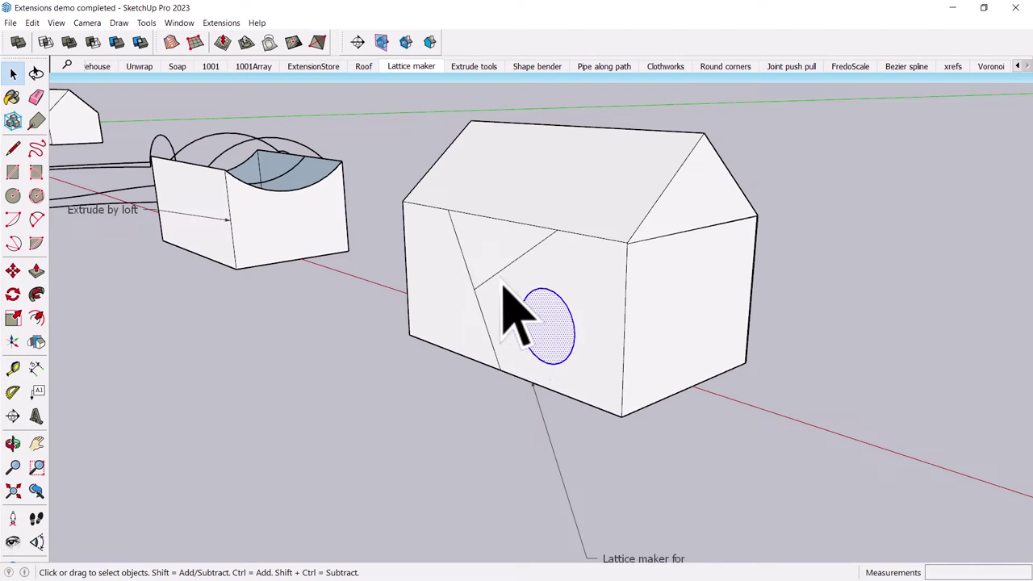
left_click(210, 23)
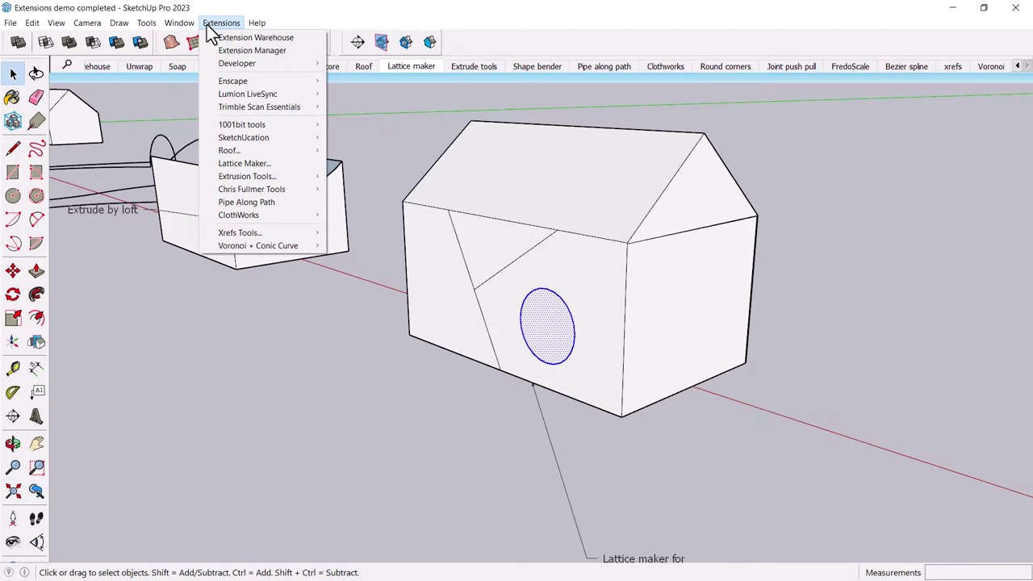
left_click(251, 164)
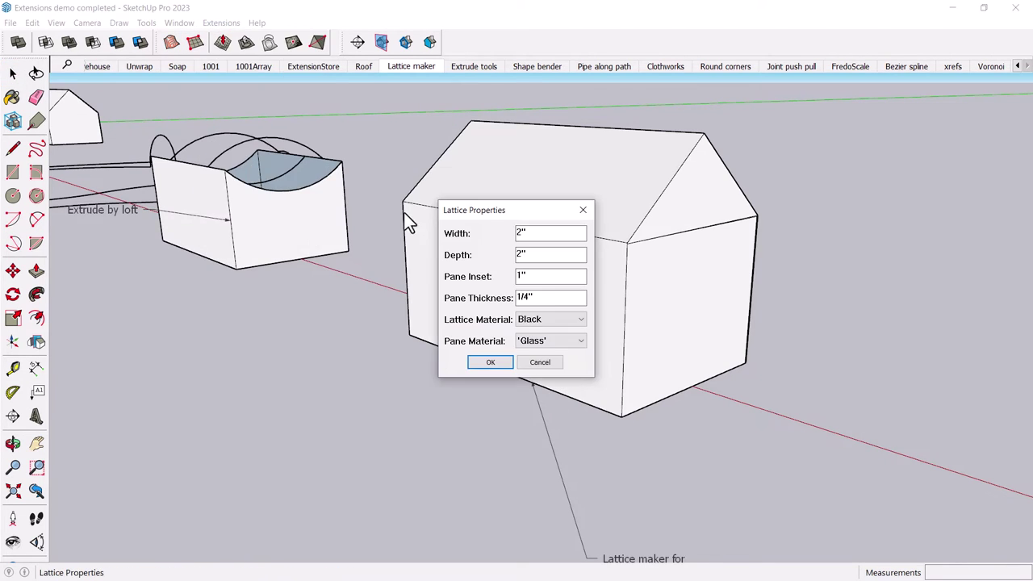
left_click(490, 363)
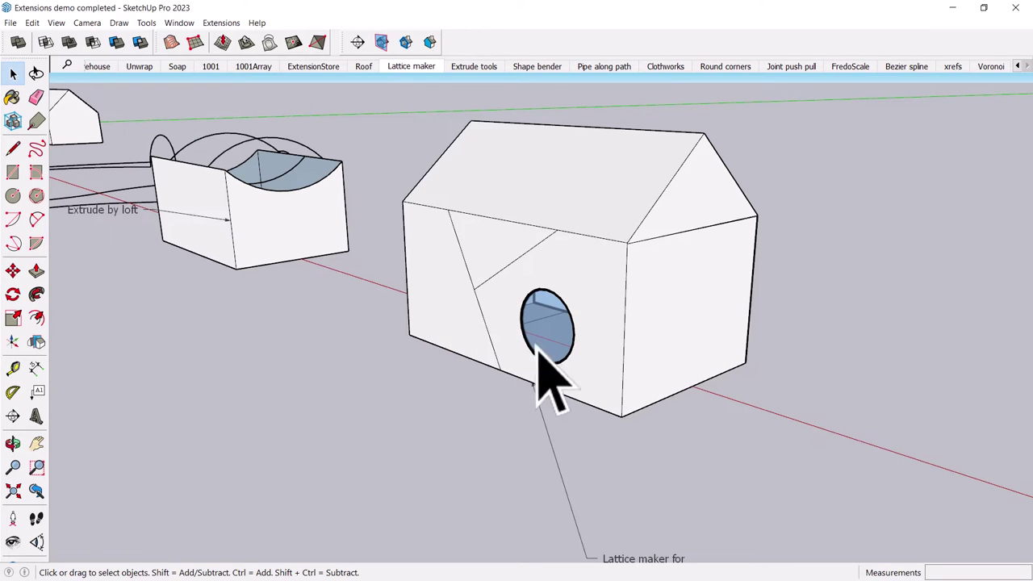
key("Page_Down")
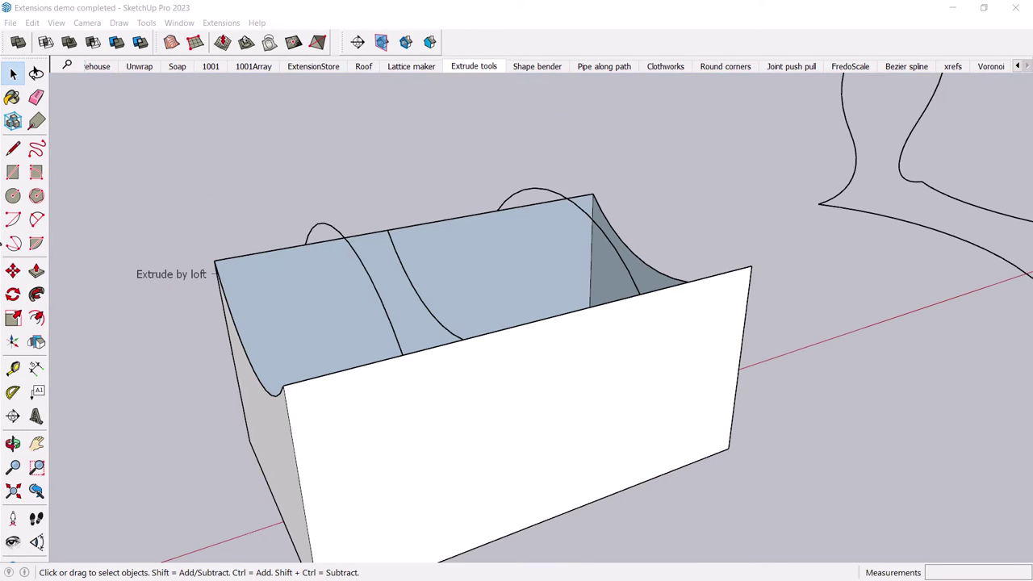
Start Extrude Edges by Loft and pick the remaining curves in order to loft
middle_click_drag(246, 305, 232, 299)
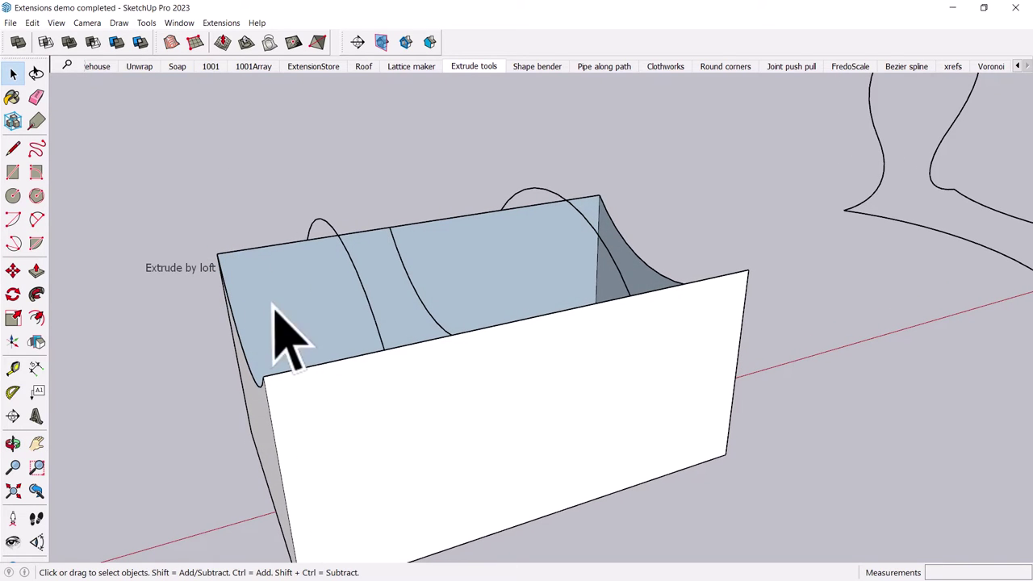
left_click(222, 24)
mouse_move(263, 178)
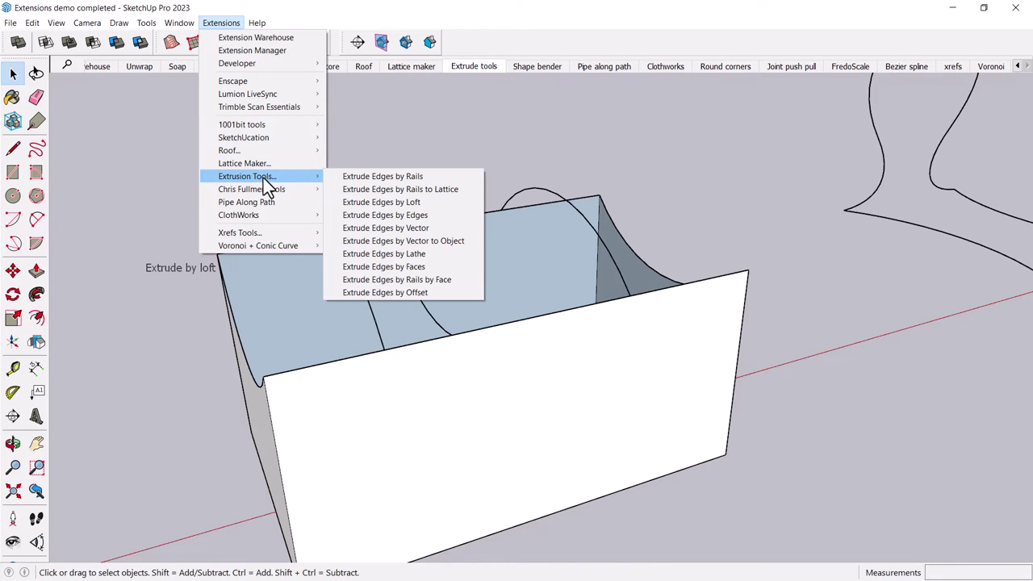
left_click(385, 203)
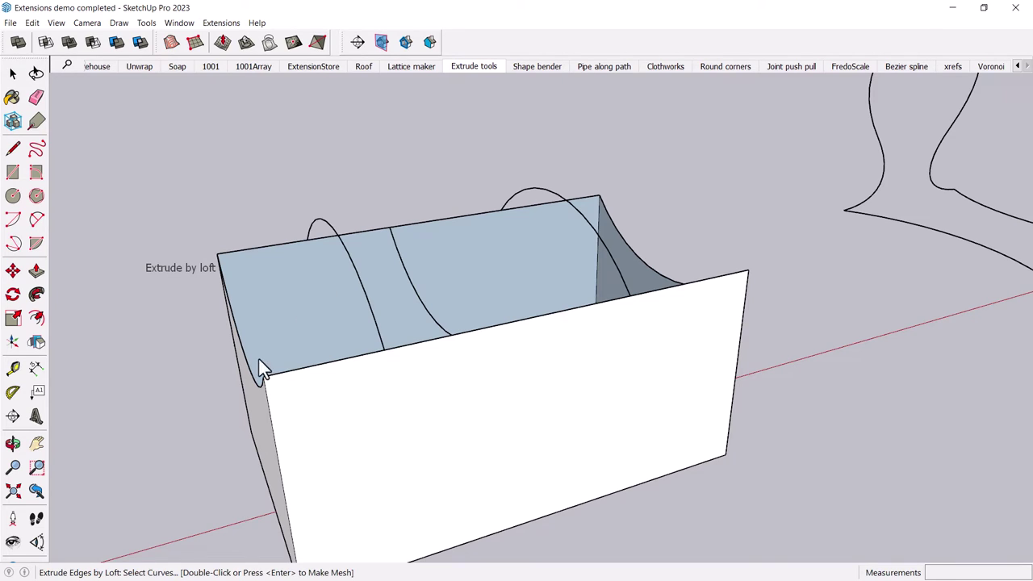
middle_click_drag(252, 353, 272, 353)
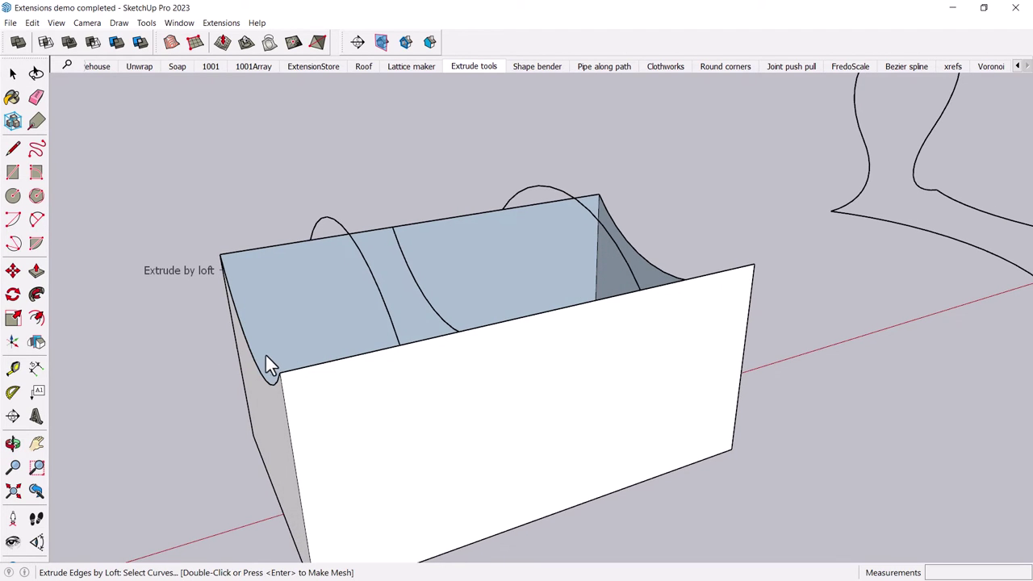
left_click(257, 364)
left_click(424, 289)
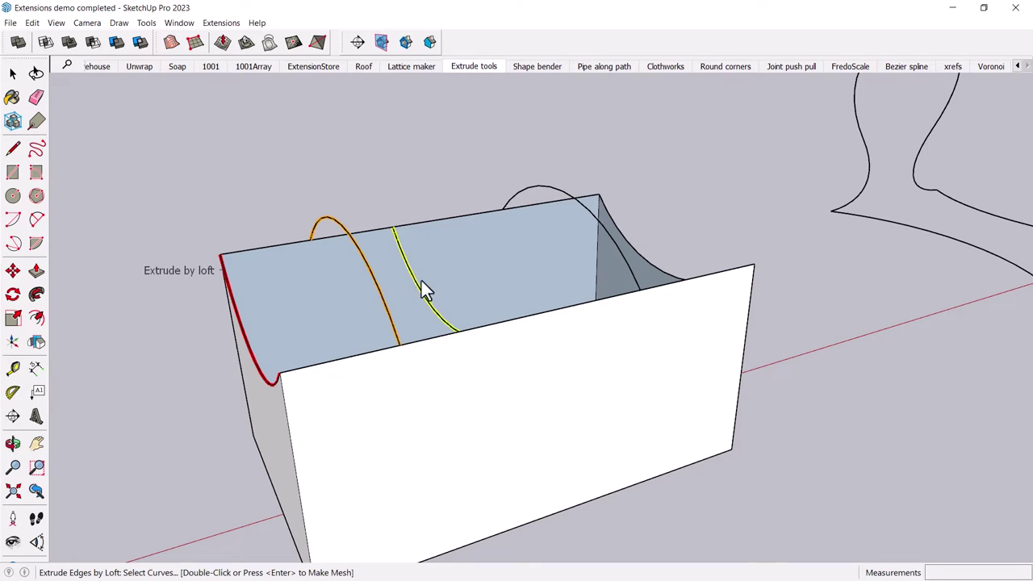
left_click(583, 208)
left_click(630, 246)
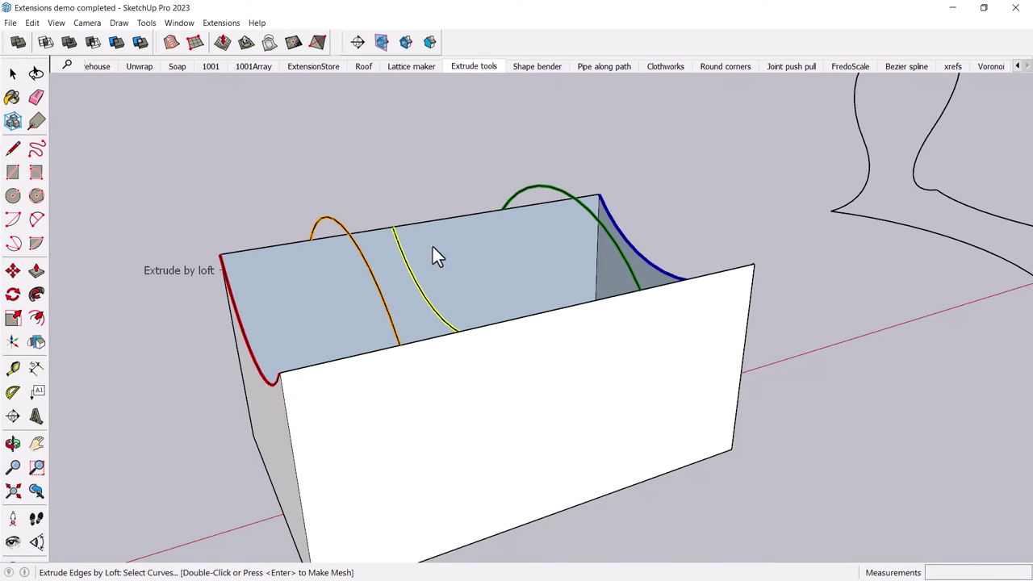
double_click(231, 259)
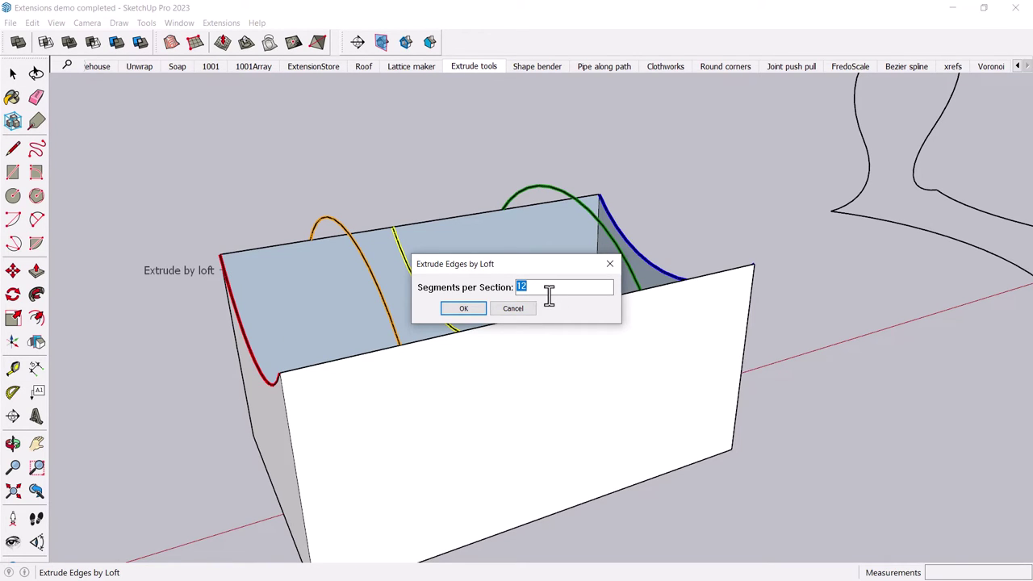
Build the loft with 14 segments, unreversed quad faces, keeping the original curves
type("14")
left_click(478, 308)
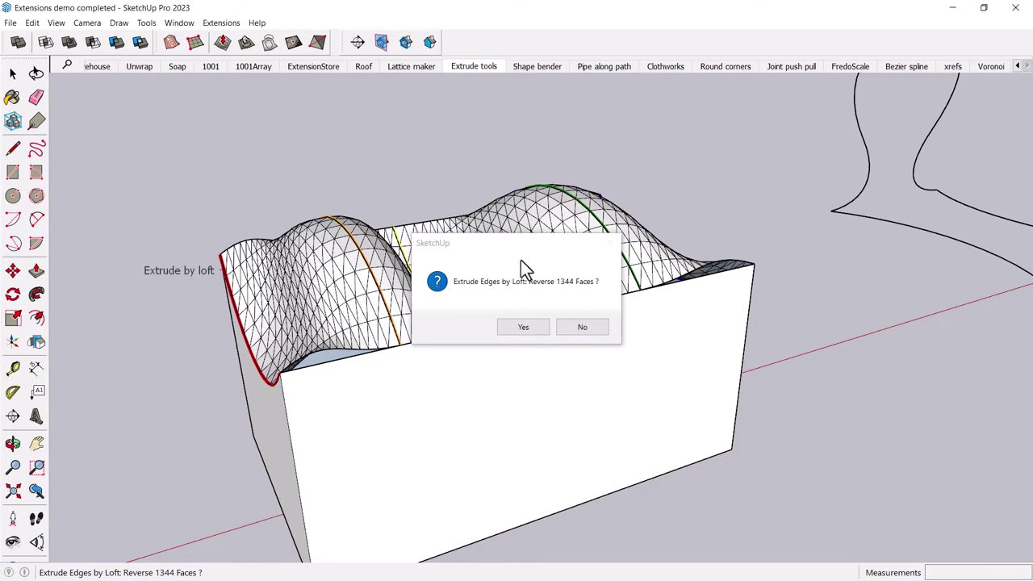
left_click(575, 326)
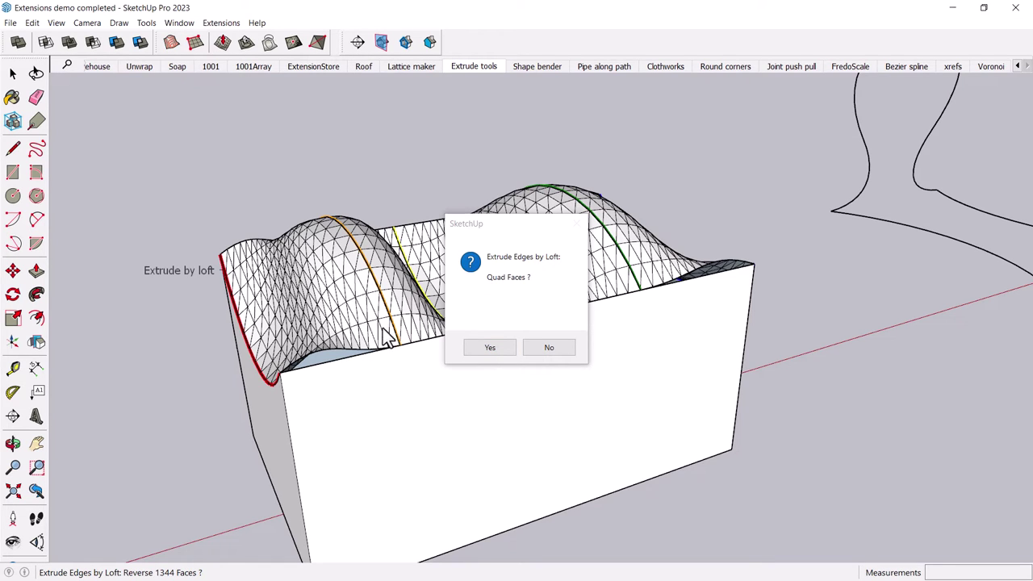
left_click(488, 349)
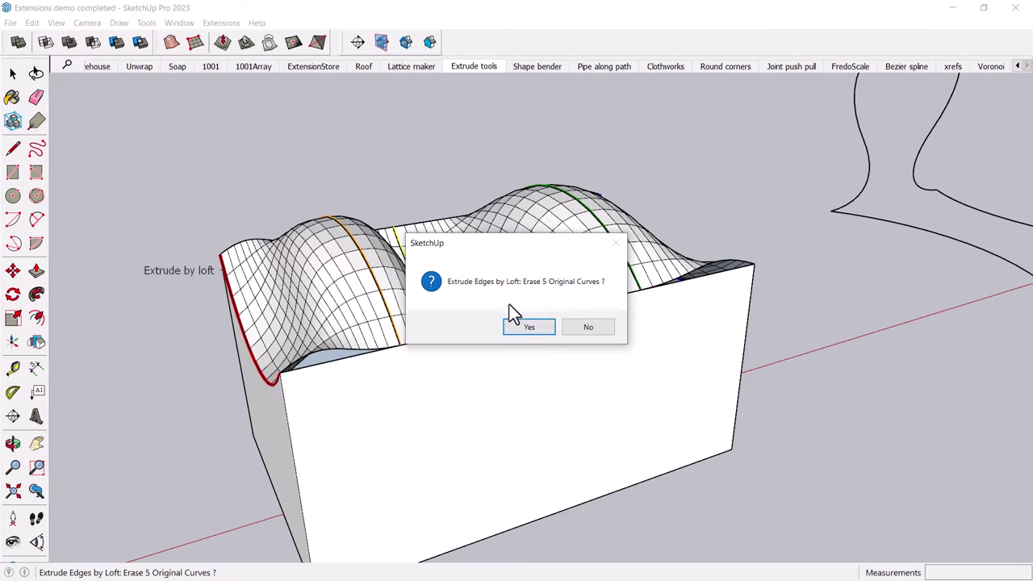
left_click(587, 328)
Orbit around the new loft surface and select its group
middle_click_drag(315, 380, 316, 417)
middle_click_drag(454, 422, 463, 360, "shift")
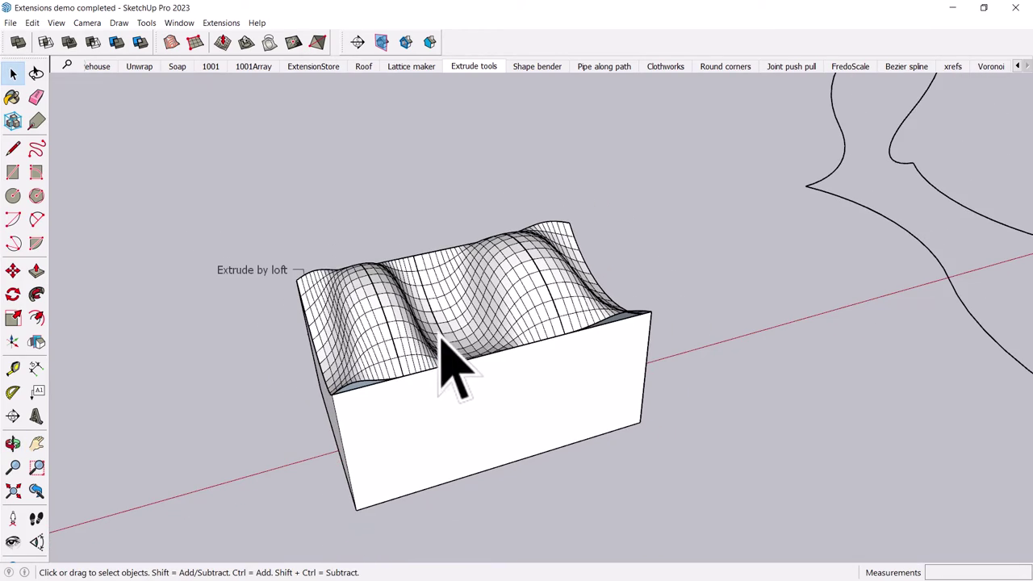
left_click(494, 316)
scroll(512, 315, "up", 5)
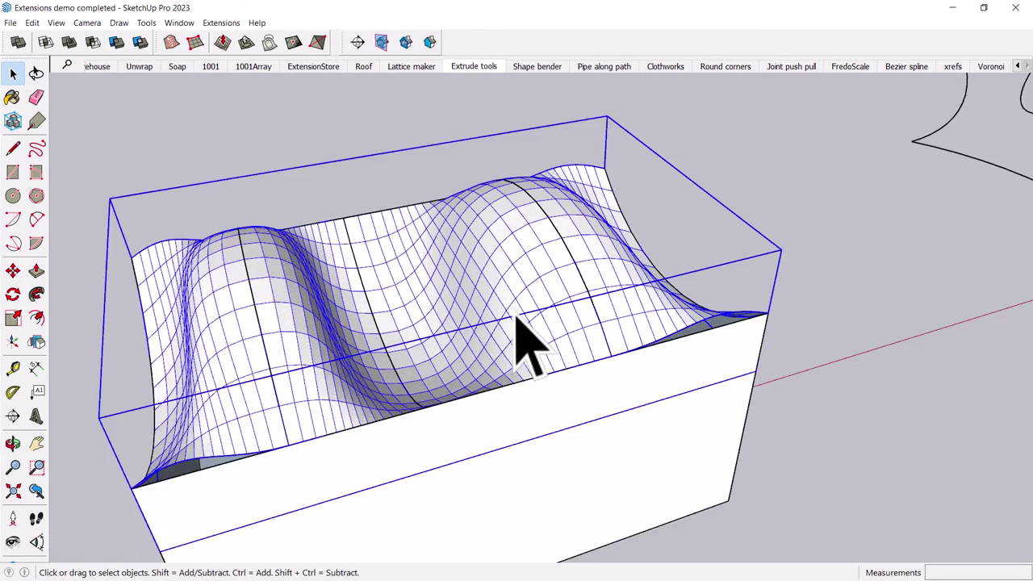
scroll(516, 339, "up", 2)
scroll(507, 316, "down", 3)
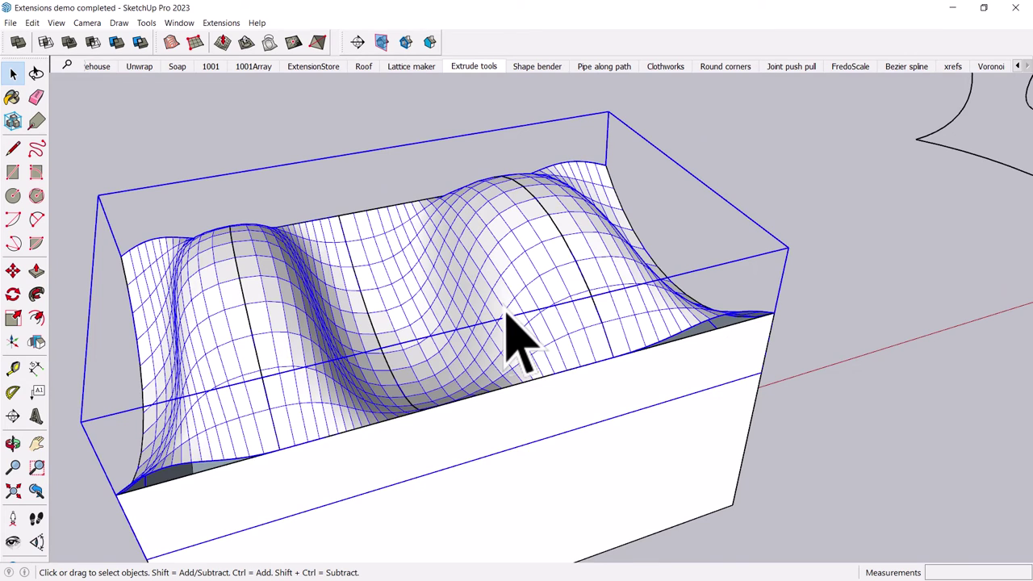
scroll(493, 320, "up", 1)
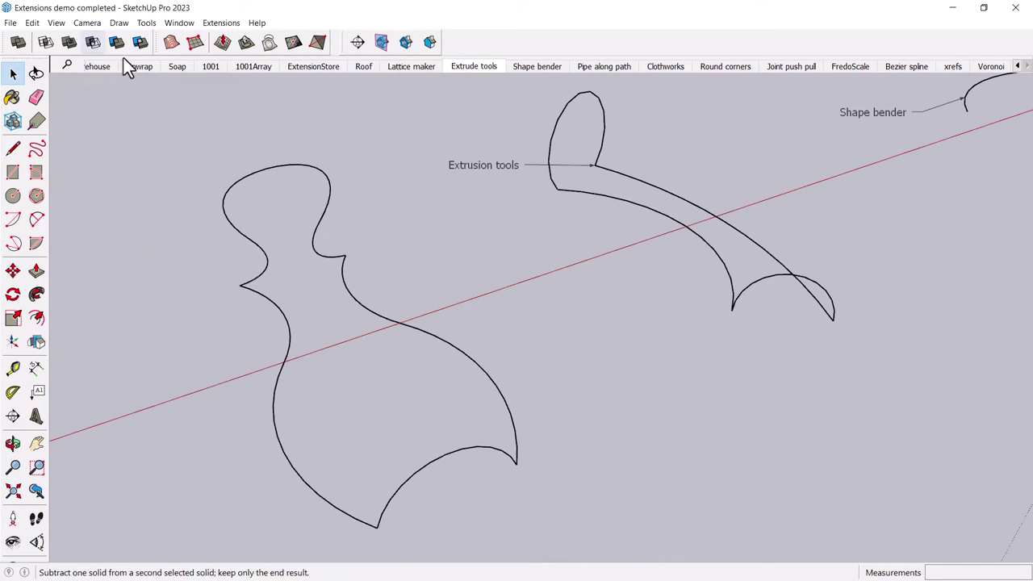
Start Extrude Edges by Rails and pick the lower arc, two side rails and top melding profile
left_click(218, 24)
mouse_move(281, 179)
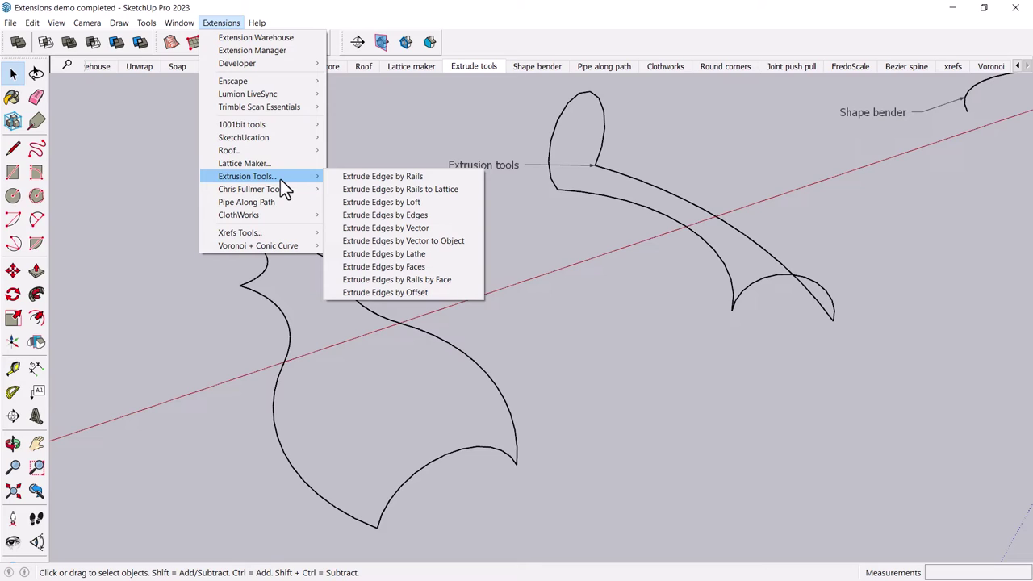
left_click(393, 179)
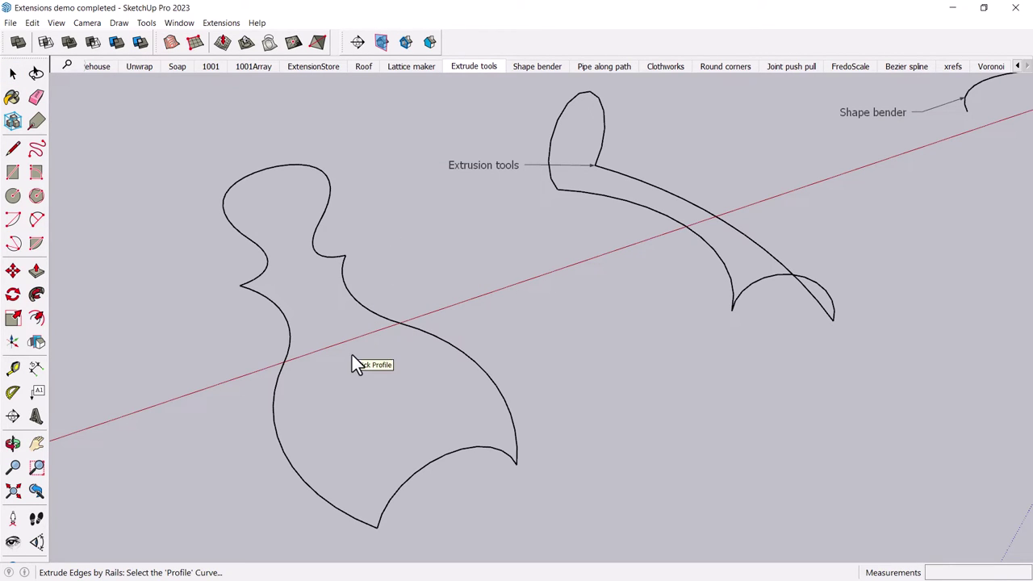
left_click(424, 468)
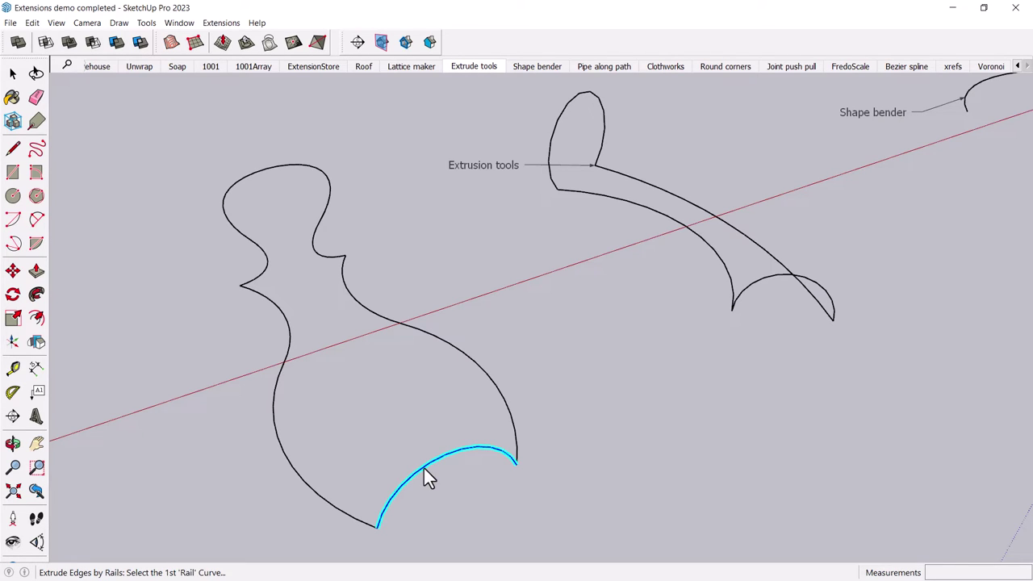
left_click(276, 431)
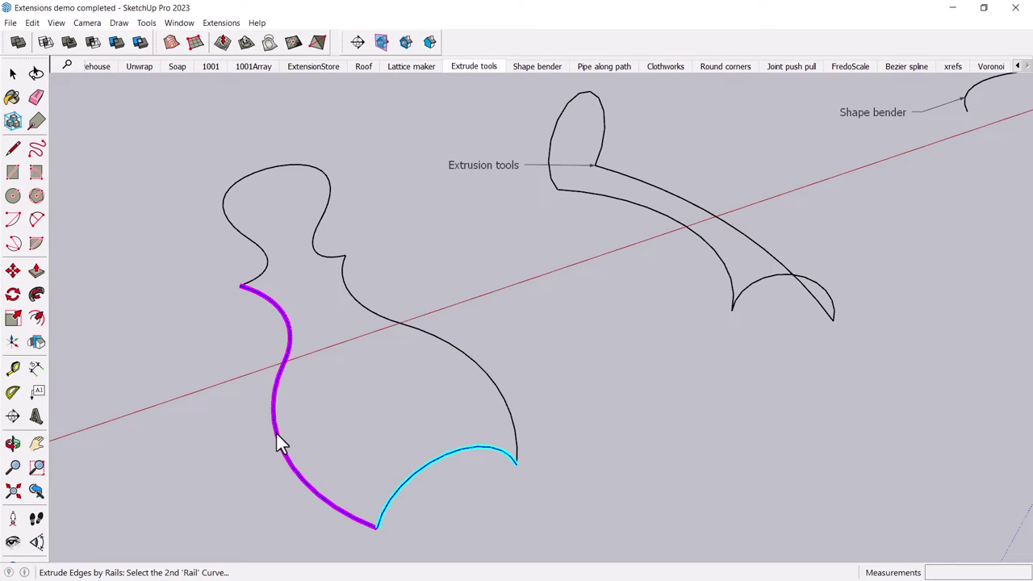
left_click(412, 327)
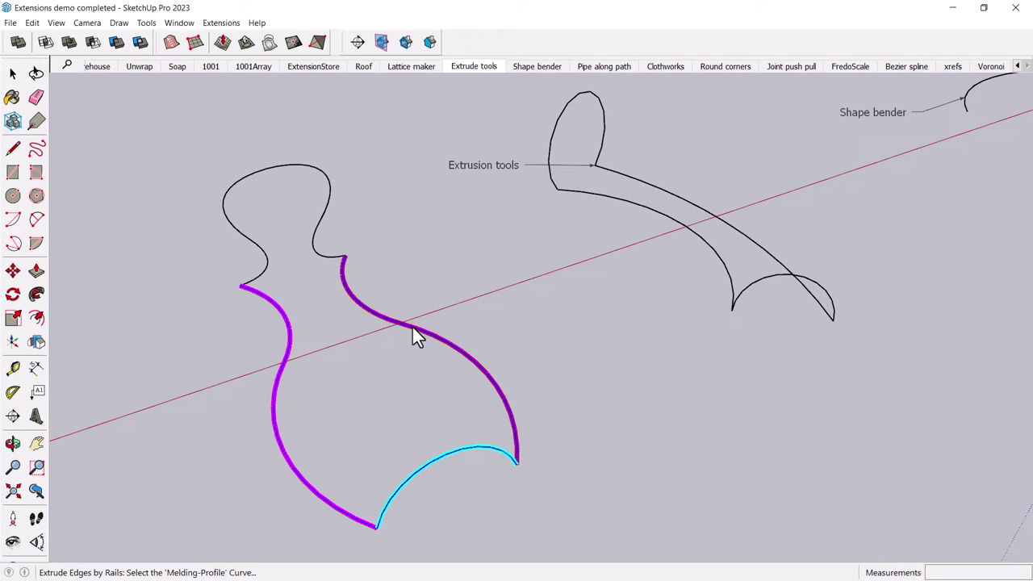
left_click(315, 249)
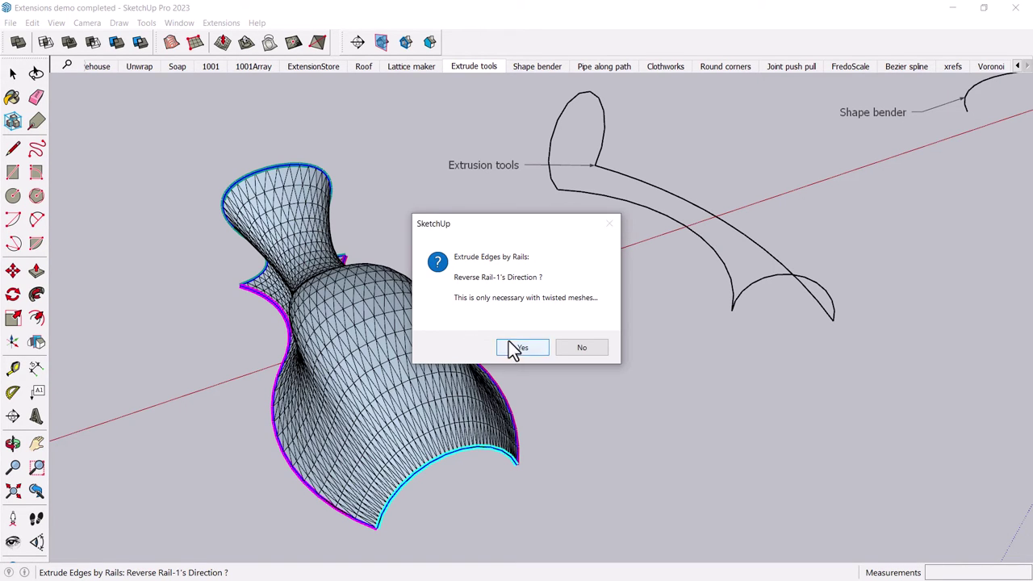
Keep rail direction, reverse faces, convert to quads and keep the original curves
left_click(574, 348)
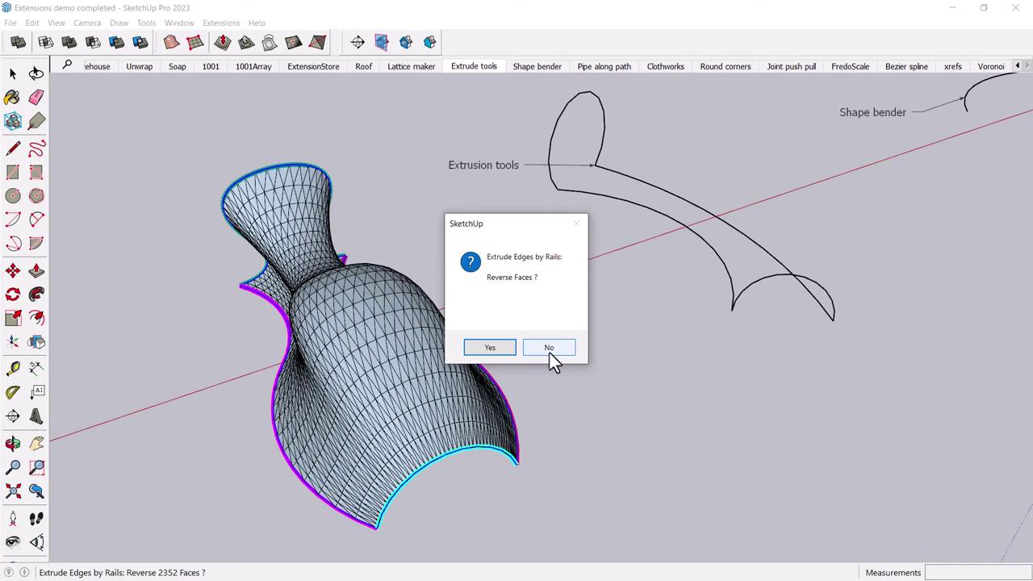
left_click(493, 348)
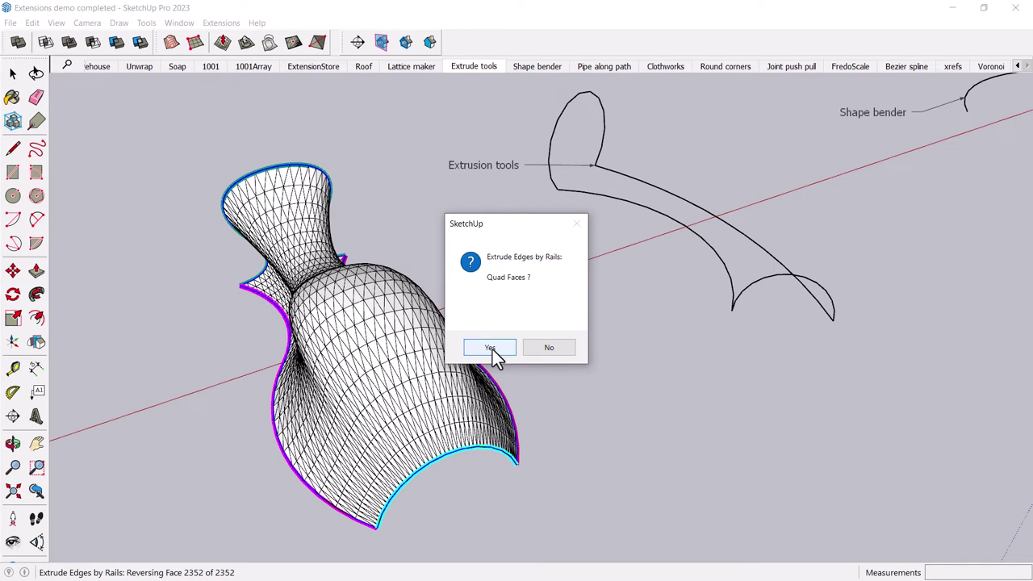
left_click(490, 348)
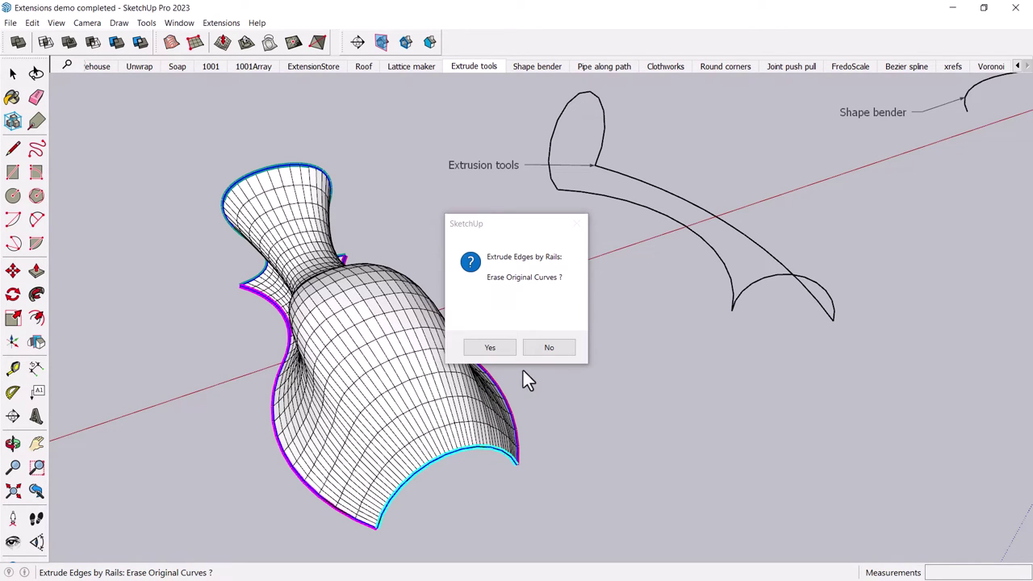
left_click(549, 348)
mouse_move(484, 414)
middle_mouse_down()
mouse_move(392, 415)
mouse_move(602, 353)
mouse_move(335, 380)
mouse_move(259, 367)
mouse_move(485, 415)
mouse_move(449, 443)
middle_mouse_up()
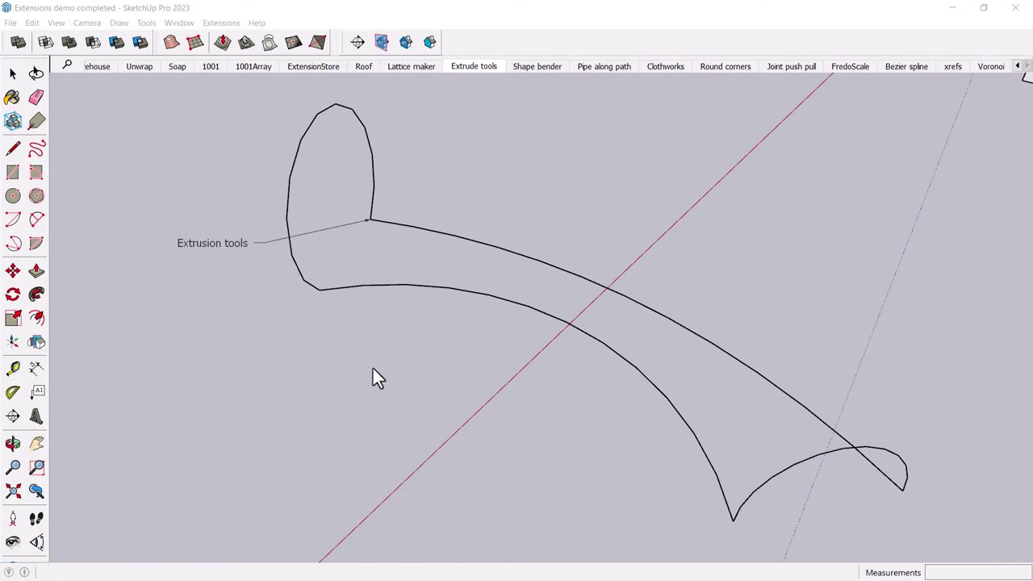
Make a first Rails to Lattice attempt, selecting the lower curve then clearing the selection
left_click(221, 23)
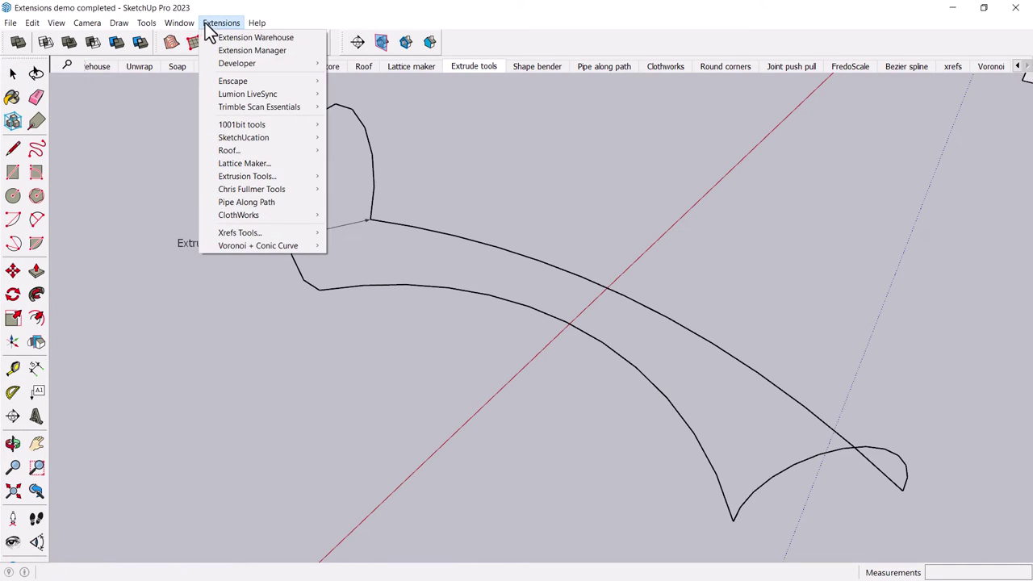
mouse_move(250, 176)
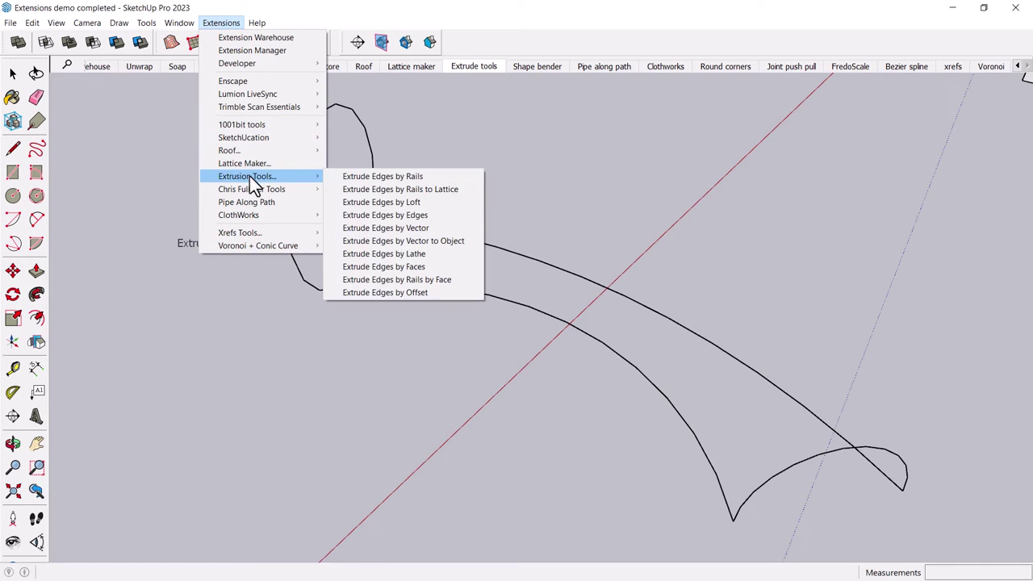
left_click(371, 189)
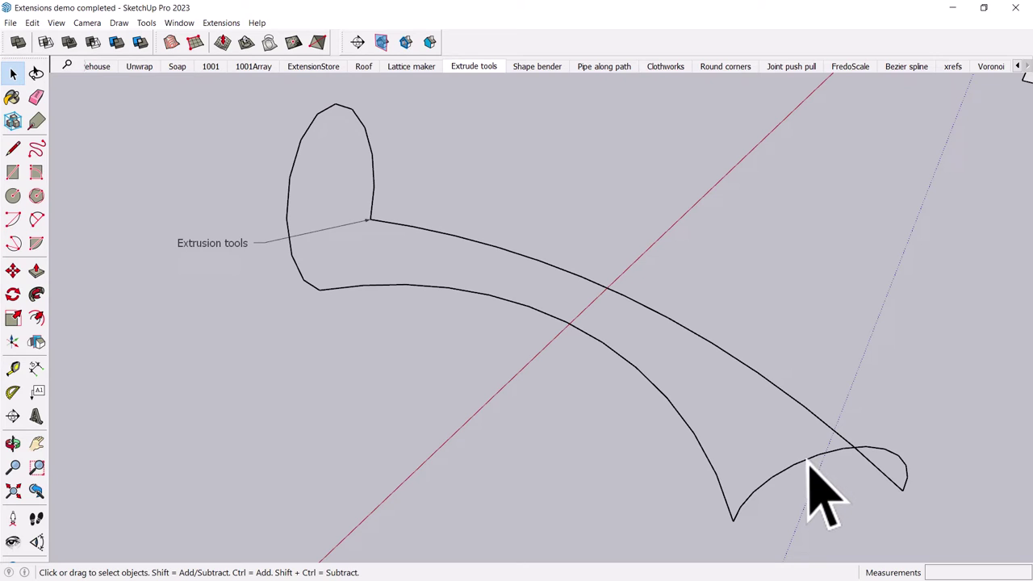
left_click(694, 435)
left_click(565, 236)
Restart Rails to Lattice, picking the hook profile, lower and upper rails, and oval melding profile
left_click(211, 24)
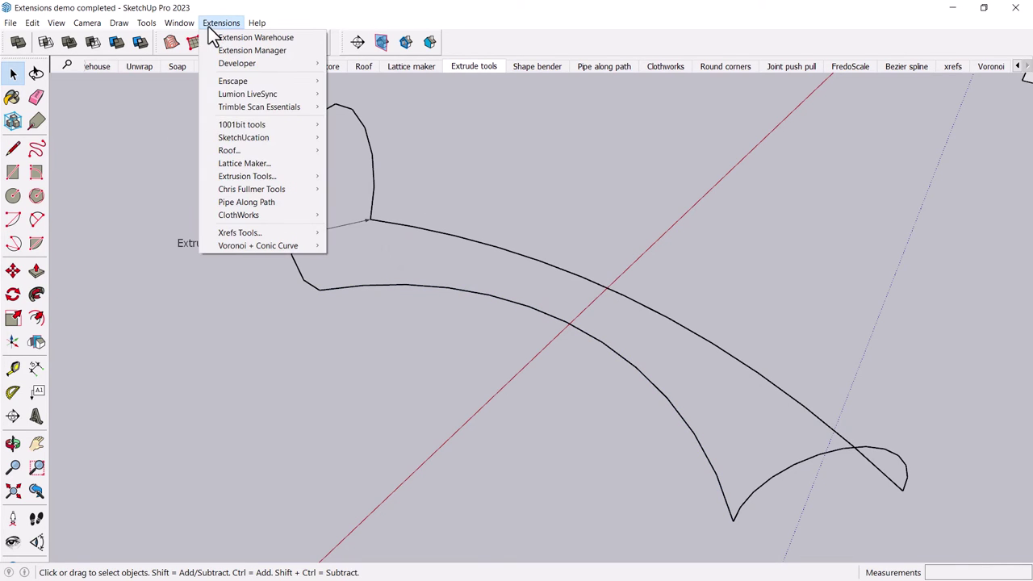
mouse_move(262, 178)
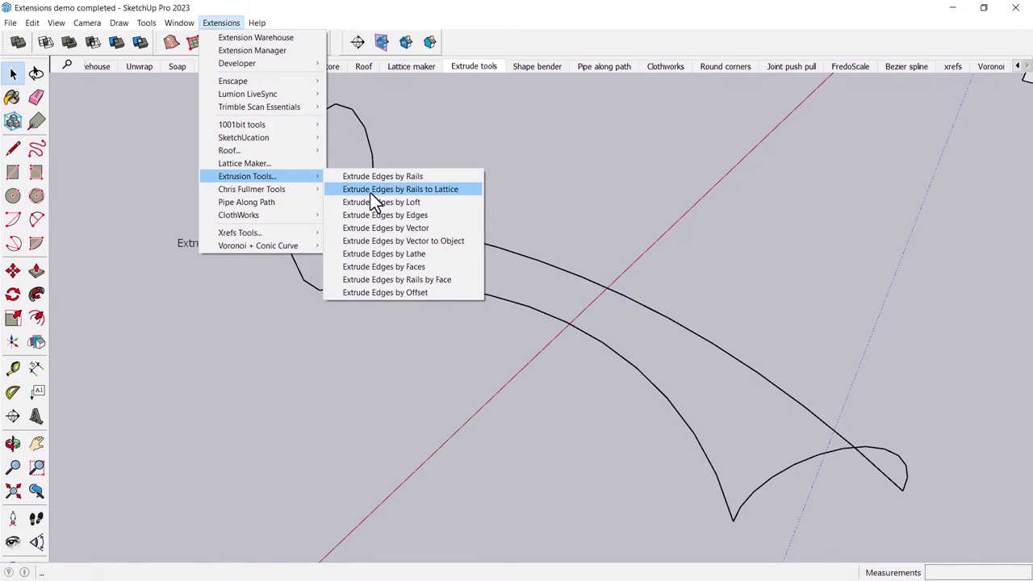
left_click(373, 190)
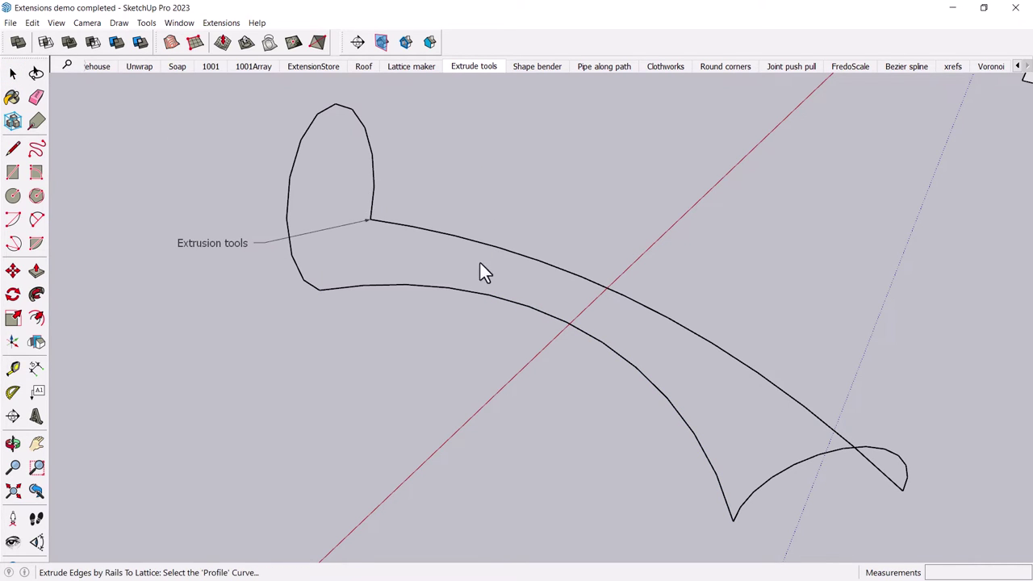
left_click(798, 474)
left_click(712, 474)
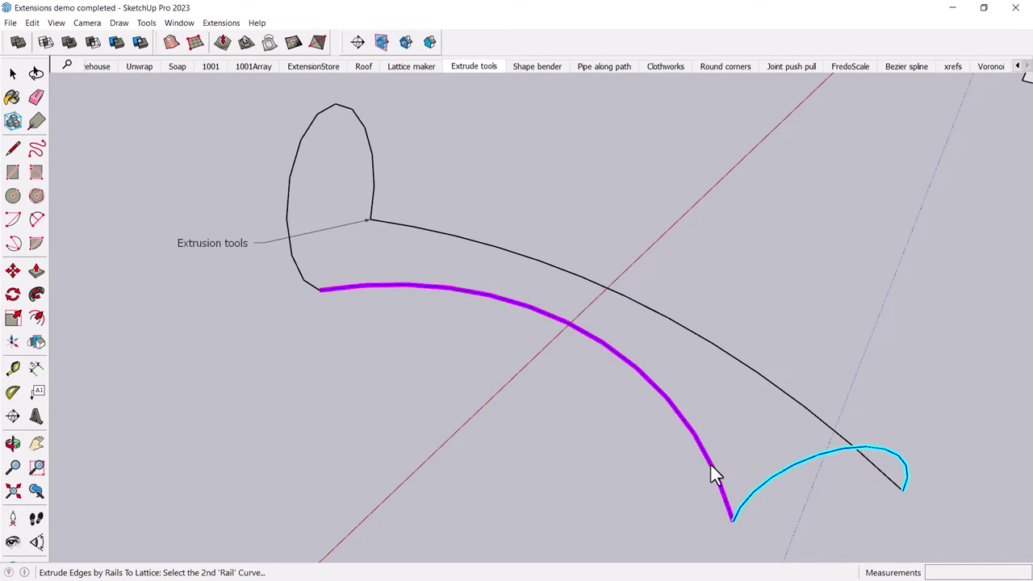
left_click(763, 388)
left_click(309, 123)
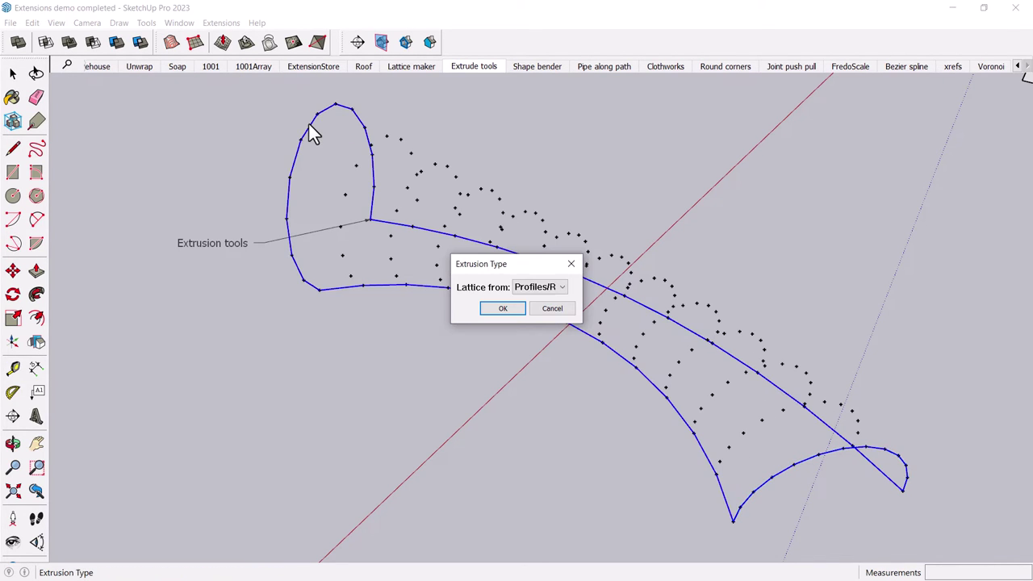
Choose a 3D lattice type and agree to reverse the lattice faces
left_click(522, 308)
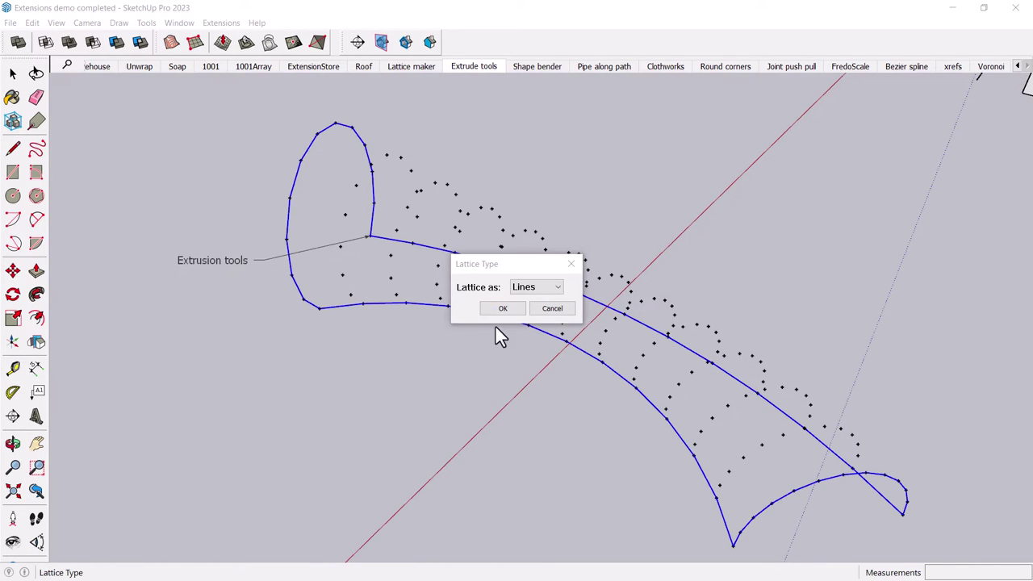
left_click(543, 293)
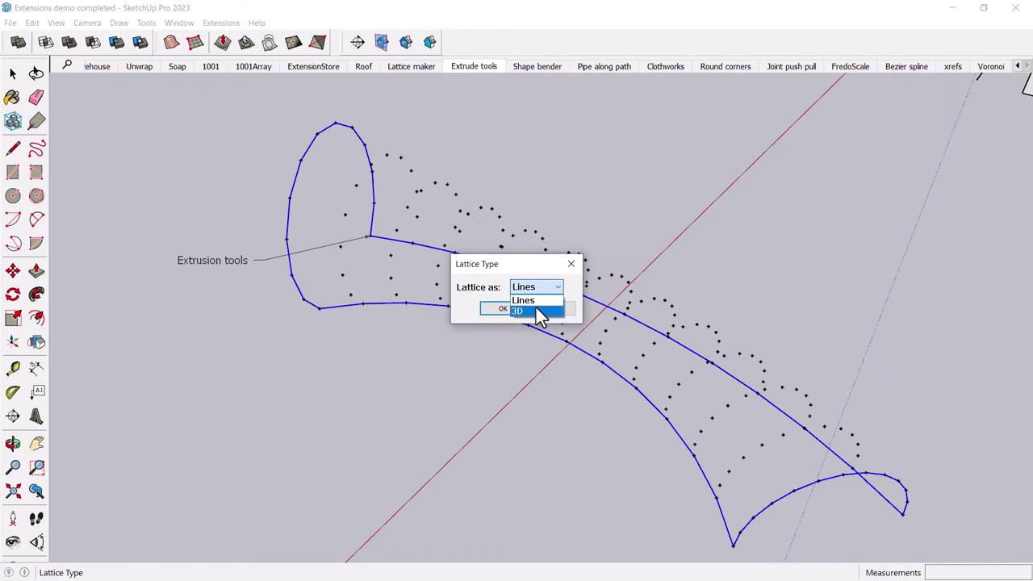
left_click(537, 312)
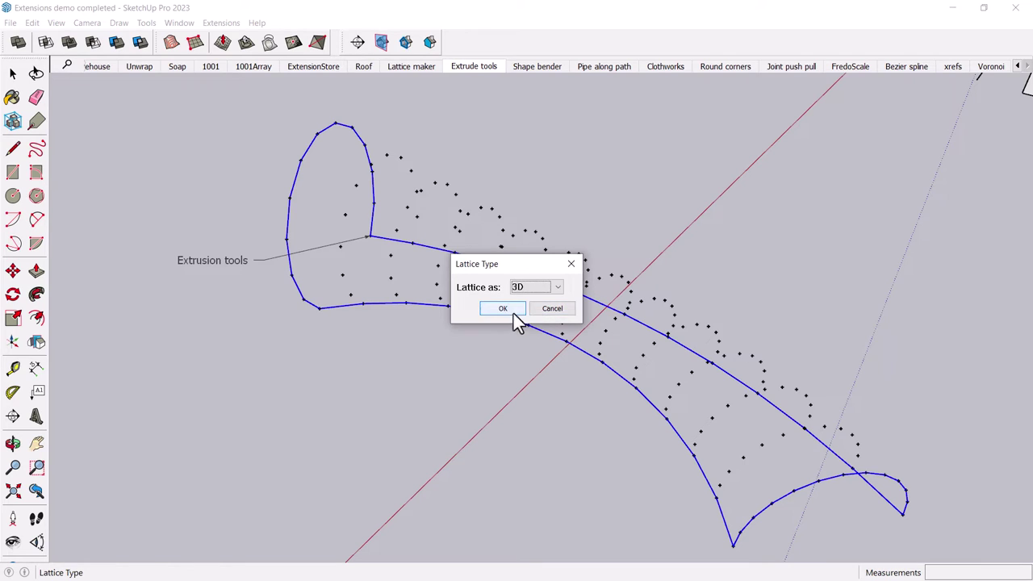
left_click(504, 309)
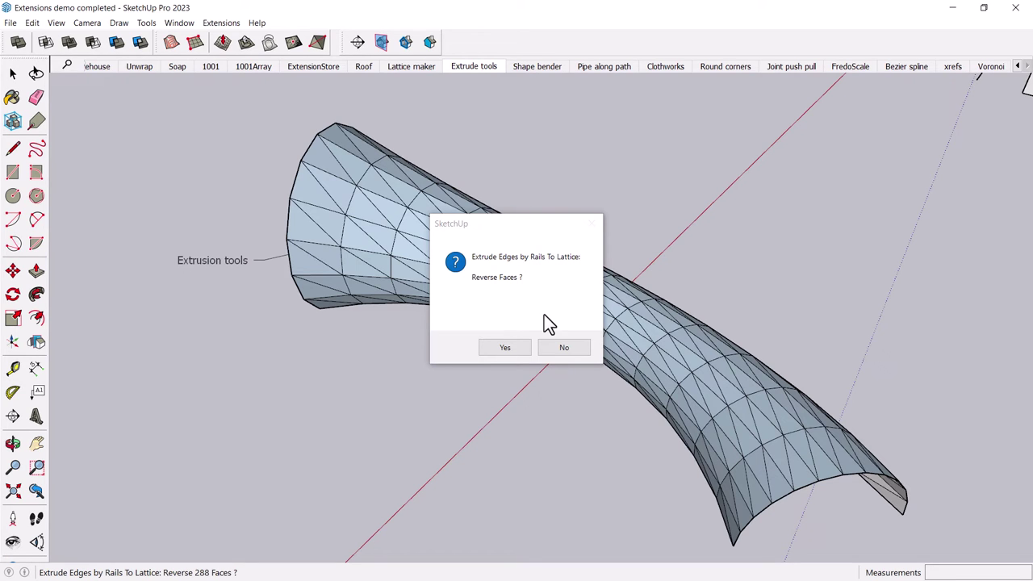
left_click(500, 350)
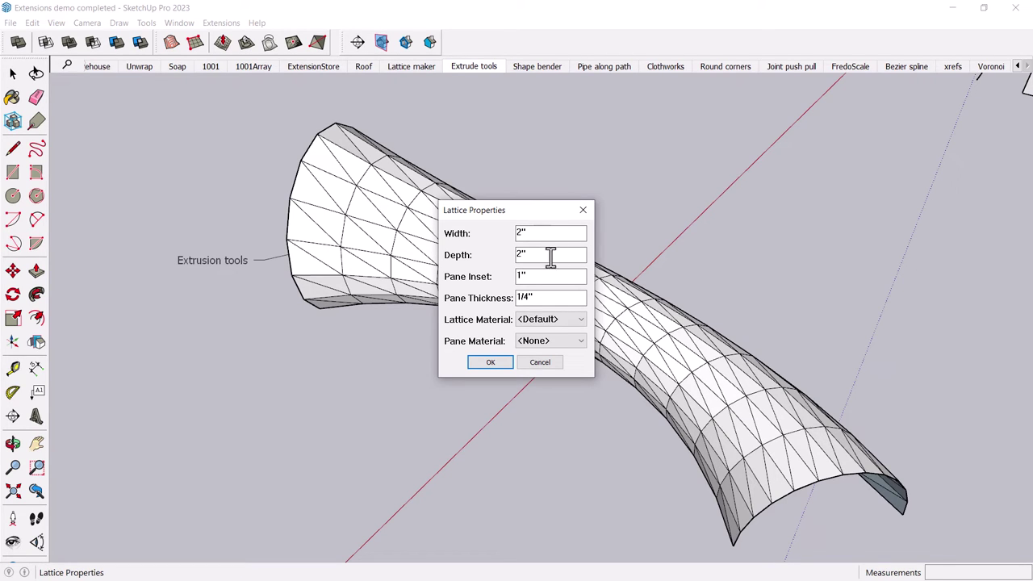
Give the lattice a Black frame and Glass panes and apply the properties
left_click(562, 320)
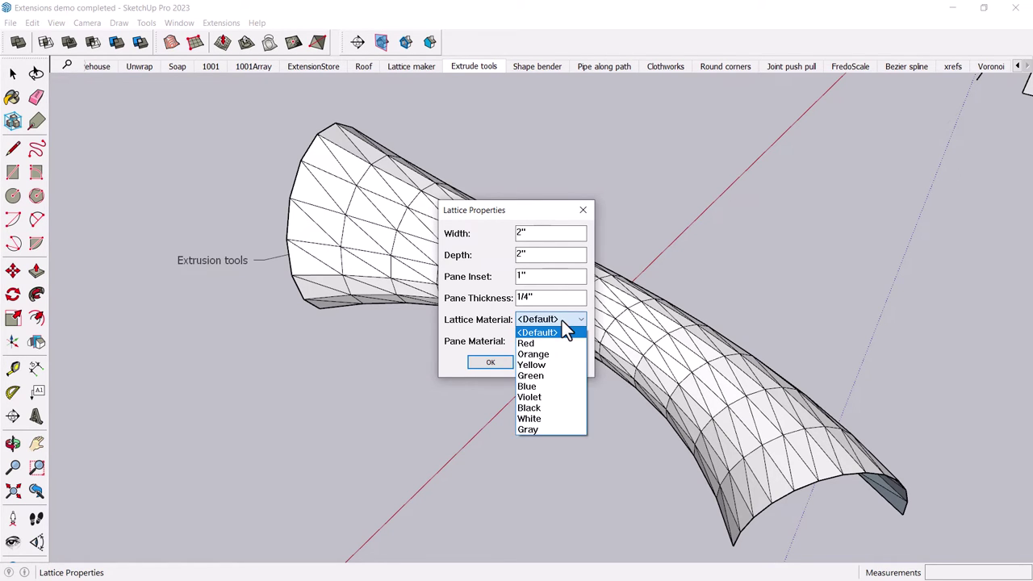
left_click(549, 410)
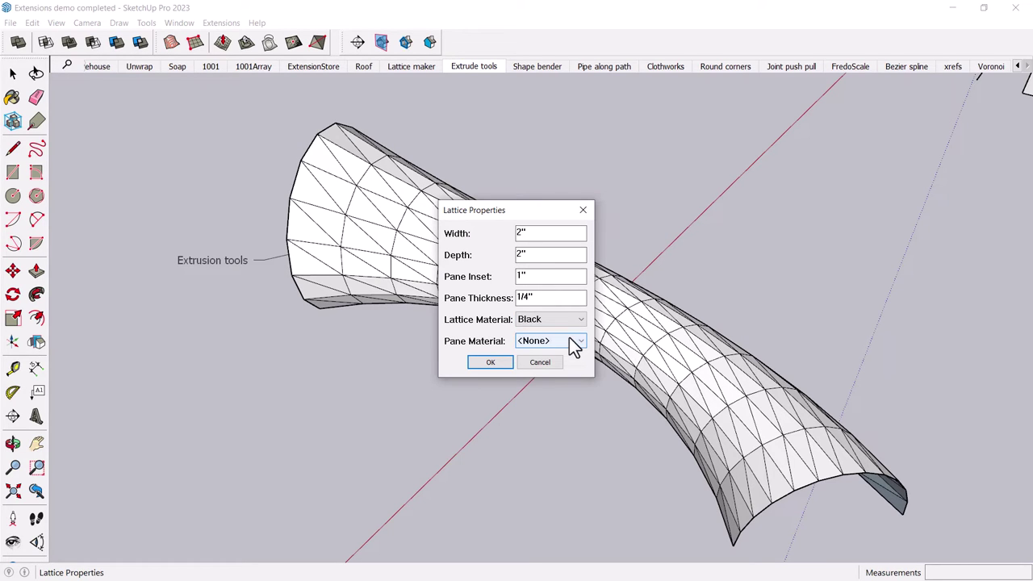
left_click(575, 345)
left_click(565, 376)
left_click(489, 368)
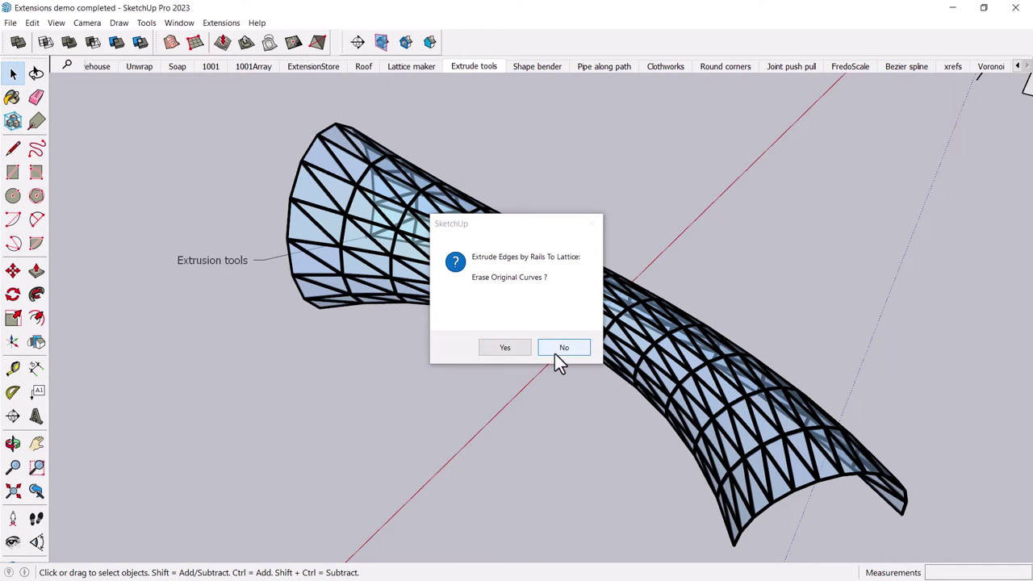
Keep the original rail curves, inspect the finished lattice, and move to the Shape bender scene
left_click(563, 347)
mouse_move(490, 403)
middle_mouse_down()
mouse_move(480, 368)
mouse_move(431, 335)
middle_mouse_up()
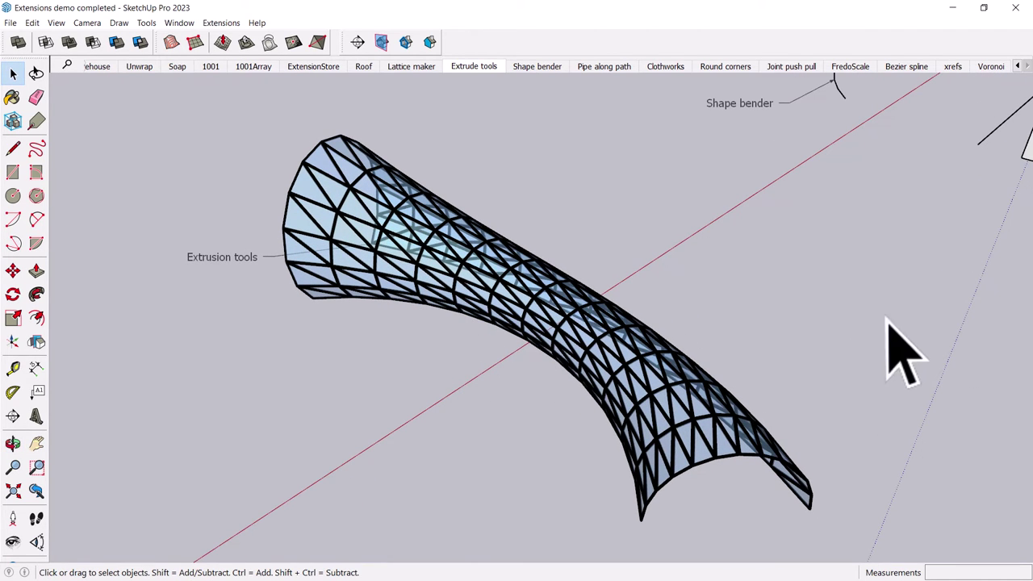
middle_click_drag(664, 342, 496, 171)
key("Page_Down")
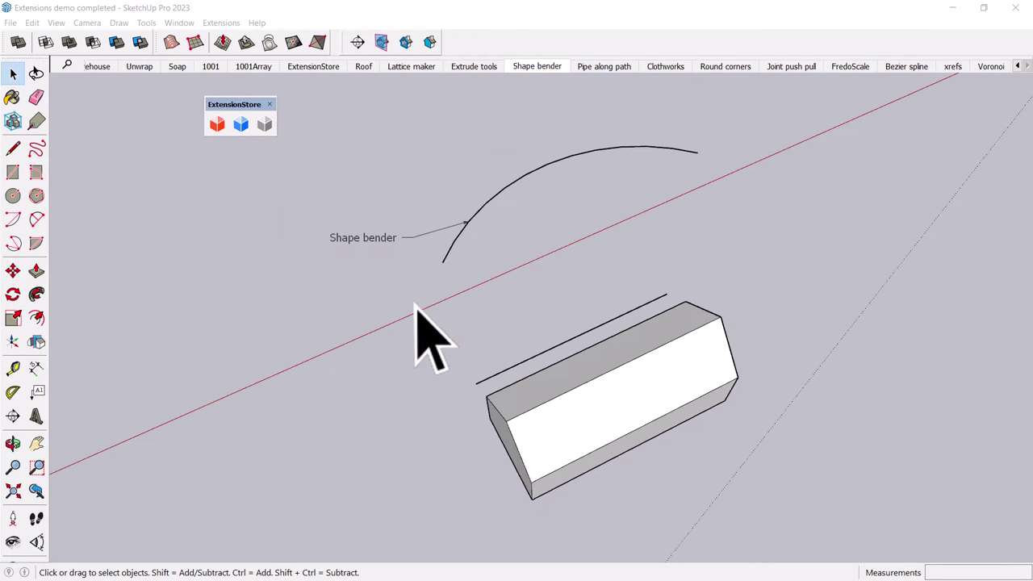
Frame the box and try Shape Bender, dismissing the warning that a group must be selected
scroll(520, 314, "up", 2)
middle_click_drag(521, 314, 436, 281, "shift")
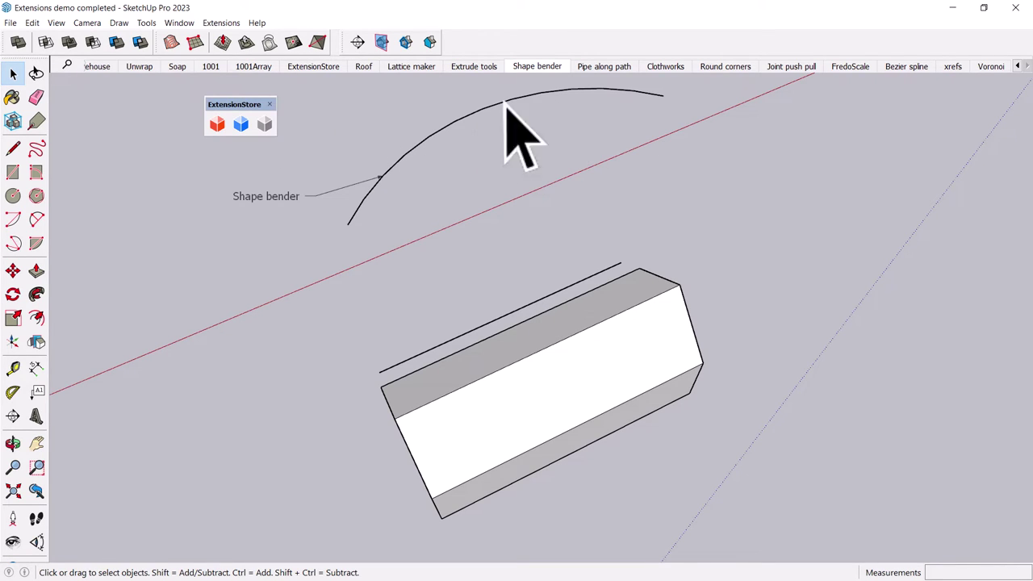
left_click(220, 24)
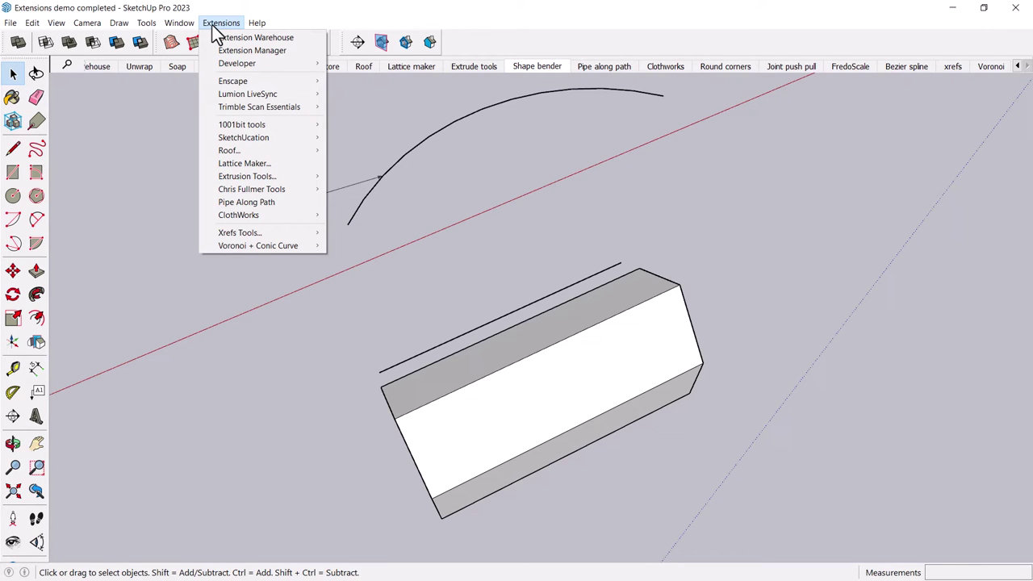
left_click(213, 24)
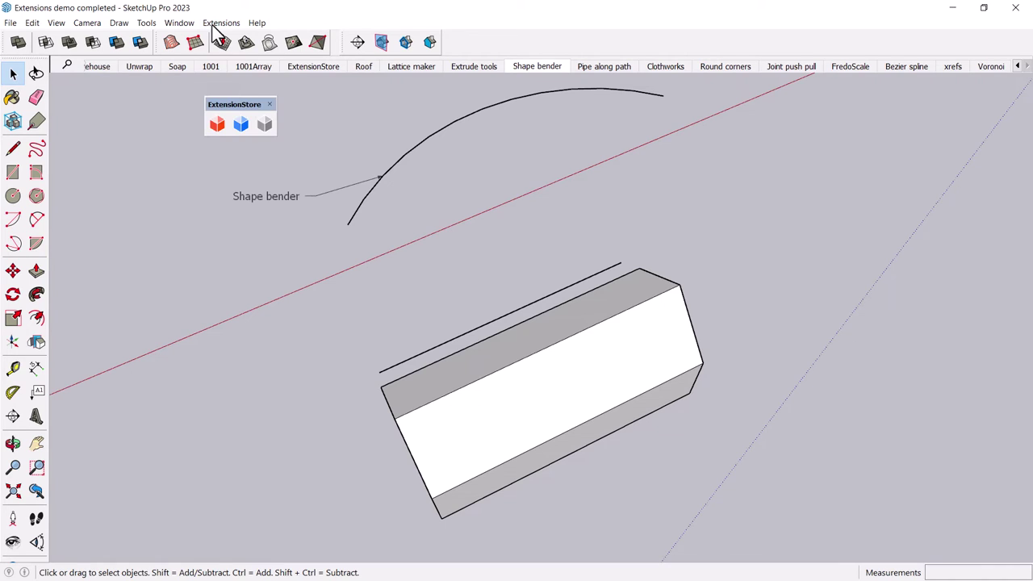
left_click(214, 24)
mouse_move(288, 24)
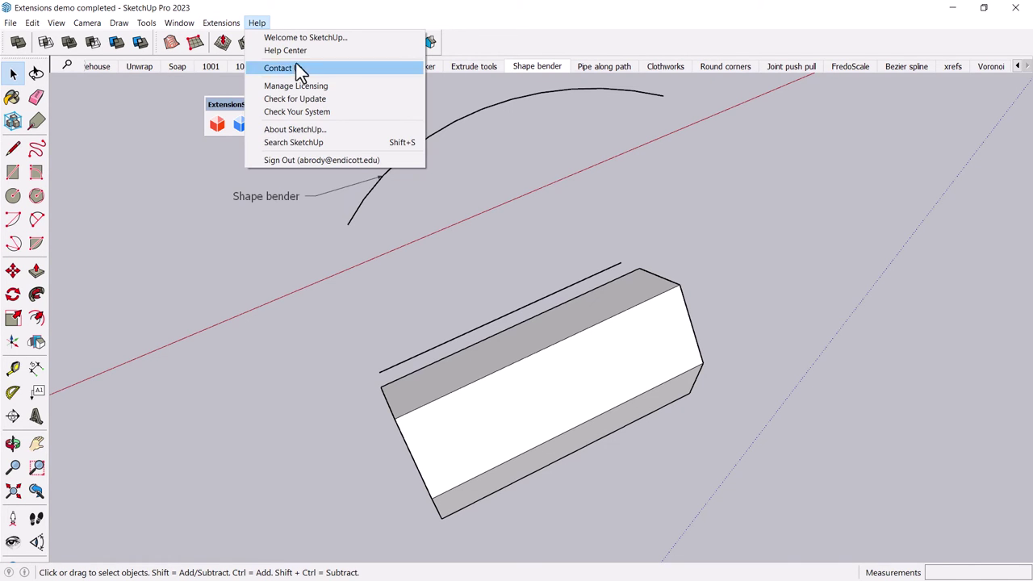
mouse_move(222, 24)
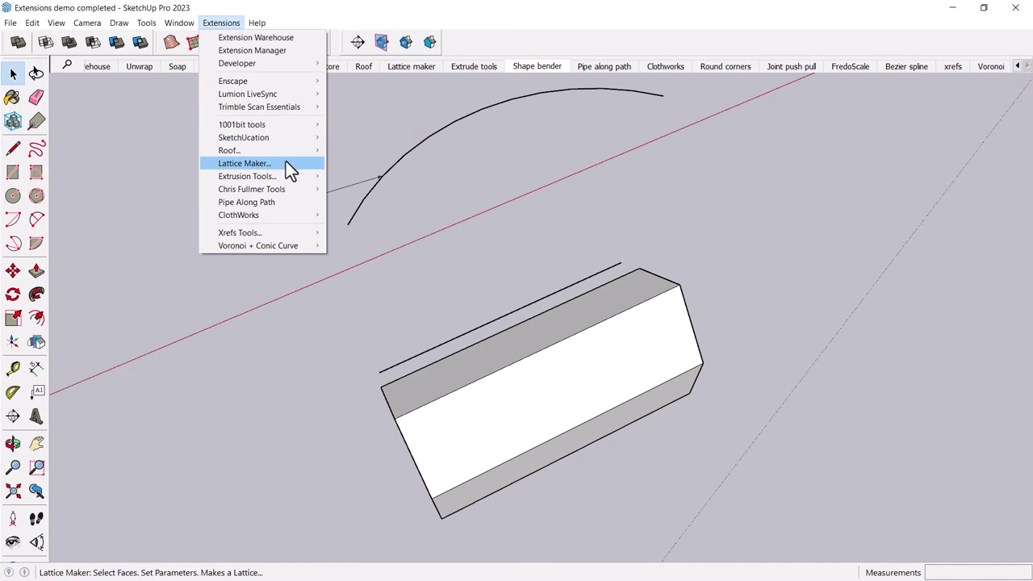
mouse_move(296, 188)
left_click(367, 208)
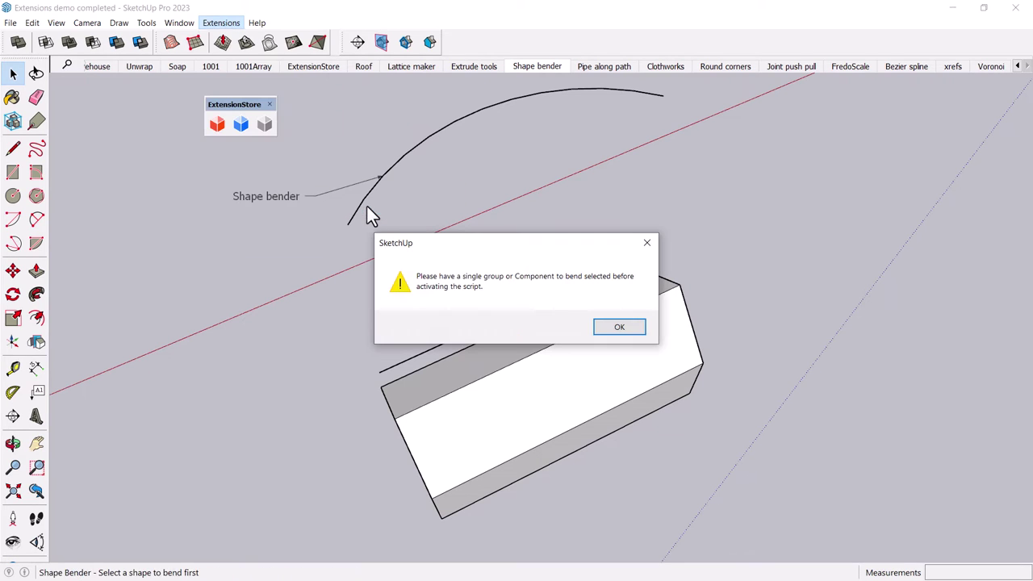
left_click(621, 327)
Select the box group and orbit around it
left_click(588, 389)
key("o")
left_click_drag(570, 359, 621, 399)
key("space")
left_click(221, 23)
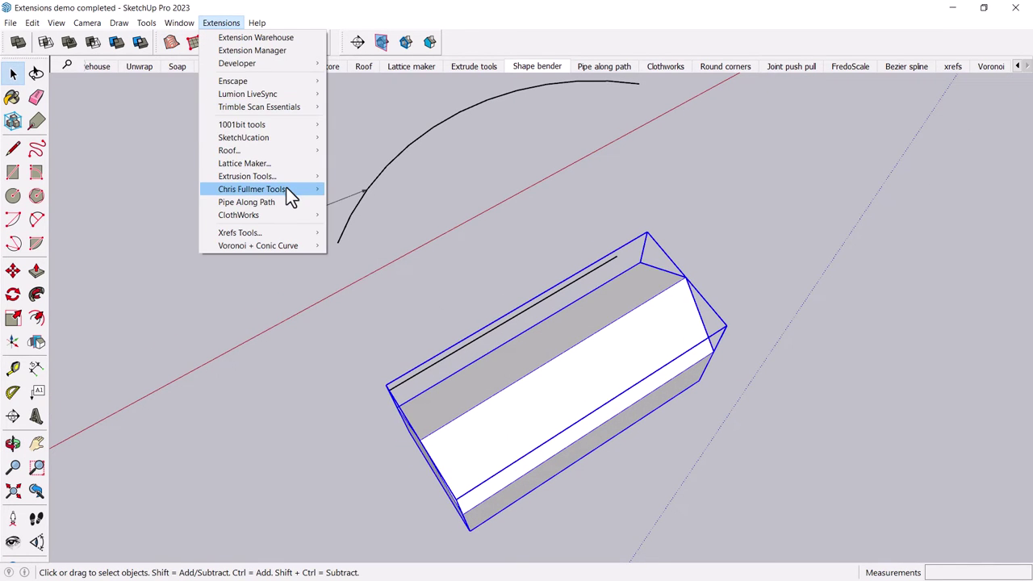
Shape-bend the box along the arc using the straight line as reference, flipping the bend direction
mouse_move(296, 192)
left_click(355, 207)
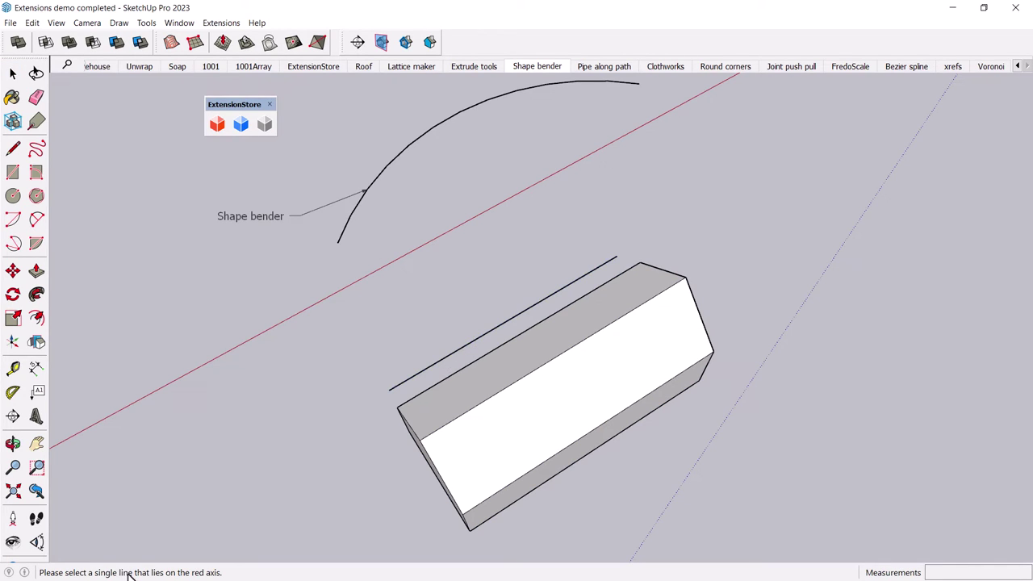
left_click(484, 341)
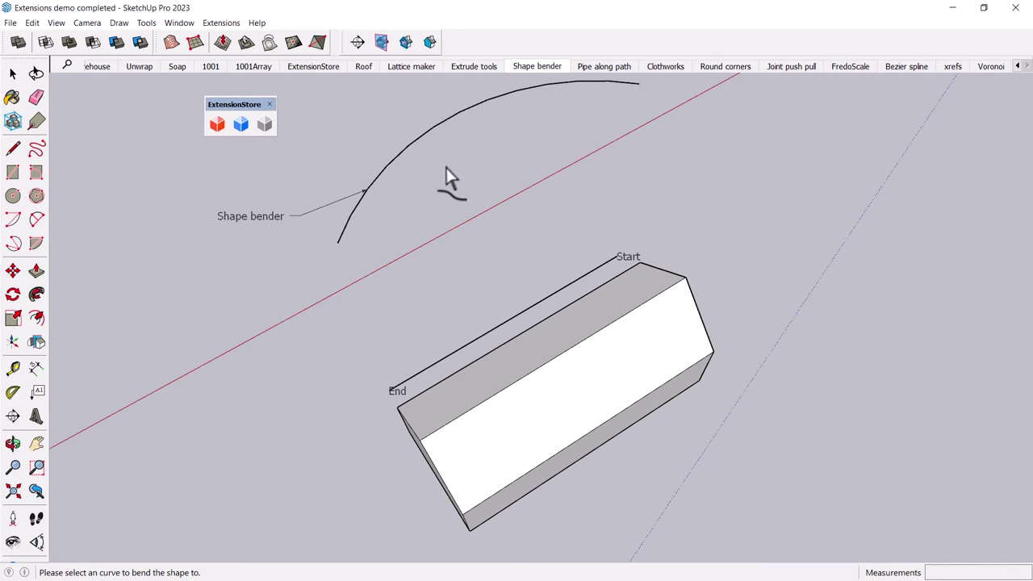
left_click(592, 84)
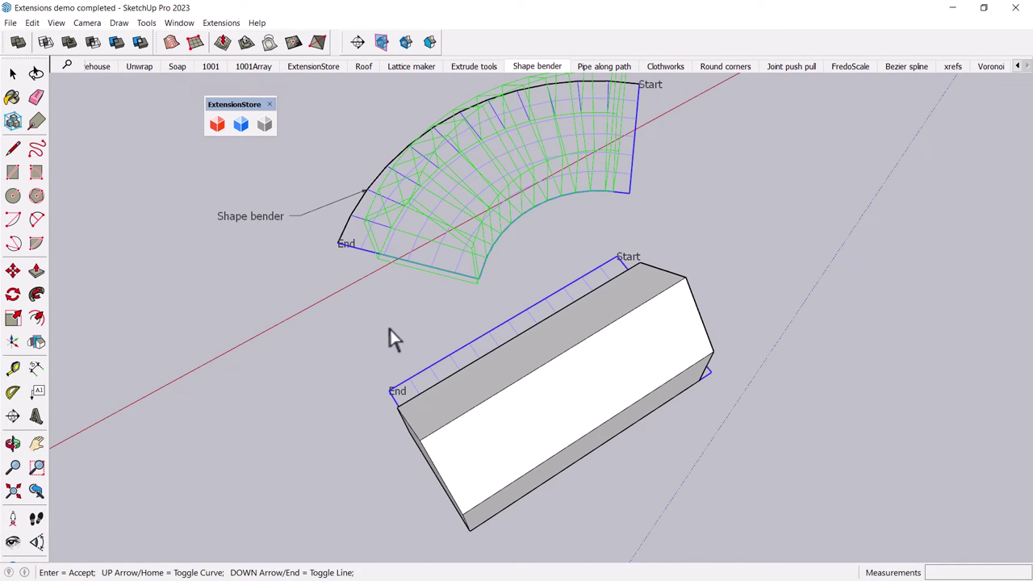
key("Up")
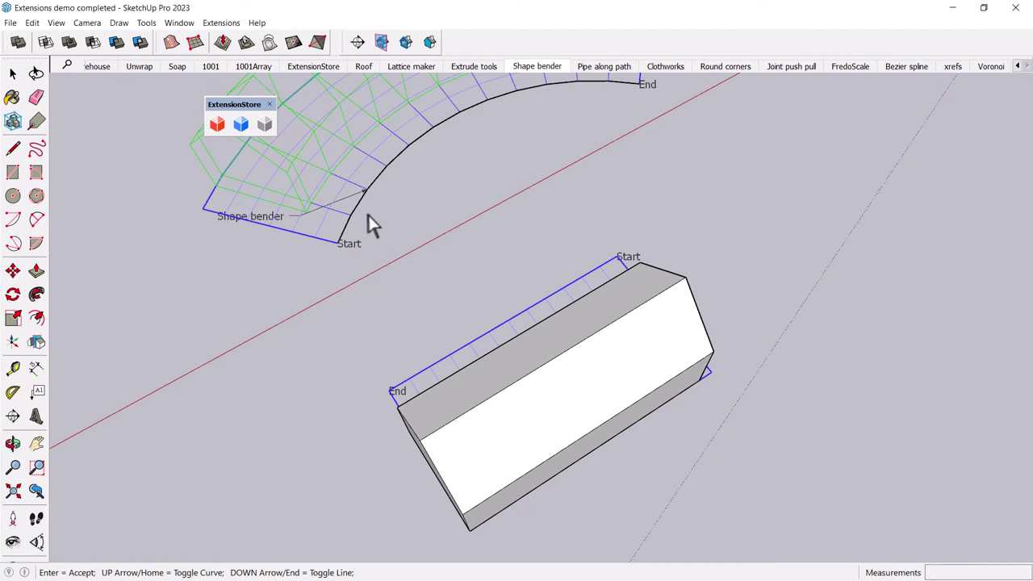
key("Return")
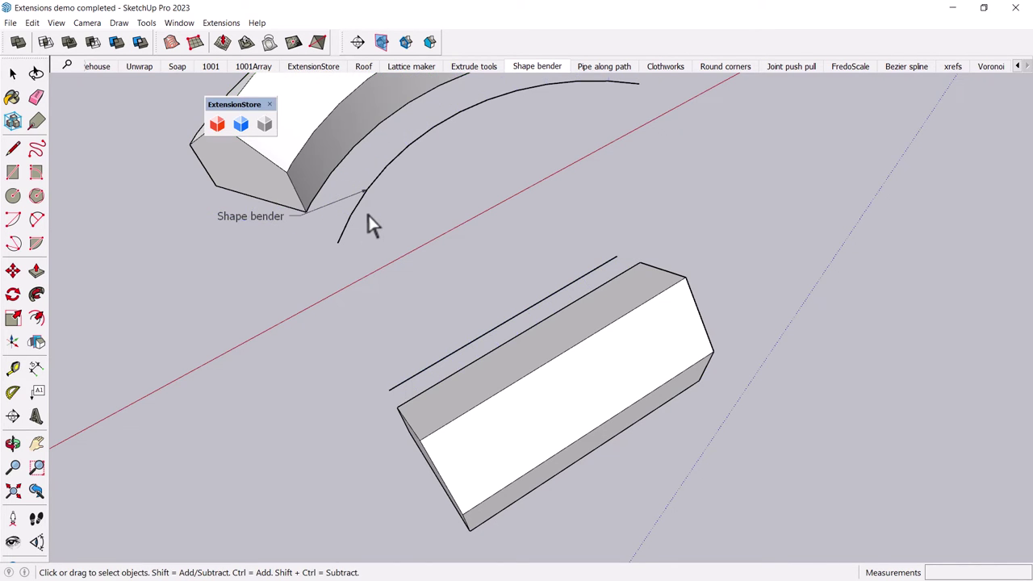
middle_click_drag(366, 224, 444, 289)
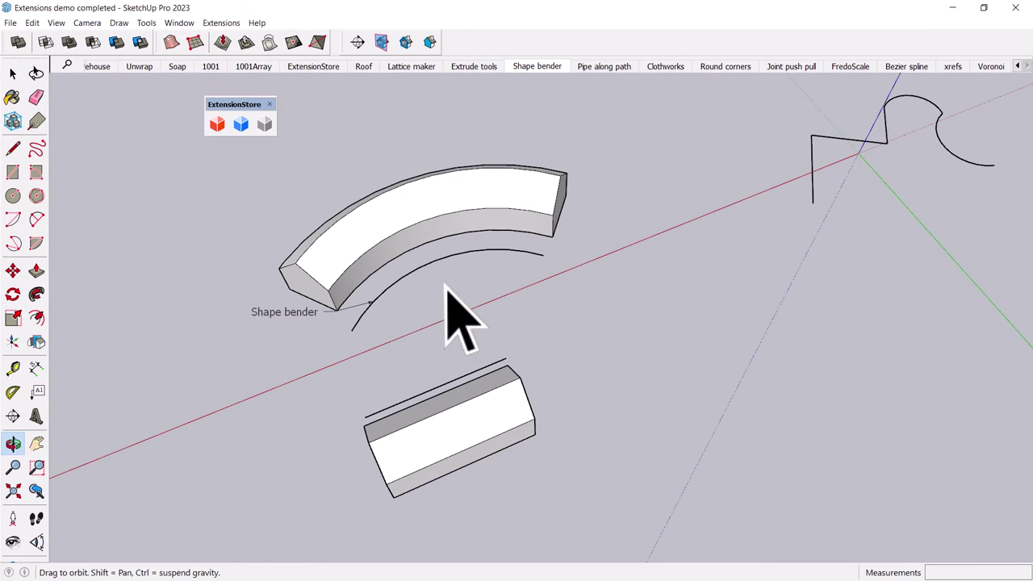
Open the Pipe along path scene and hide the ExtensionStore toolbar
left_click(602, 67)
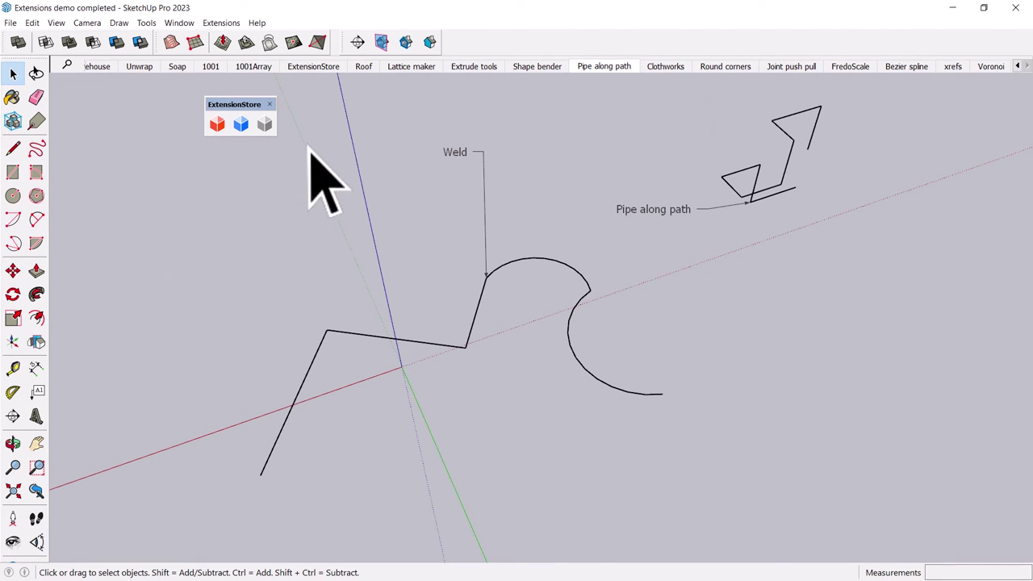
left_click(269, 104)
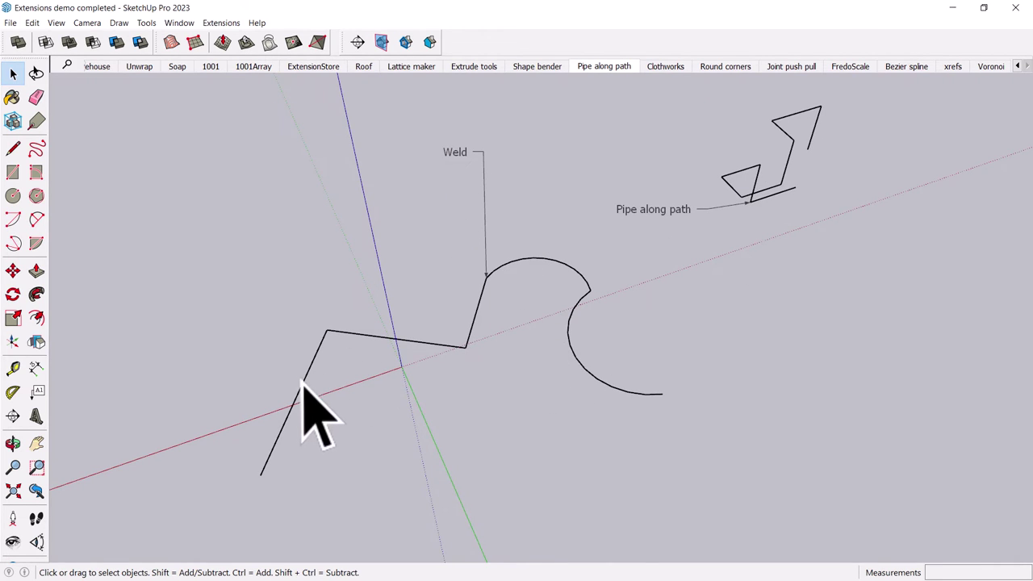
left_click(356, 335)
left_click(368, 365)
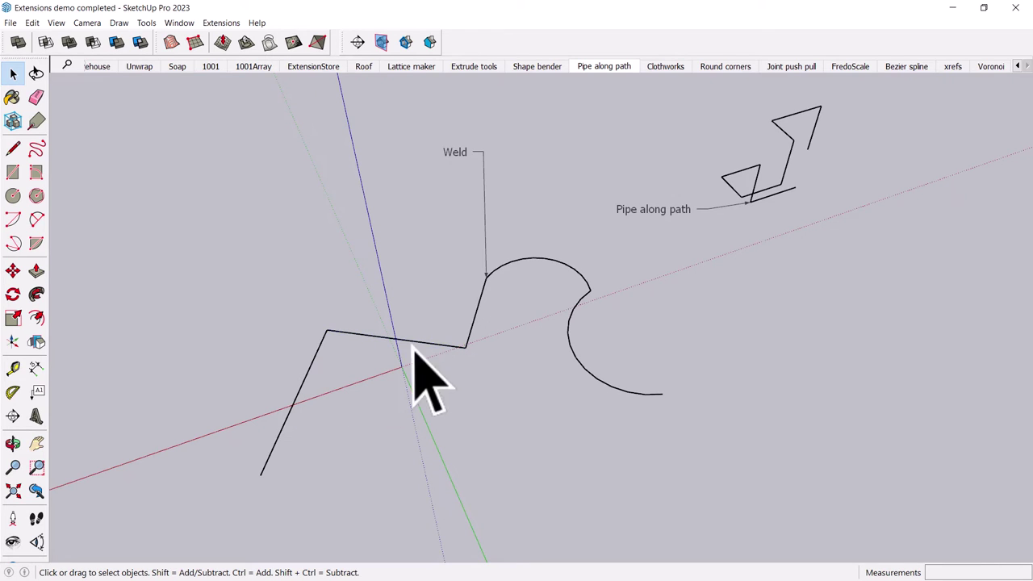
left_click(520, 264)
left_click(522, 389)
Window-select the zigzag and arc path and Weld Edges into one curve
left_click_drag(215, 498, 671, 264)
right_click(561, 263)
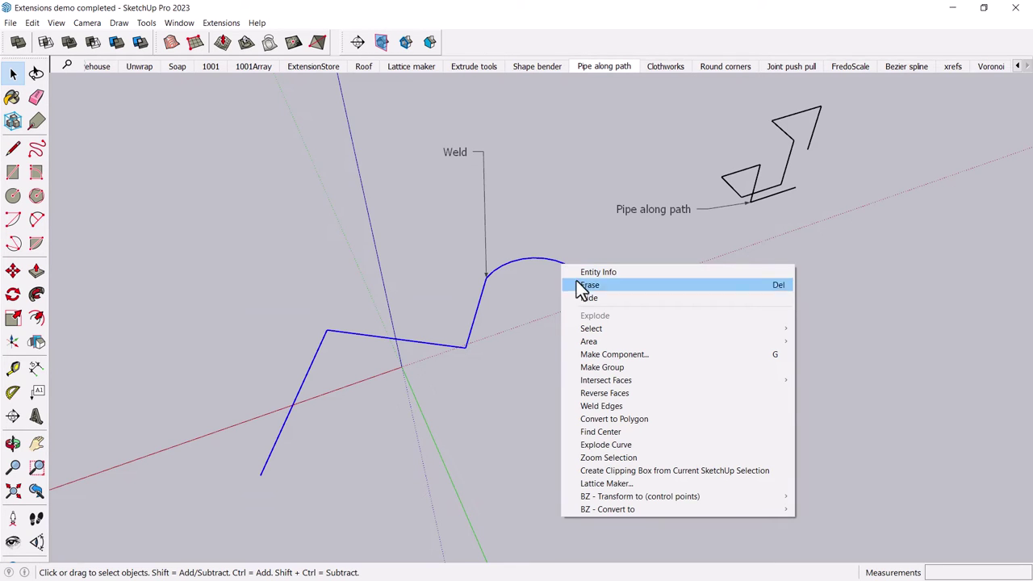
left_click(619, 407)
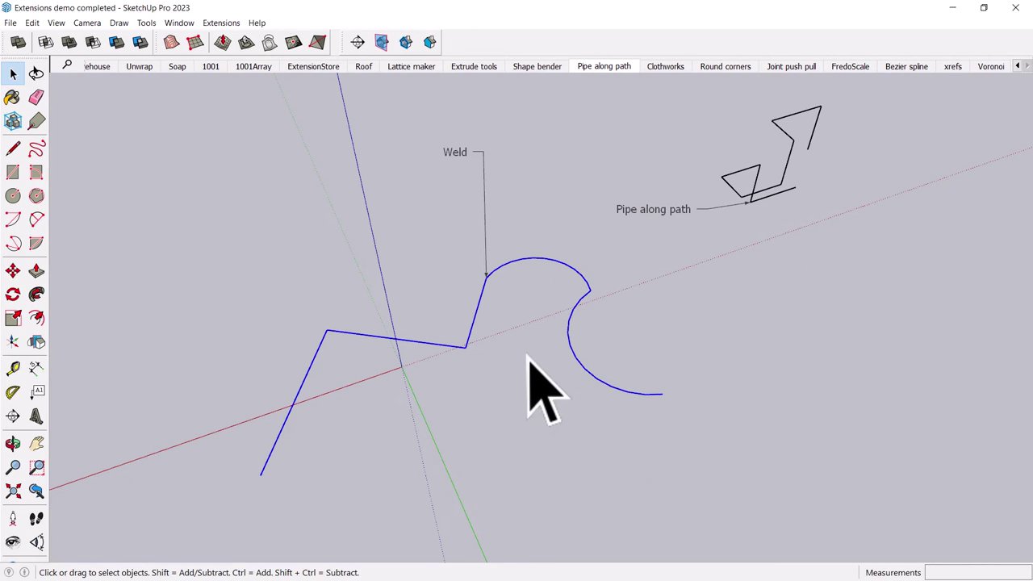
left_click(479, 306)
middle_click_drag(544, 330, 510, 320)
scroll(520, 298, "up", 2)
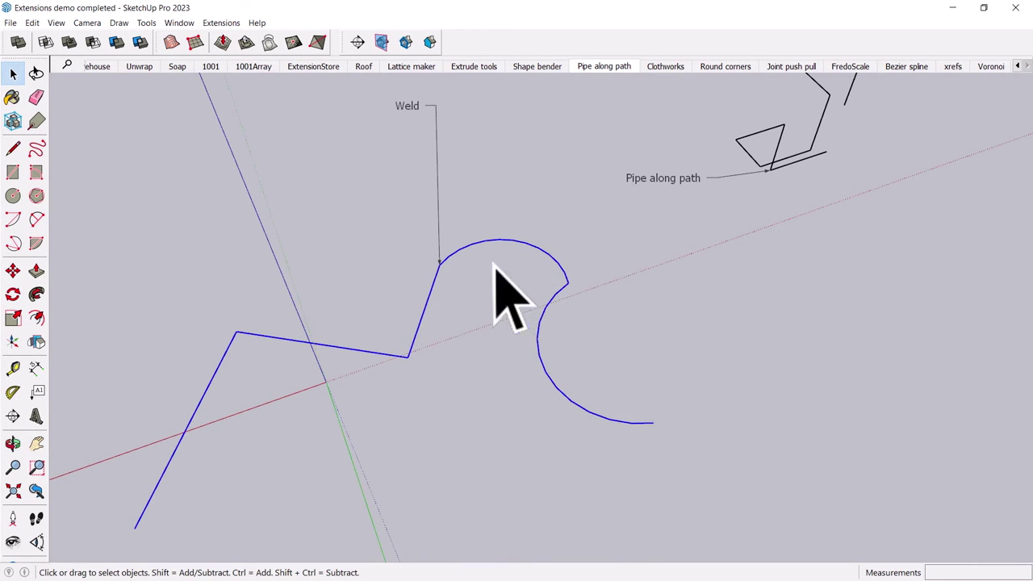
scroll(500, 282, "down", 1)
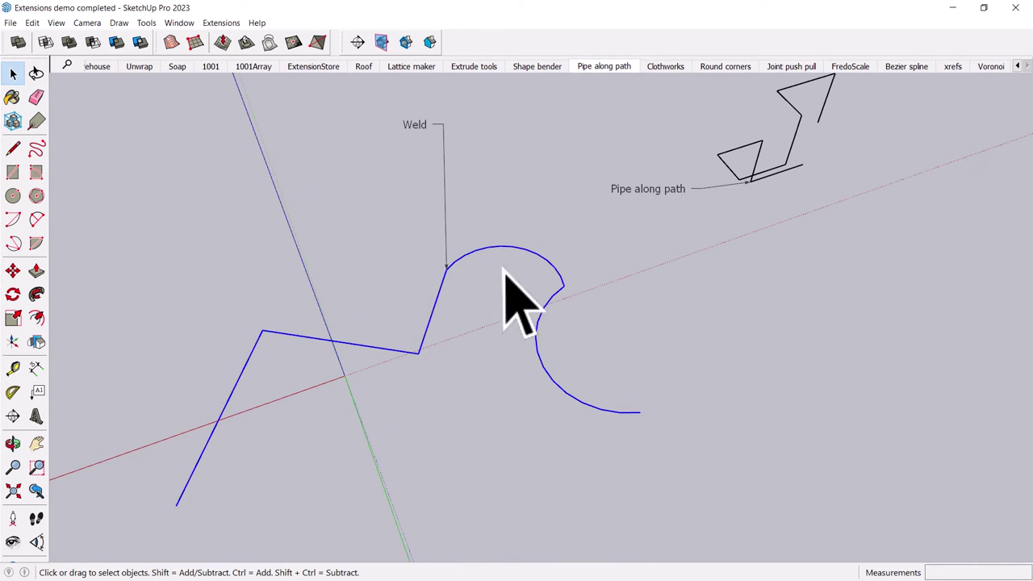
scroll(473, 307, "down", 2)
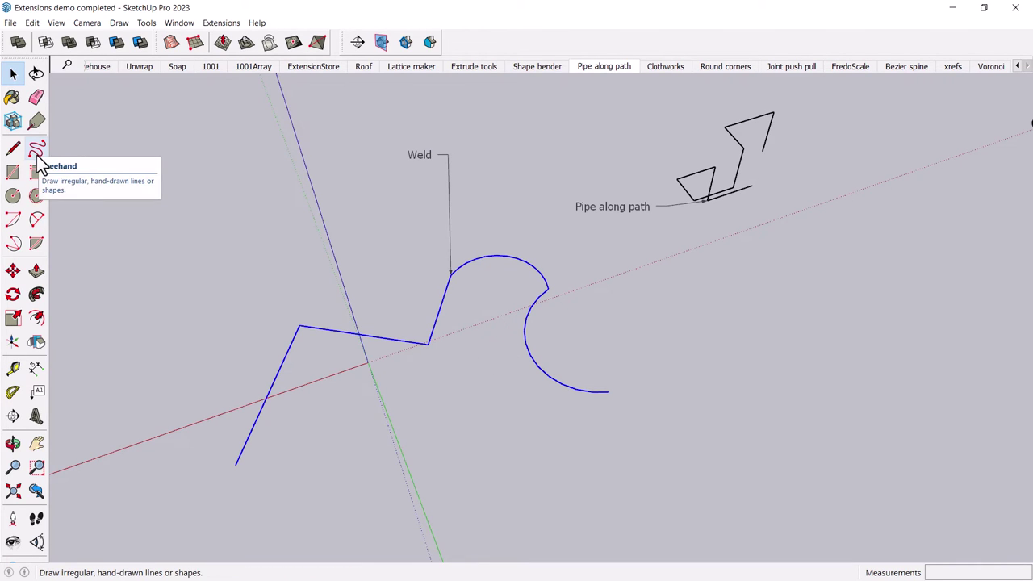
Run Pipe Along Path on the welded curve with 4" outside and 3 1/2" inside diameters
key("space")
middle_click_drag(630, 282, 565, 310)
middle_click_drag(611, 334, 574, 300)
scroll(622, 306, "up", 5)
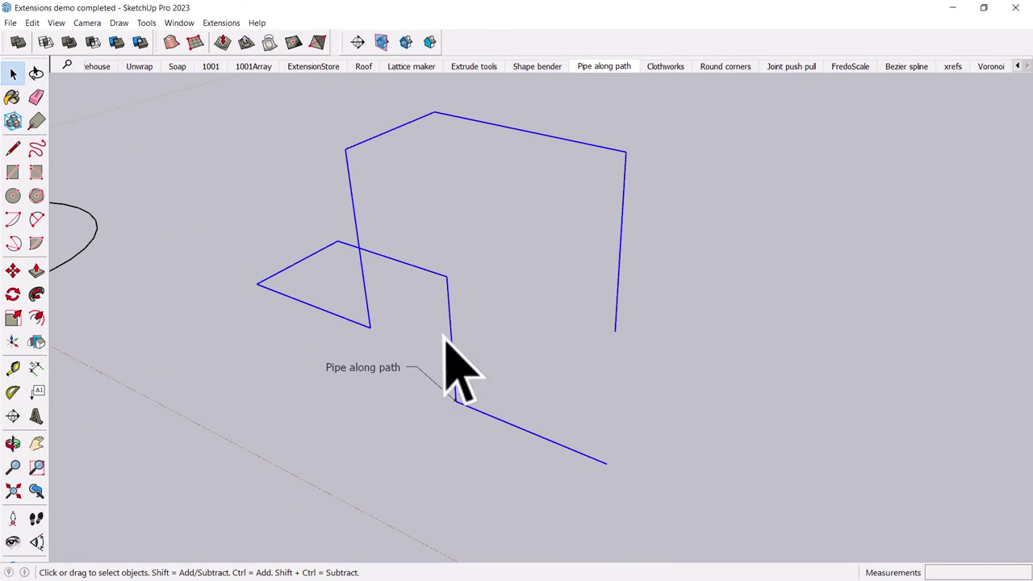
left_click(221, 23)
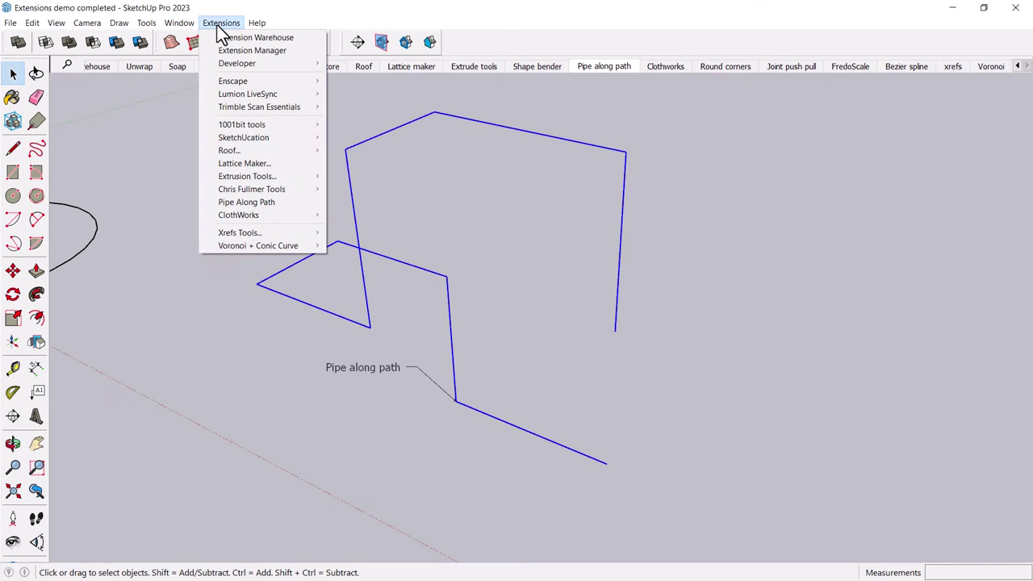
left_click(269, 209)
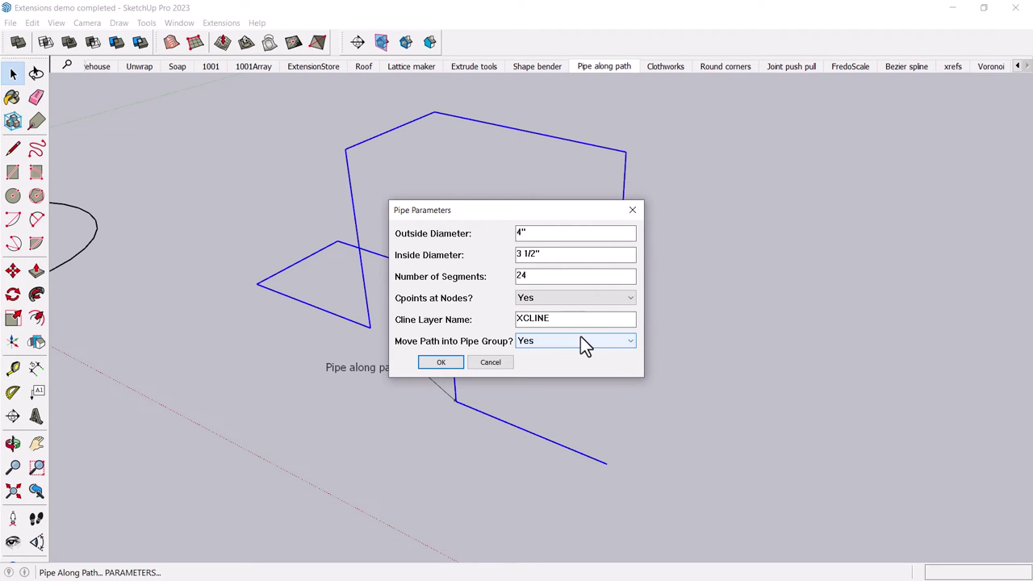
left_click(451, 361)
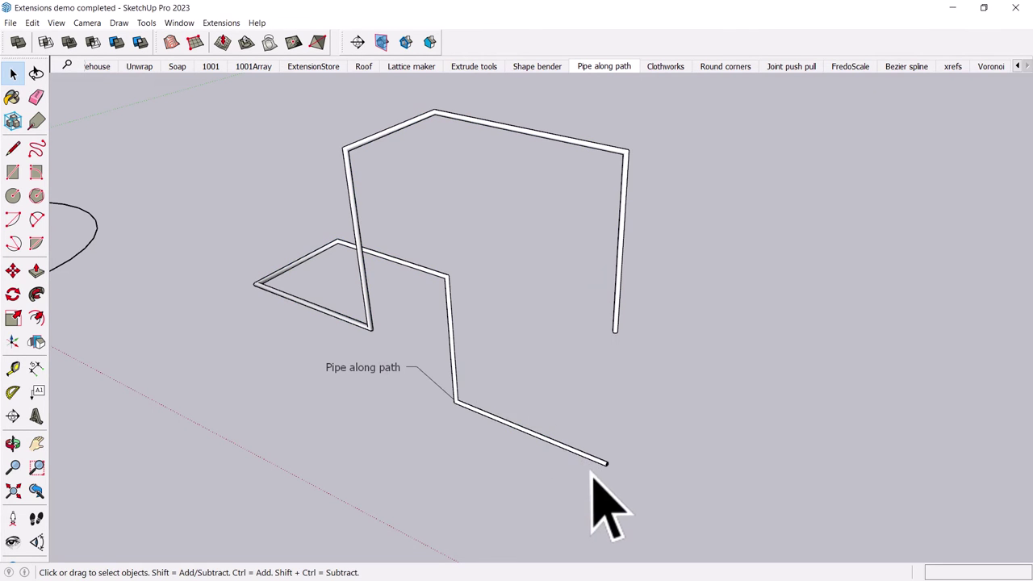
scroll(607, 467, "up", 4)
scroll(608, 465, "up", 4)
middle_click_drag(606, 462, 523, 427)
scroll(517, 401, "down", 1)
scroll(521, 404, "down", 4)
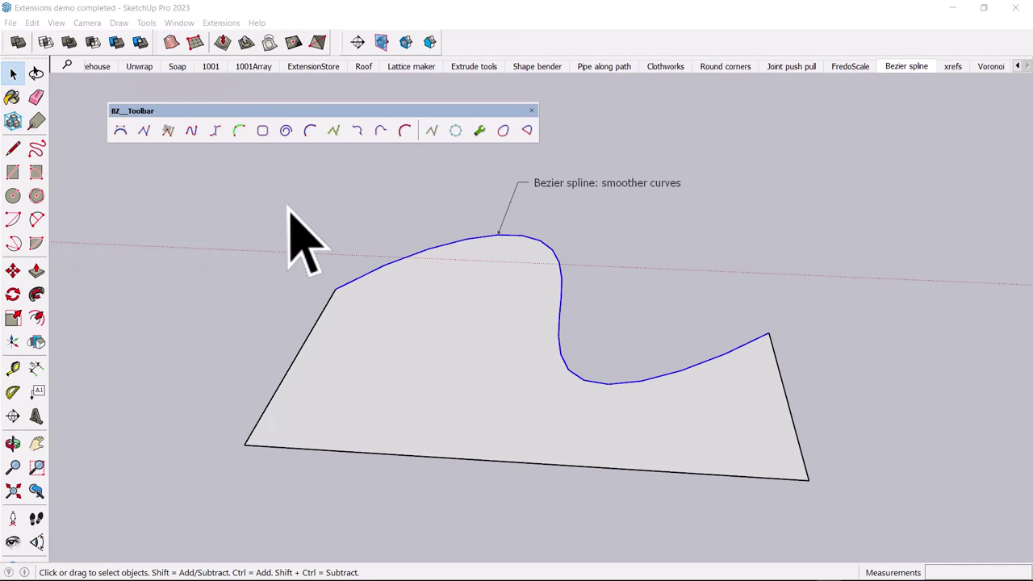
Draw a classic Bezier curve with two control points and finish it via Done and Switch to Edition
left_click(121, 130)
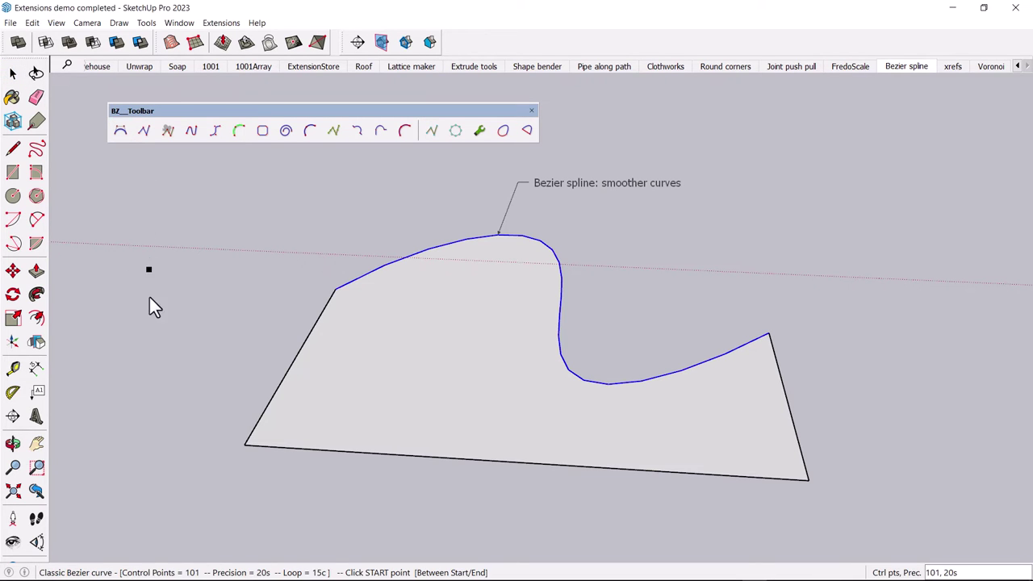
middle_click_drag(223, 296, 145, 383, "shift")
left_click(493, 388)
left_click(625, 345)
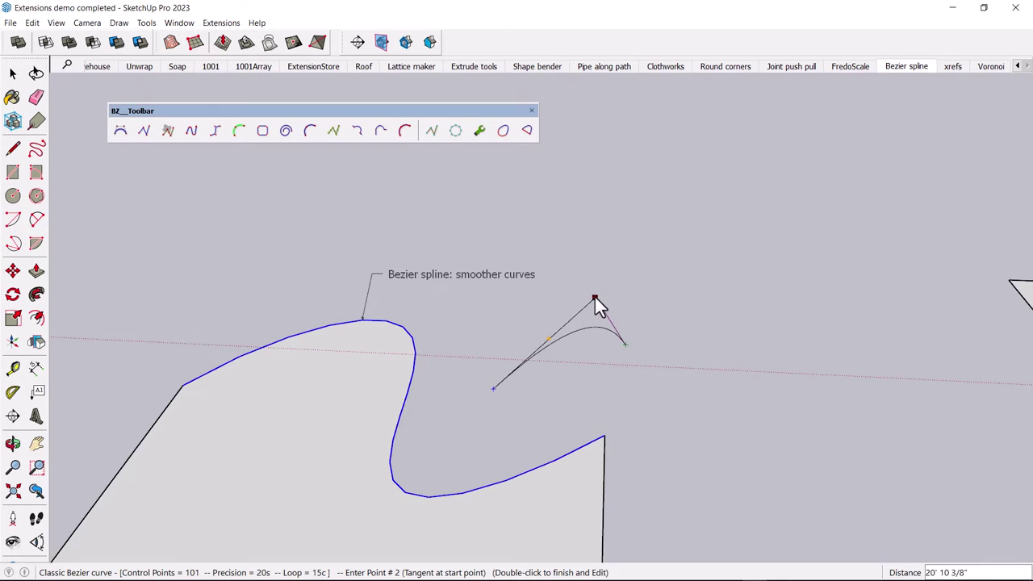
left_click(593, 295)
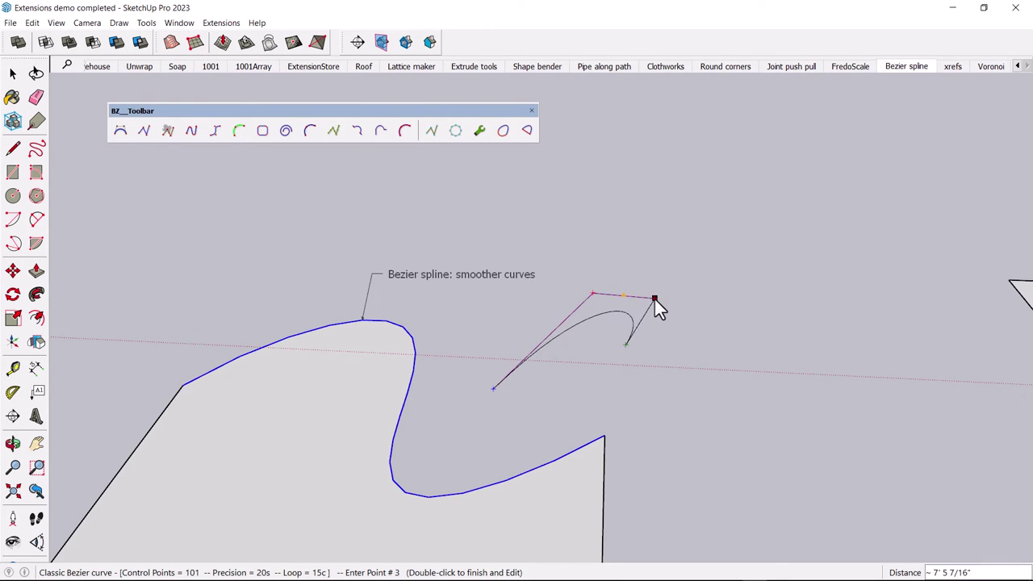
left_click(654, 298)
right_click(652, 308)
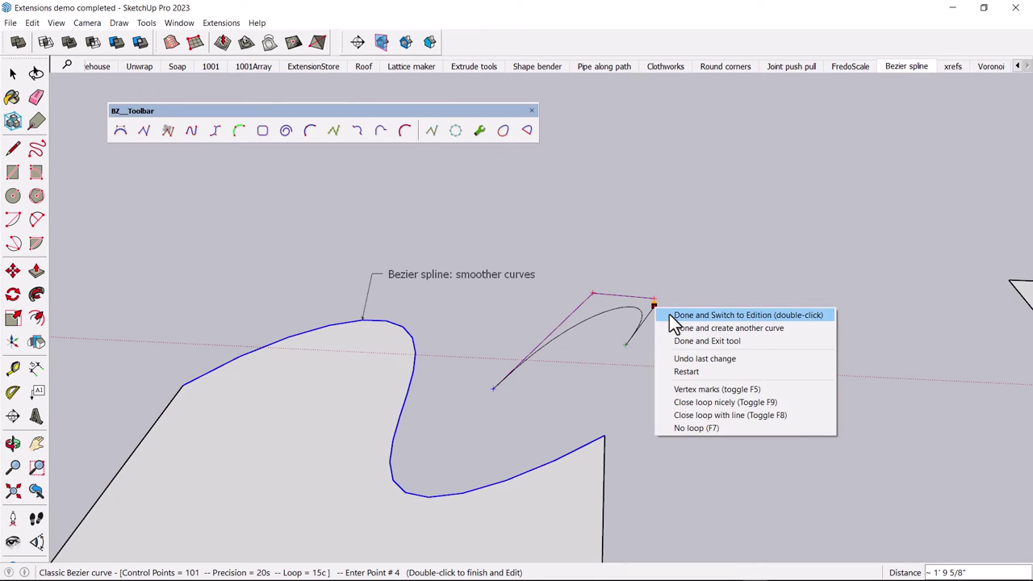
left_click(669, 314)
scroll(601, 352, "up", 3)
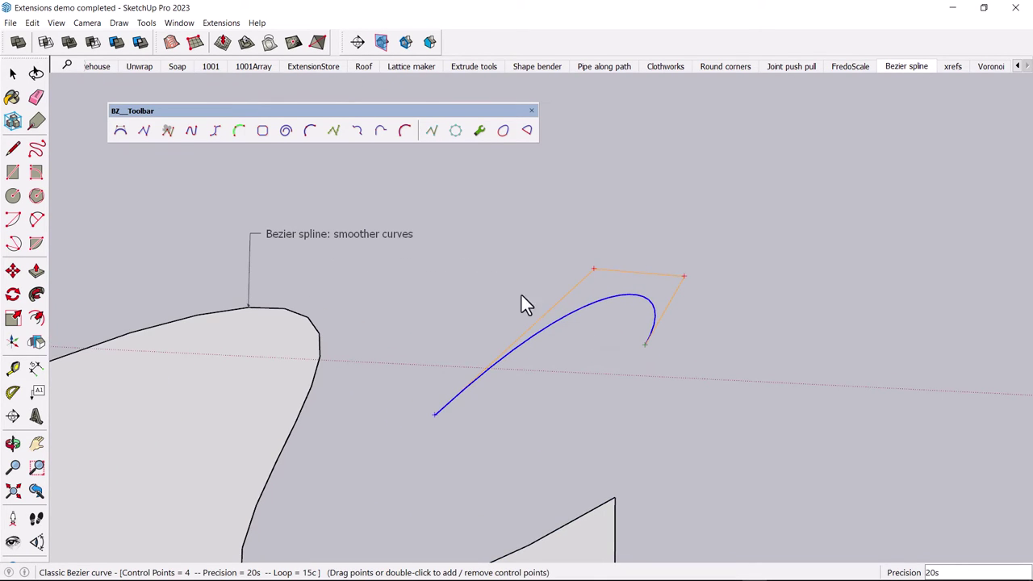
key("space")
left_click(594, 293)
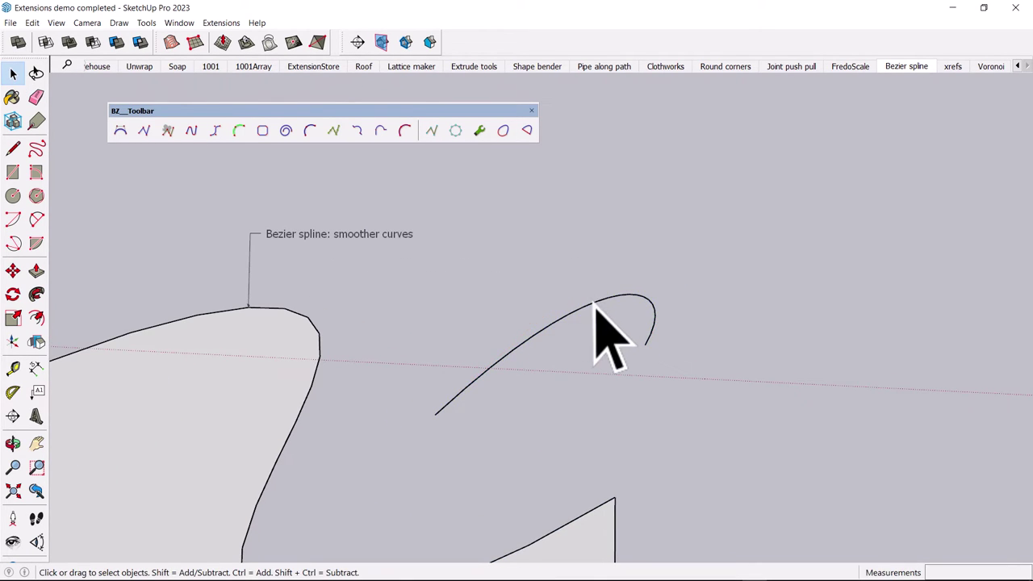
left_click(595, 305)
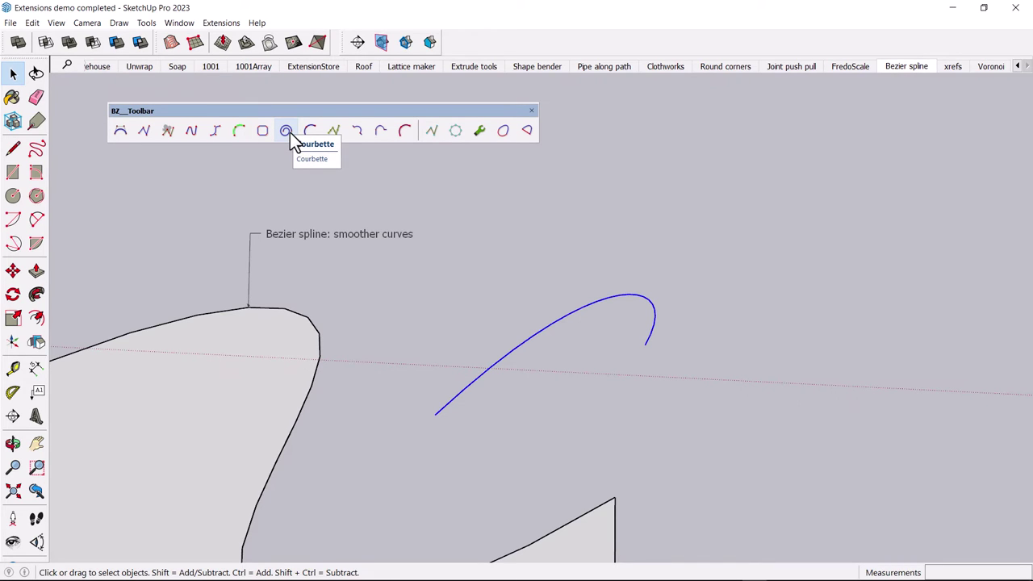
Close the curve with a straight line between its ends to form a face
left_click(12, 149)
left_click(435, 415)
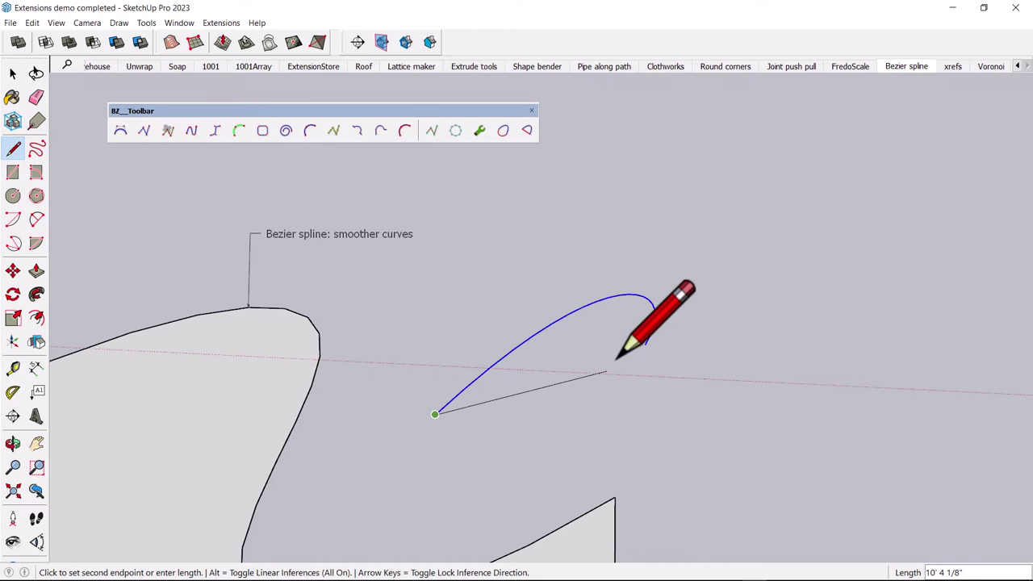
left_click(645, 344)
Push/Pull the curved face up into a raised slab
middle_click_drag(631, 294, 576, 307)
key("p")
left_click(600, 311)
left_click(595, 279)
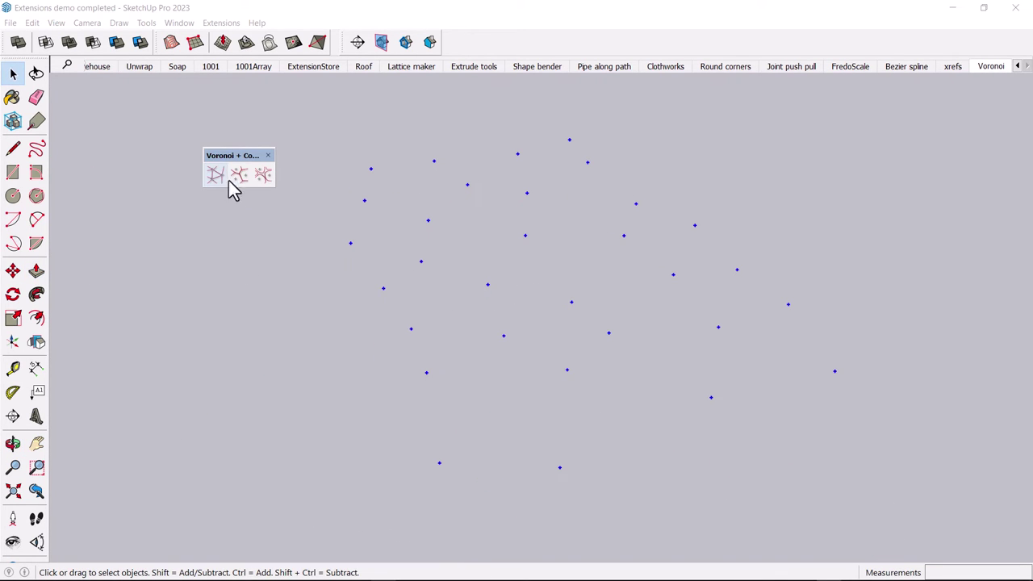
Re-float the Voronoi toolbar and run Voronoi XY on the construction points
left_click_drag(224, 165, 234, 193)
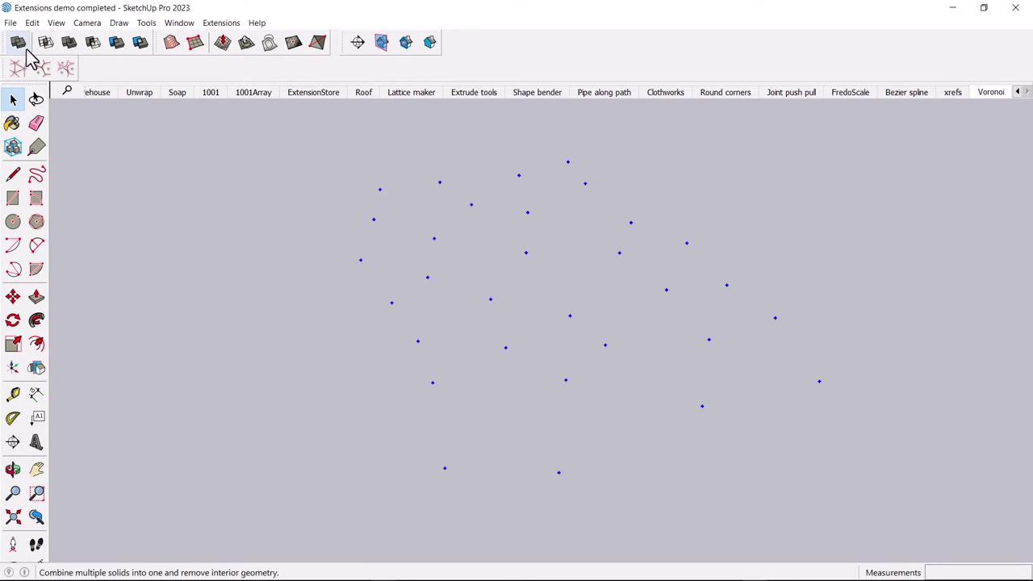
left_click_drag(6, 69, 310, 174)
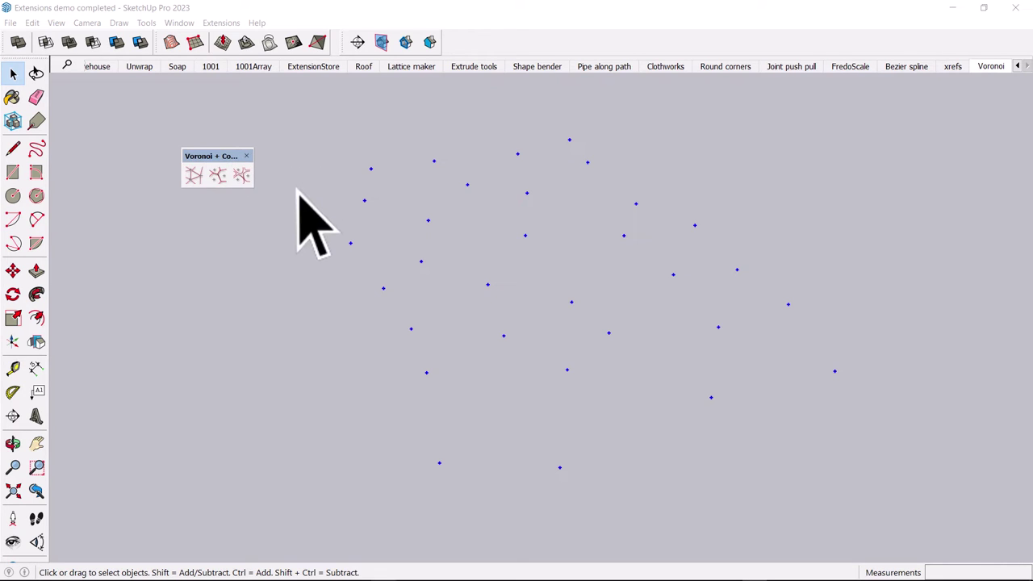
left_click(220, 176)
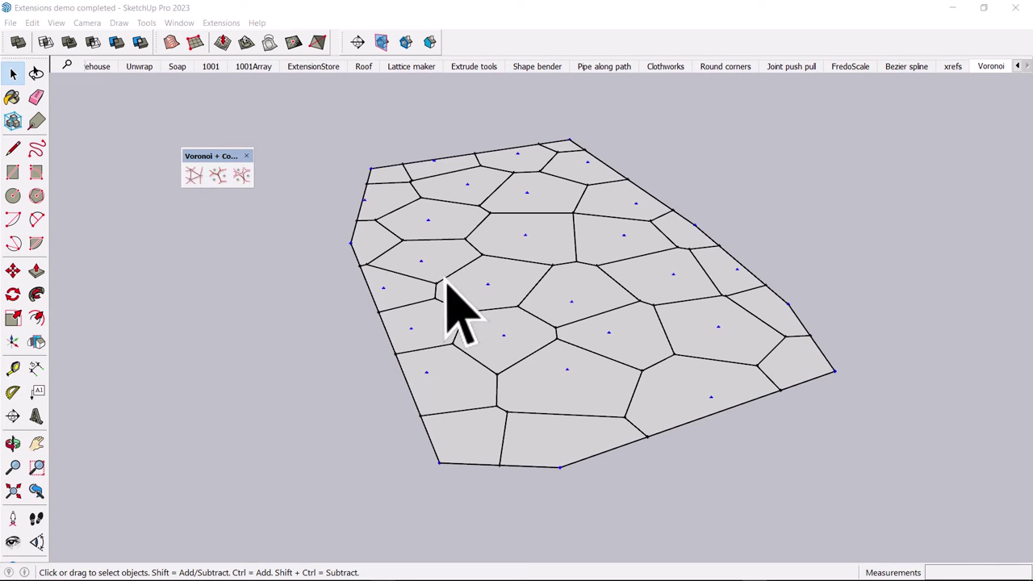
scroll(487, 276, "up", 2)
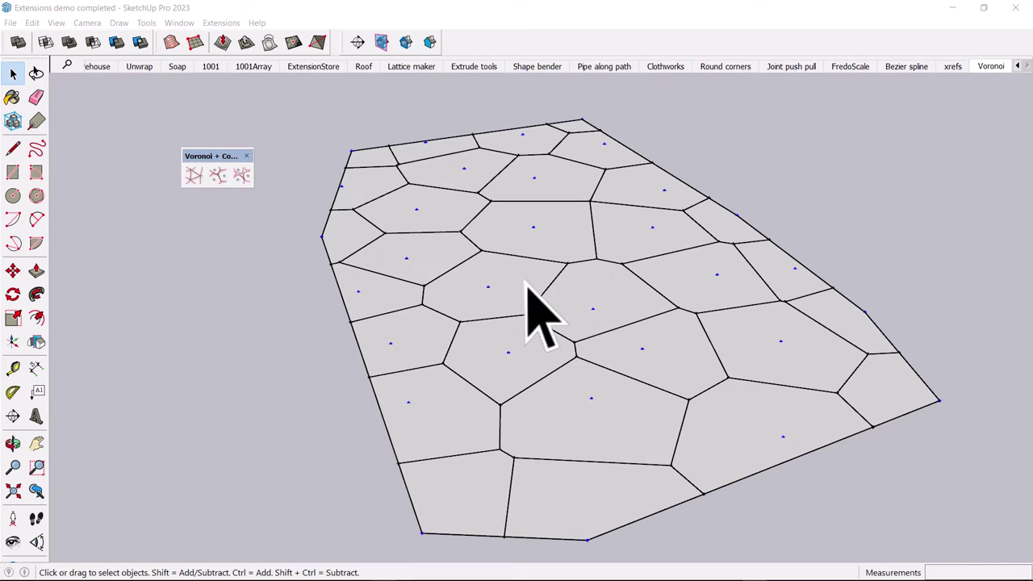
Turn one Voronoi cell's face into a Lattice Maker lattice with Glass pane material
left_click(529, 359)
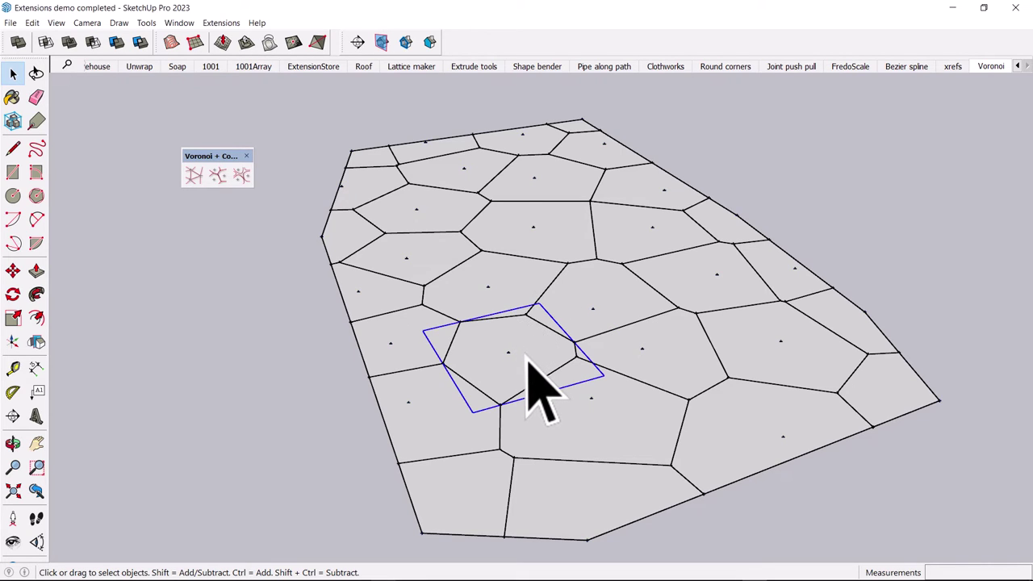
double_click(530, 358)
left_click(532, 364)
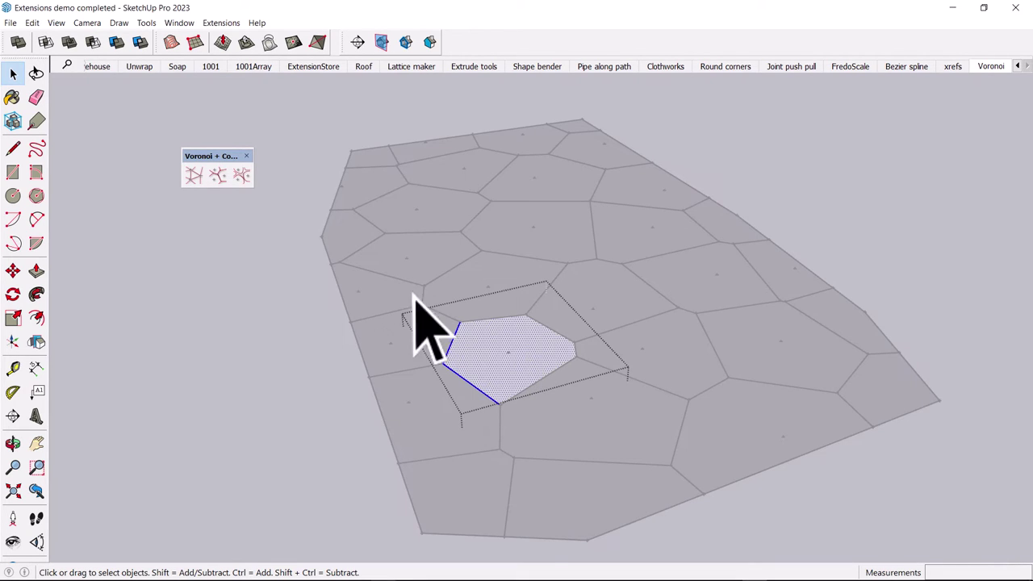
left_click(175, 26)
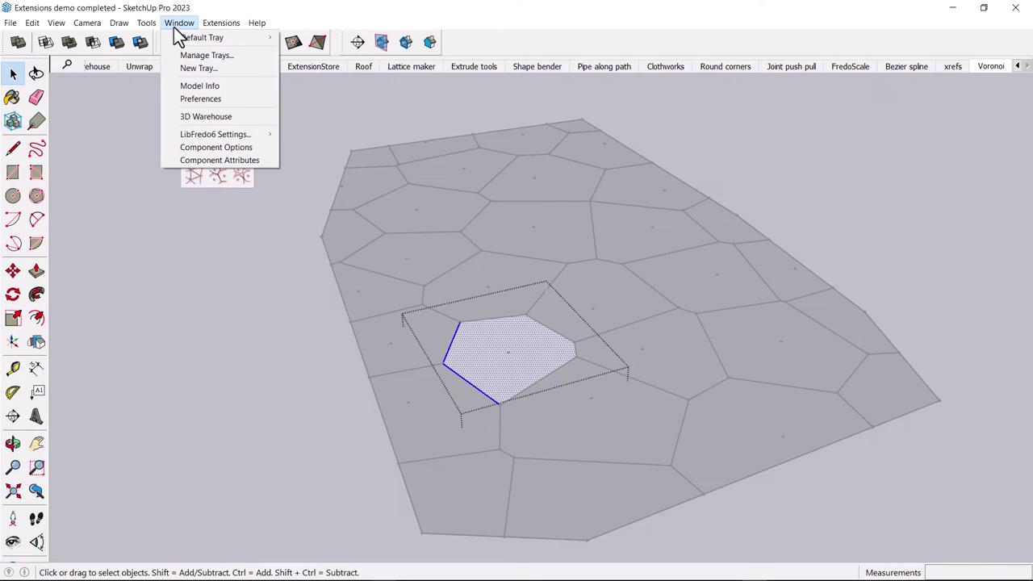
mouse_move(230, 30)
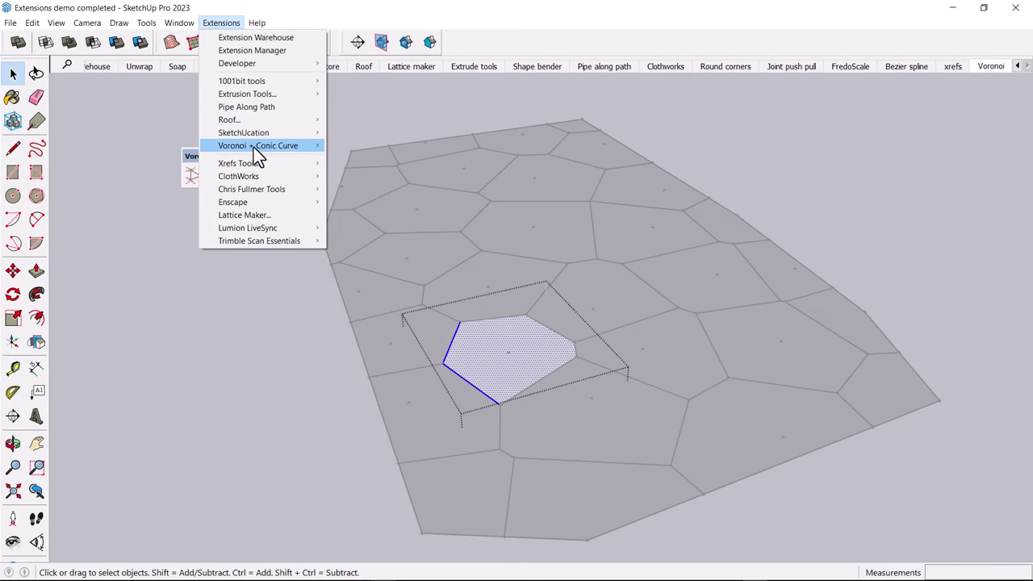
left_click(277, 216)
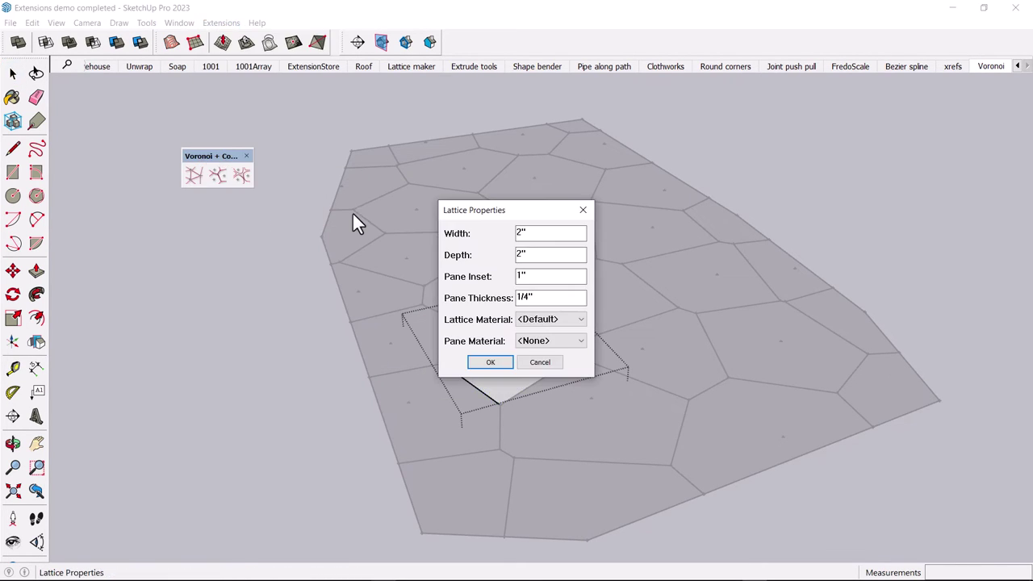
left_click(534, 342)
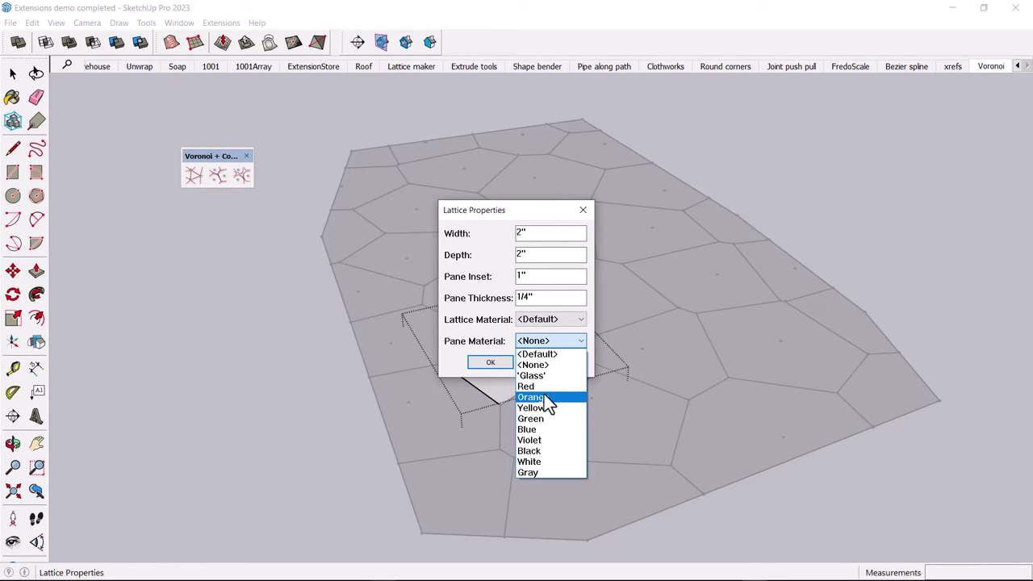
left_click(536, 376)
left_click(481, 363)
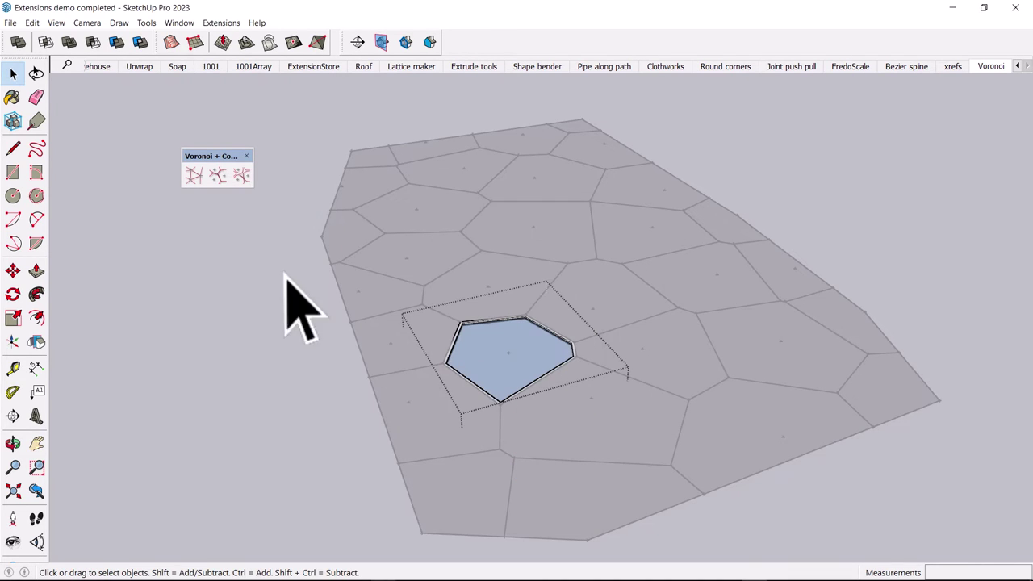
middle_click_drag(269, 332, 323, 368)
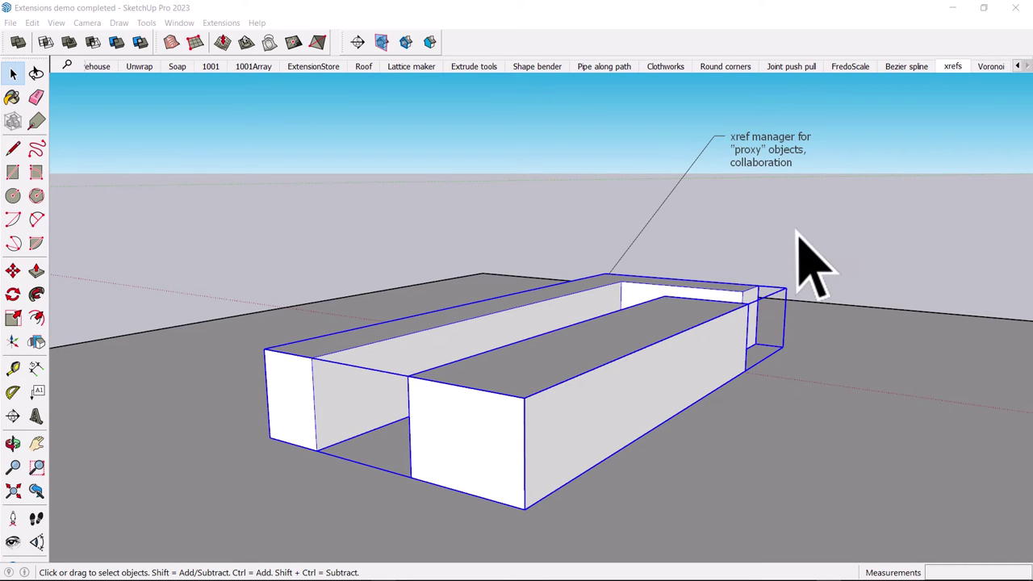
Orbit around the xref boxes and Reload the xref component from its source file
middle_click_drag(754, 288, 703, 299)
scroll(627, 321, "down", 2)
middle_click_drag(627, 321, 666, 347)
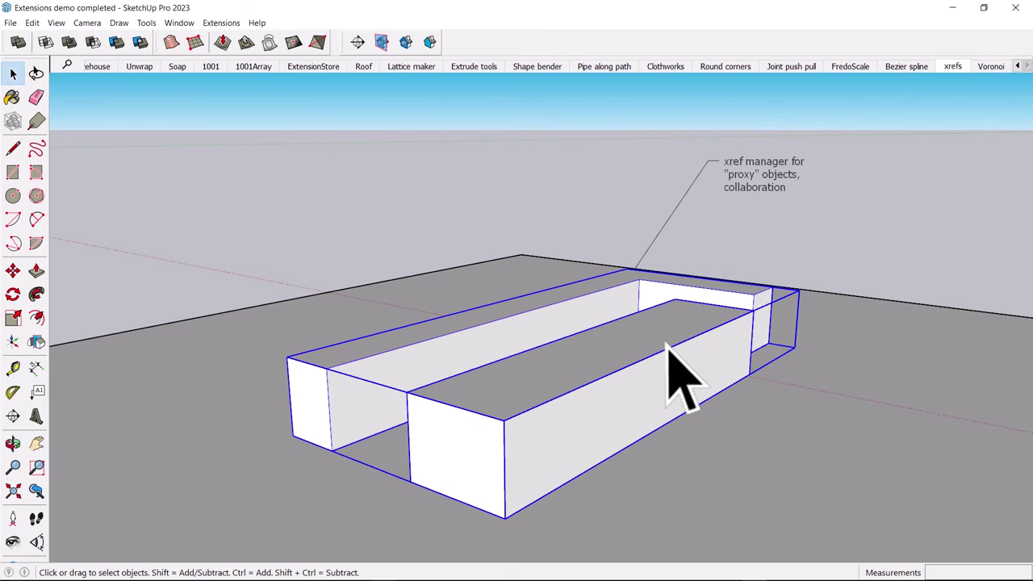
right_click(588, 373)
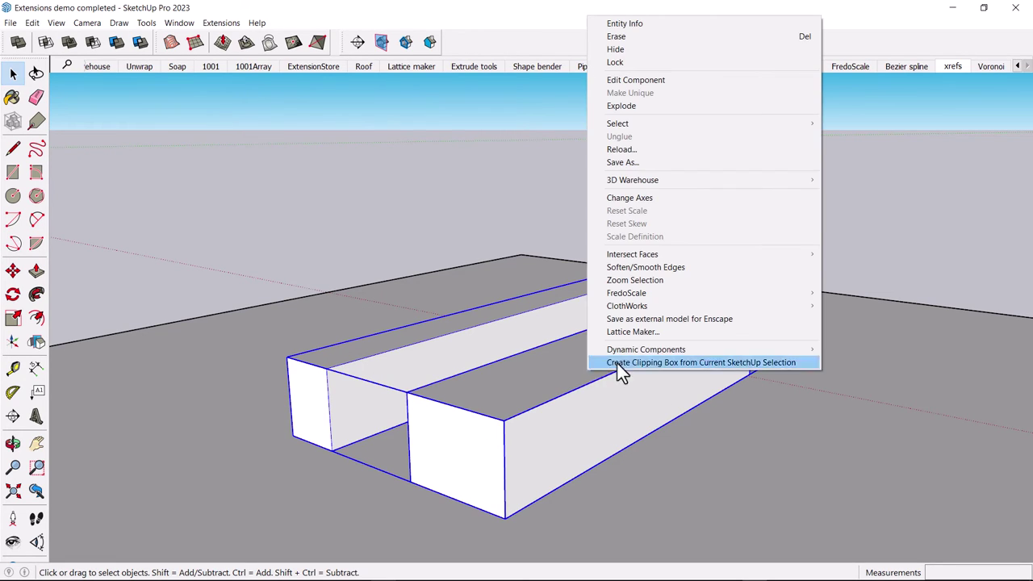
left_click(648, 152)
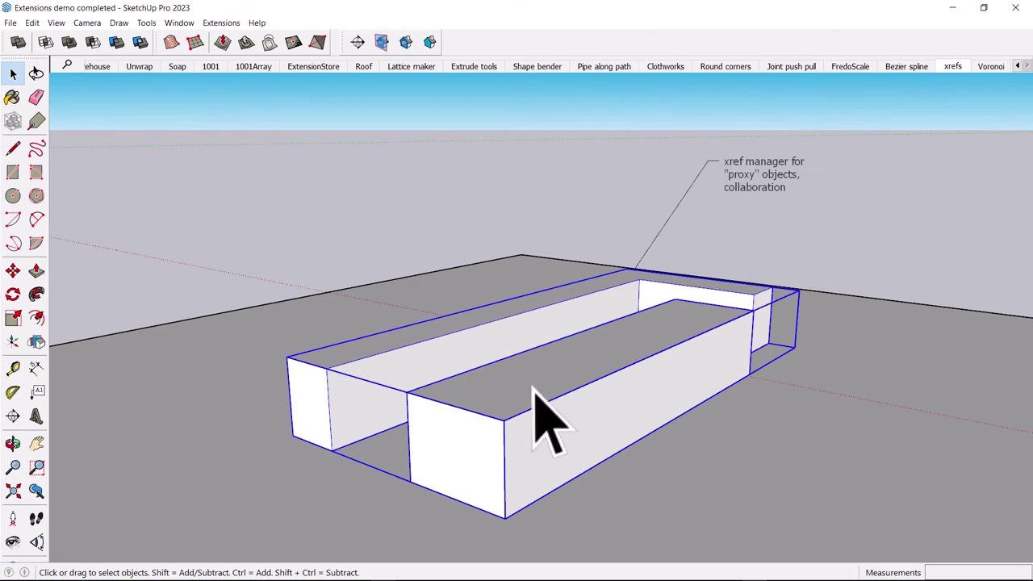
Re-Path the Kitchen low res xref in Xref Manager to Kitchen full detail.skp
left_click(222, 25)
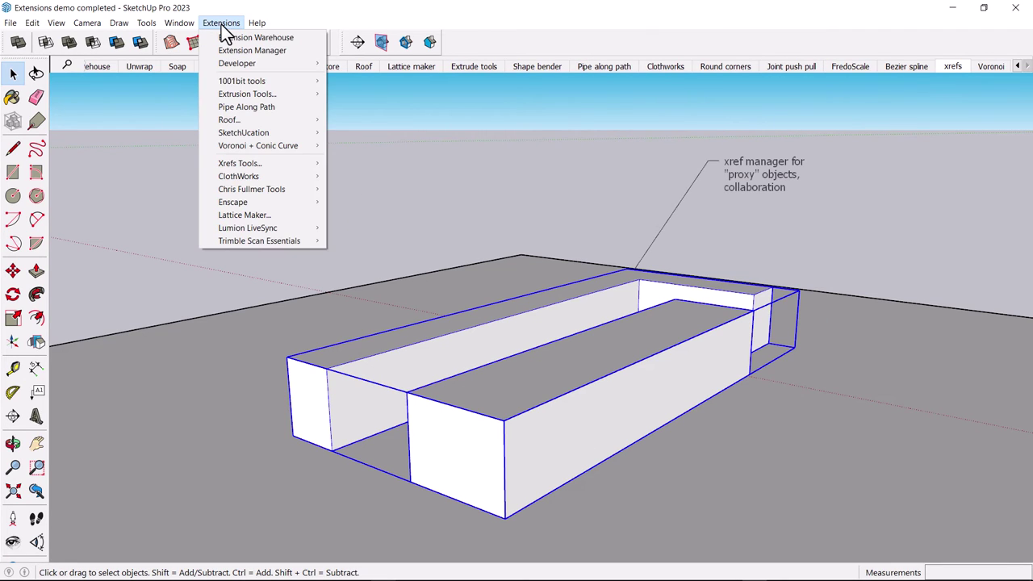
mouse_move(280, 166)
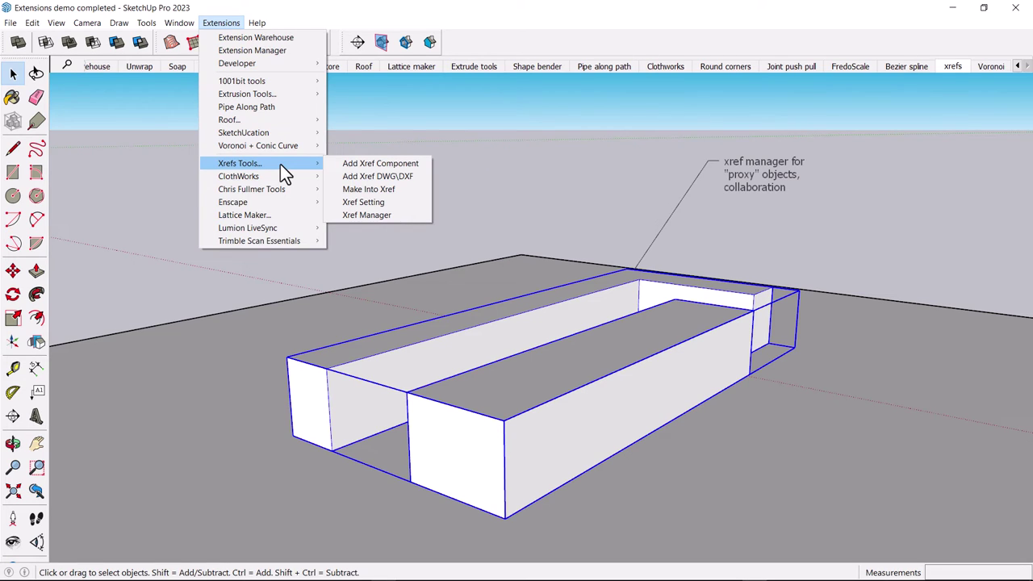
left_click(364, 216)
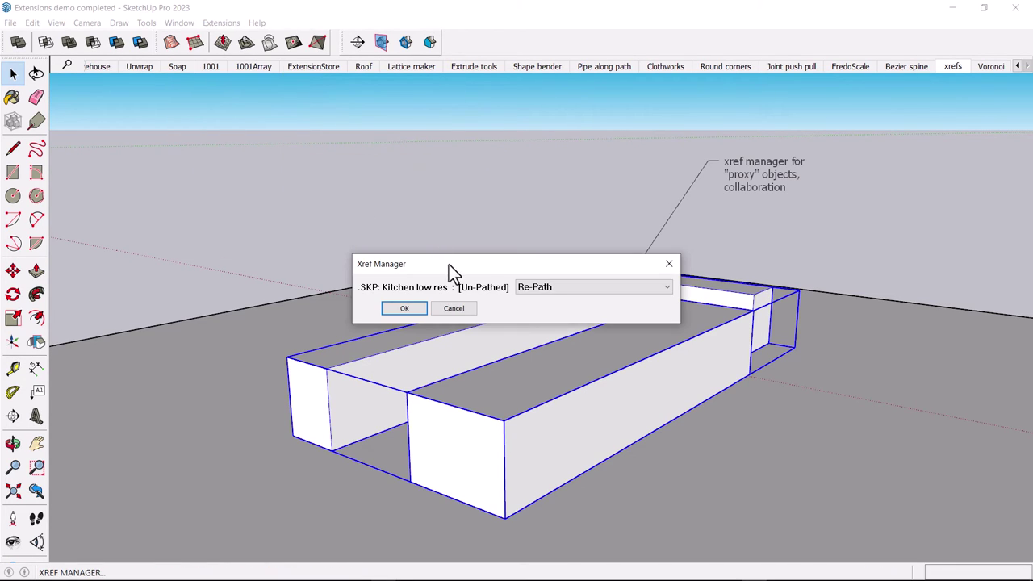
left_click_drag(412, 218, 412, 218)
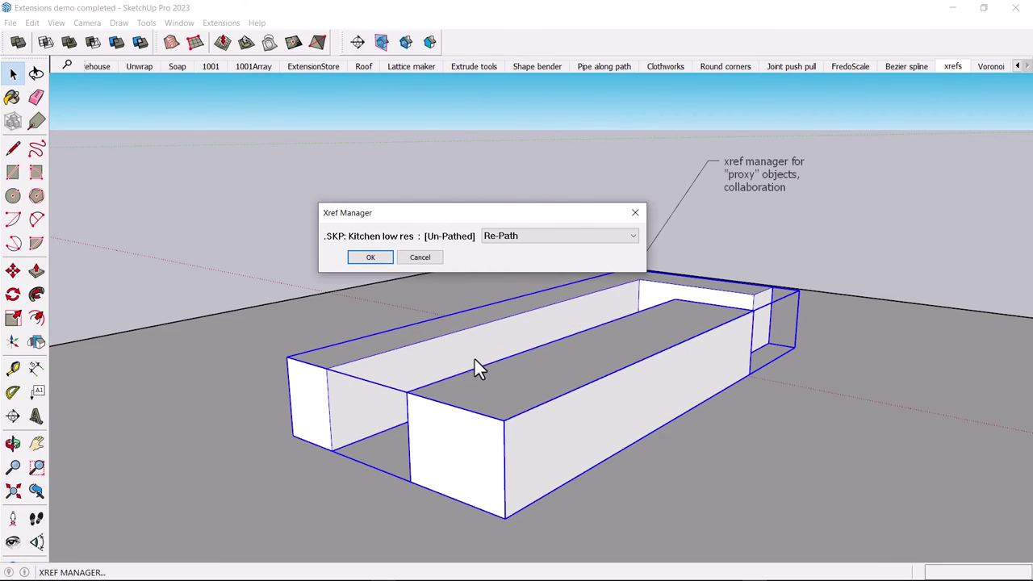
left_click(551, 242)
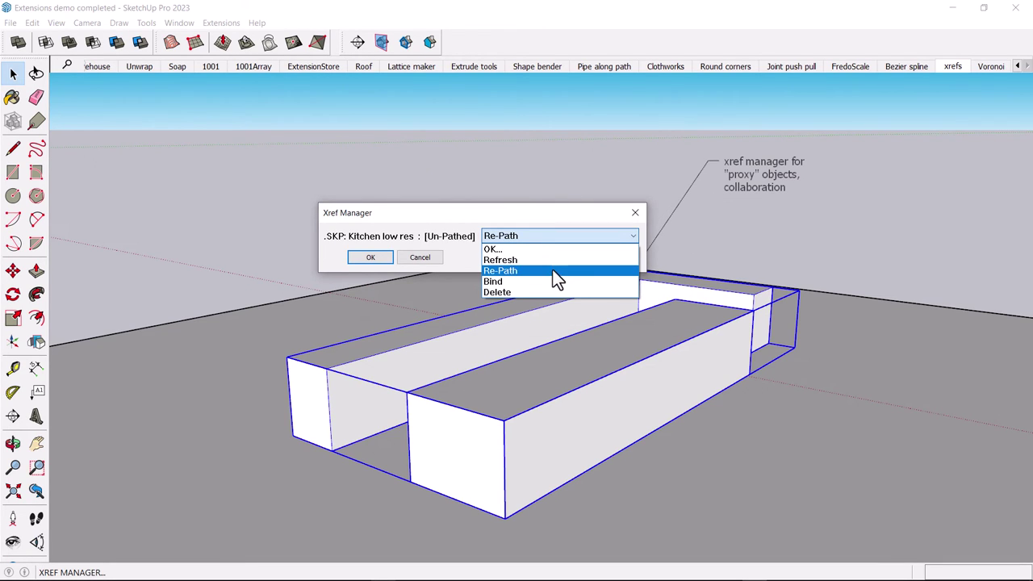
left_click(553, 271)
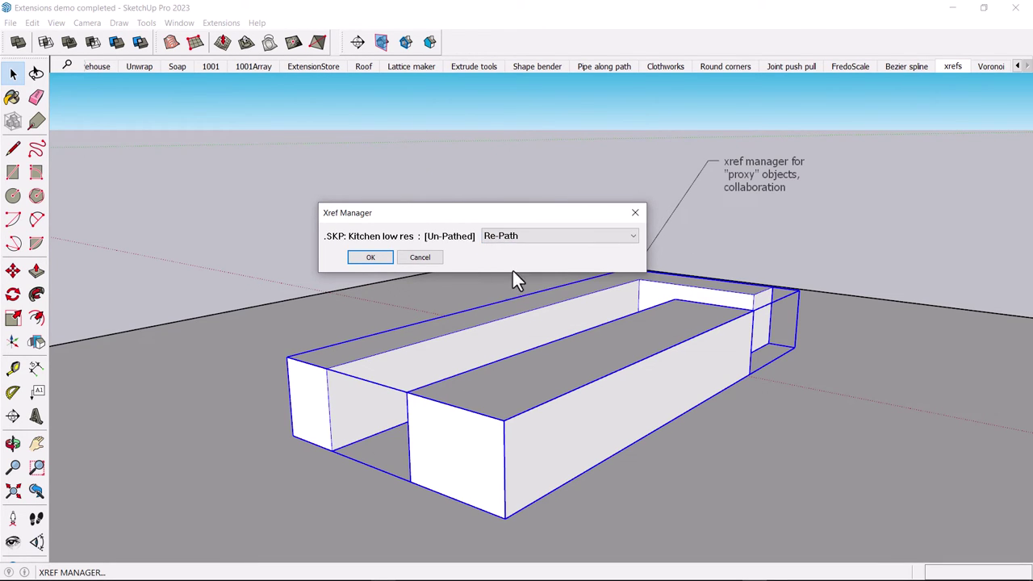
left_click(373, 259)
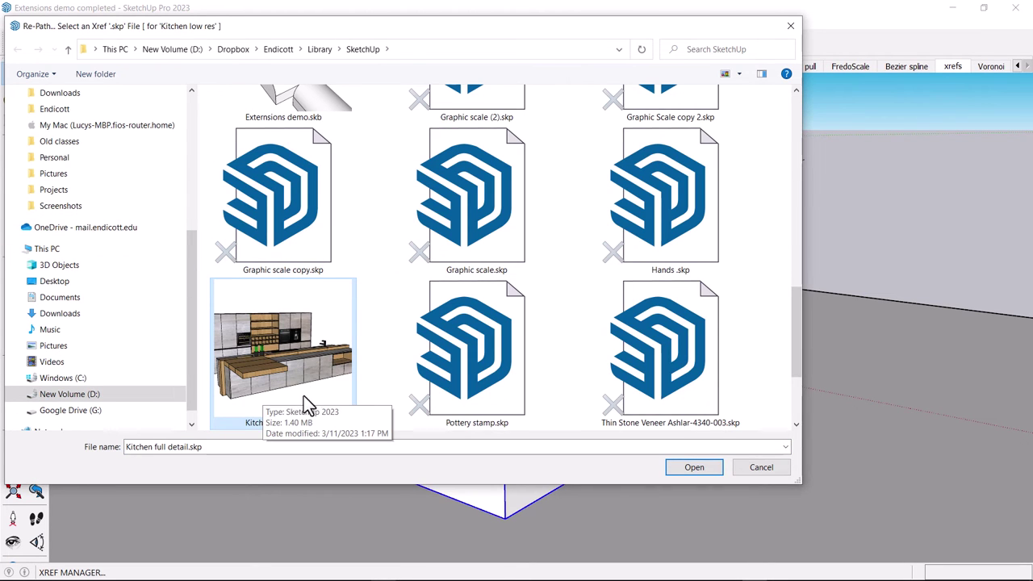
left_click(674, 470)
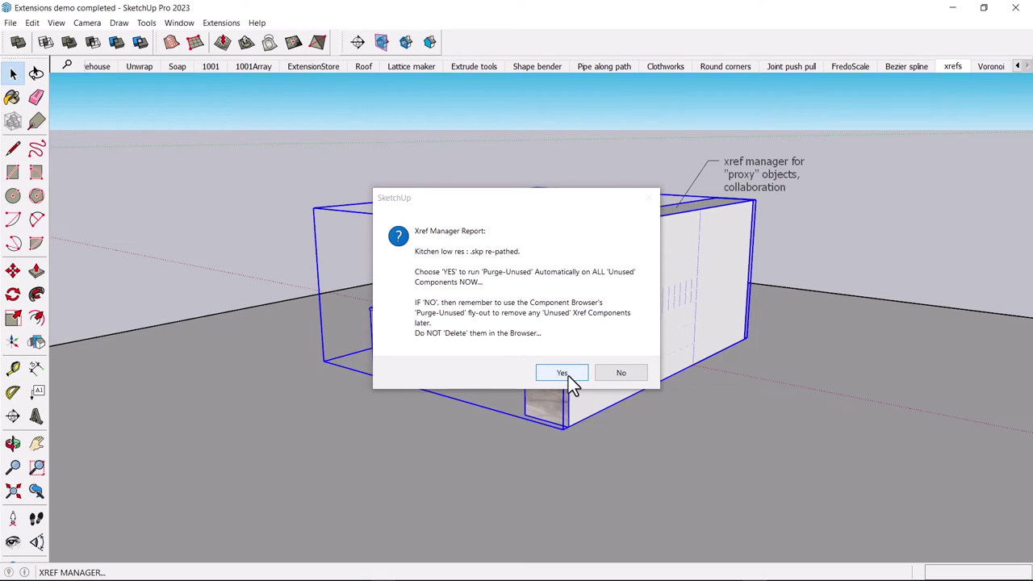
Confirm the purge of unused xref components and inspect the detailed kitchen island
left_click(563, 373)
middle_click_drag(461, 415, 490, 369)
scroll(514, 380, "up", 8)
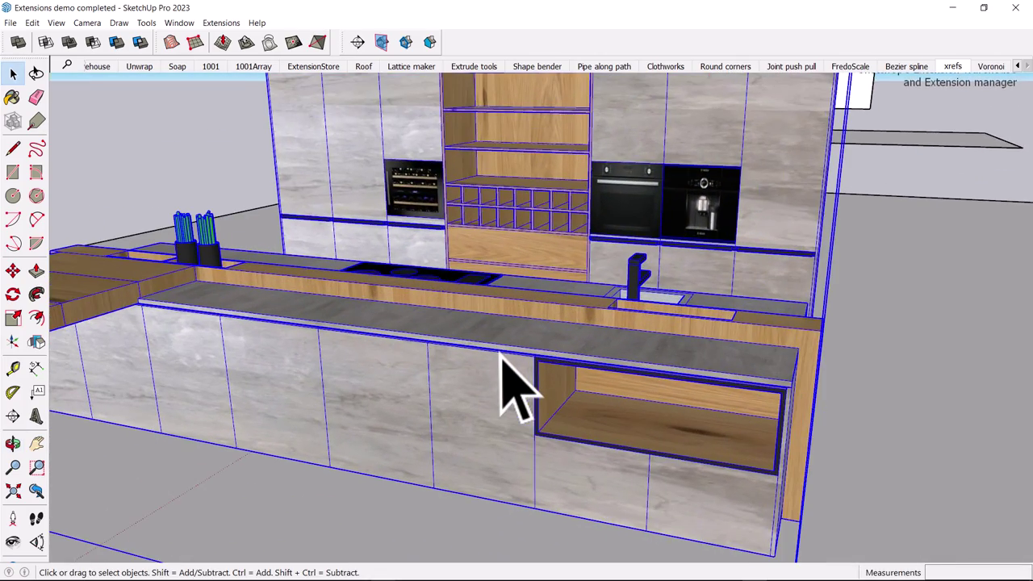
scroll(504, 360, "down", 5)
scroll(504, 361, "down", 2)
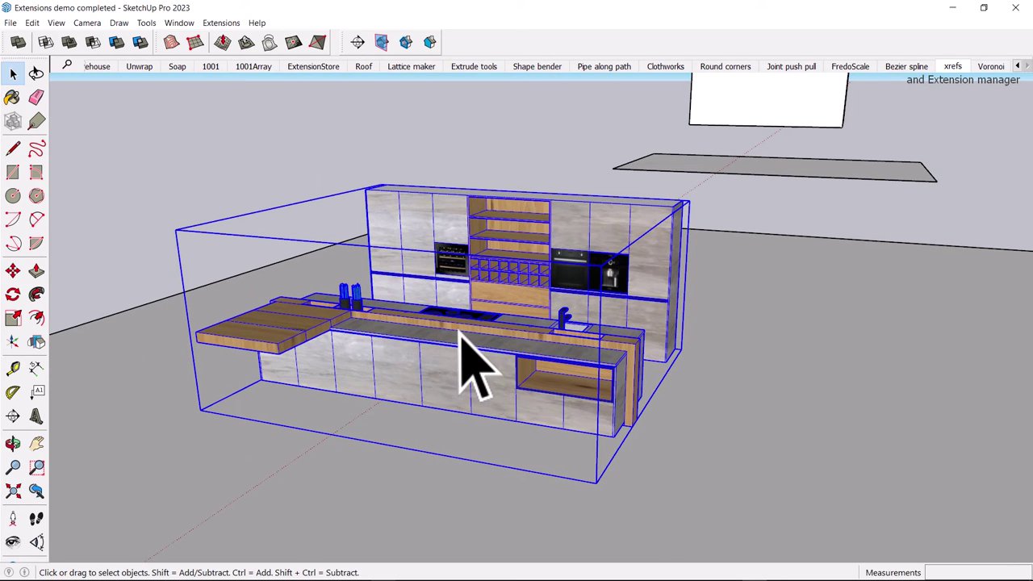
scroll(462, 332, "down", 1)
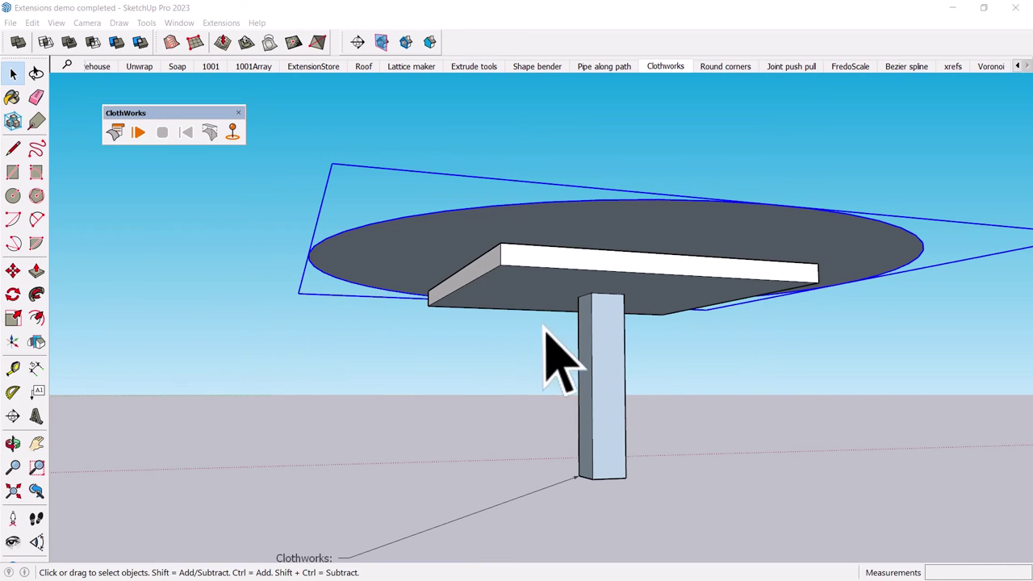
Switch to the Clothworks scene and start the cloth draping simulation
scroll(565, 367, "down", 10)
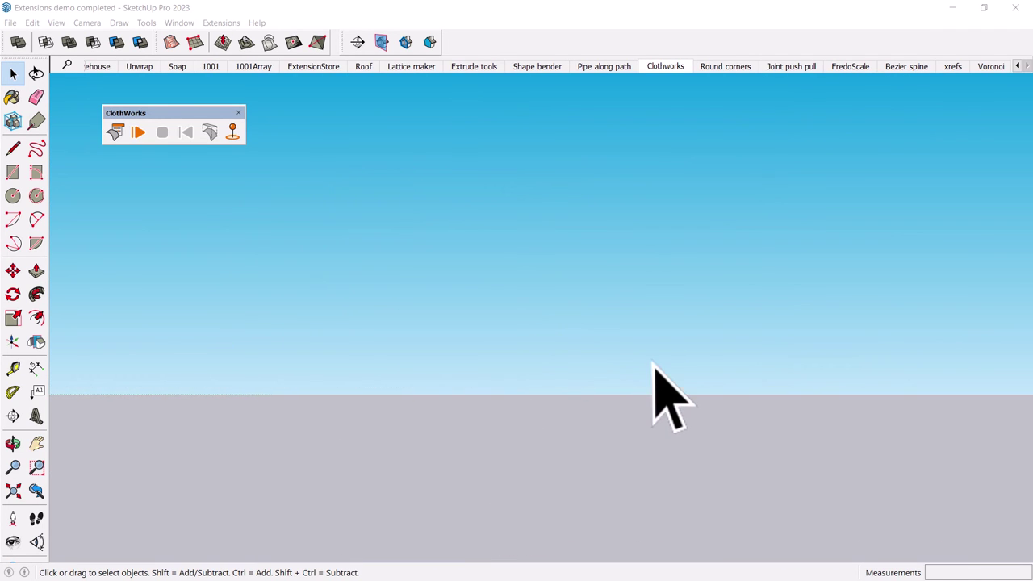
left_click(659, 66)
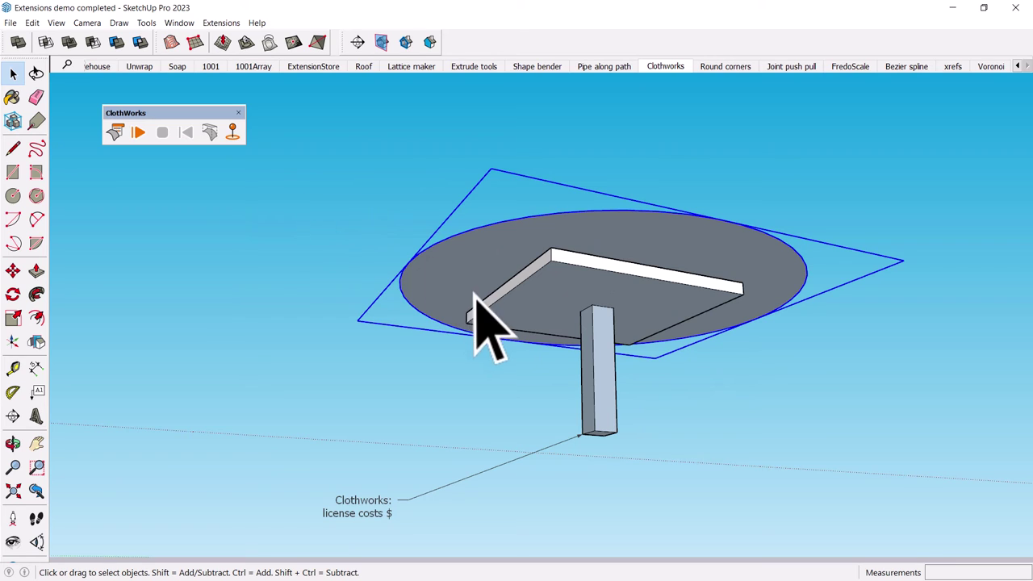
left_click(135, 142)
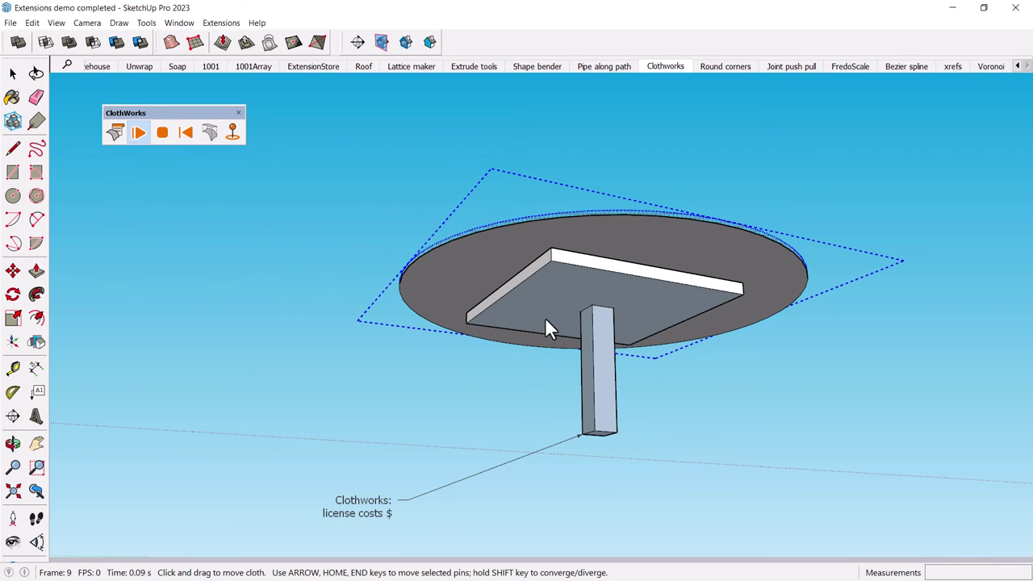
scroll(586, 256, "up", 1)
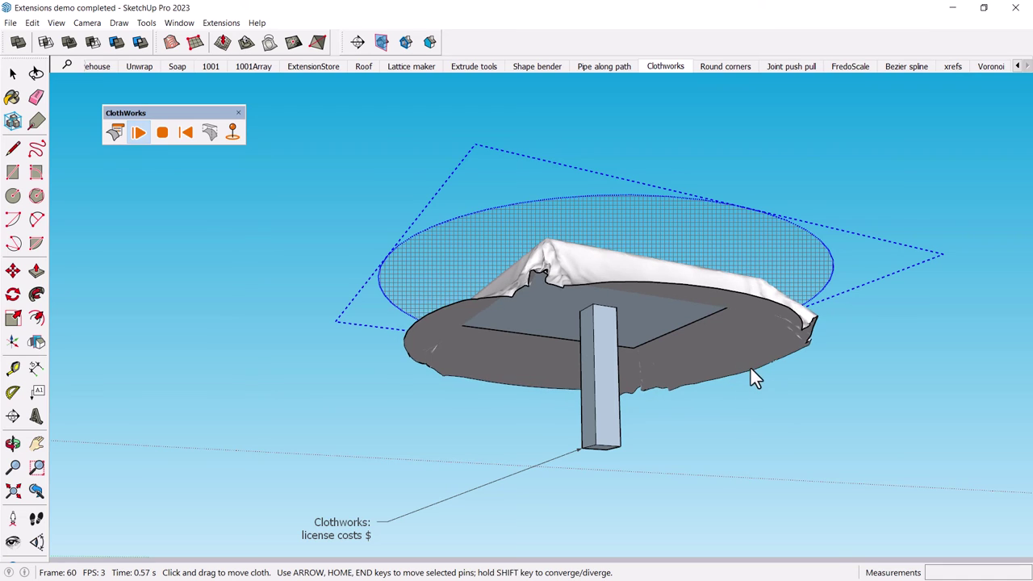
Pull the cloth edge while it drapes, stop the simulation, and orbit to view the draped cloth
left_click(763, 323)
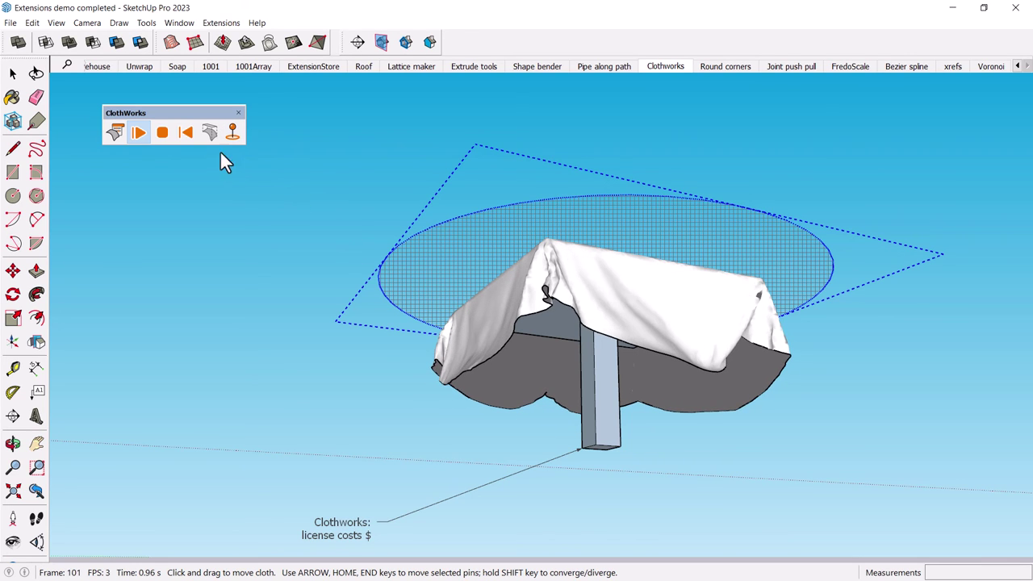
left_click(163, 136)
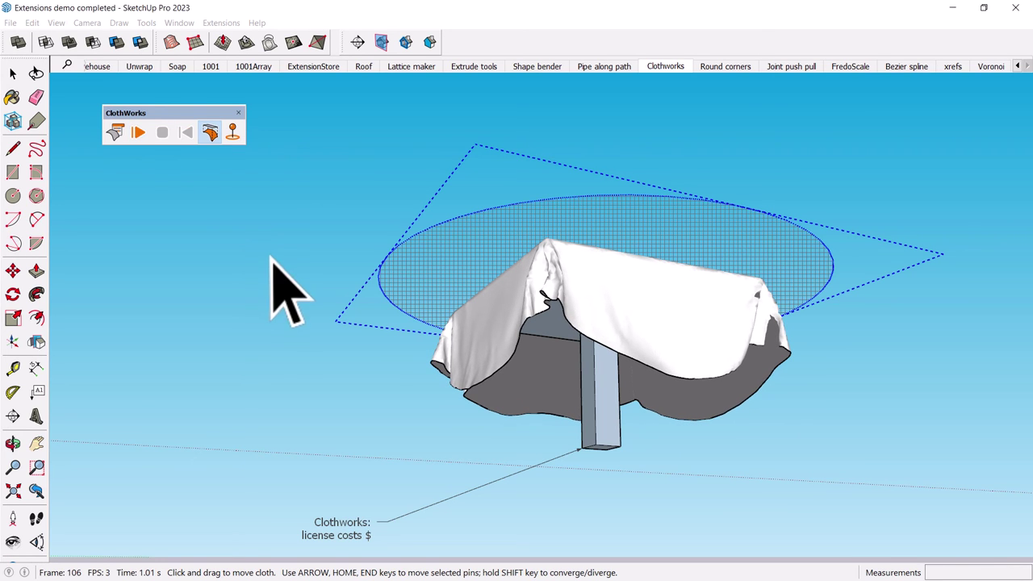
key("space")
left_click(346, 289)
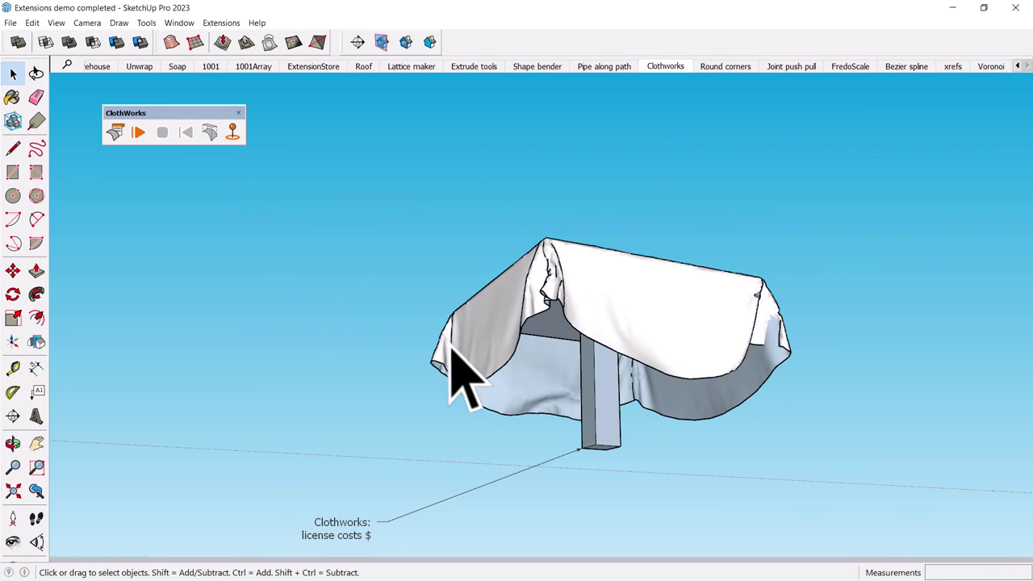
middle_click_drag(452, 355, 556, 498)
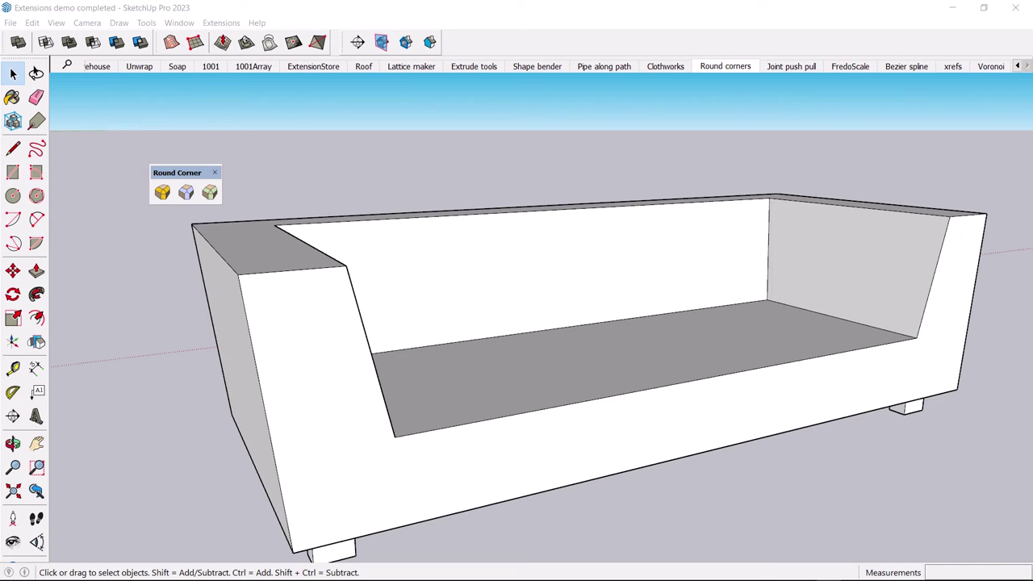
Enter the sofa group and select all its faces and edges
double_click(266, 300)
left_click(273, 307)
left_click(273, 307)
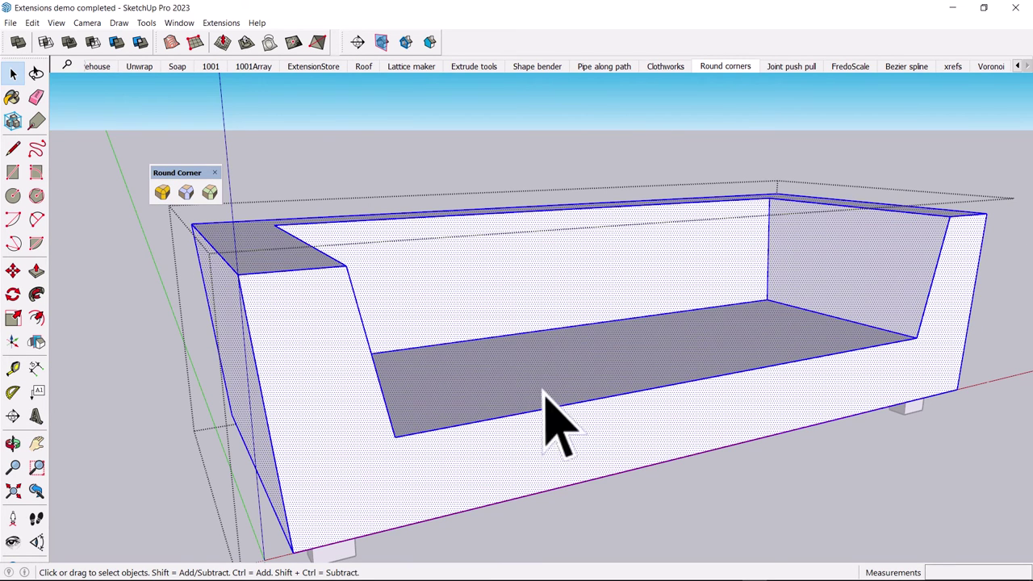
Round the selected sofa edges with a 2" offset and 6 segments, then orbit the result
left_click(161, 194)
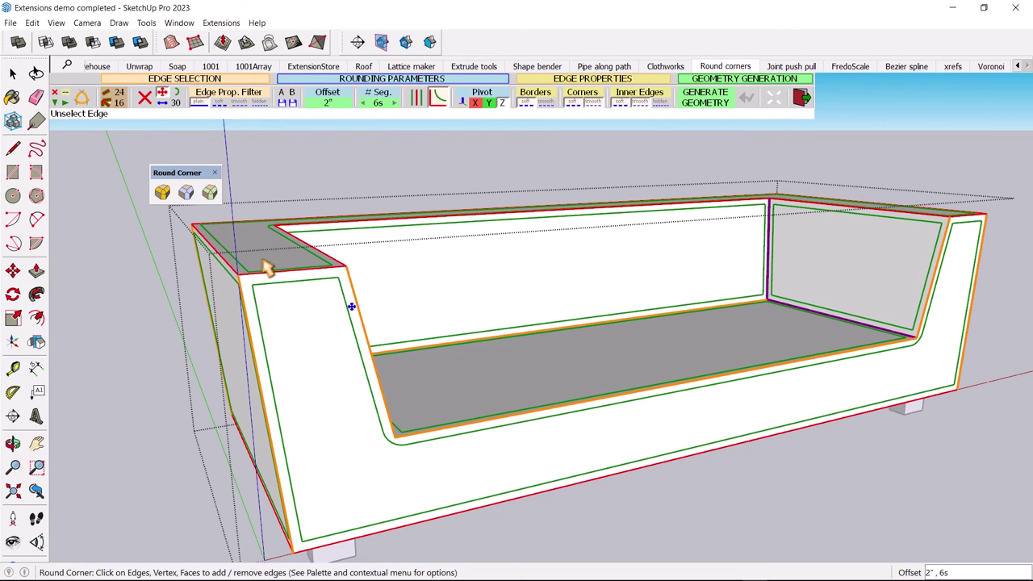
left_click(705, 98)
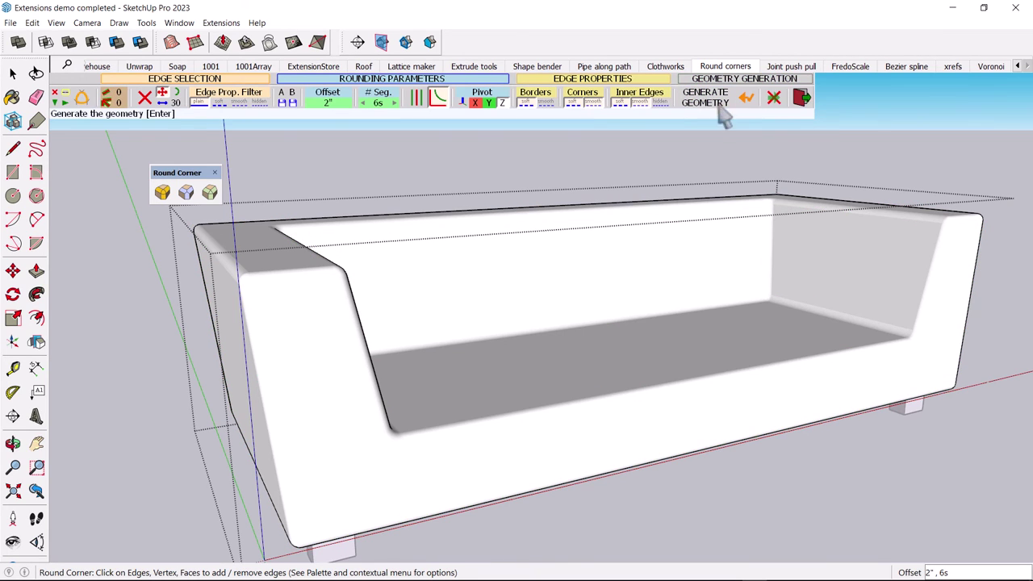
scroll(899, 355, "up", 2)
scroll(899, 339, "down", 1)
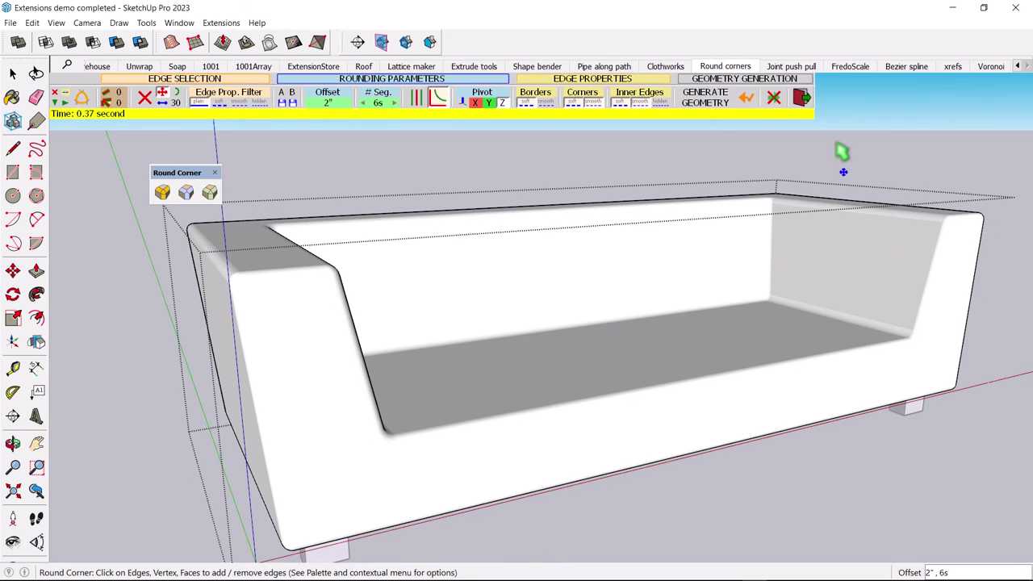
left_click(801, 97)
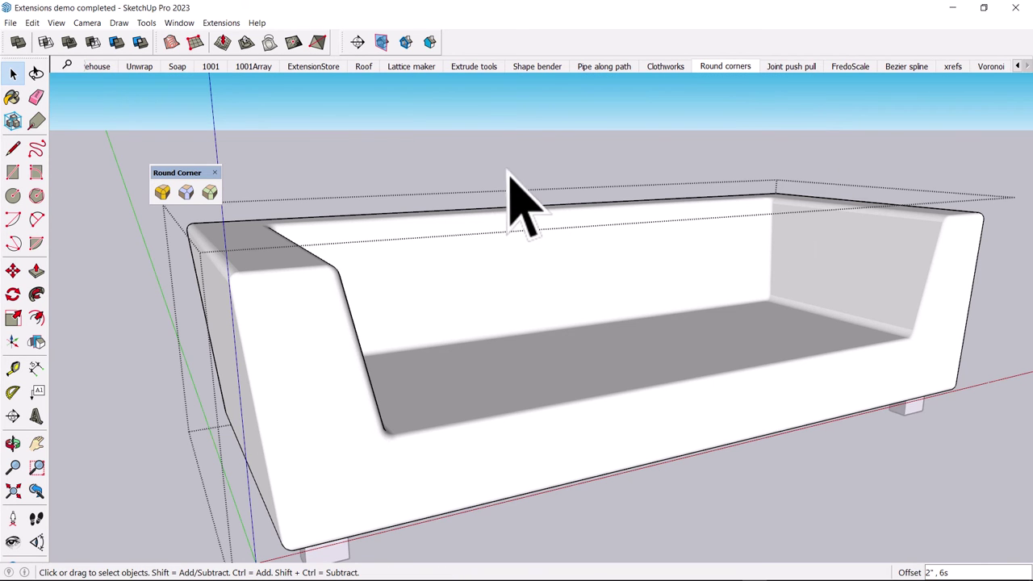
mouse_move(553, 230)
middle_mouse_down()
mouse_move(294, 327)
mouse_move(323, 258)
mouse_move(527, 302)
mouse_move(547, 364)
mouse_move(463, 358)
mouse_move(472, 380)
middle_mouse_up()
middle_click_drag(517, 322, 571, 265, "shift")
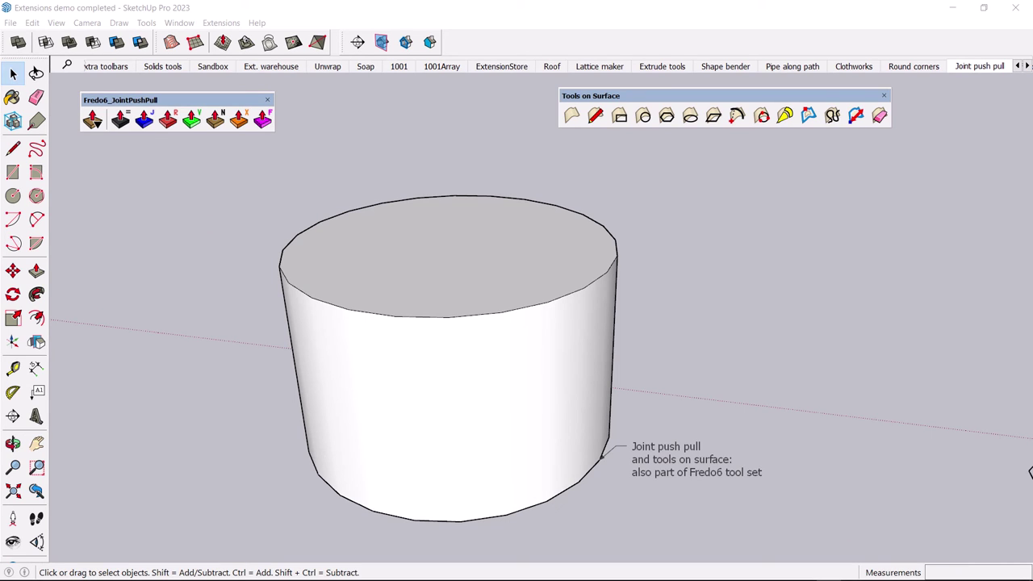
Show hidden edges, try a regular push-pull on a cylinder side face, then undo it
left_click_drag(670, 98, 675, 109)
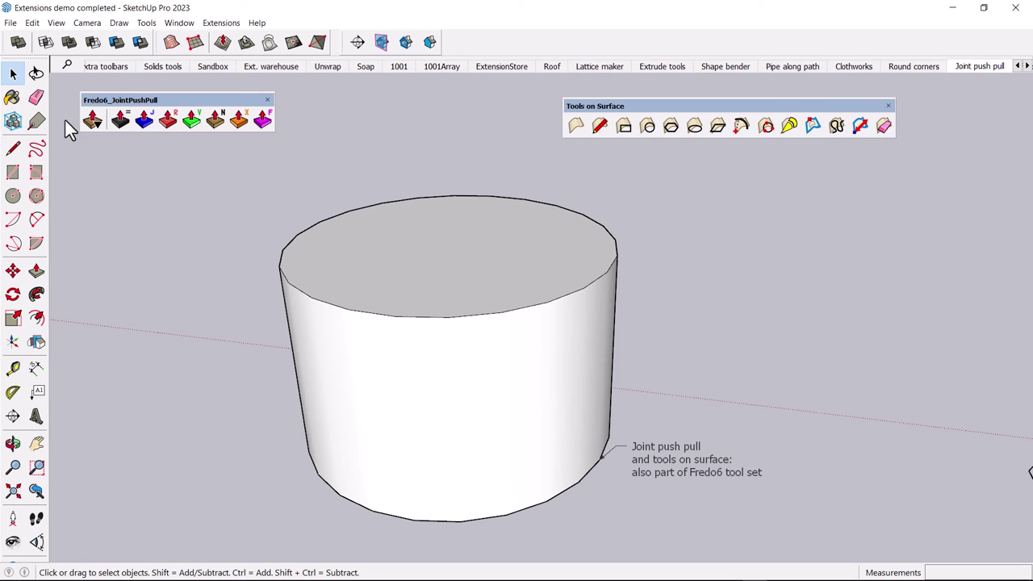
left_click(65, 25)
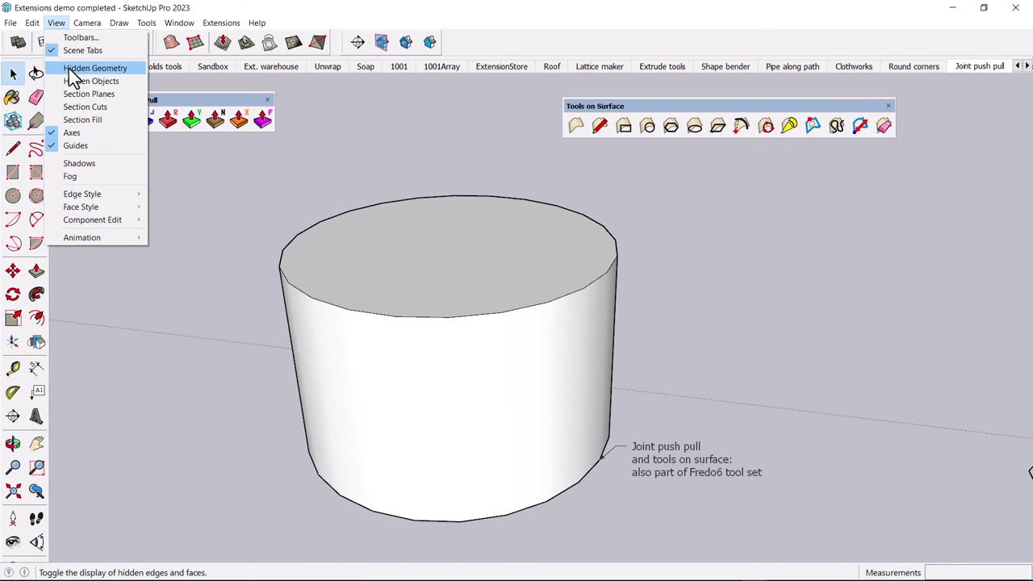
left_click(69, 68)
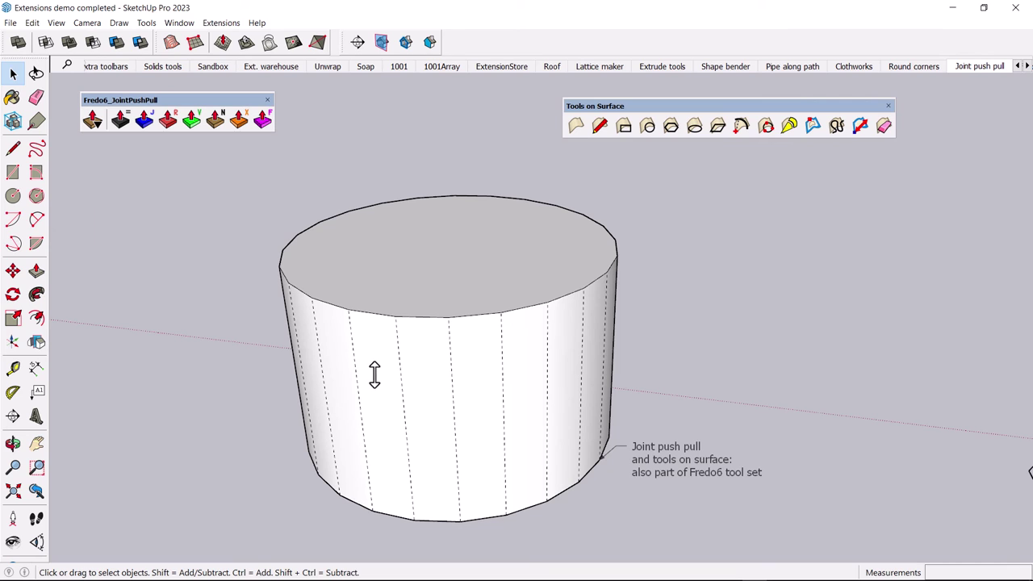
left_click(14, 174)
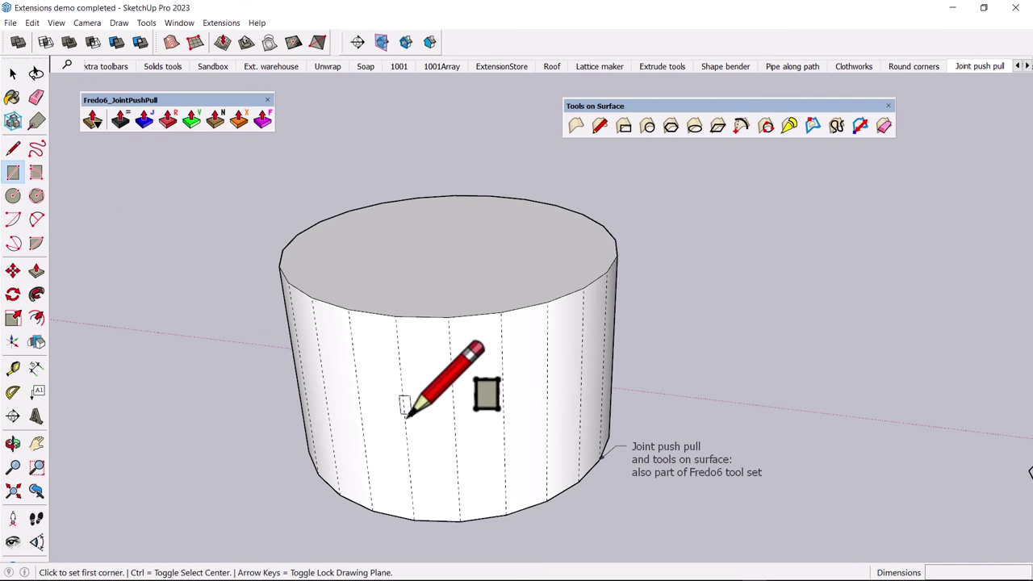
key("p")
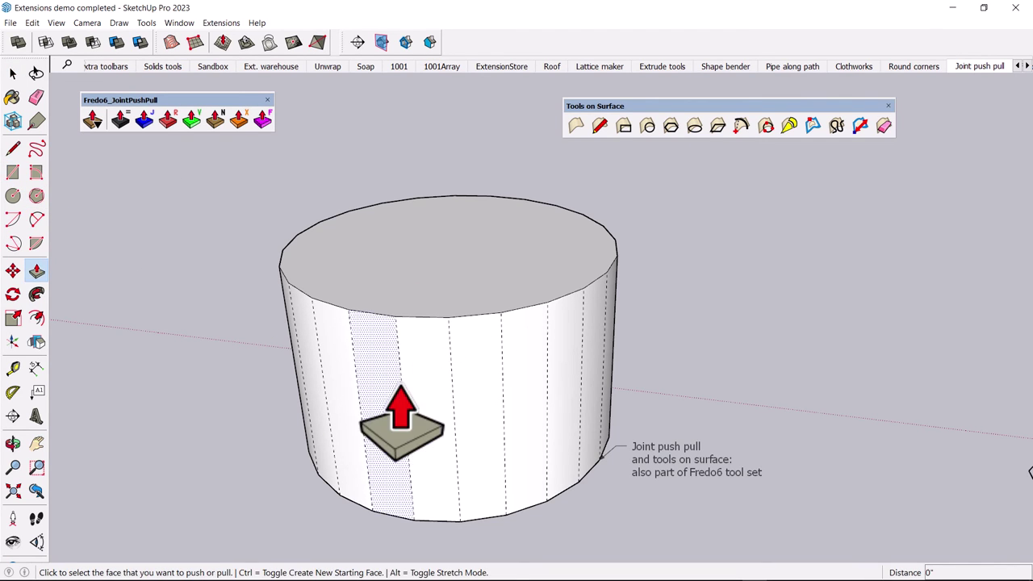
mouse_move(380, 416)
left_mouse_down()
mouse_move(371, 423)
mouse_move(380, 429)
left_mouse_up()
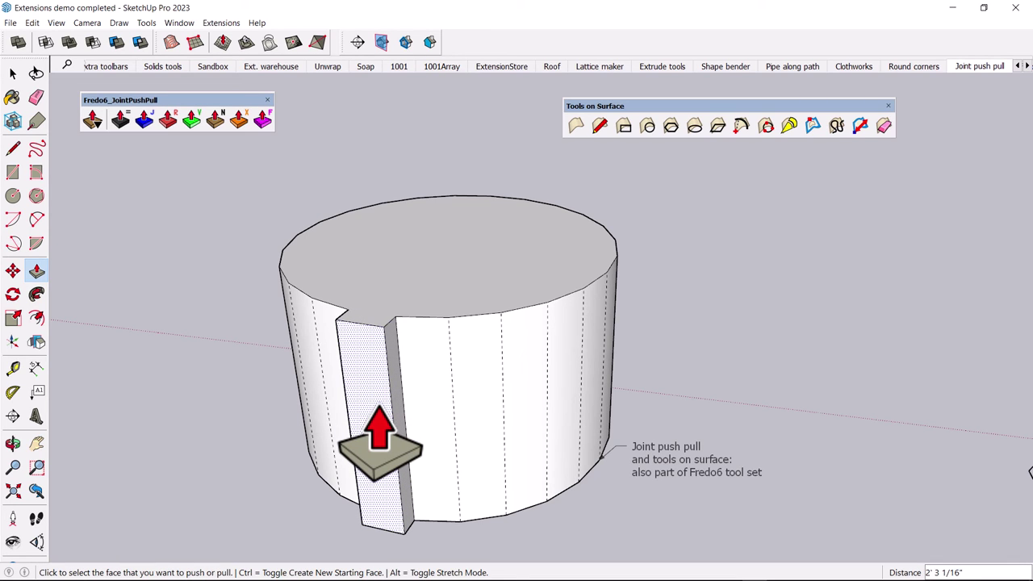
key("ctrl+z")
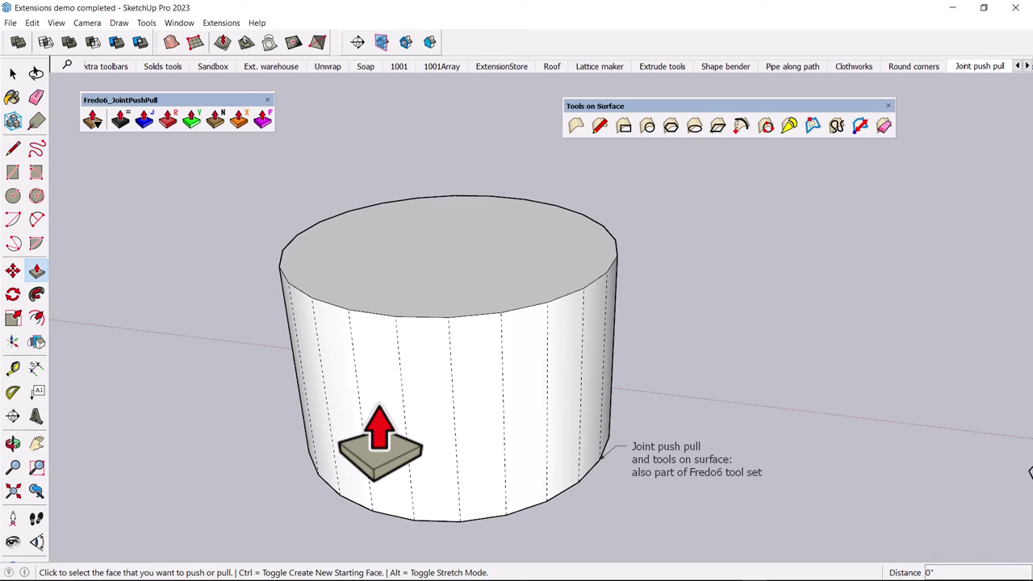
Hide the hidden edges again and joint push-pull the cylinder face outward into an offset shell
left_click(56, 22)
left_click(85, 69)
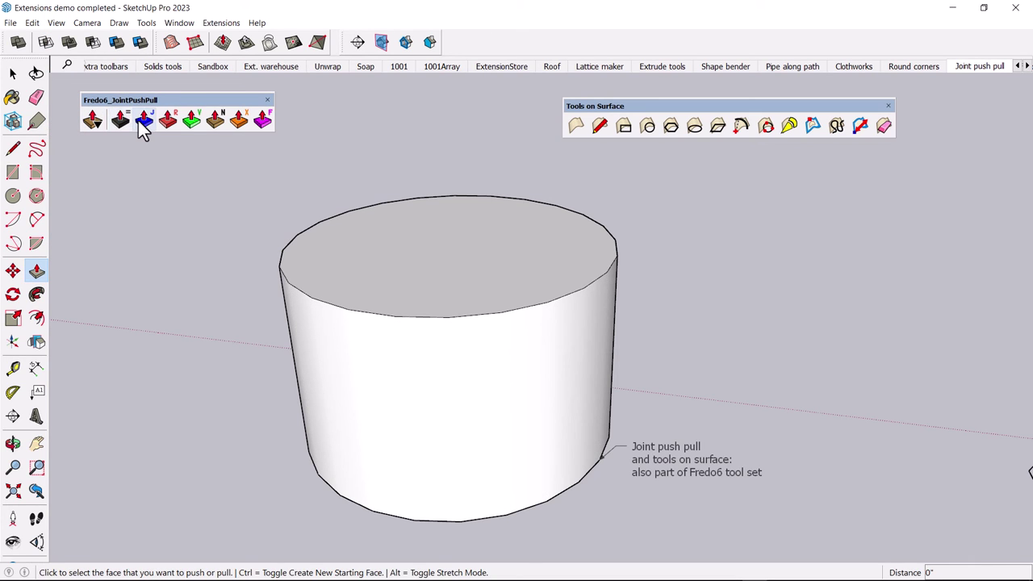
left_click(142, 121)
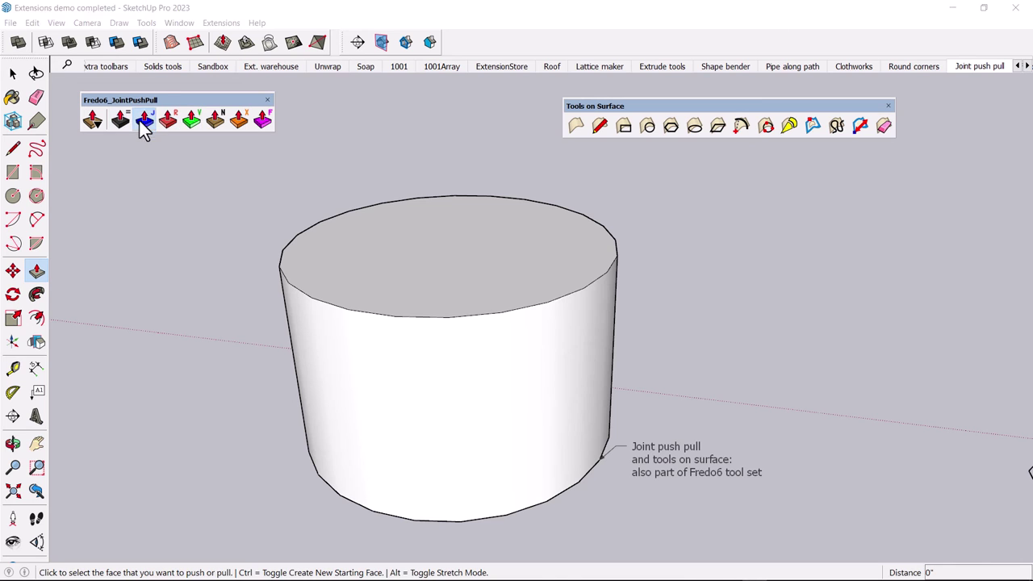
left_click_drag(365, 400, 358, 435)
middle_click_drag(358, 436, 355, 337)
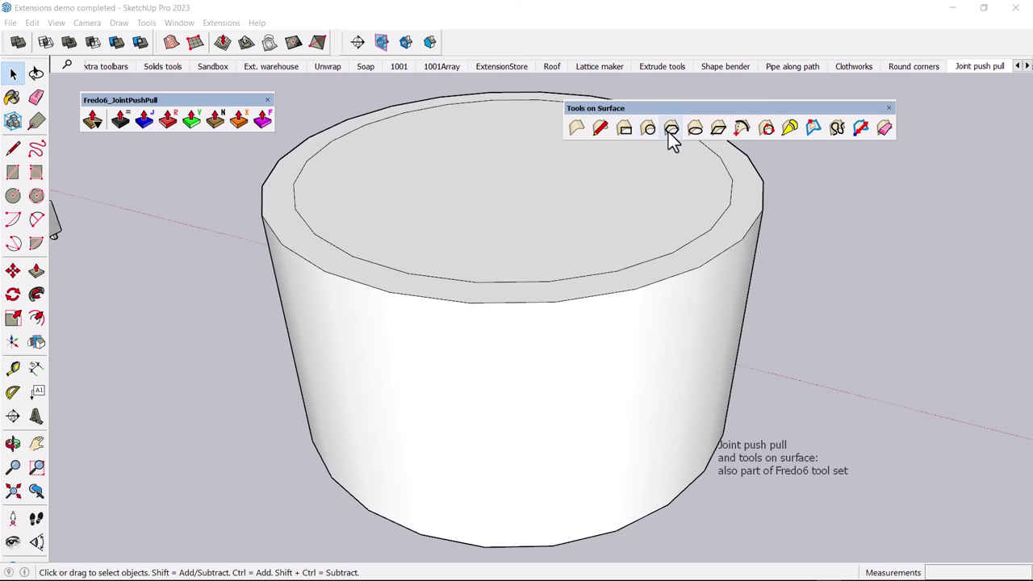
Draw a Tools on Surface rectangle on the cylinder's curved side
left_click(625, 128)
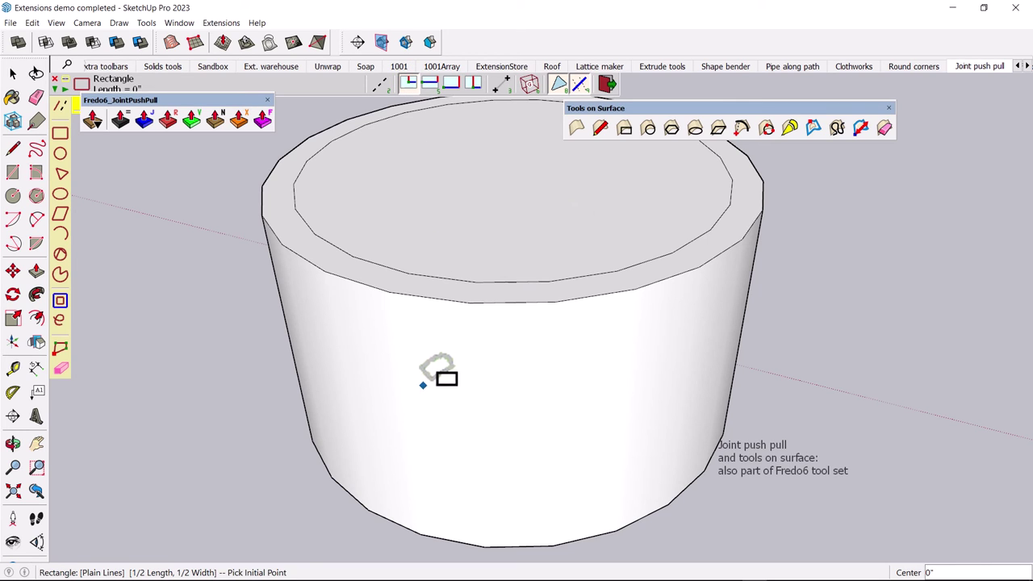
left_click(585, 377)
left_click(588, 417)
middle_click_drag(427, 360, 446, 370, "shift")
Joint push-pull the new rectangle outward from the cylinder
left_click(143, 119)
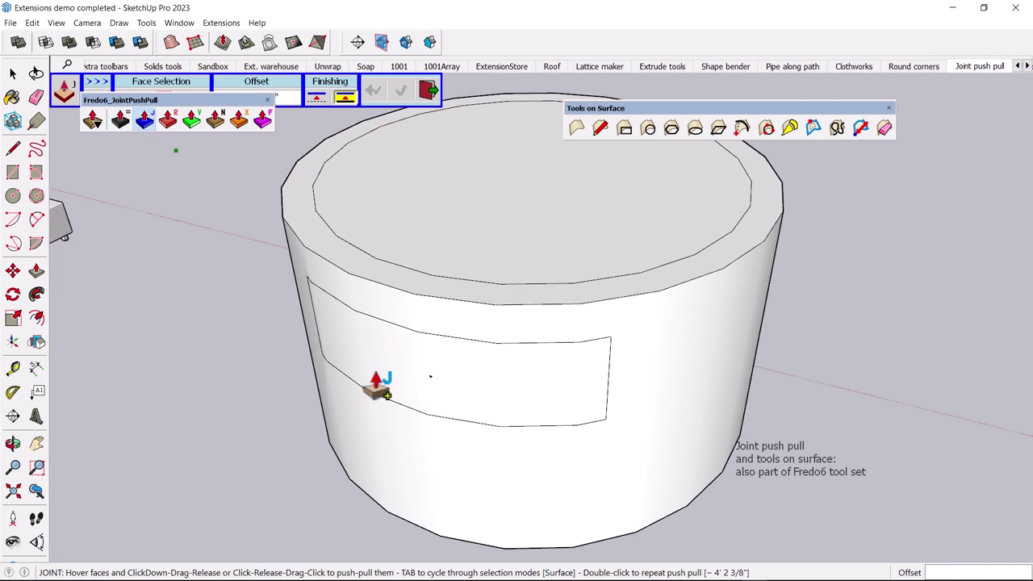
left_click_drag(450, 415, 428, 478)
middle_click_drag(428, 478, 371, 402)
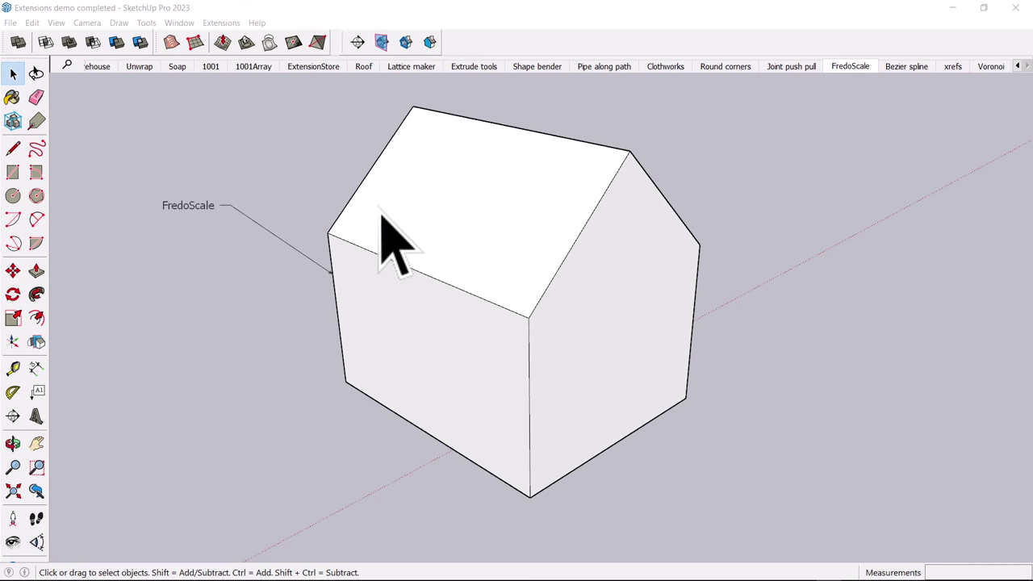
Start FredoScale Box Tapering from the Tools menu and make a first taper at the house ridge
left_click(179, 24)
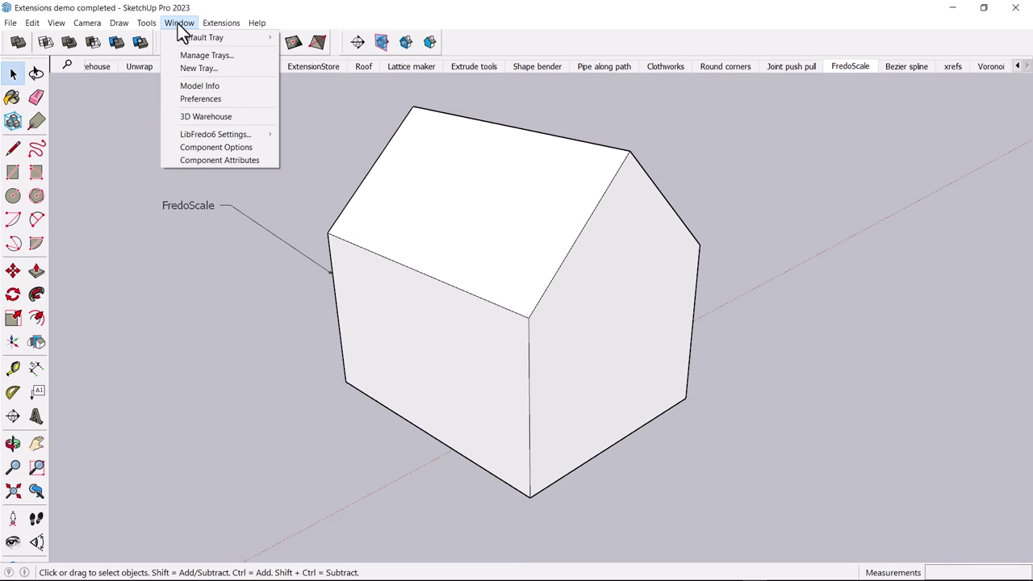
mouse_move(144, 25)
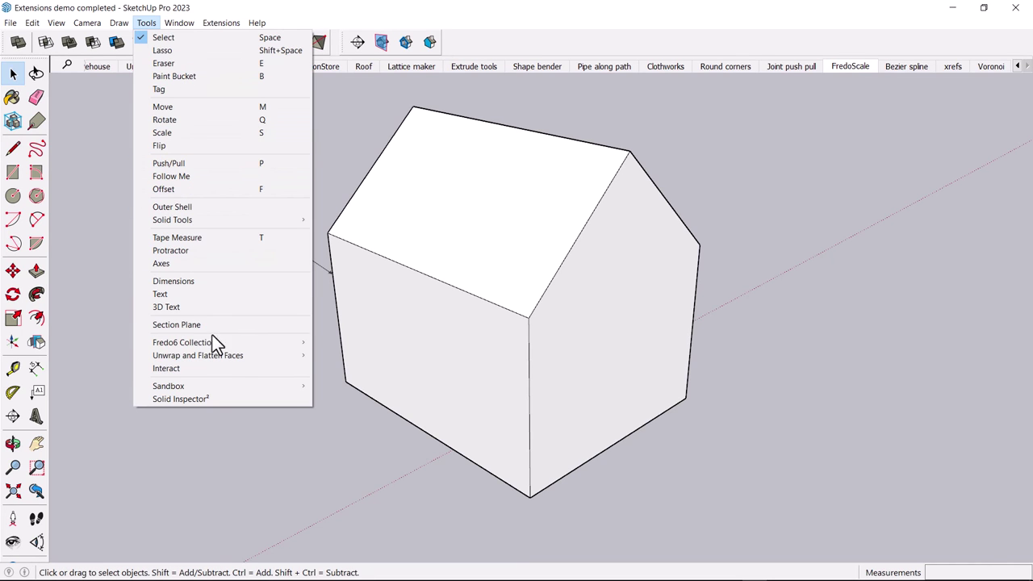
mouse_move(220, 340)
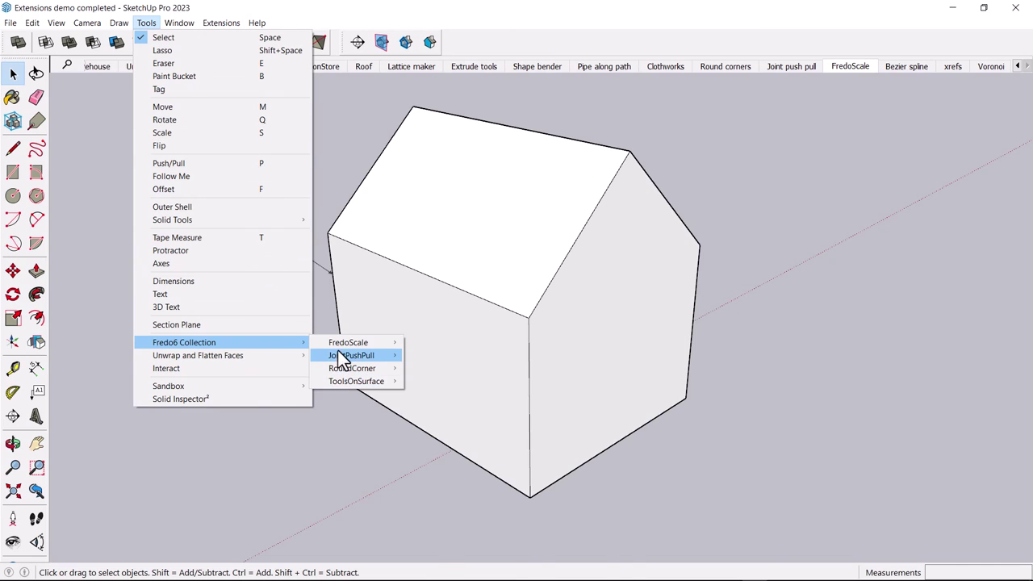
mouse_move(341, 346)
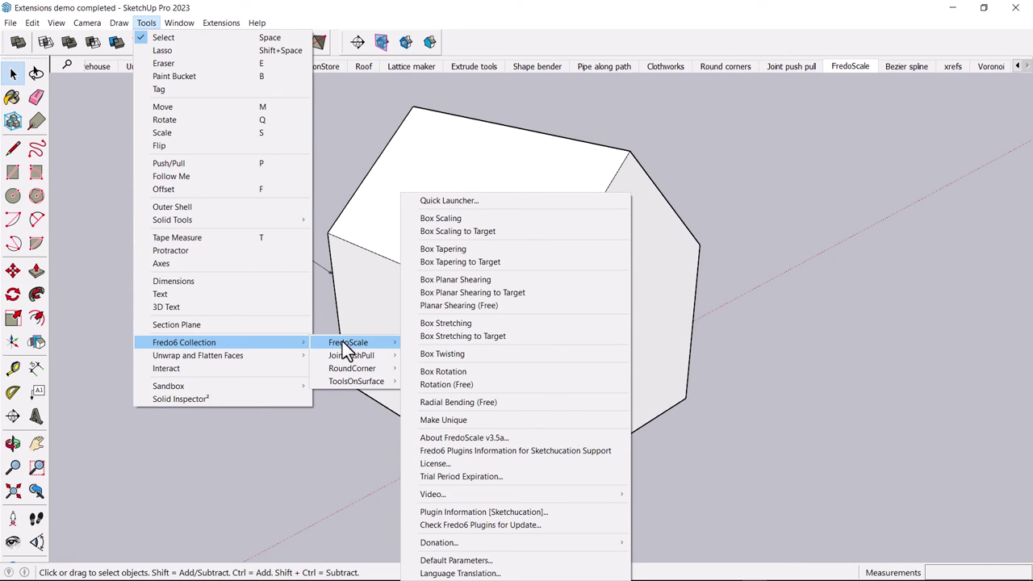
left_click(466, 249)
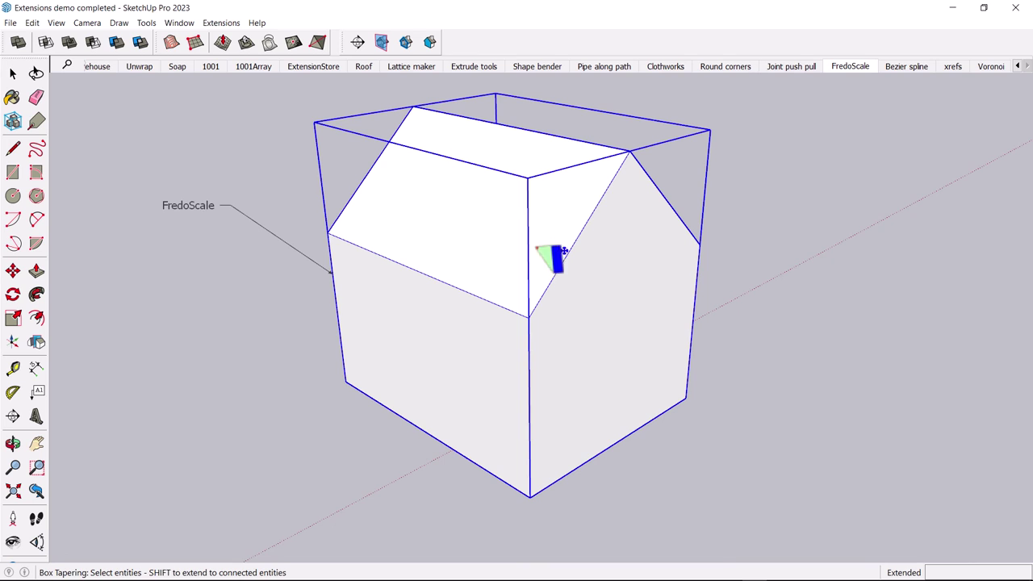
left_click(473, 254)
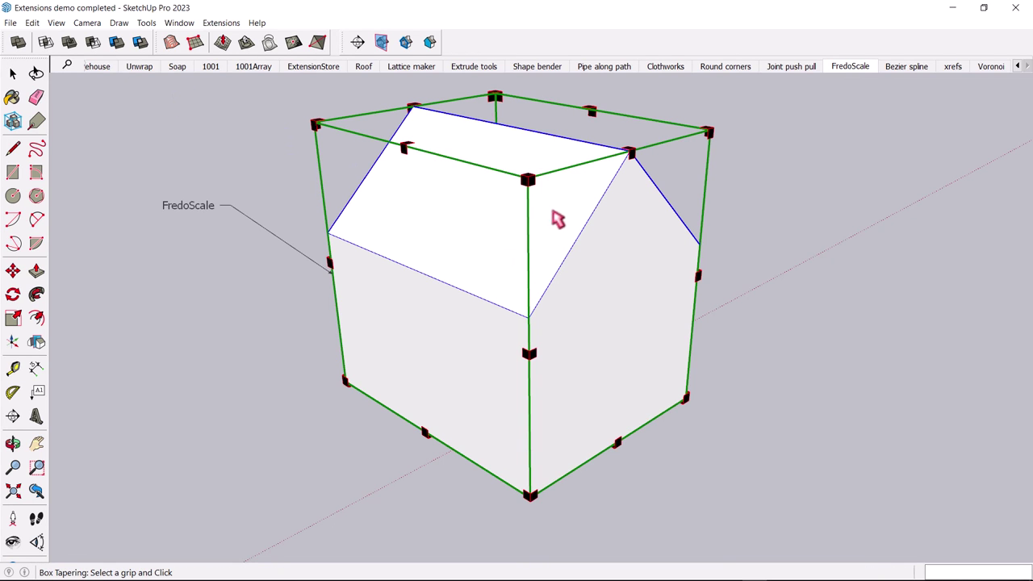
left_click(528, 176)
left_click(537, 197)
left_click(12, 73)
Taper one house end to 0.80, scaling from the centre, and validate it
left_click(146, 22)
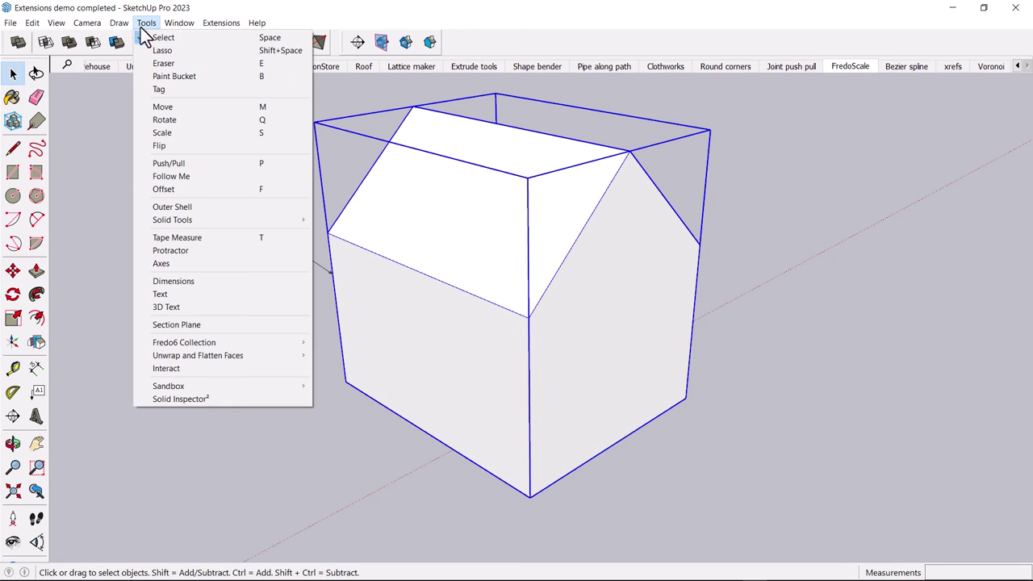
mouse_move(213, 338)
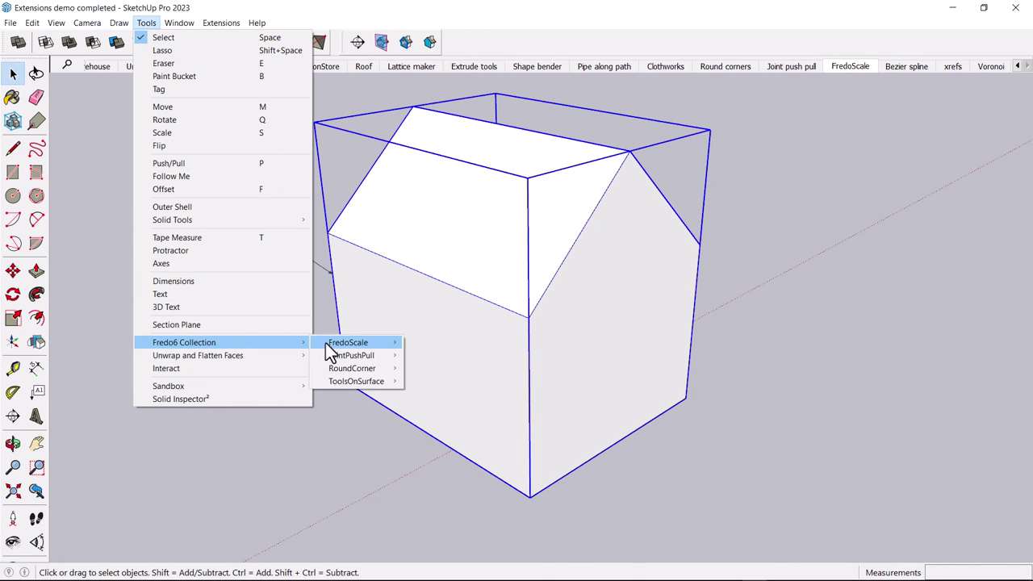
left_click(451, 249)
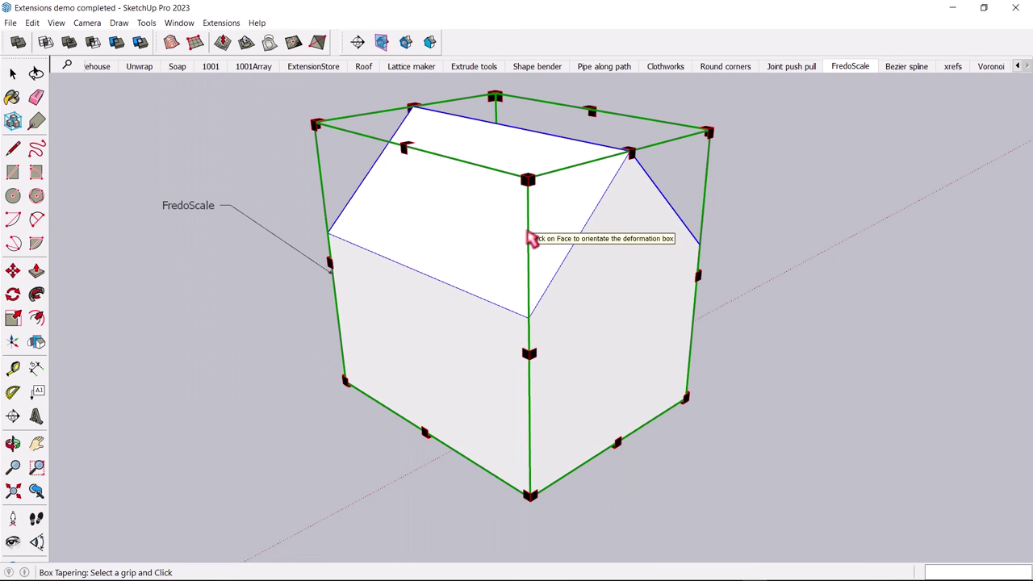
left_click_drag(529, 171, 573, 235)
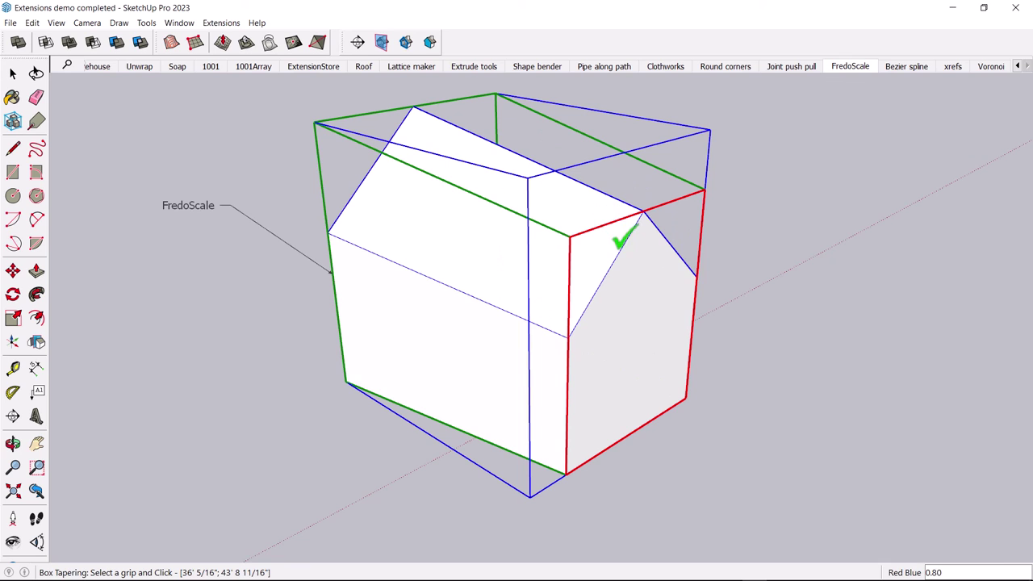
right_click(619, 245)
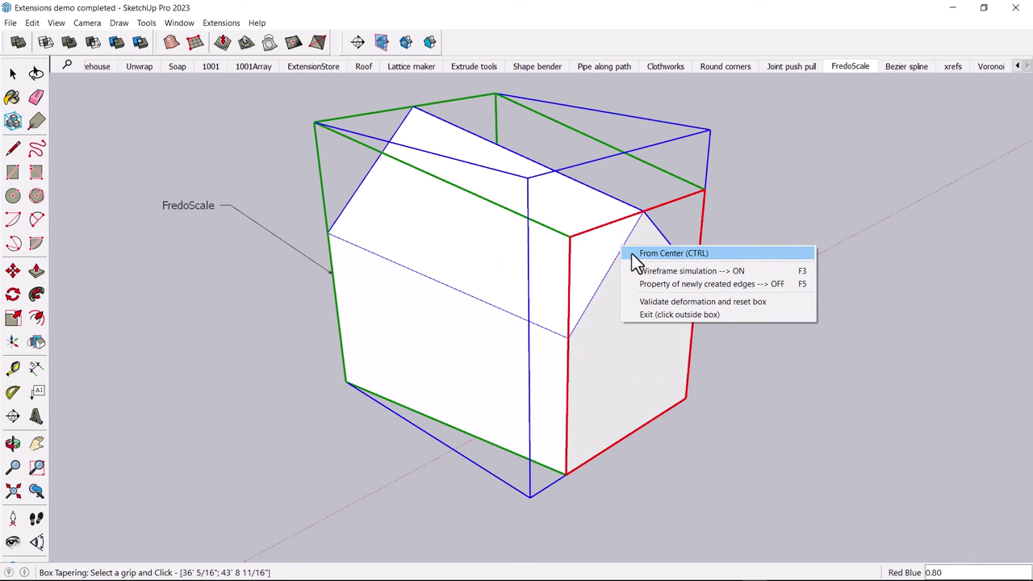
left_click(631, 253)
left_click(628, 246)
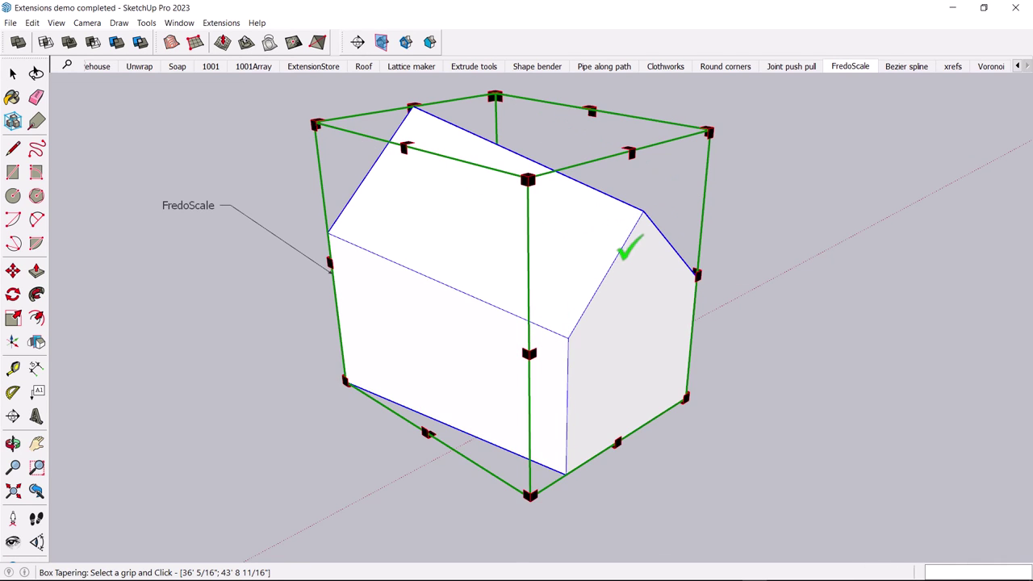
Taper the house's right face further inward and orbit around the tapered house
middle_click_drag(548, 298, 454, 316)
left_click_drag(717, 294, 623, 299)
left_click(12, 74)
middle_click_drag(274, 278, 436, 263)
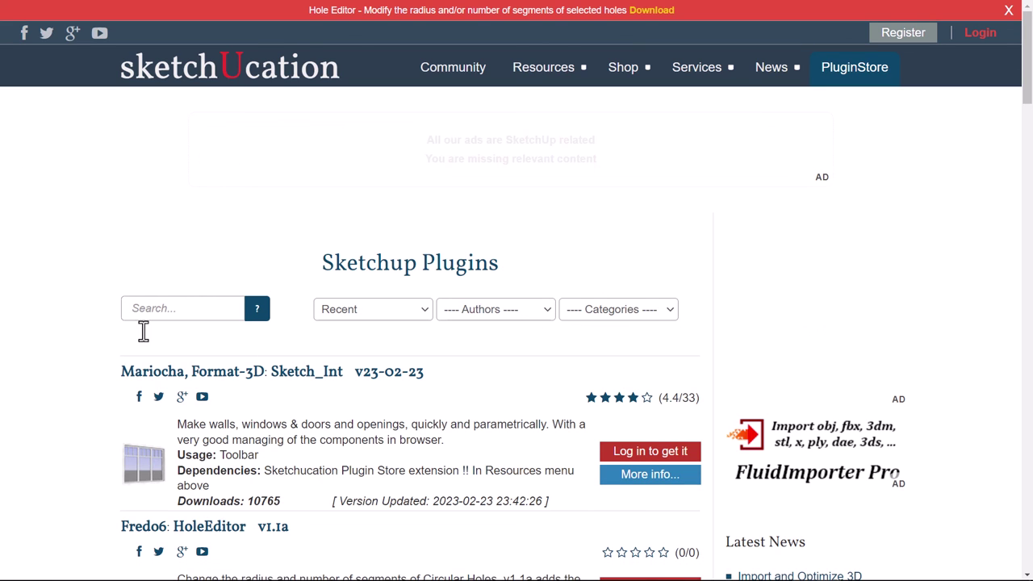
Scroll through the SketchUcation plugin list and filter it to the Construction category
scroll(831, 385, "down", 2)
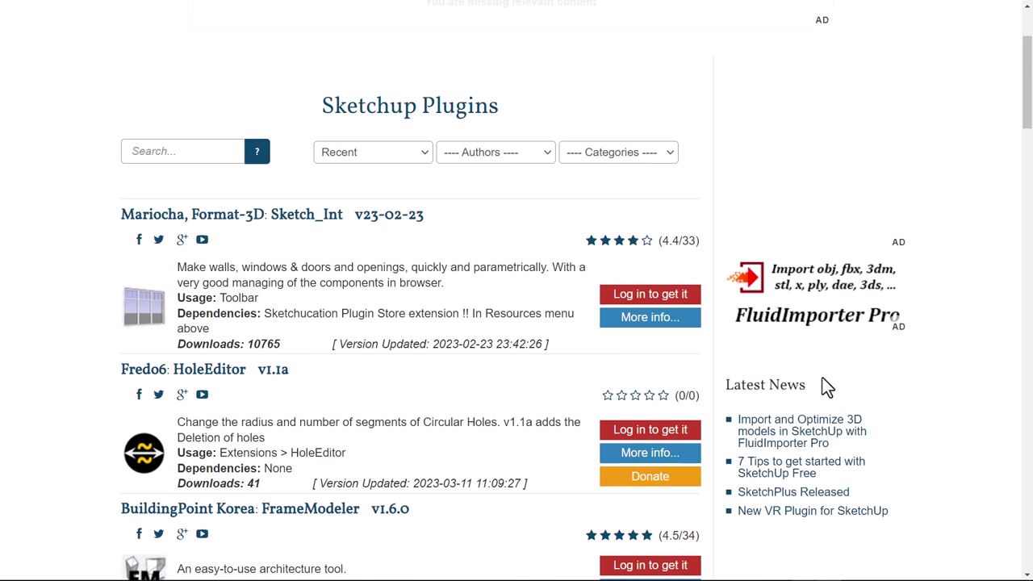
scroll(822, 378, "down", 2)
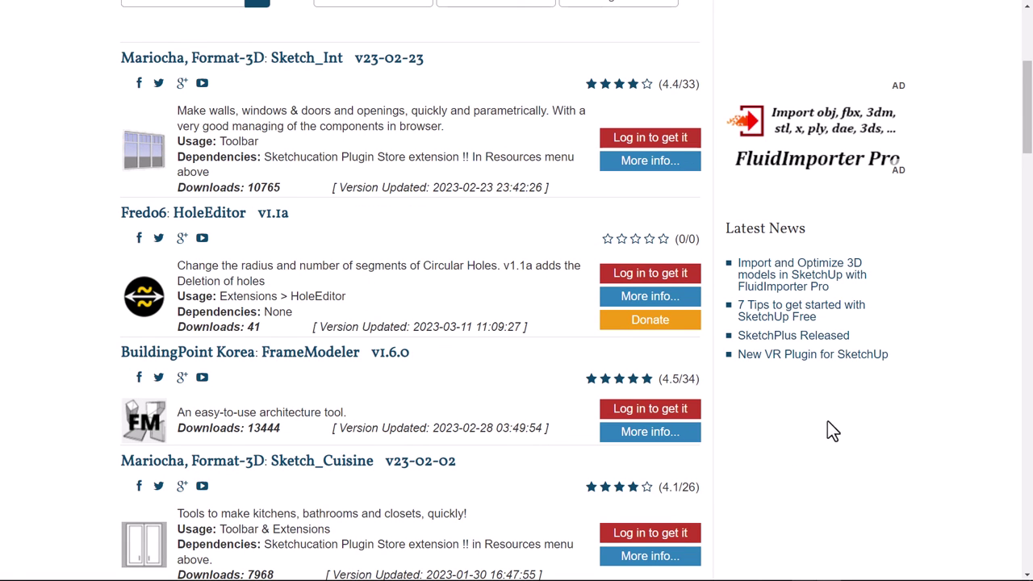
scroll(487, 446, "down", 2)
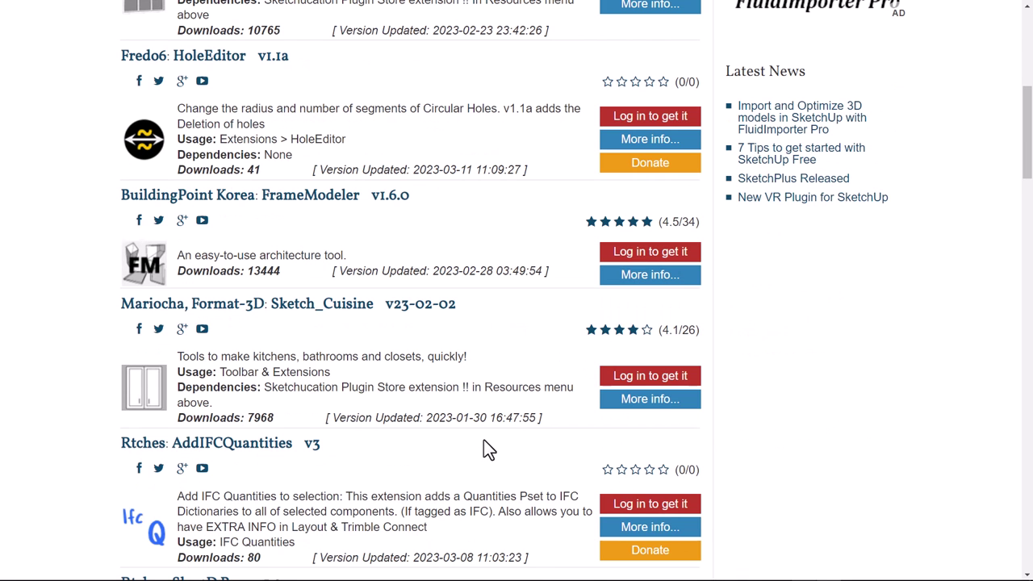
scroll(499, 442, "down", 2)
scroll(503, 447, "up", 8)
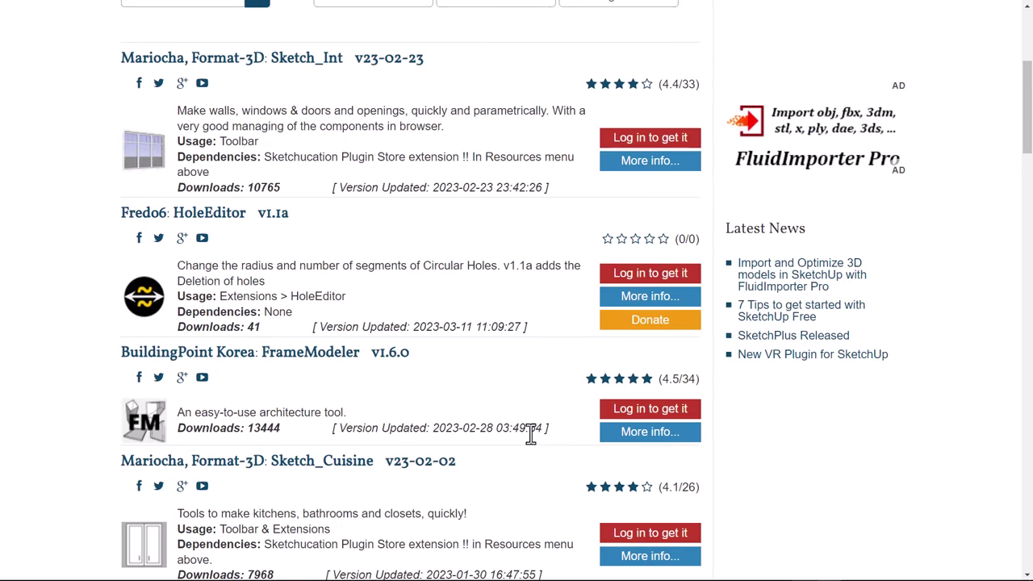
left_click(669, 316)
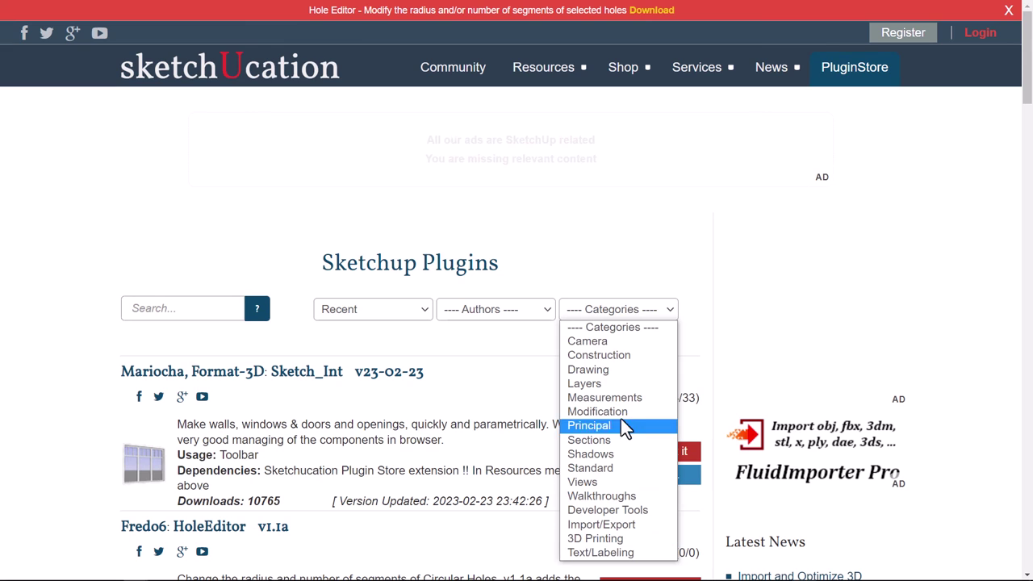
left_click(607, 355)
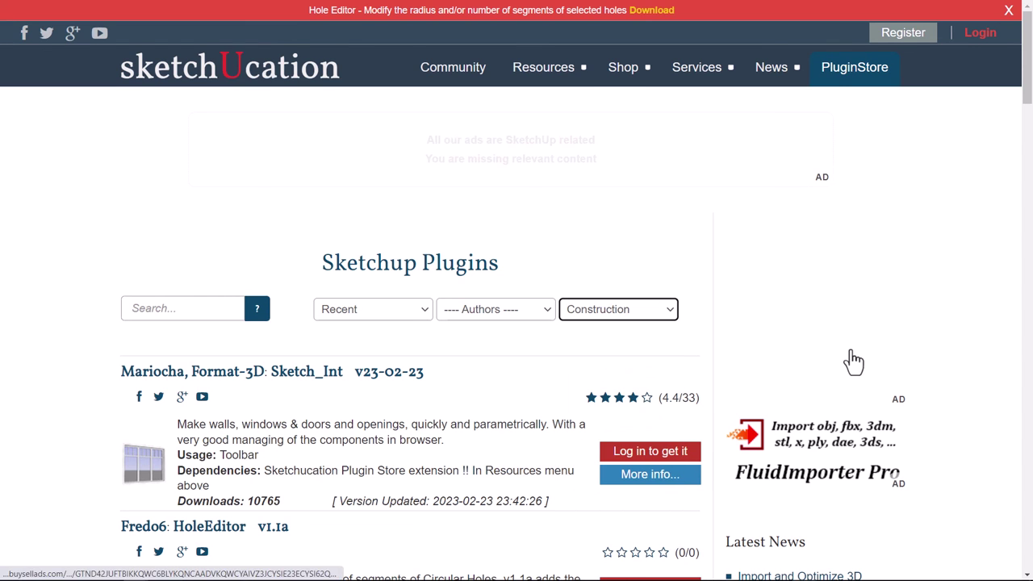